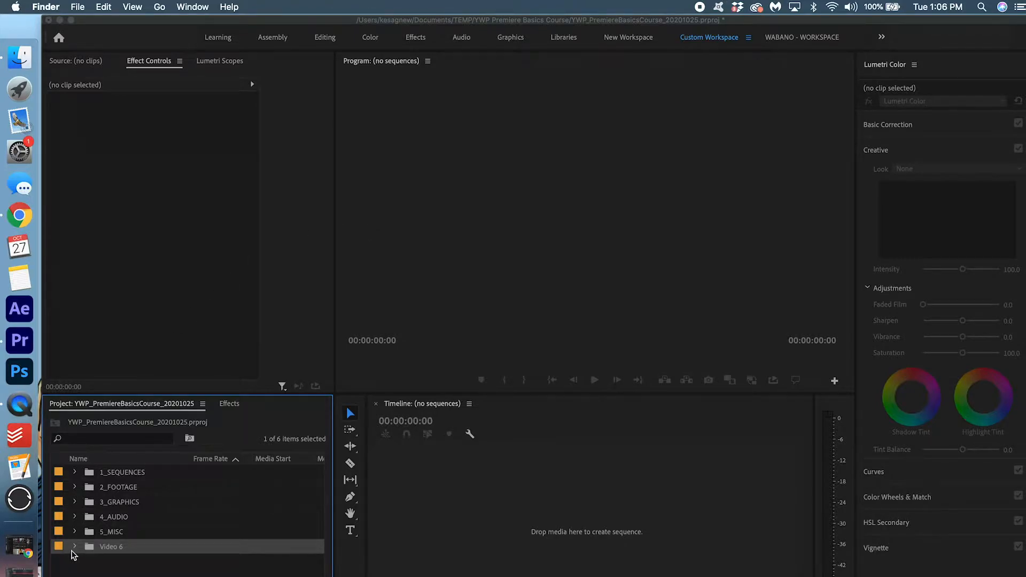
Move the five video clips from the Video 6 bin into 2_FOOTAGE
left_click(74, 547)
scroll(234, 533, "down", 3)
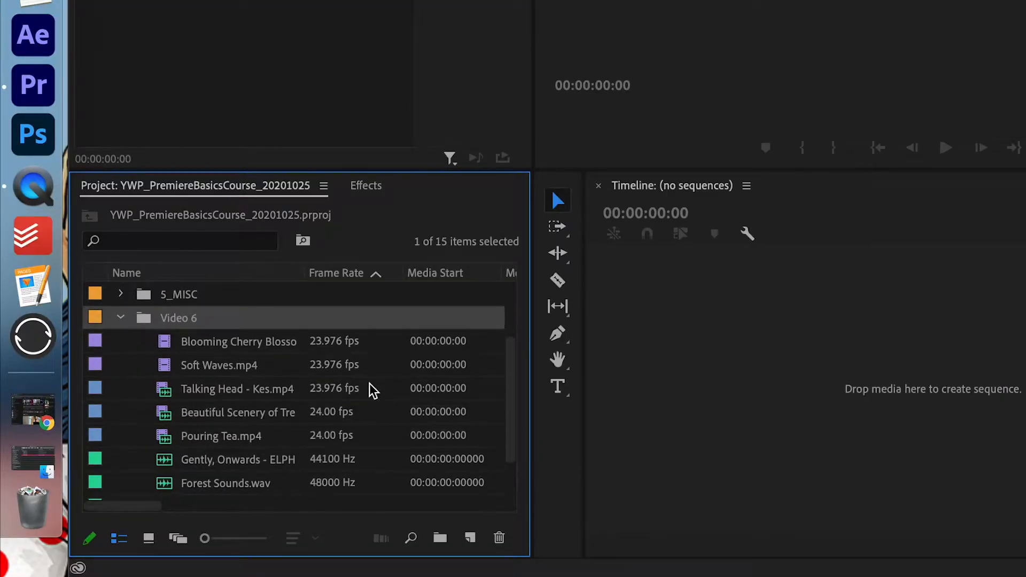
scroll(320, 369, "down", 1)
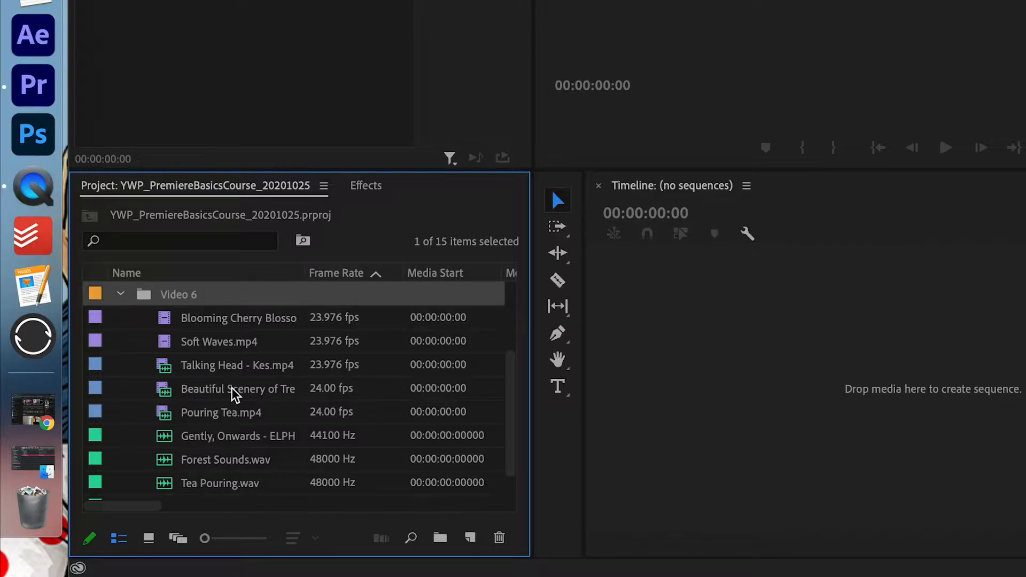
scroll(228, 412, "down", 1)
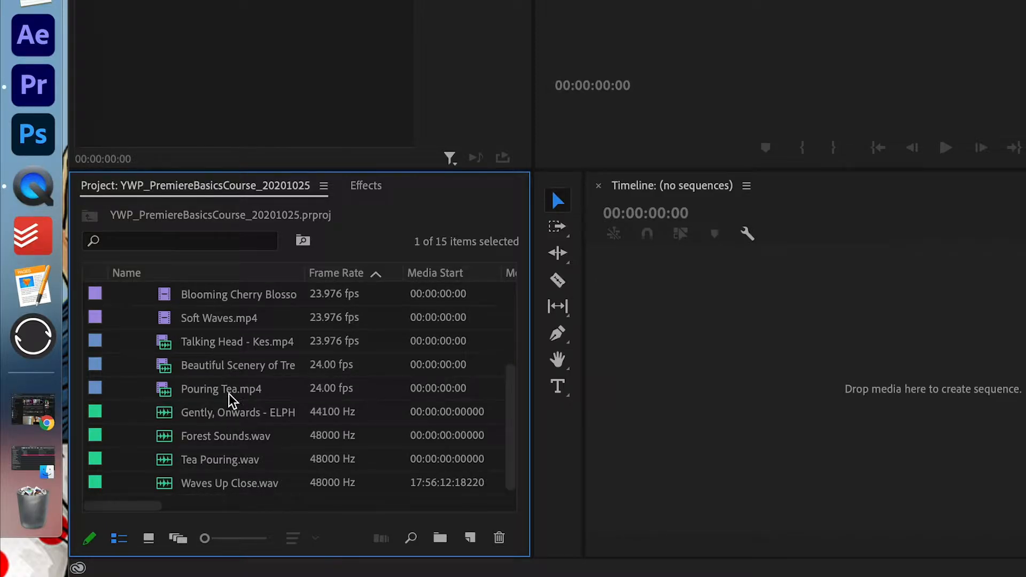
scroll(267, 355, "up", 5)
scroll(268, 355, "down", 2)
left_click(255, 365)
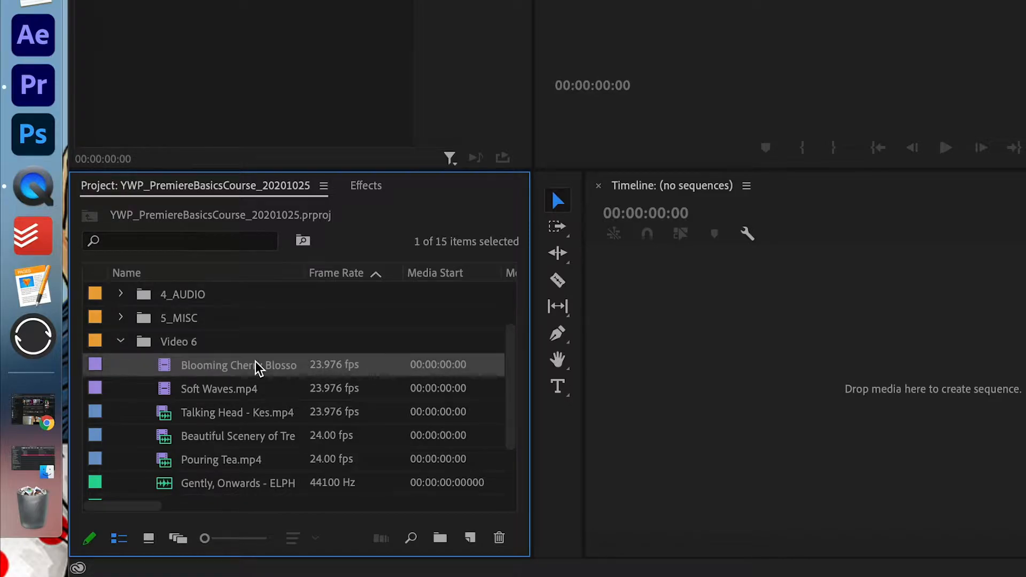
scroll(247, 394, "down", 2)
left_click(237, 417, "shift")
scroll(237, 416, "up", 5)
left_click_drag(223, 437, 217, 315)
Move the four audio clips into 4_AUDIO and delete the empty Video 6 bin
scroll(264, 424, "down", 1)
left_click(254, 413)
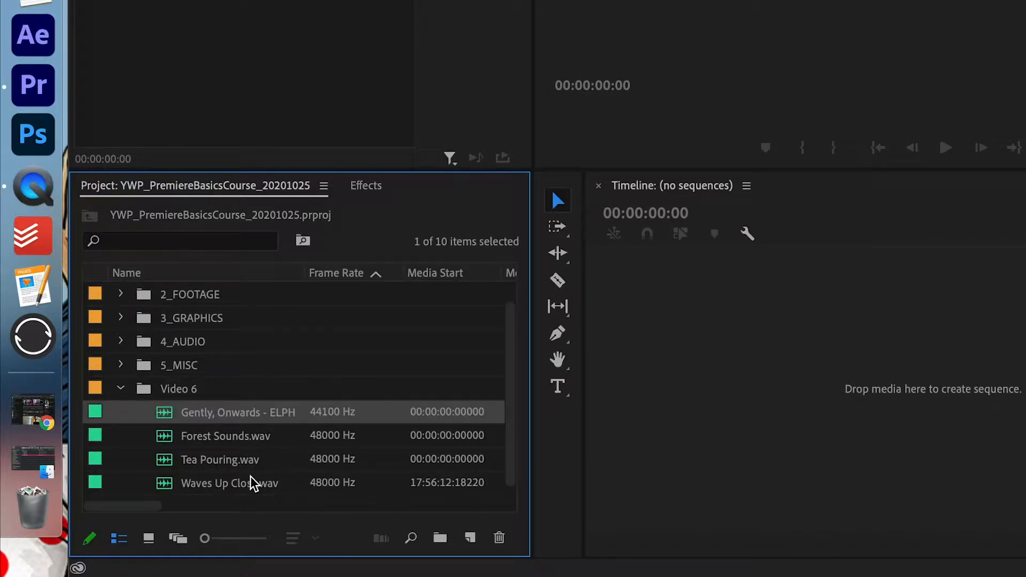
left_click(250, 485, "shift")
left_click_drag(249, 485, 193, 353)
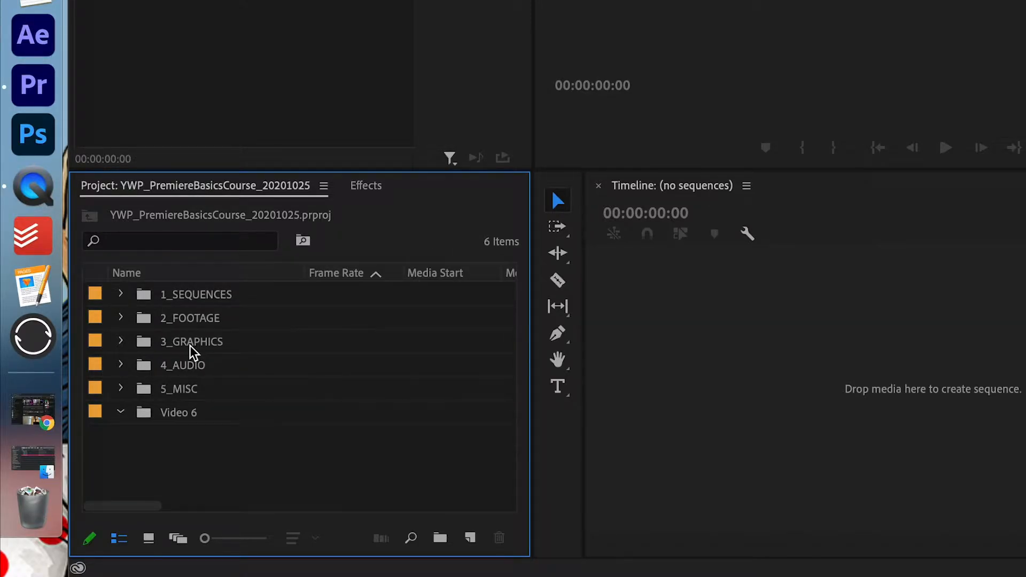
left_click(192, 414)
key("Delete")
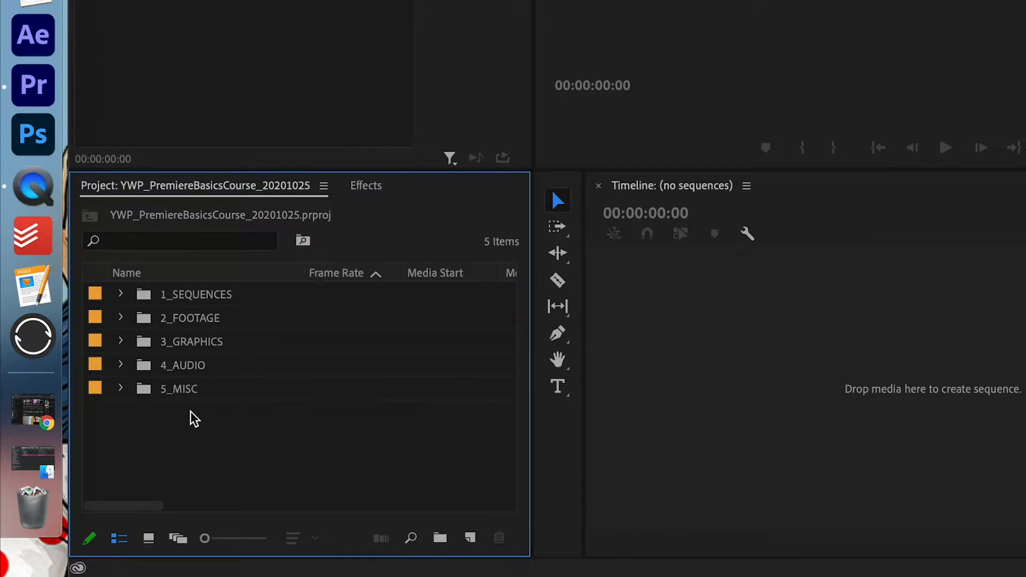
left_click(121, 319)
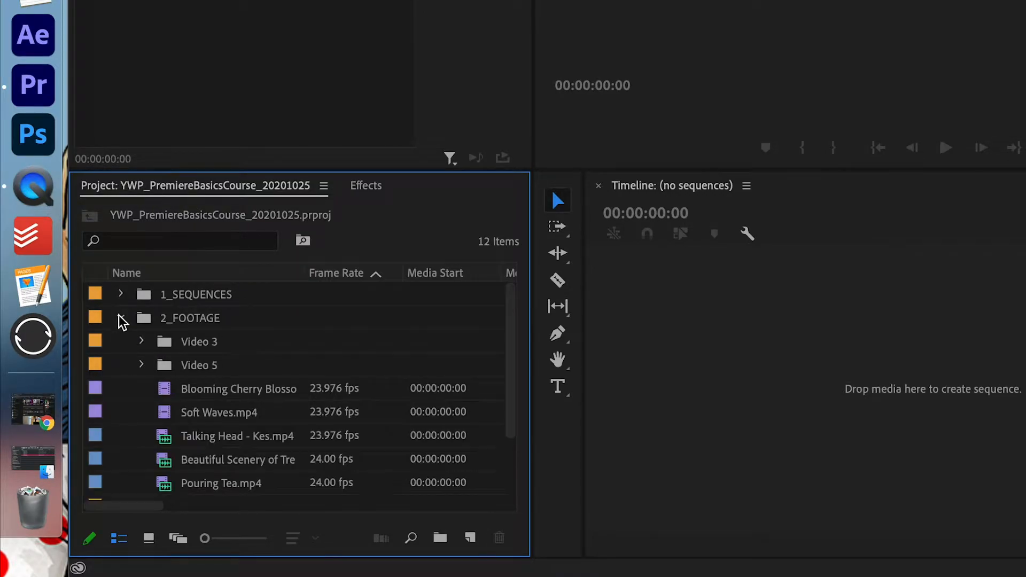
Build a sequence from Talking Head - Kes.mp4, fit it to the timeline, and play it back
scroll(304, 412, "down", 2)
scroll(304, 413, "up", 2)
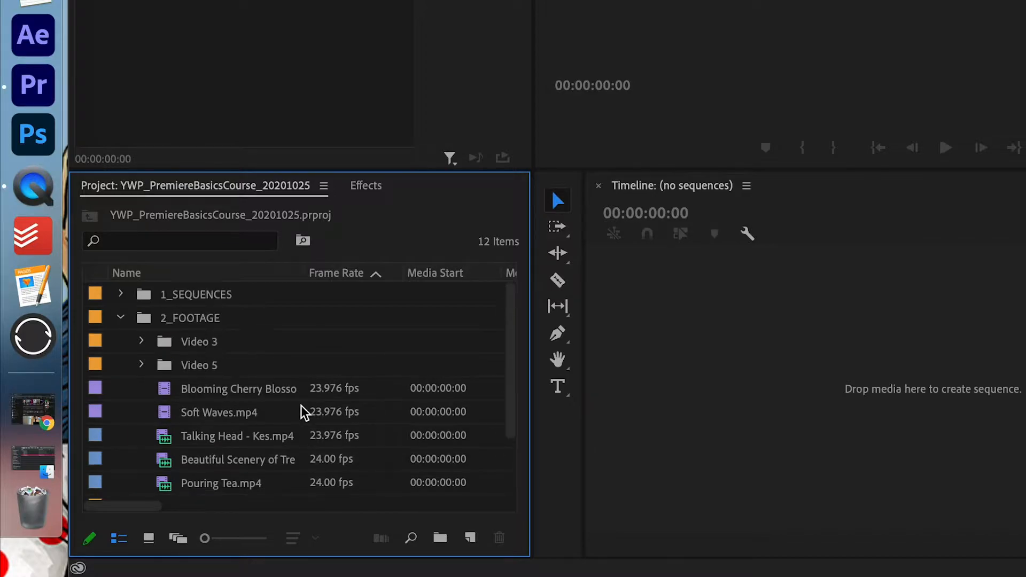
left_click(210, 440)
left_click_drag(205, 444, 720, 304)
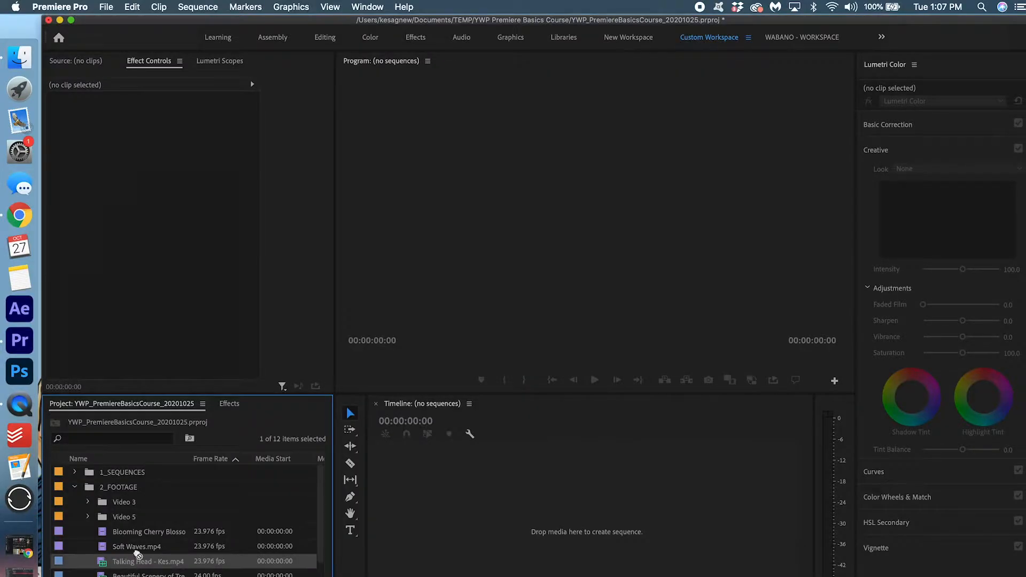
left_click_drag(458, 504, 457, 503)
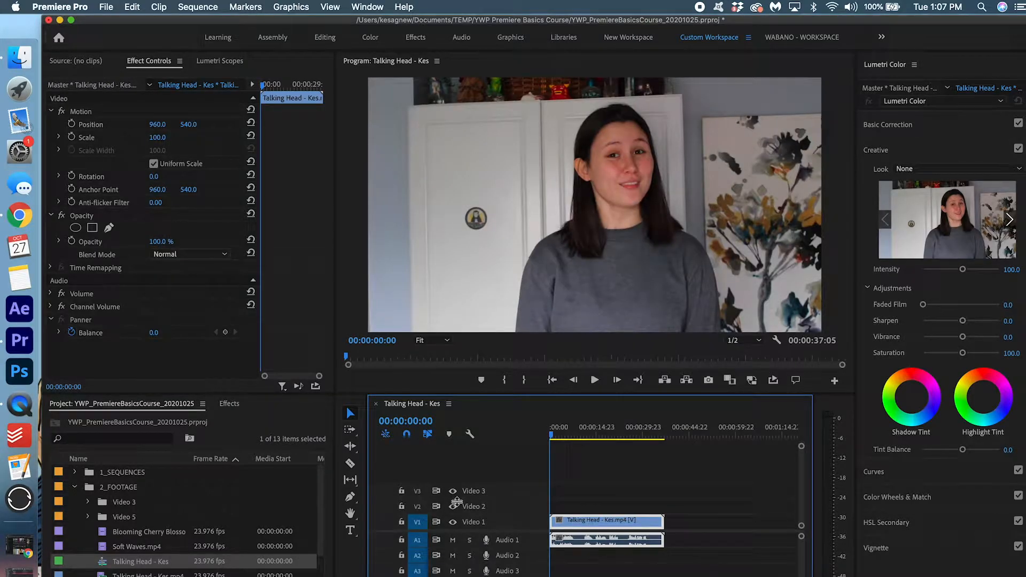
key("backslash")
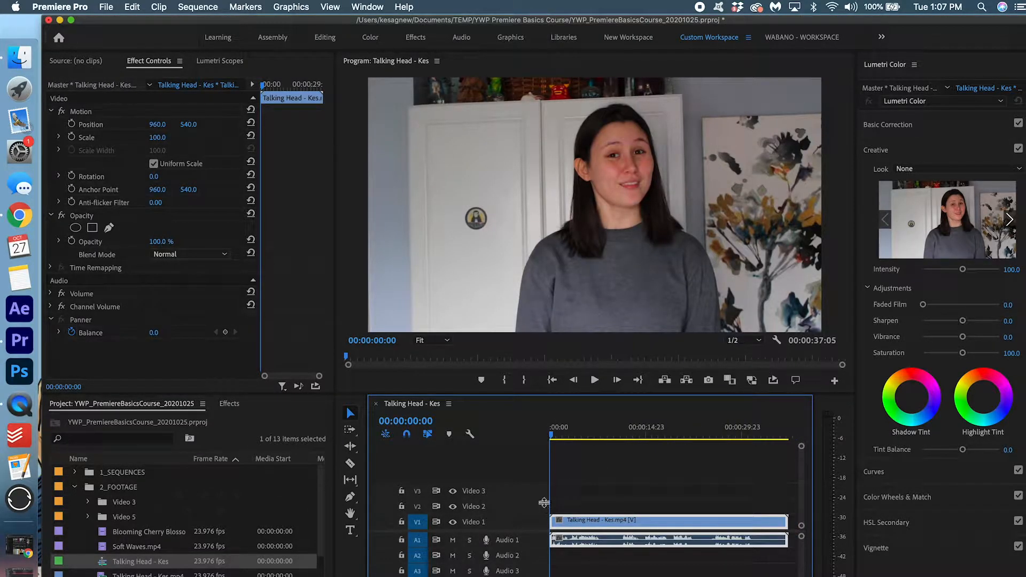
key("space")
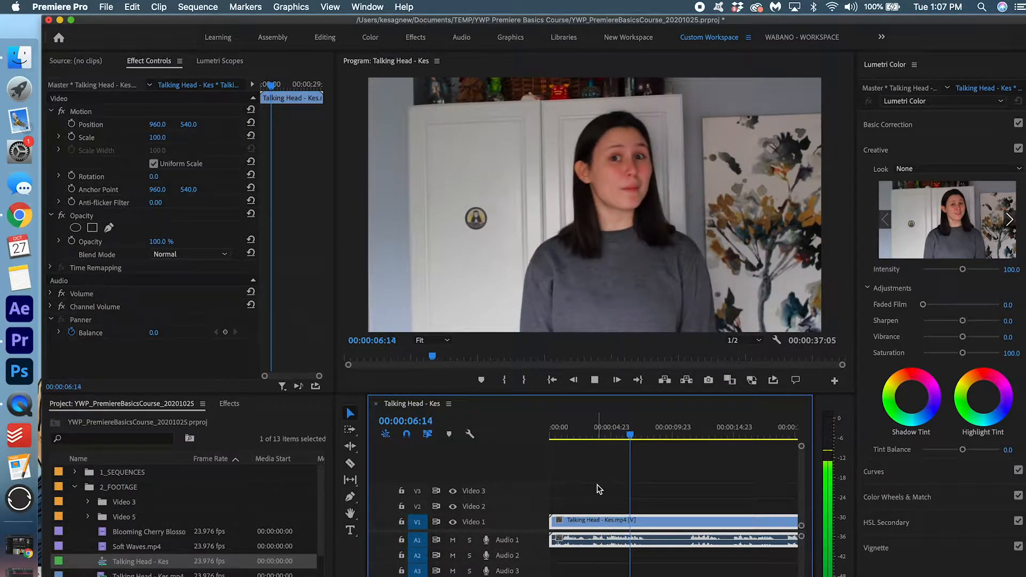
key("space")
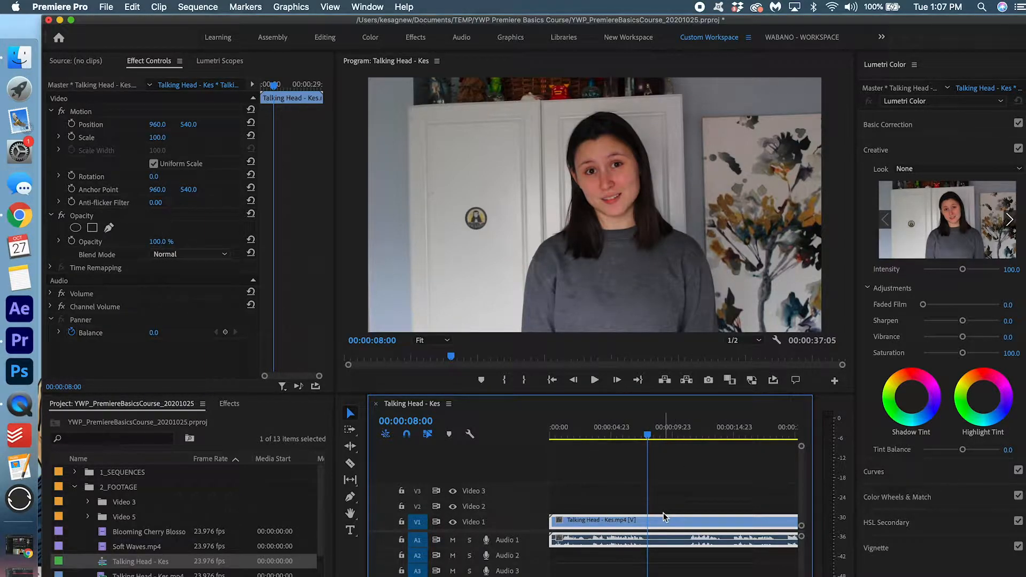
key("space")
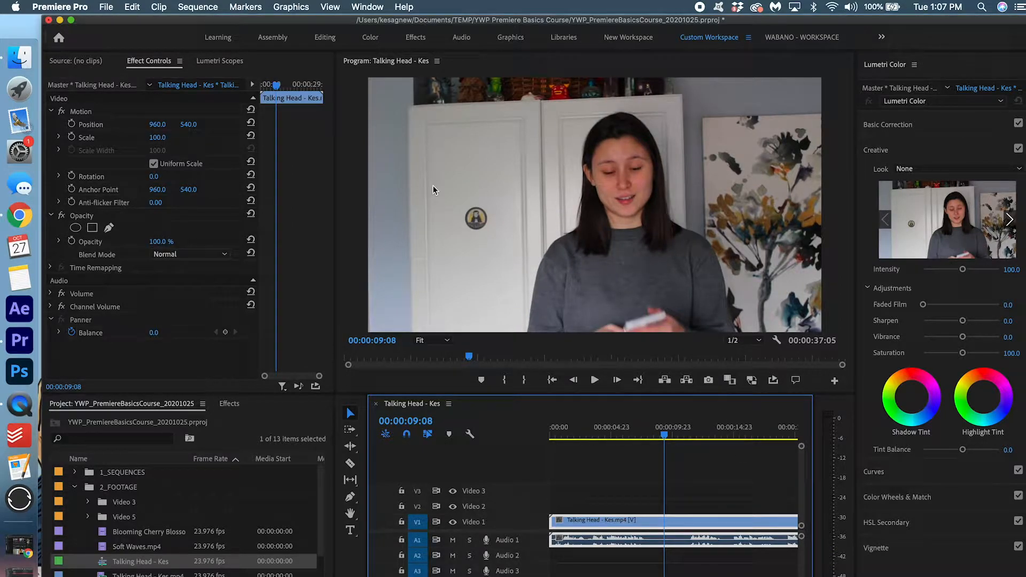
Apply the DeNoise effect to the talking head clip's audio on Audio 1
left_click(229, 404)
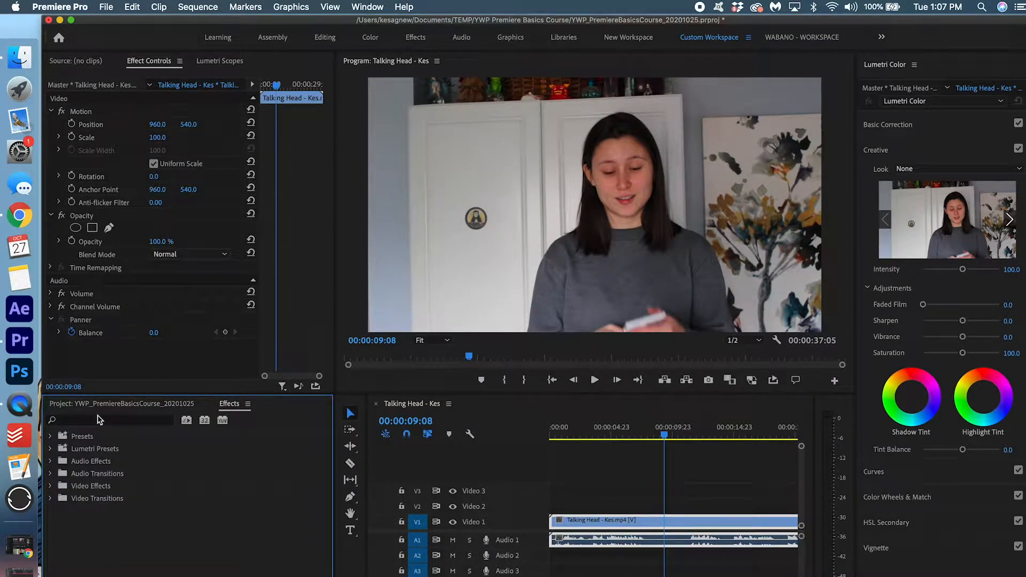
left_click(98, 420)
type("deno")
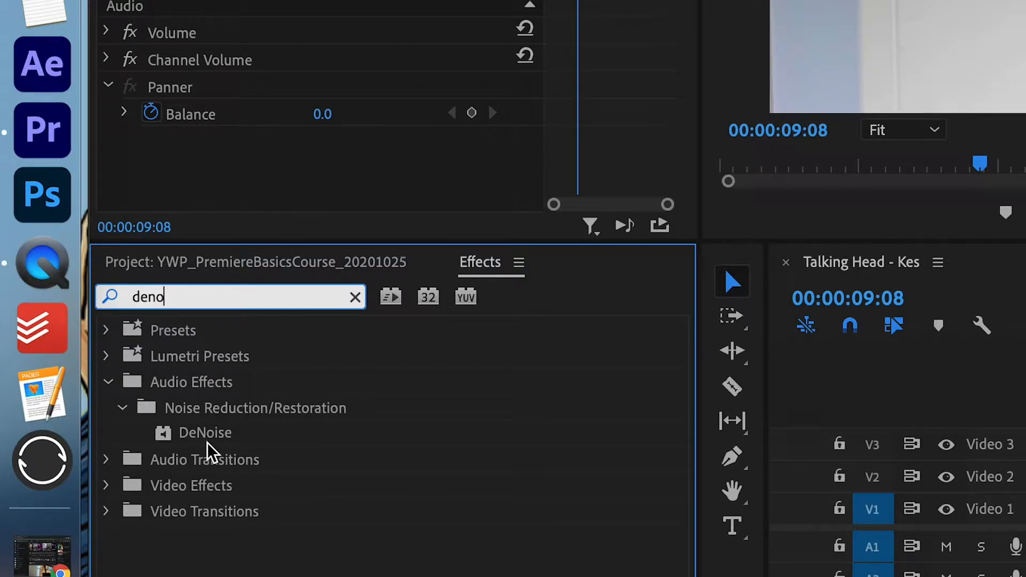
left_click_drag(199, 434, 670, 537)
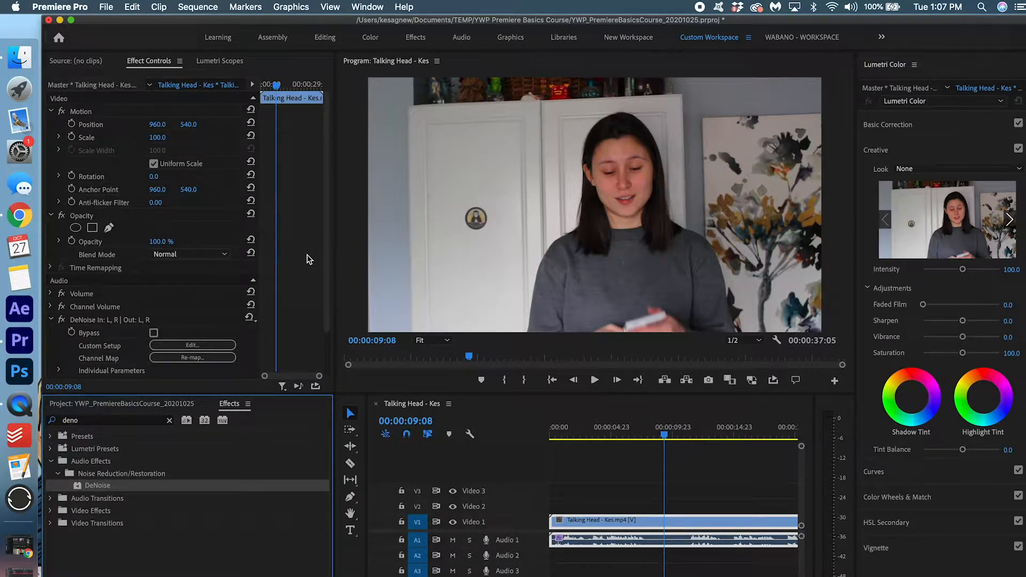
Lower the DeNoise Amount to about 15%
scroll(309, 257, "down", 1)
scroll(308, 261, "down", 1)
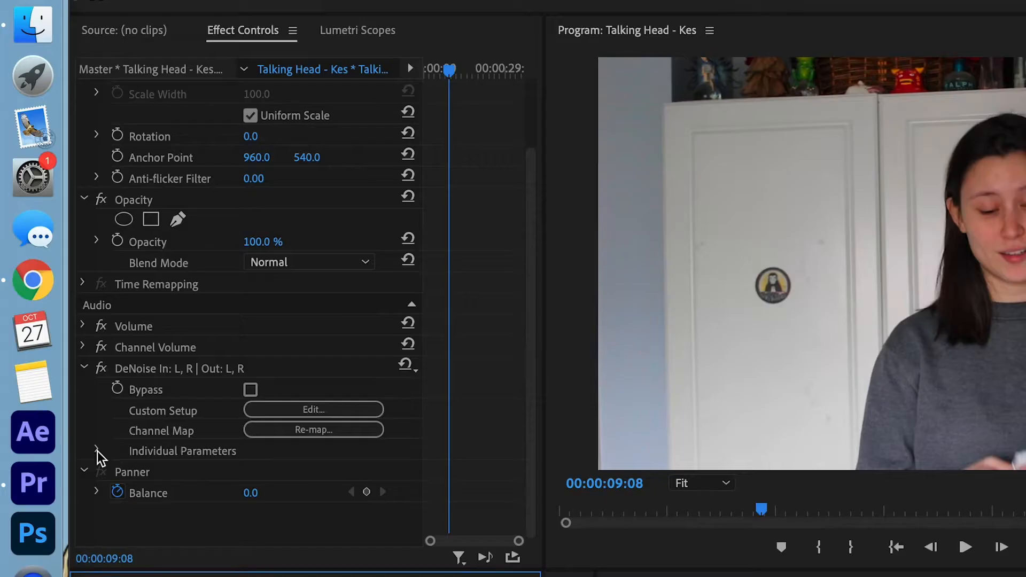
left_click(97, 451)
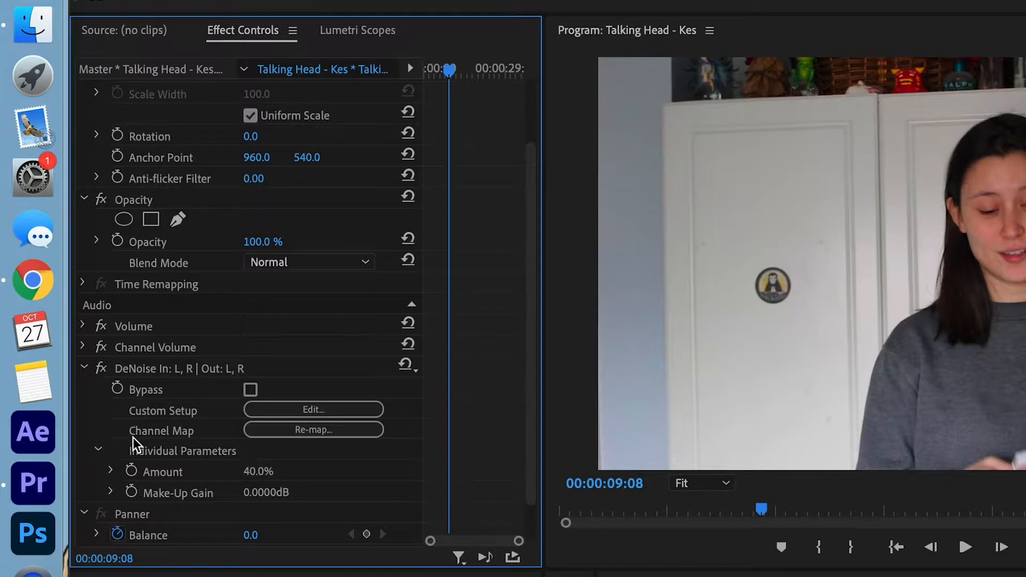
left_click(111, 471)
scroll(321, 475, "down", 1)
left_click(165, 468)
left_click_drag(163, 470, 153, 469)
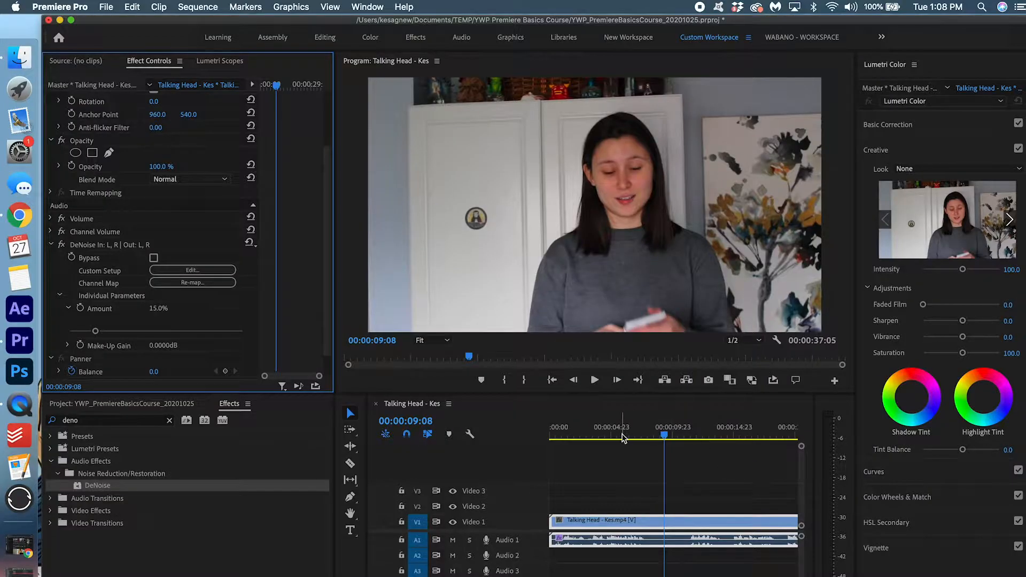
Play the denoised audio back from about 3 seconds
left_click(622, 437)
left_click(594, 434)
key("space")
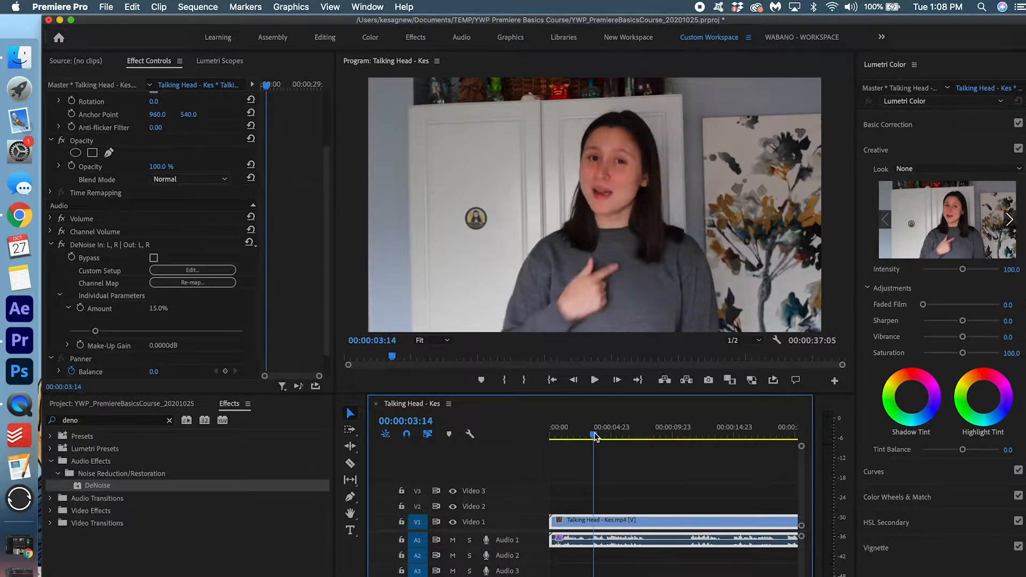
left_click(594, 434)
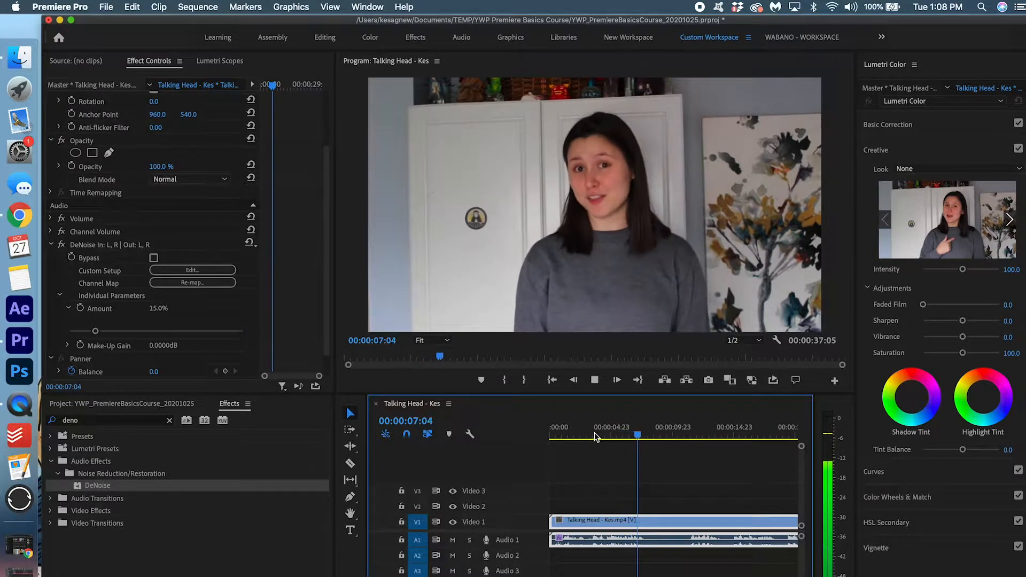
key("space")
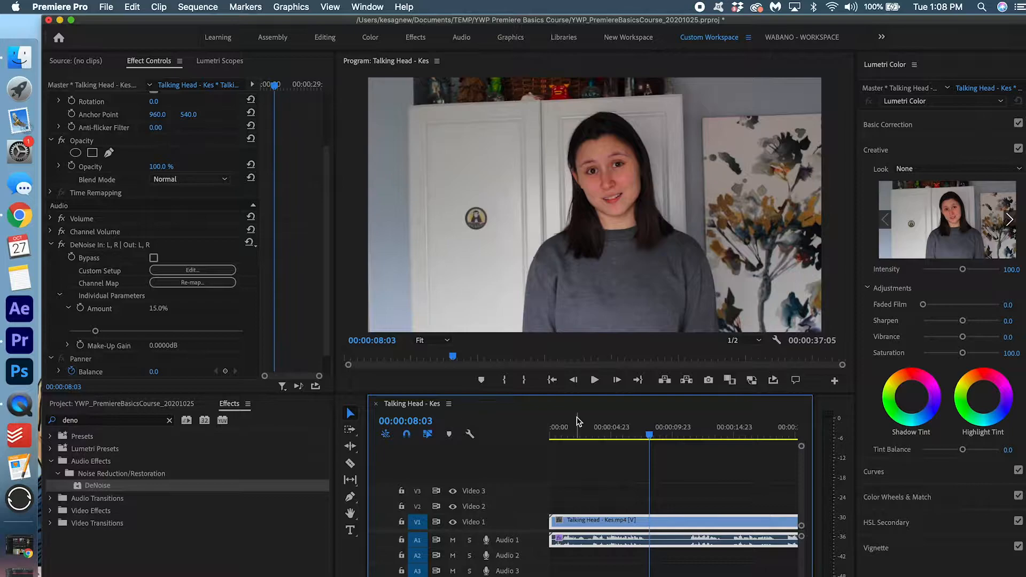
Save the project and replay the audio from about 3 seconds
key("cmd+s")
left_click(589, 430)
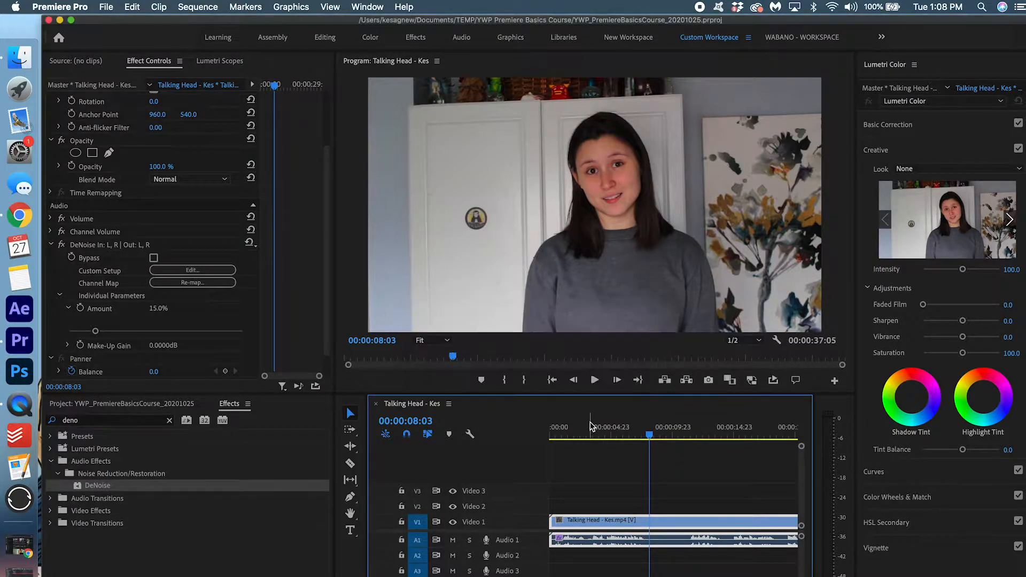
key("space")
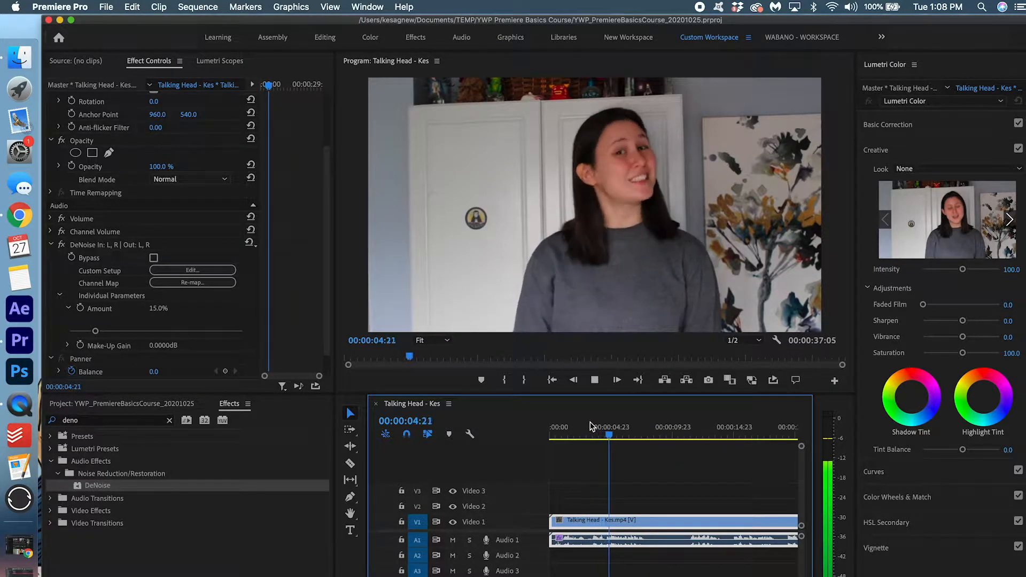
key("space")
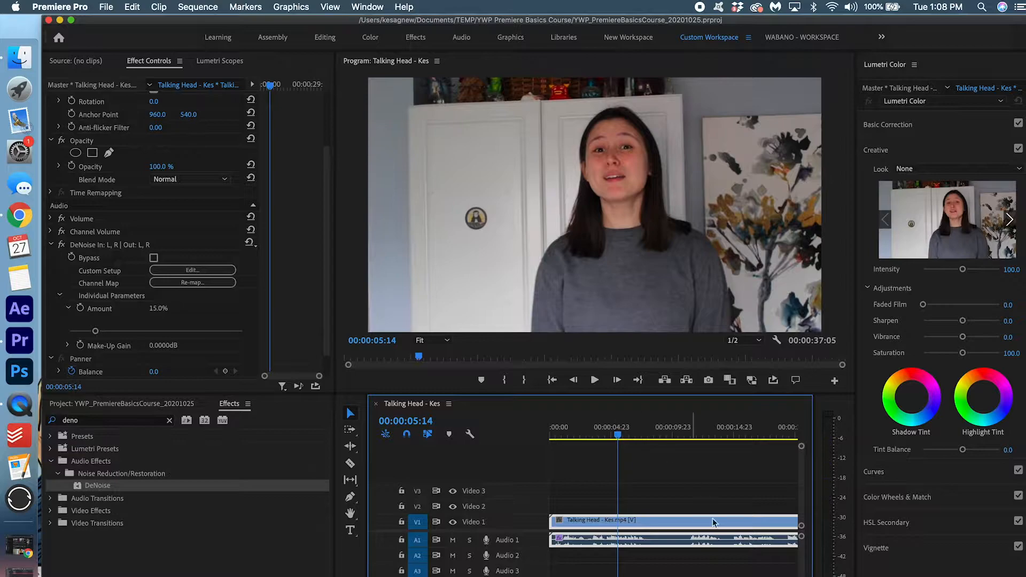
right_click(640, 543)
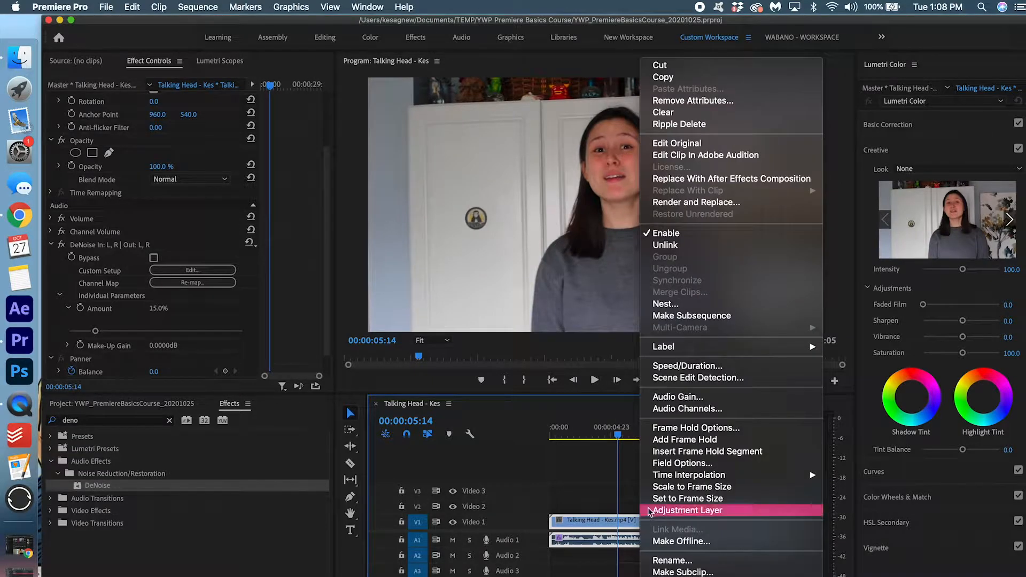
Lower the talking head audio gain by 2 dB and play it back from about 4 seconds
left_click(718, 401)
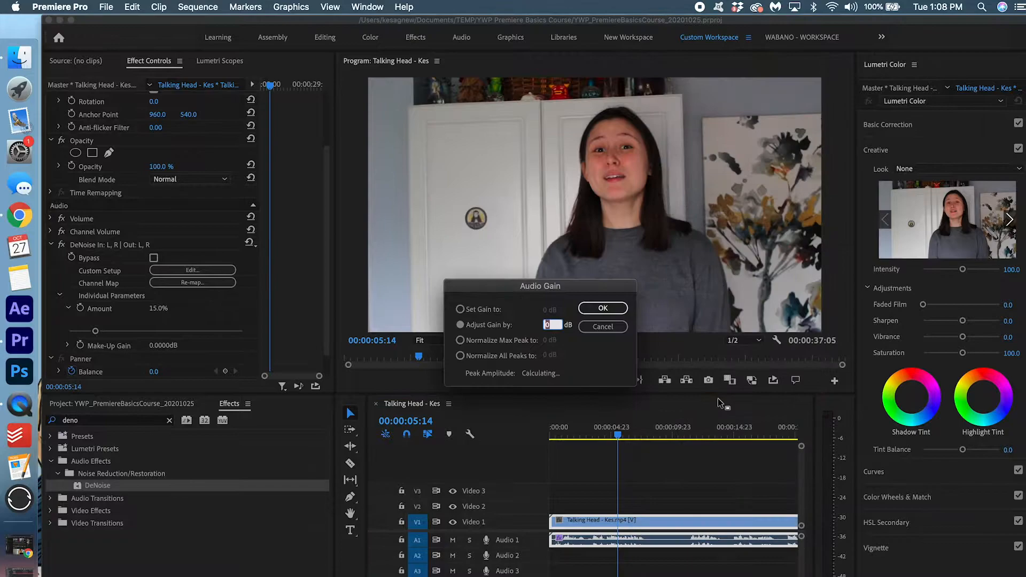
type("-2")
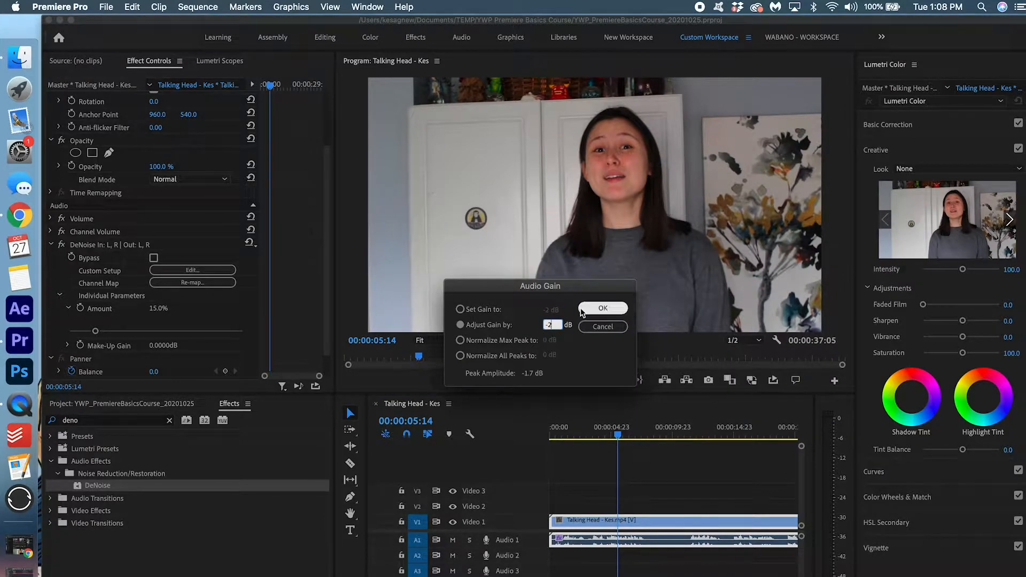
left_click(602, 309)
left_click(603, 433)
key("space")
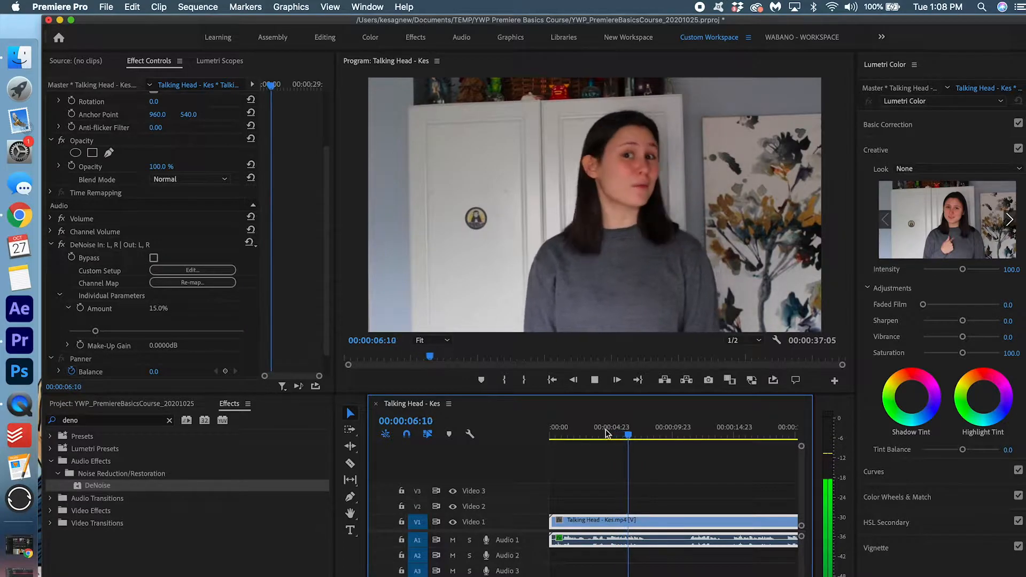
key("backslash")
key("space")
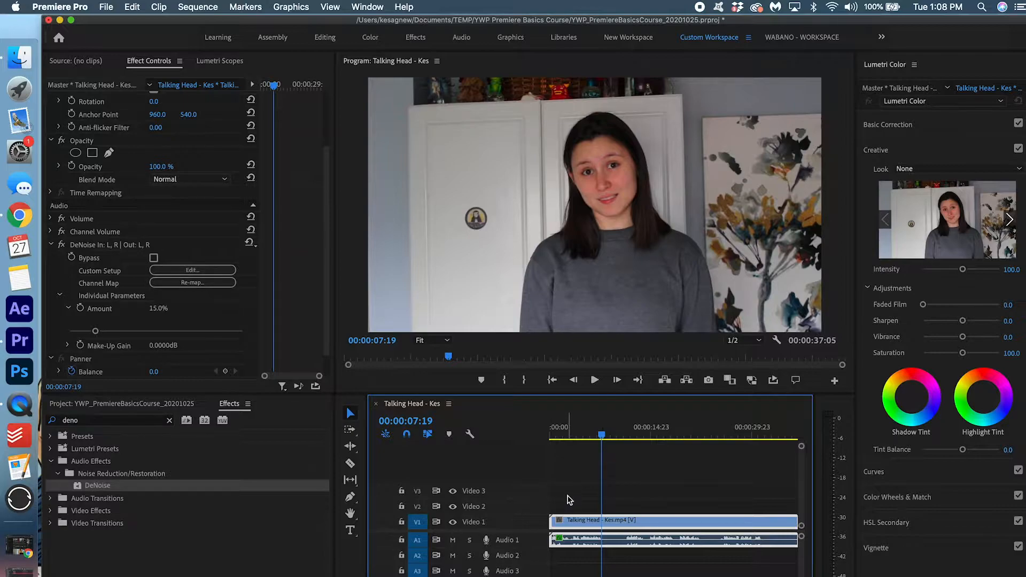
Replay the sequence from the start to three seconds and clear the 'deno' effects search
scroll(568, 499, "down", 5)
scroll(567, 499, "up", 6)
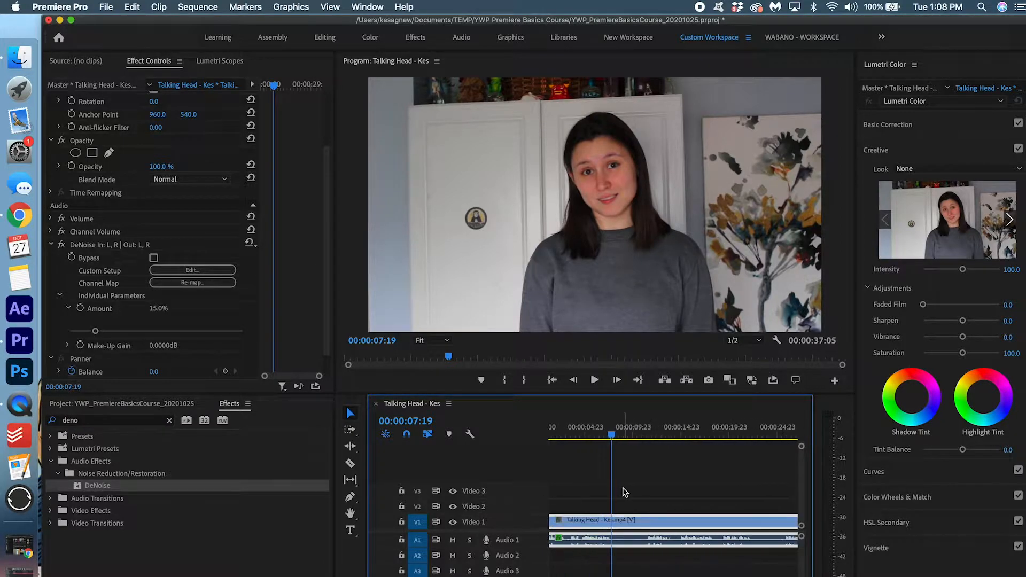
left_click_drag(612, 434, 549, 506)
scroll(549, 507, "up", 3)
key("space")
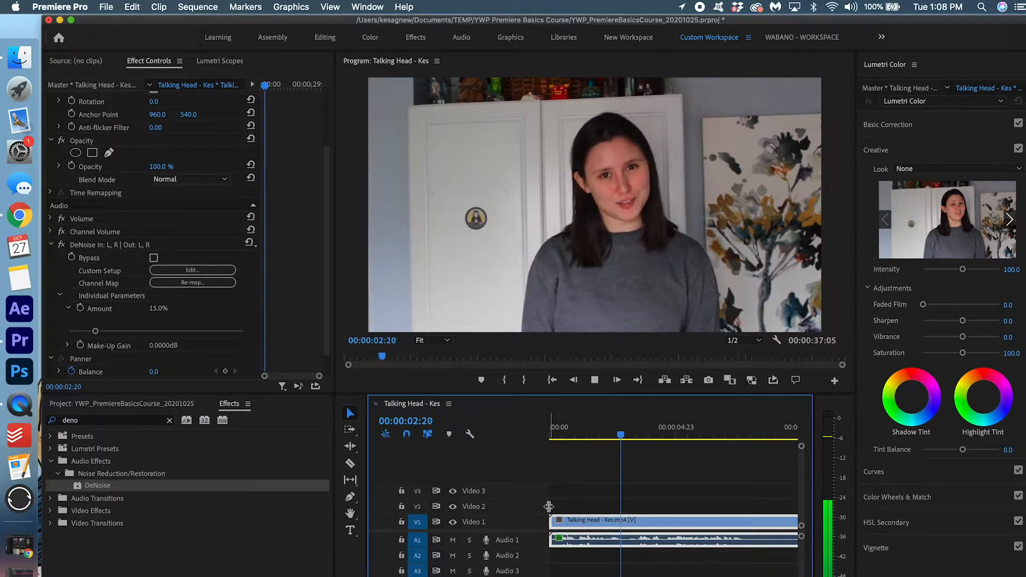
key("space")
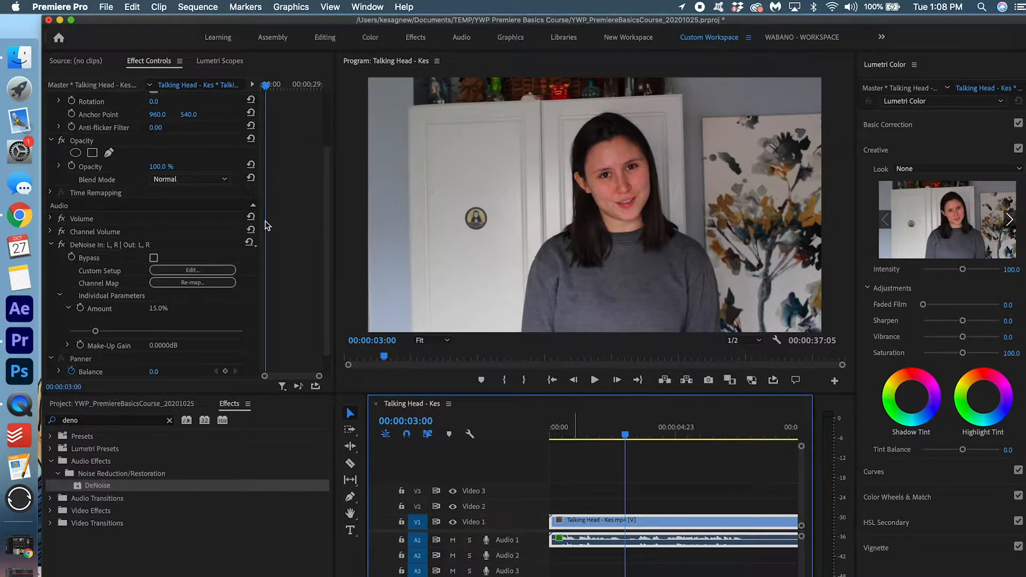
left_click(169, 421)
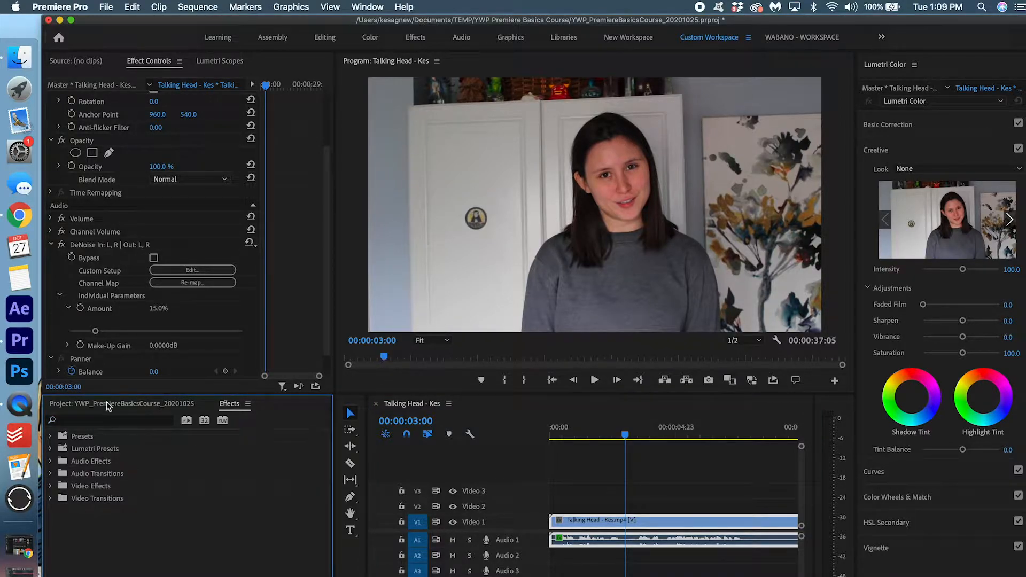
Place the Blooming Cherry Blossoms video, without audio, on Video 2 at the sequence start
left_click(131, 405)
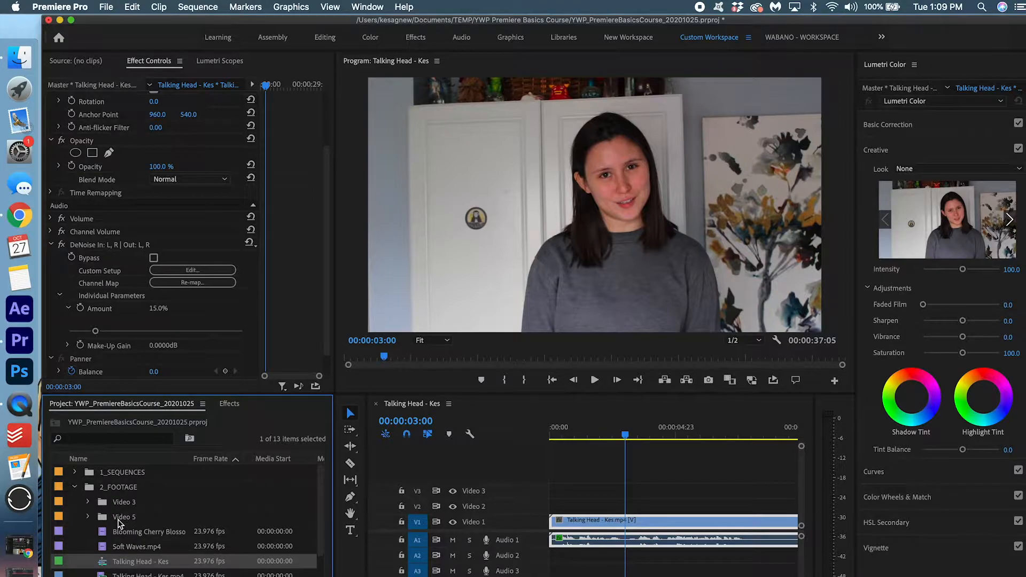
scroll(119, 523, "down", 2)
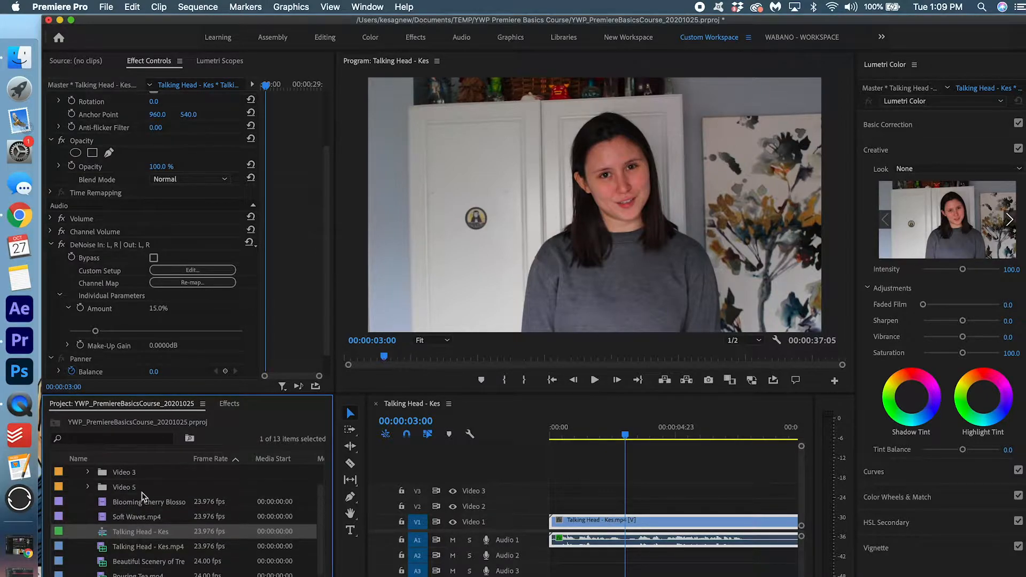
double_click(154, 504)
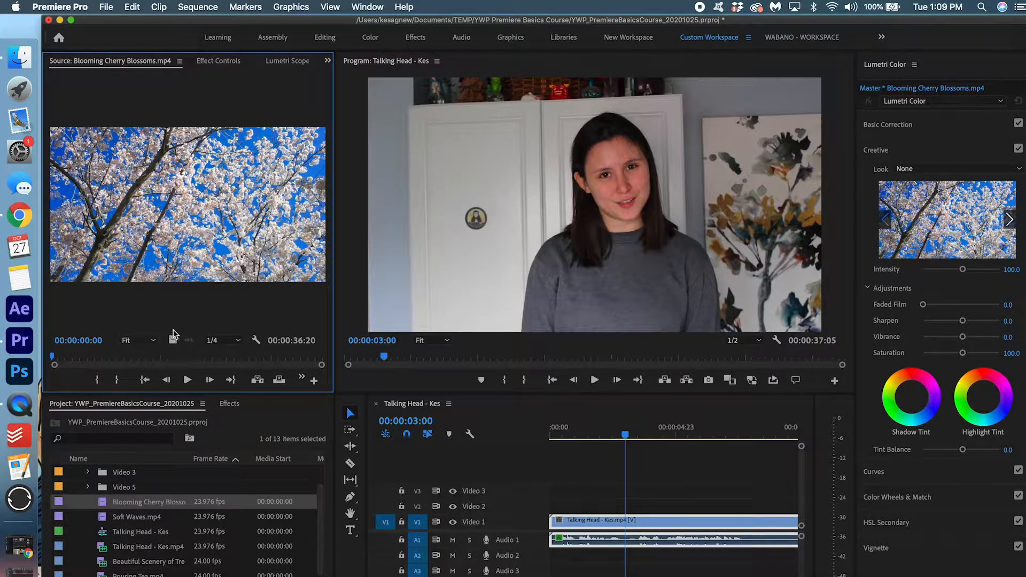
left_click_drag(172, 346, 522, 506)
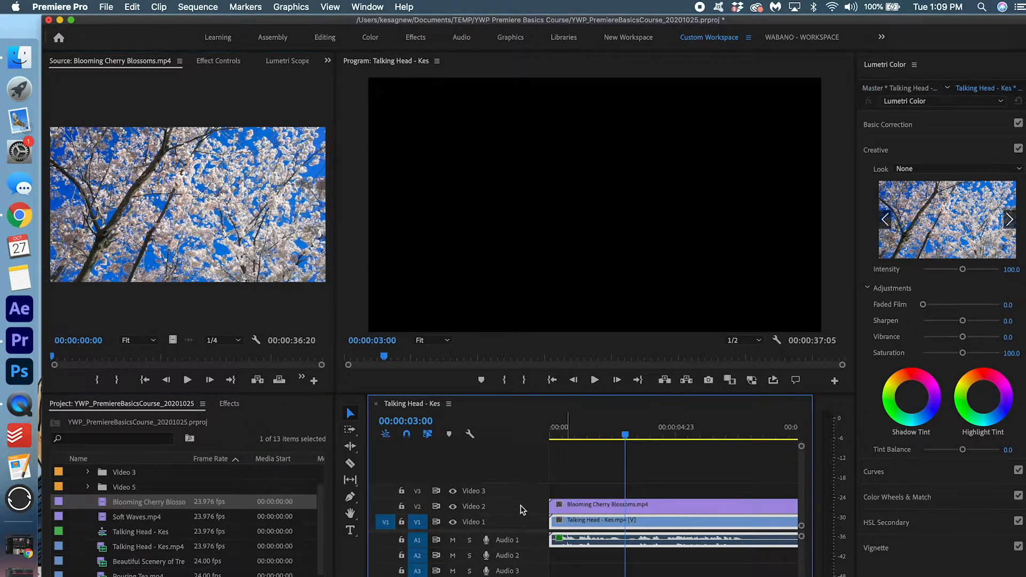
Split the cherry blossom clip at about 03:10 and delete the part after the cut
key("Home")
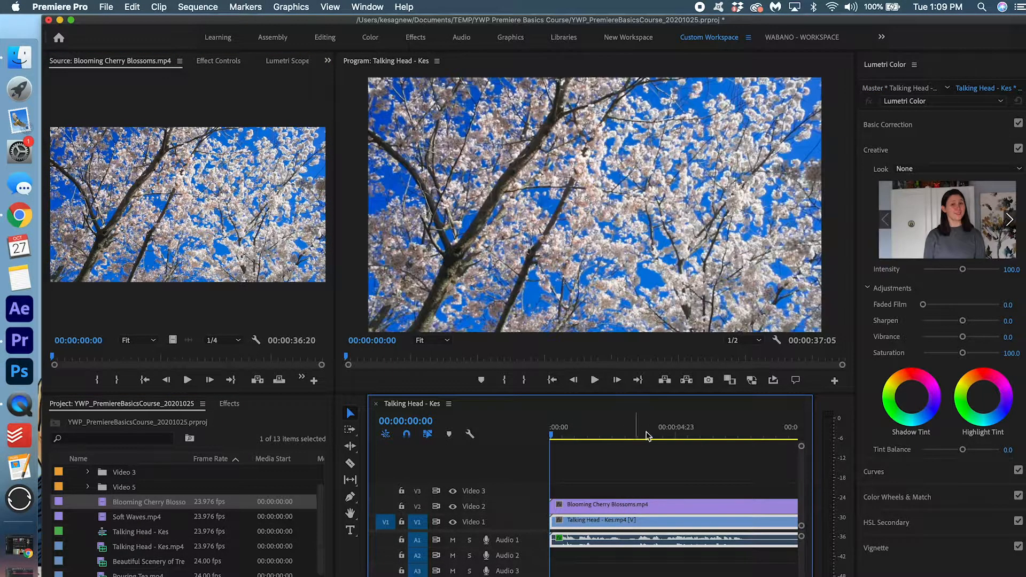
left_click_drag(553, 435, 639, 443)
left_click(646, 509)
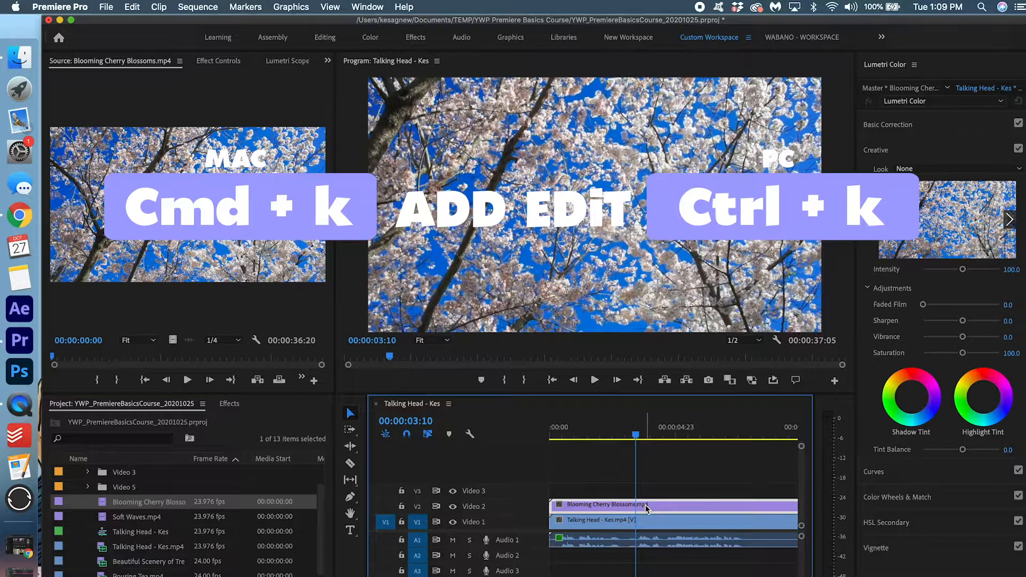
key("super+k")
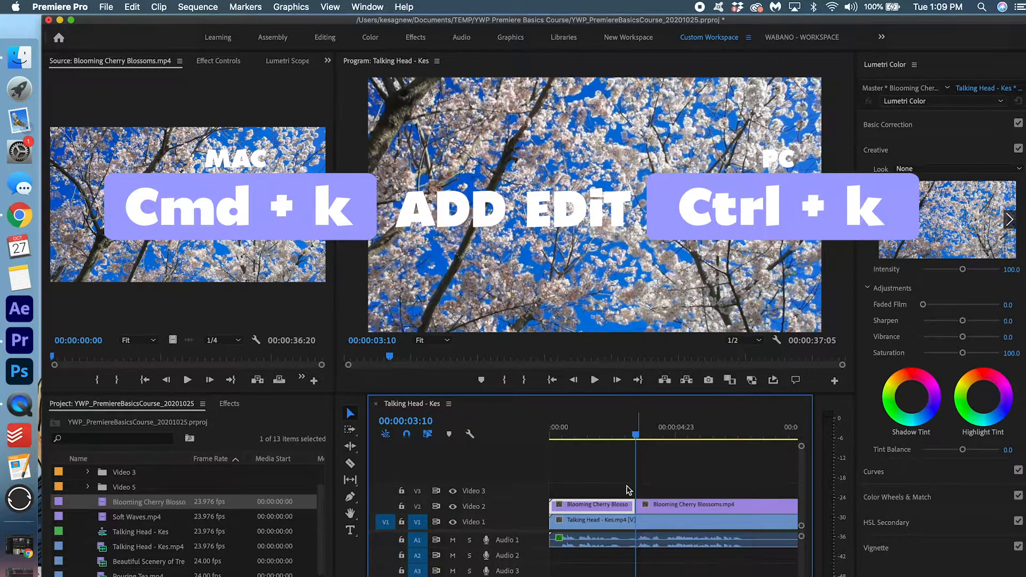
left_click(659, 506)
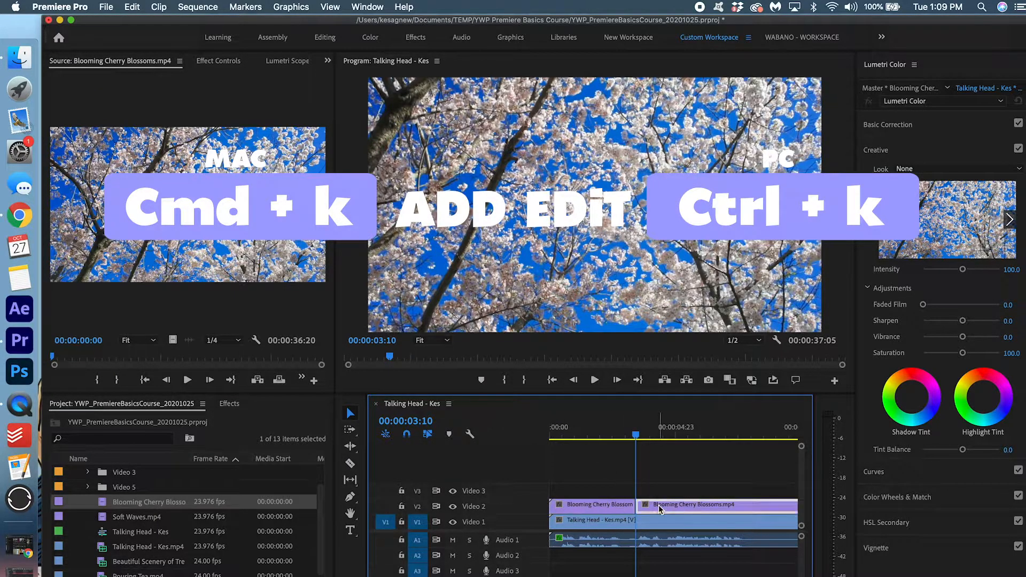
key("Delete")
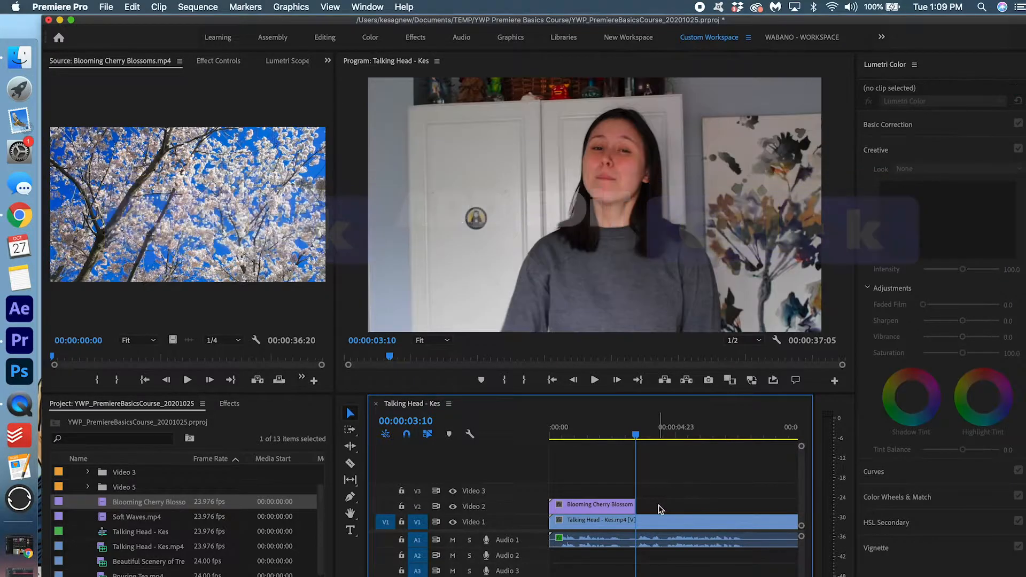
Zoom in and scrub across the cut to check where the B-roll ends
key("=")
scroll(650, 508, "left", 3)
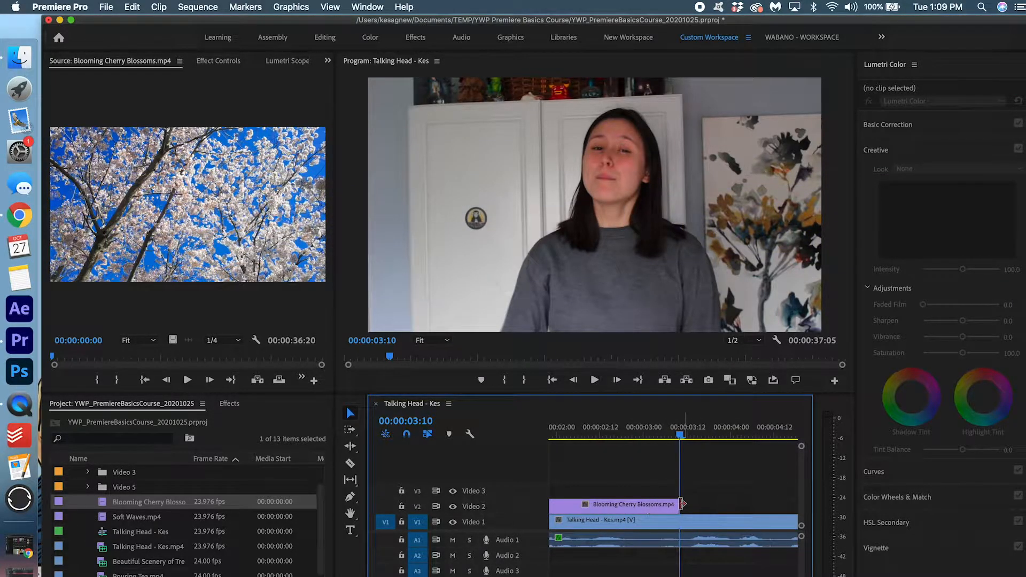
left_click_drag(629, 431, 677, 432)
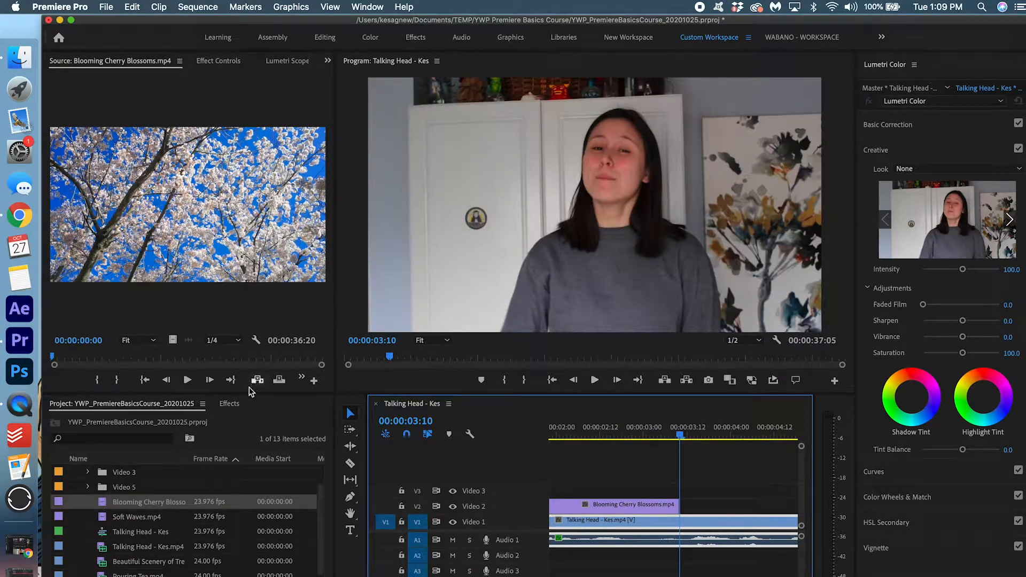
left_click(235, 404)
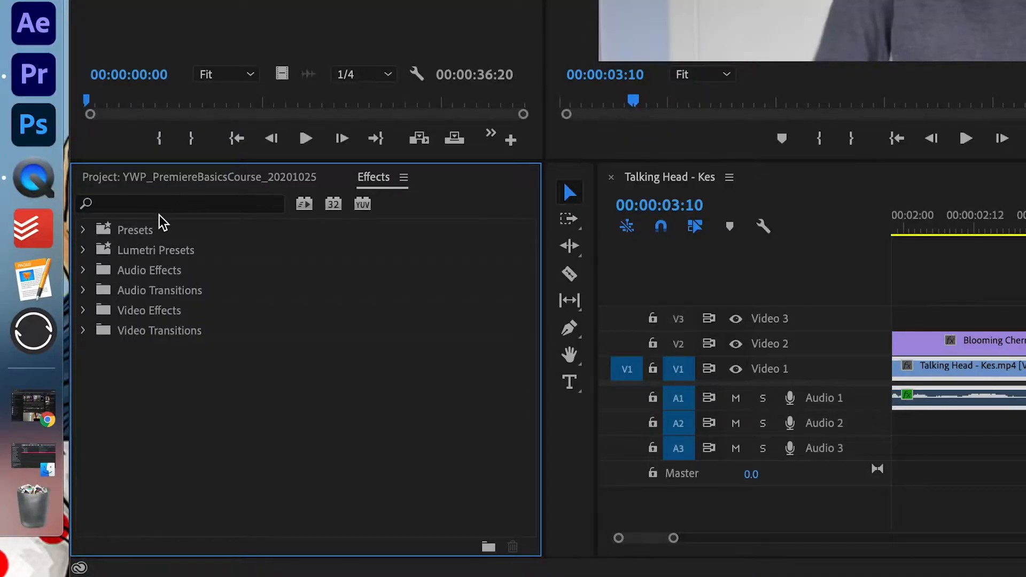
Add a Cross Dissolve to the end of the cherry blossom clip on Video 2
left_click(101, 421)
type("cross")
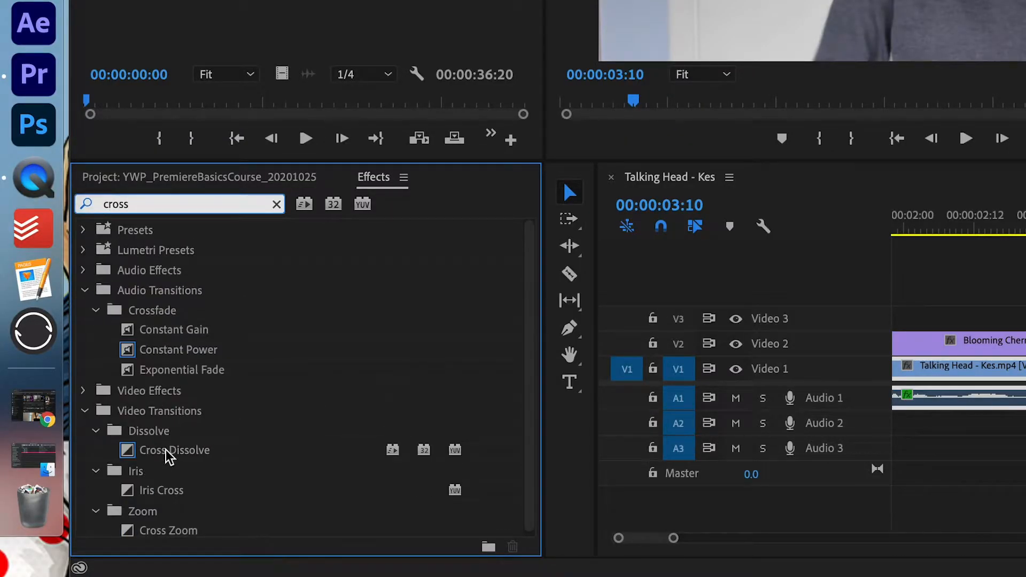
left_click_drag(167, 450, 1025, 287)
left_click_drag(678, 471, 674, 506)
key("minus")
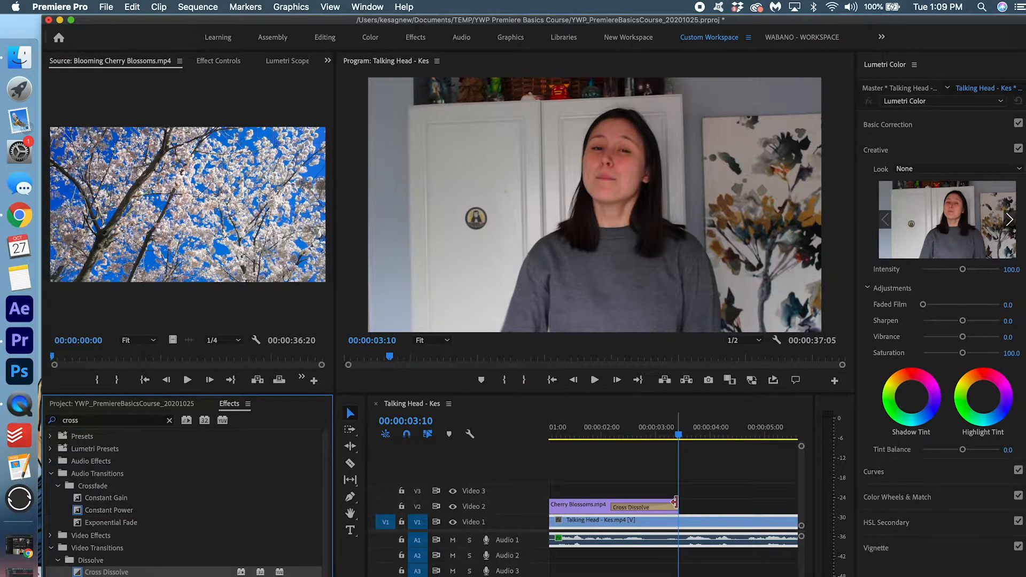
left_click_drag(674, 502, 694, 503)
Preview the dissolve from the start and shorten it to 18 frames
key("minus")
left_click(628, 437)
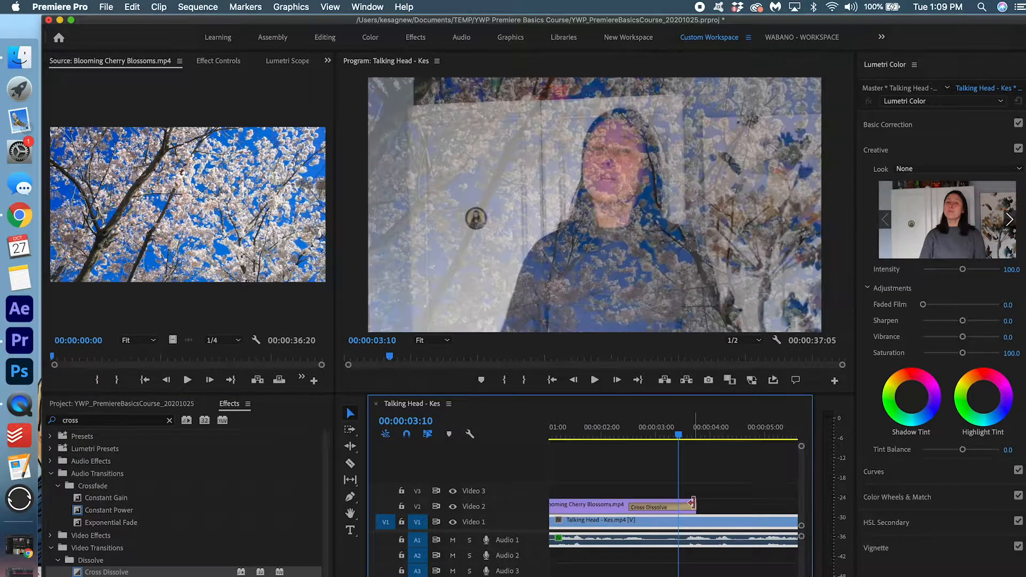
left_click_drag(628, 436, 527, 444)
key("space")
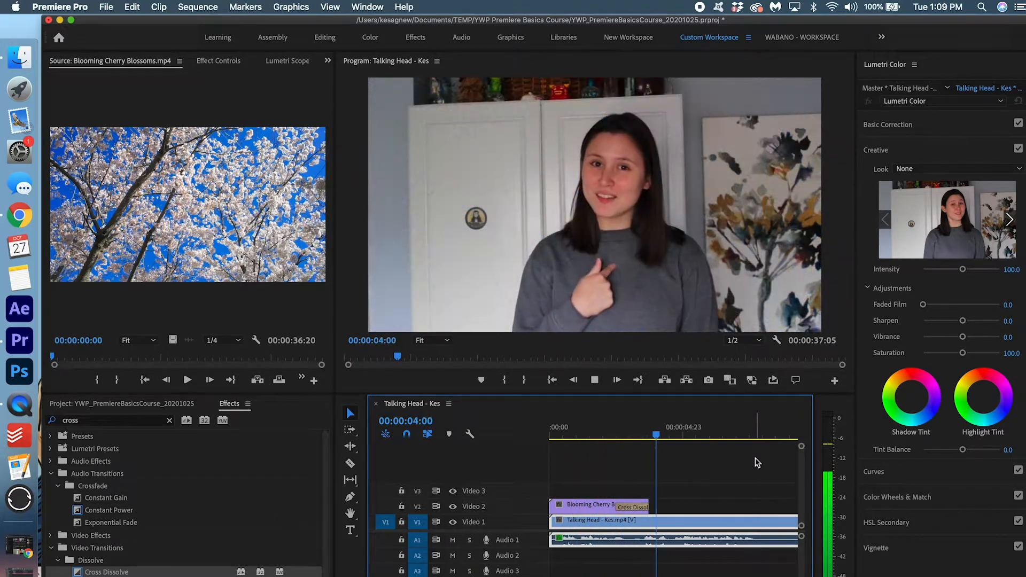
left_click(589, 431)
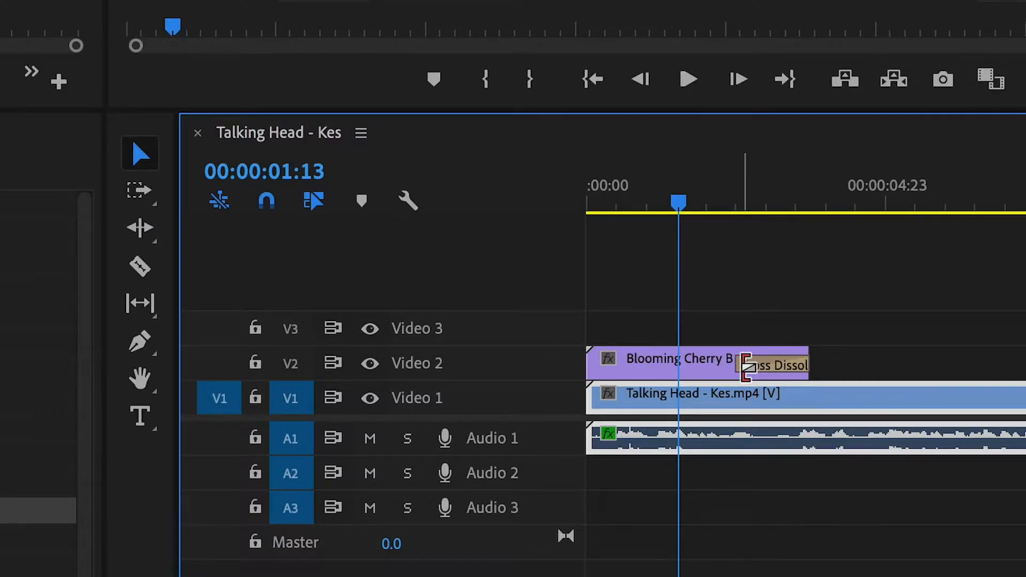
left_click_drag(746, 367, 773, 367)
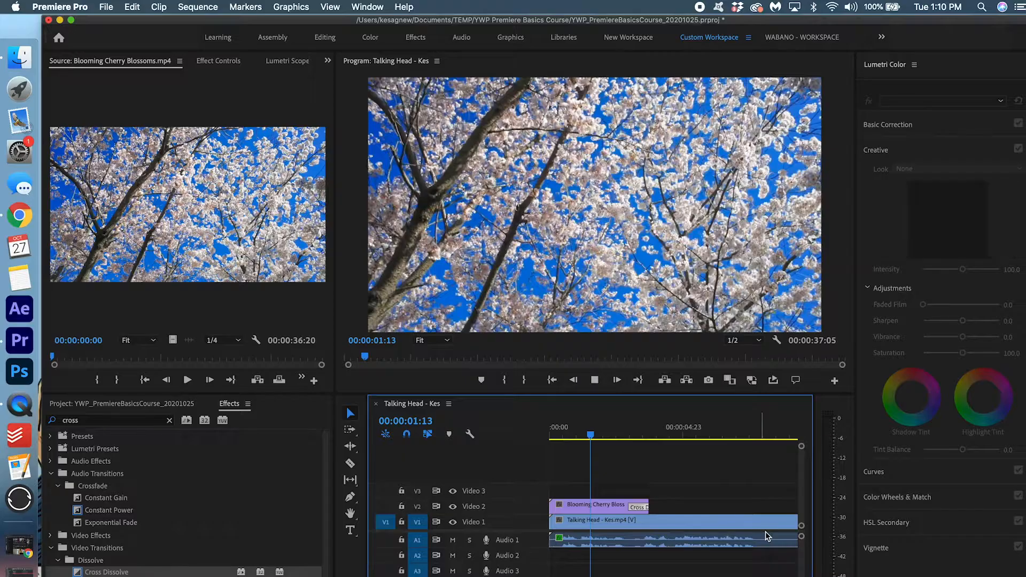
key("space")
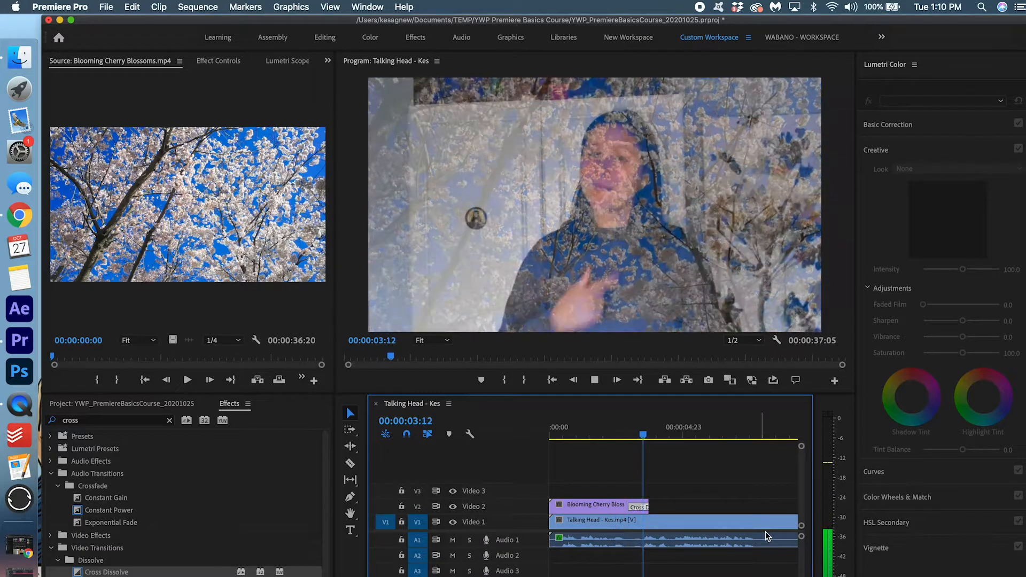
left_click_drag(666, 434, 508, 437)
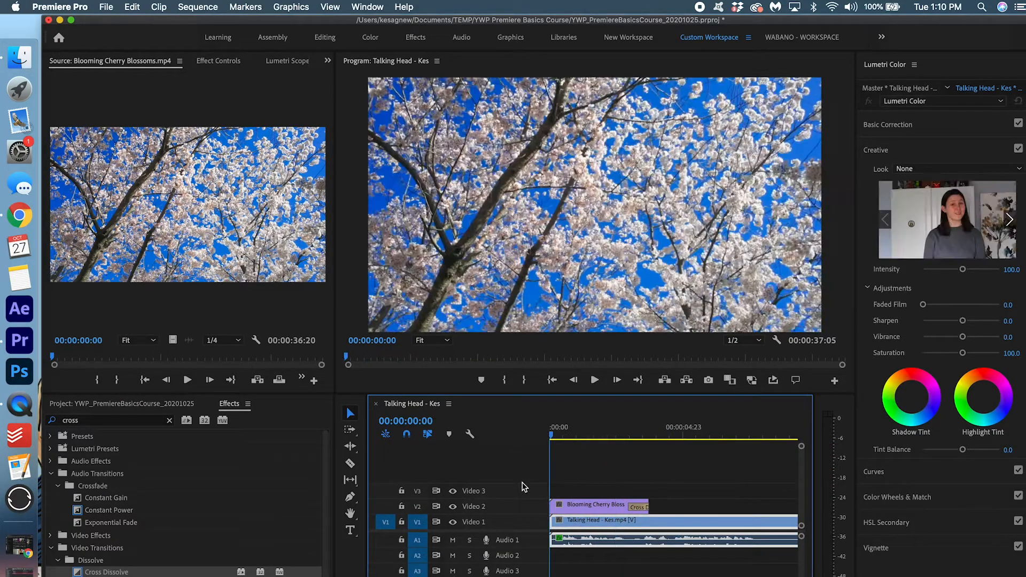
Clear the 'cross' effects search and collapse the 2_FOOTAGE folder in the project bins
key("=")
key("minus")
key("minus")
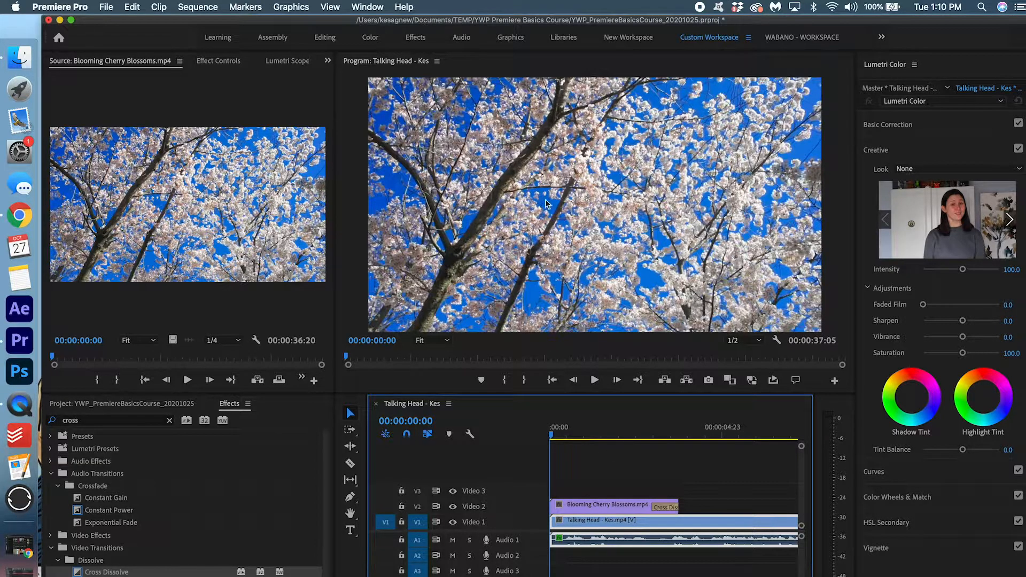
left_click(168, 421)
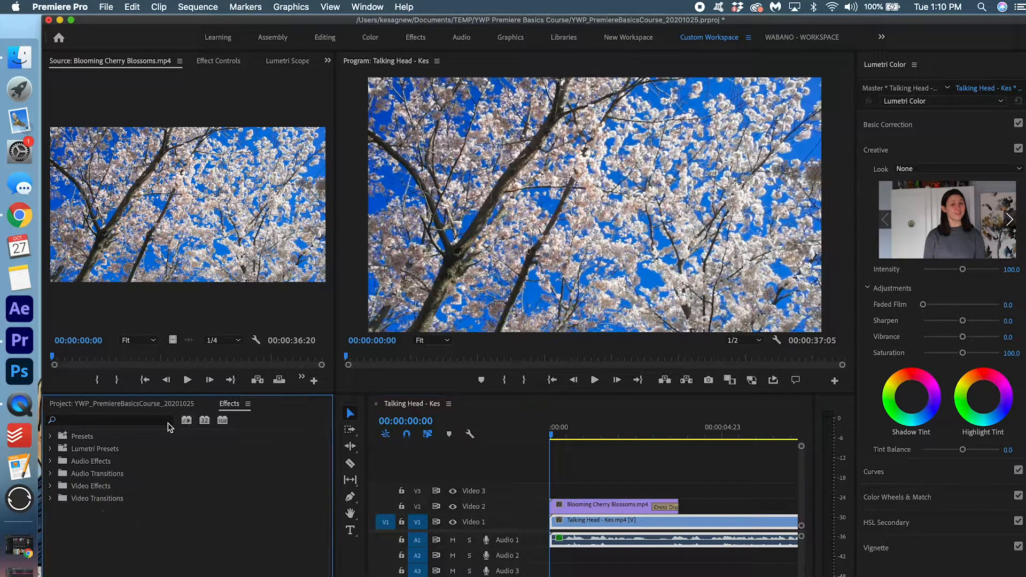
left_click(139, 405)
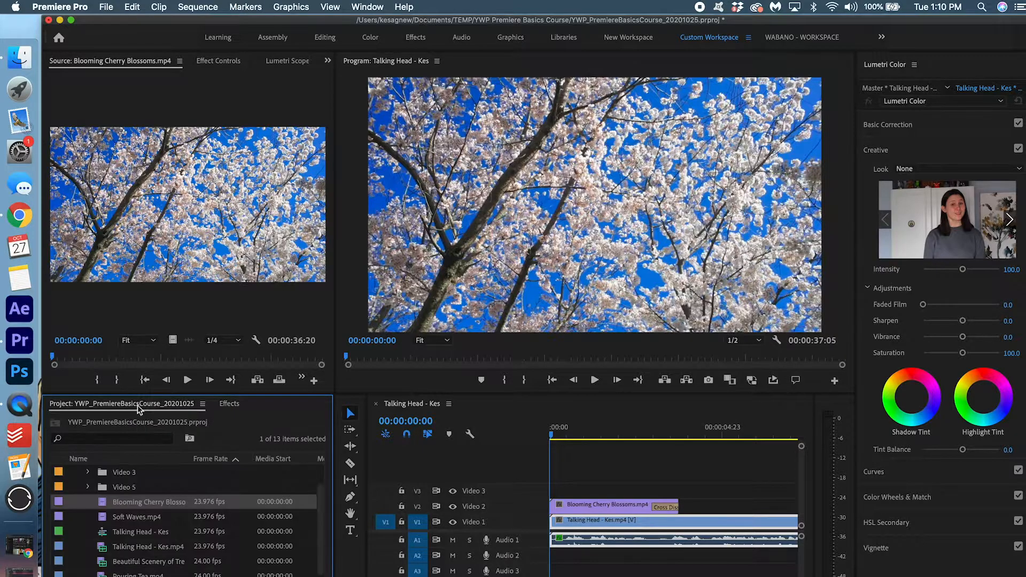
scroll(131, 525, "up", 1)
left_click(74, 487)
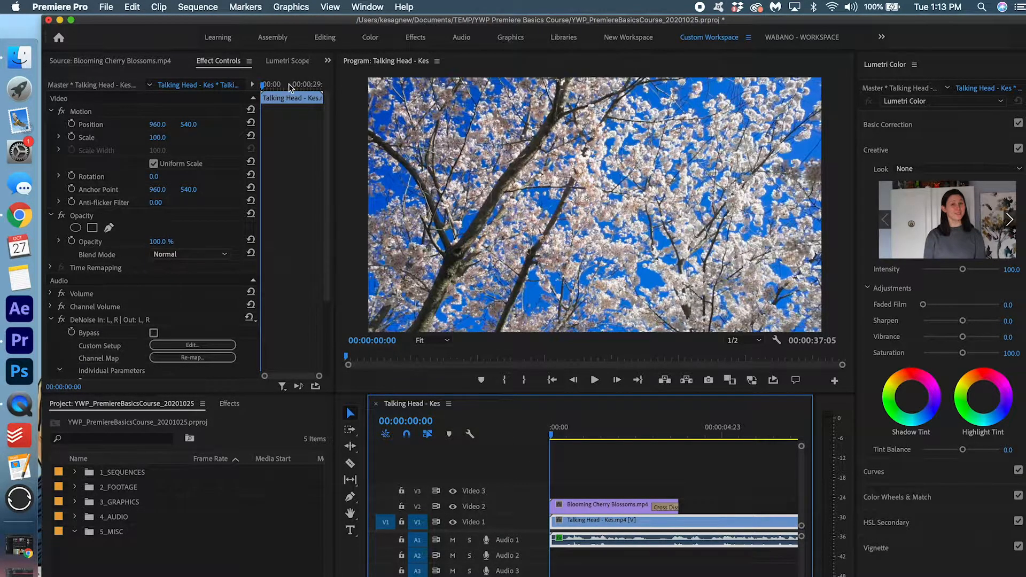
left_click(154, 406)
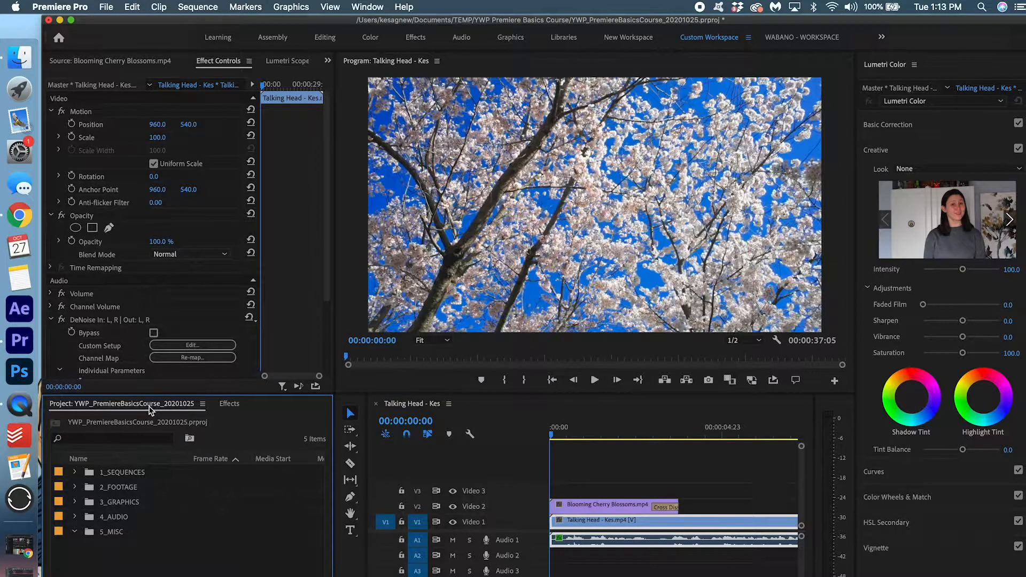
left_click(106, 6)
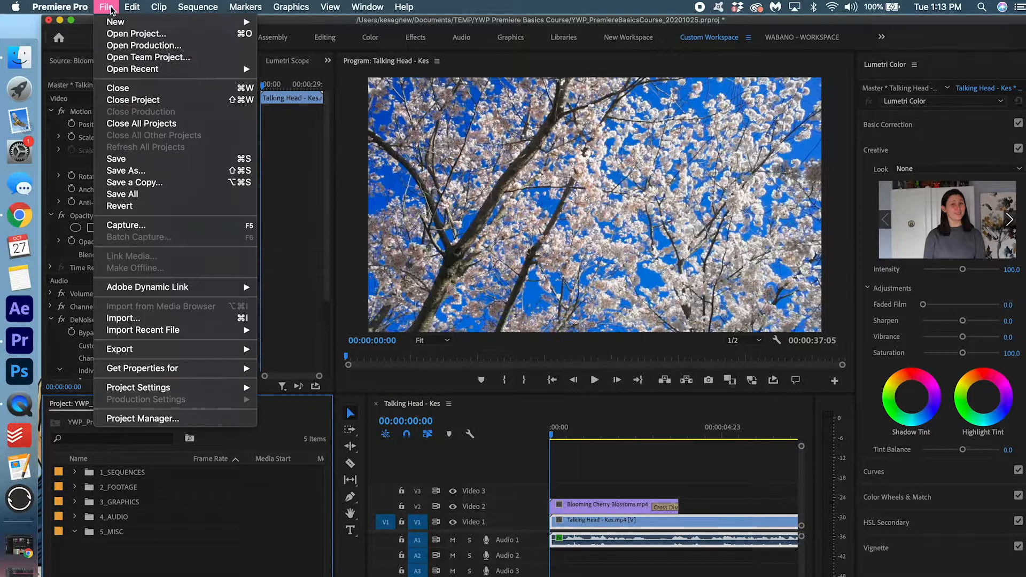
Create a new legacy title named Kes' World
mouse_move(117, 23)
left_click(372, 168)
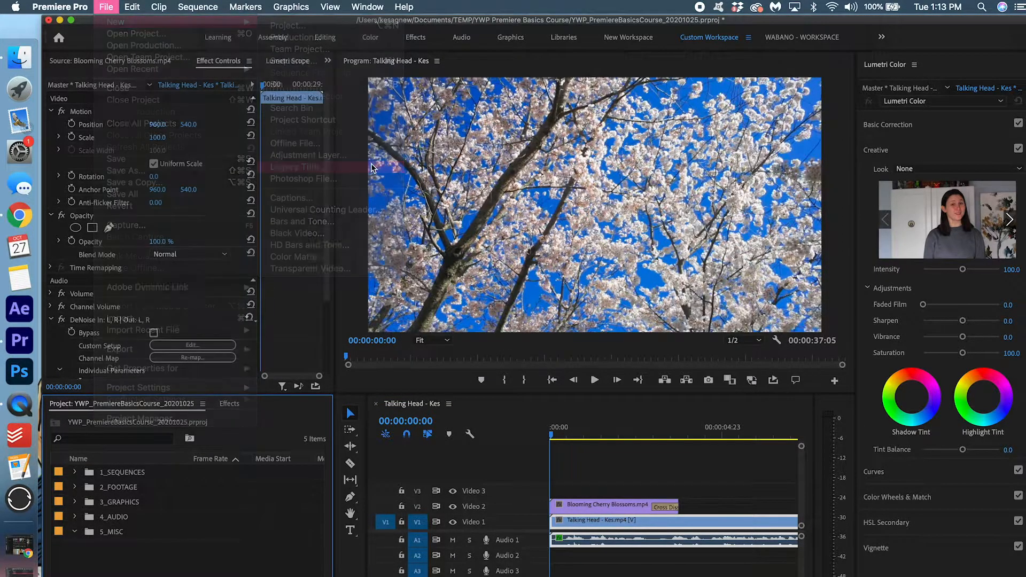
type("Kes' World")
key("Return")
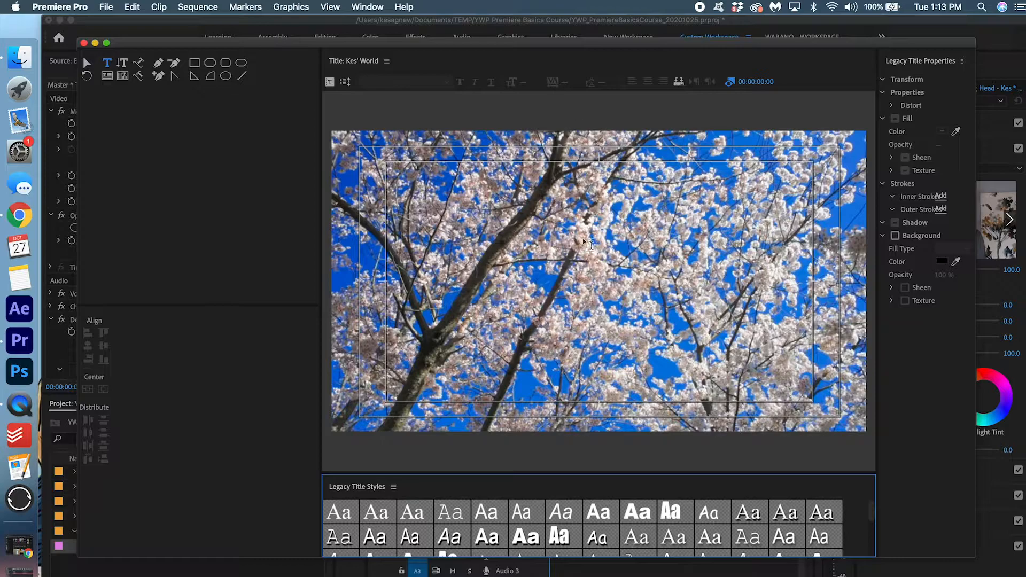
Type a name as the title text on the canvas and select it
left_click(588, 284)
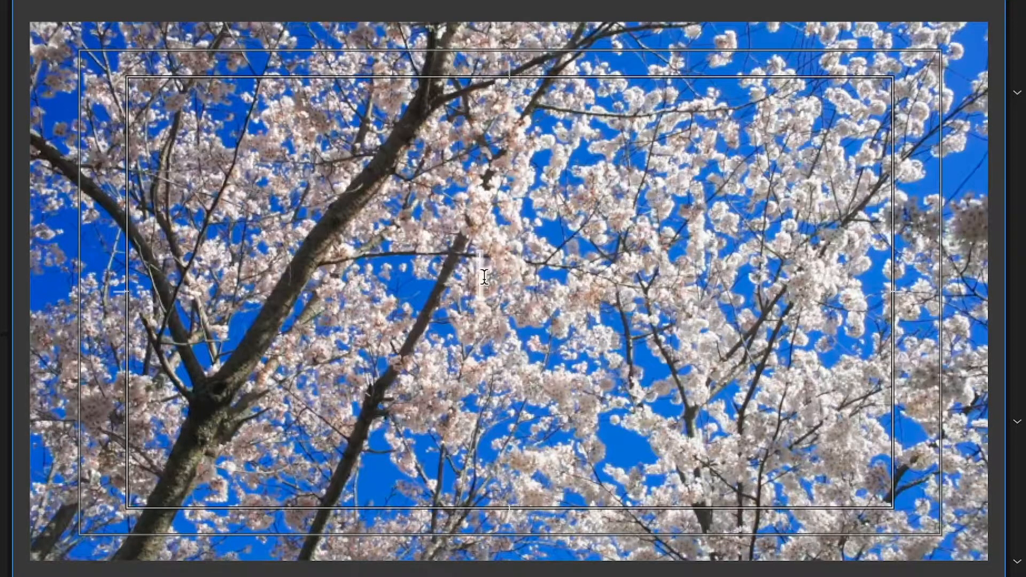
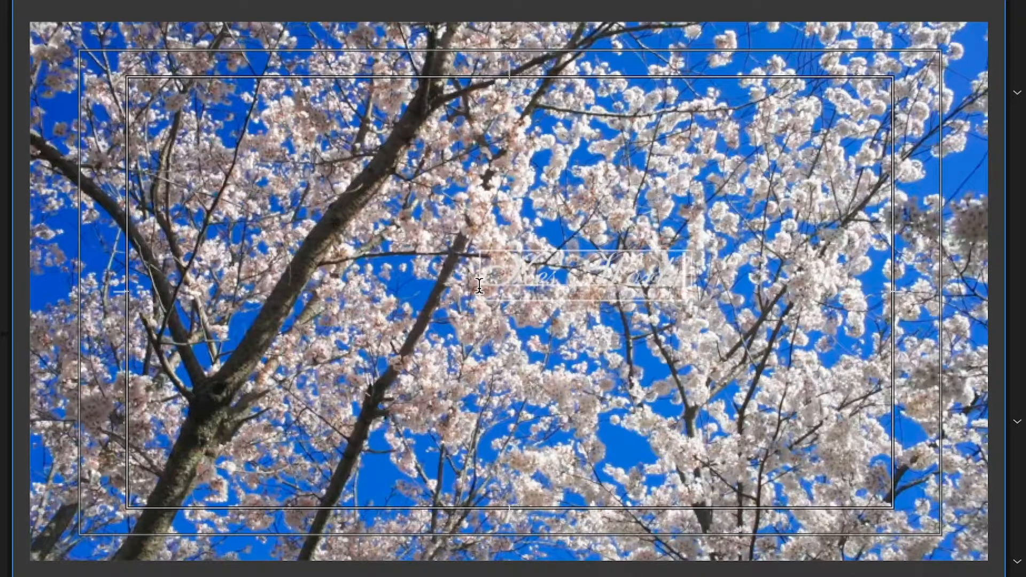
left_click_drag(695, 279, 404, 280)
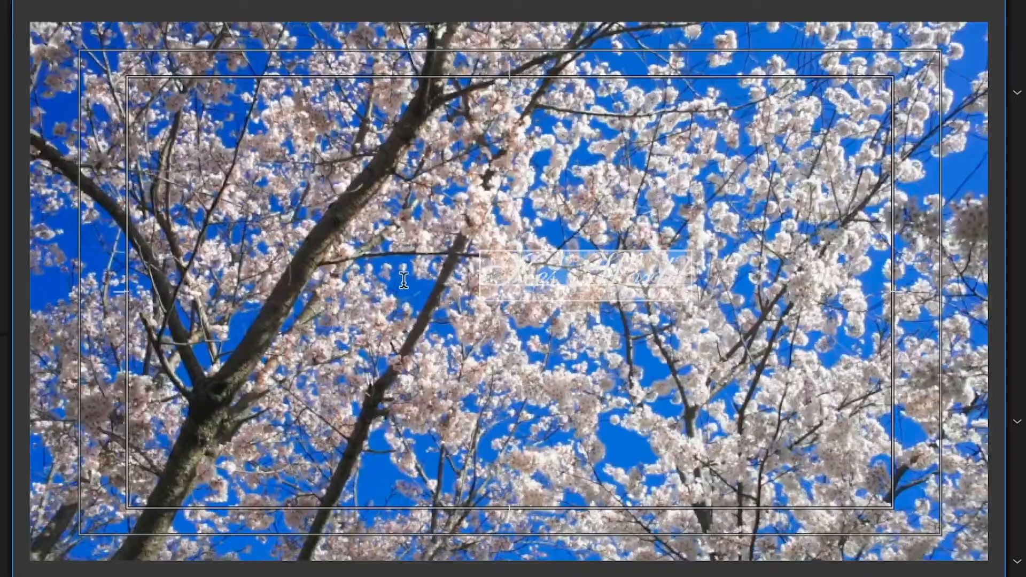
left_click(401, 85)
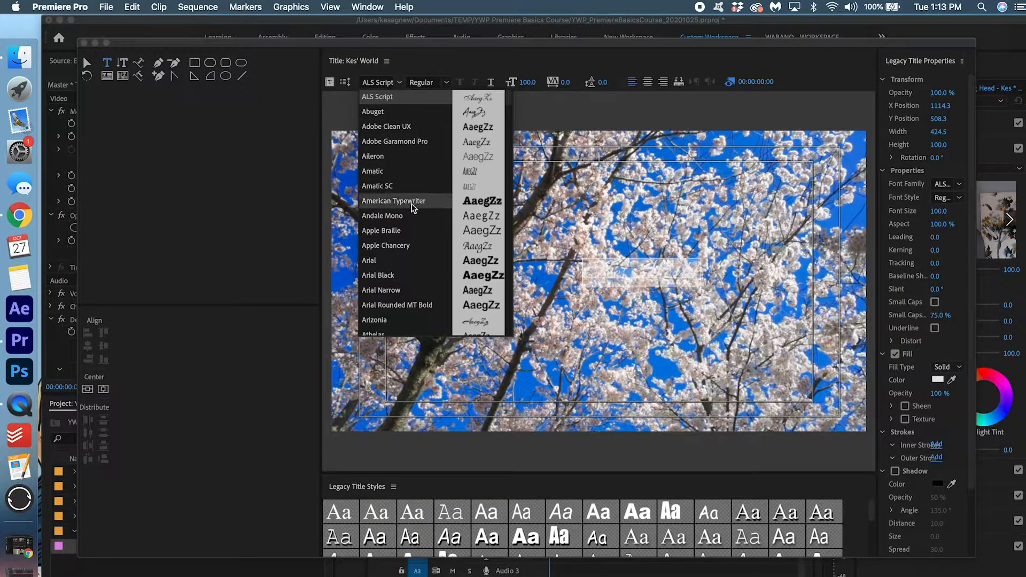
Set the title text to Arial Black at size 239, centred in the frame
left_click(422, 276)
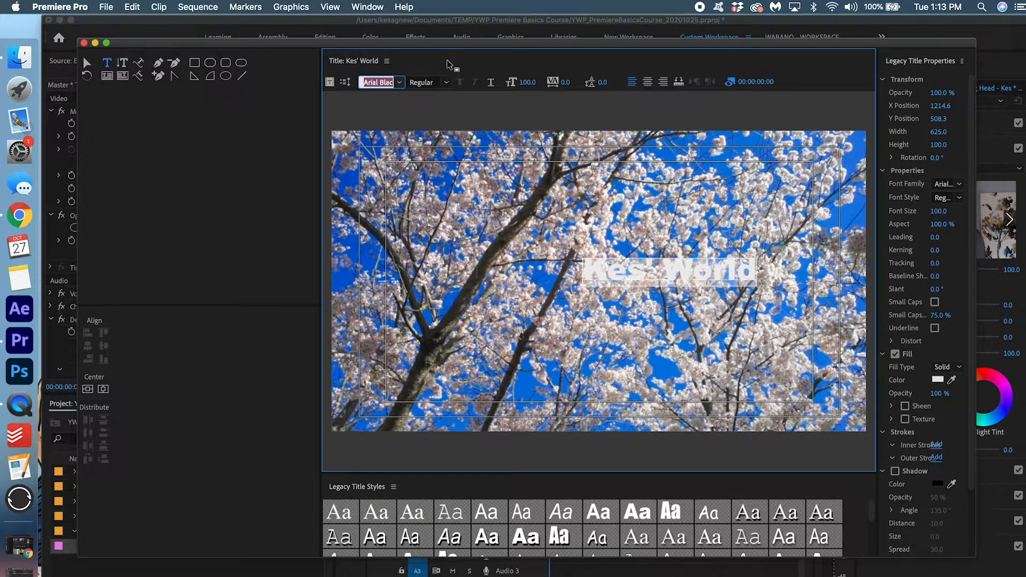
left_click_drag(524, 85, 608, 85)
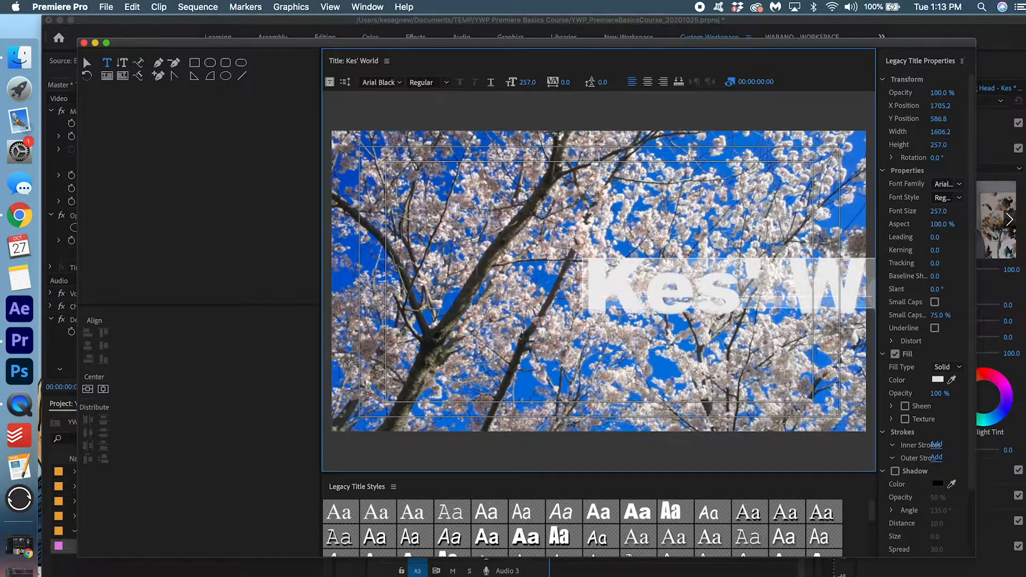
left_click(88, 389)
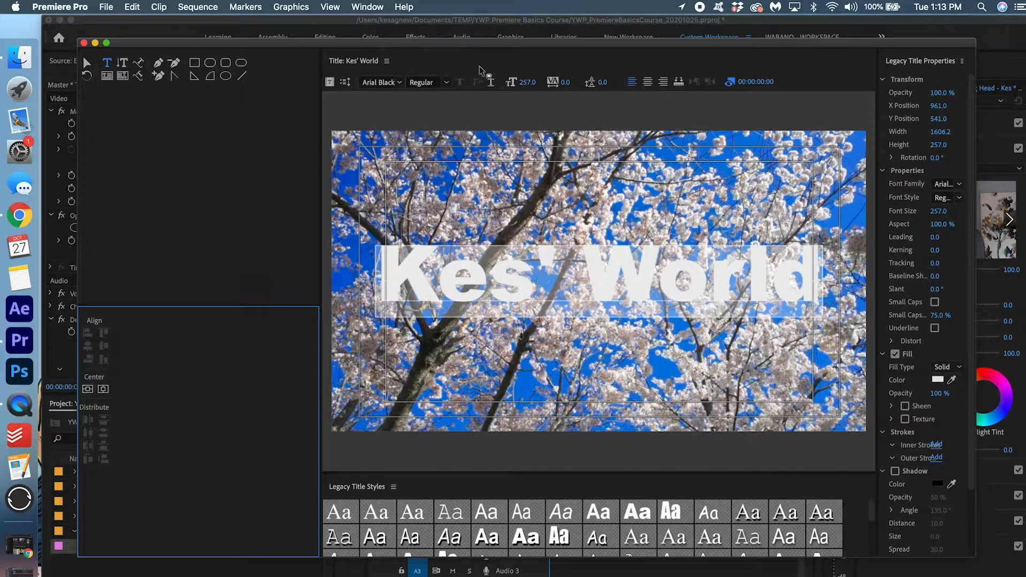
left_click_drag(526, 81, 512, 85)
left_click(88, 390)
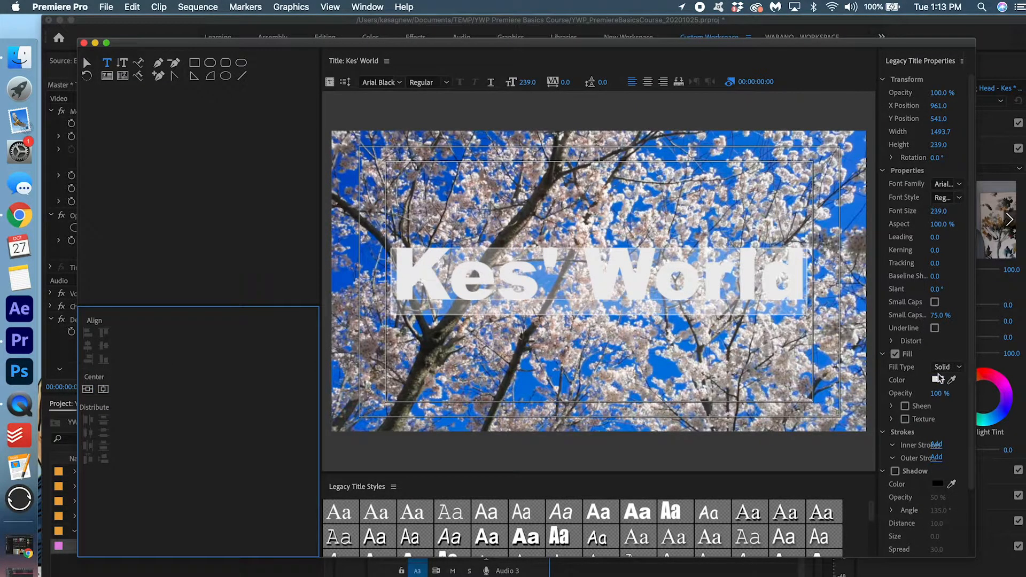
Keep the fill white and add a drop shadow at 95% opacity
left_click(938, 379)
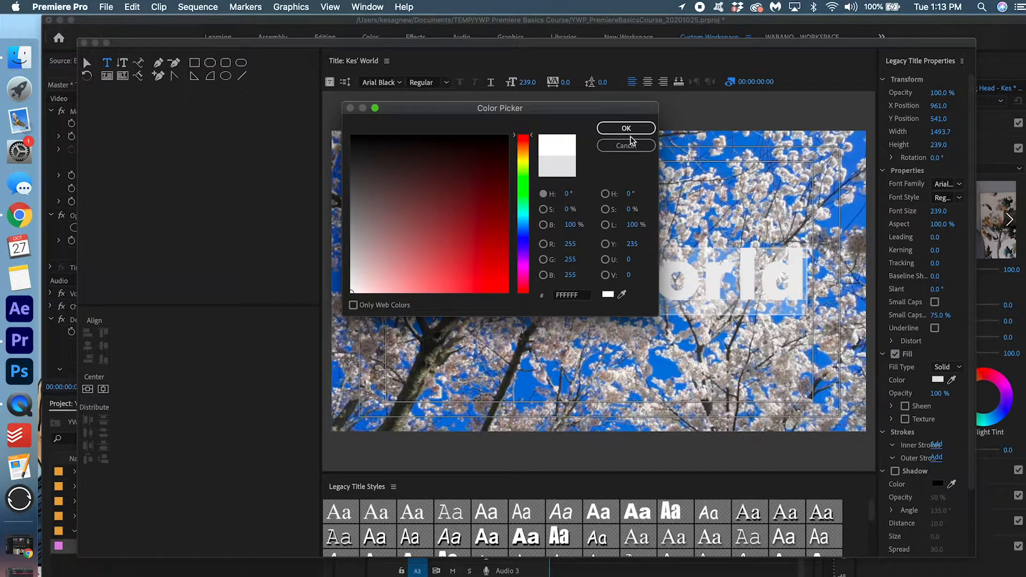
left_click(628, 132)
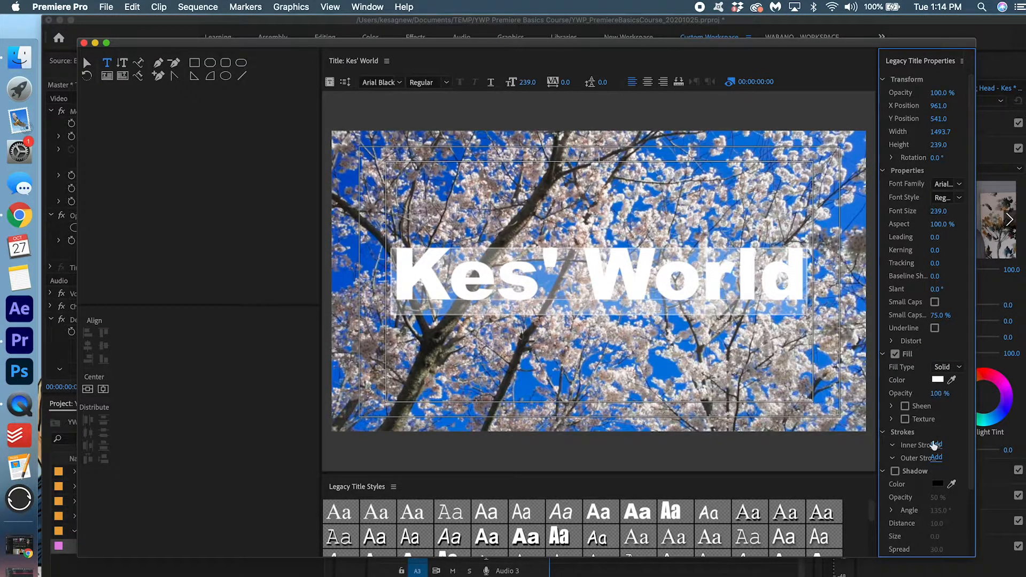
left_click(896, 471)
scroll(941, 427, "down", 3)
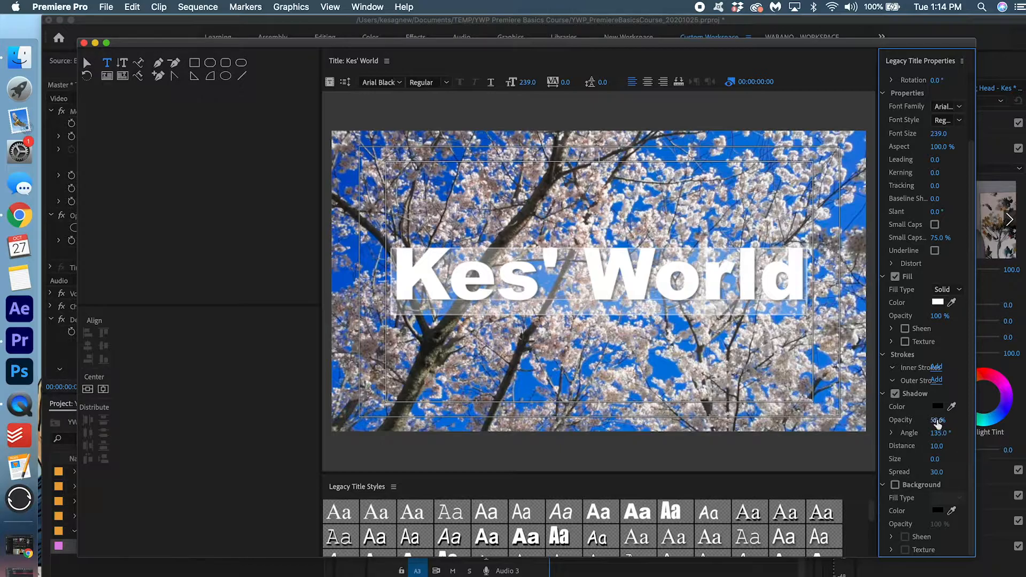
left_click_drag(937, 420, 964, 420)
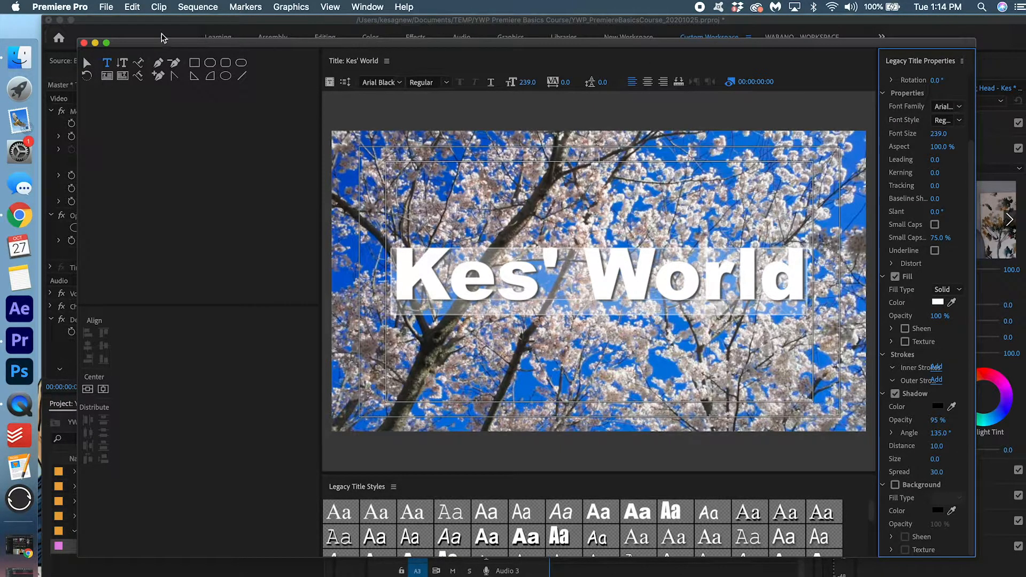
Close the title editor and place Kes' World on Video 3 at the sequence start
left_click(84, 43)
left_click_drag(113, 551, 542, 489)
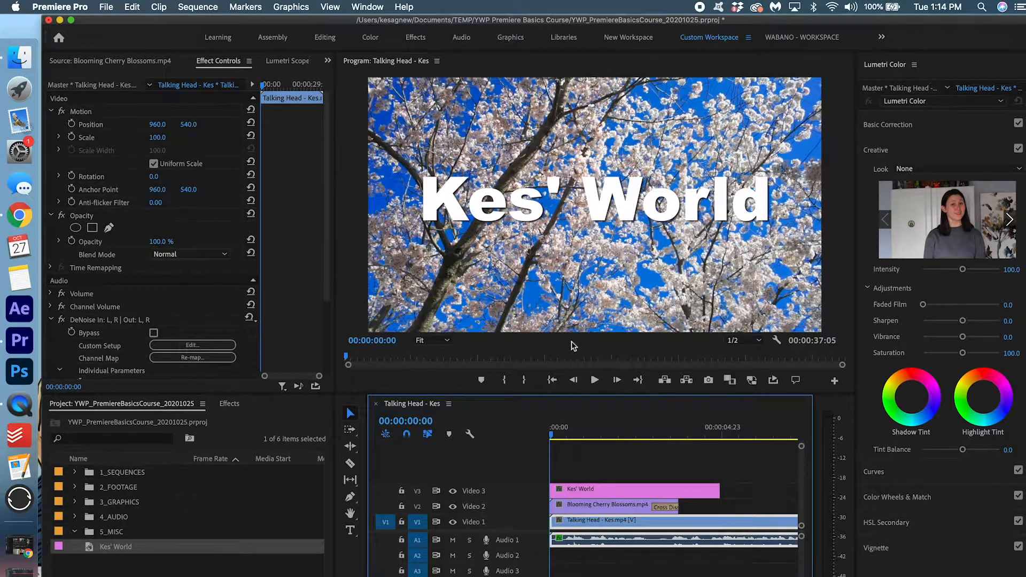
left_click(568, 491)
left_click(580, 508)
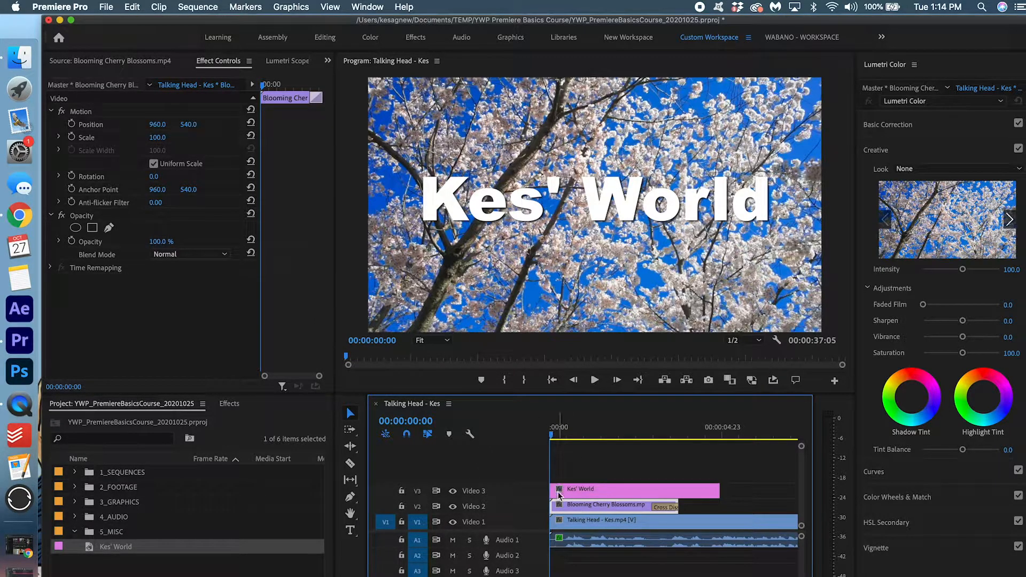
left_click(226, 404)
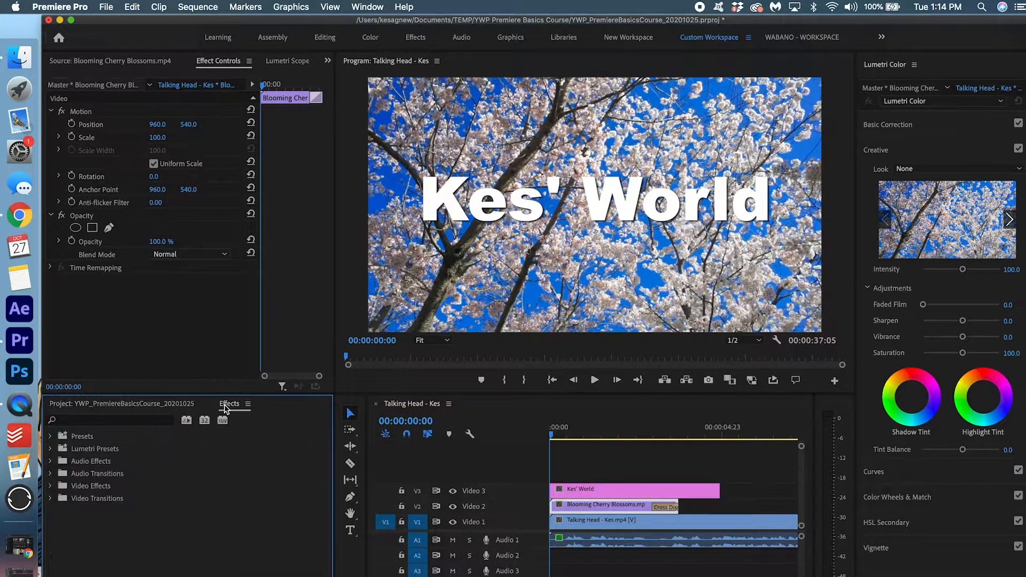
Add Cross Dissolves to the starts of the Kes' World title and cherry blossom clip
left_click(101, 421)
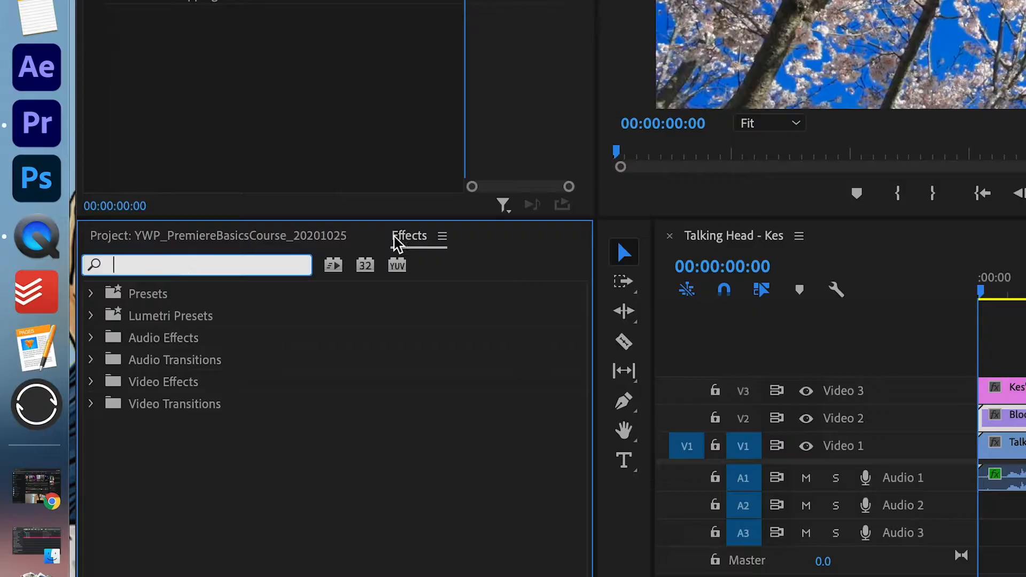
type("cross")
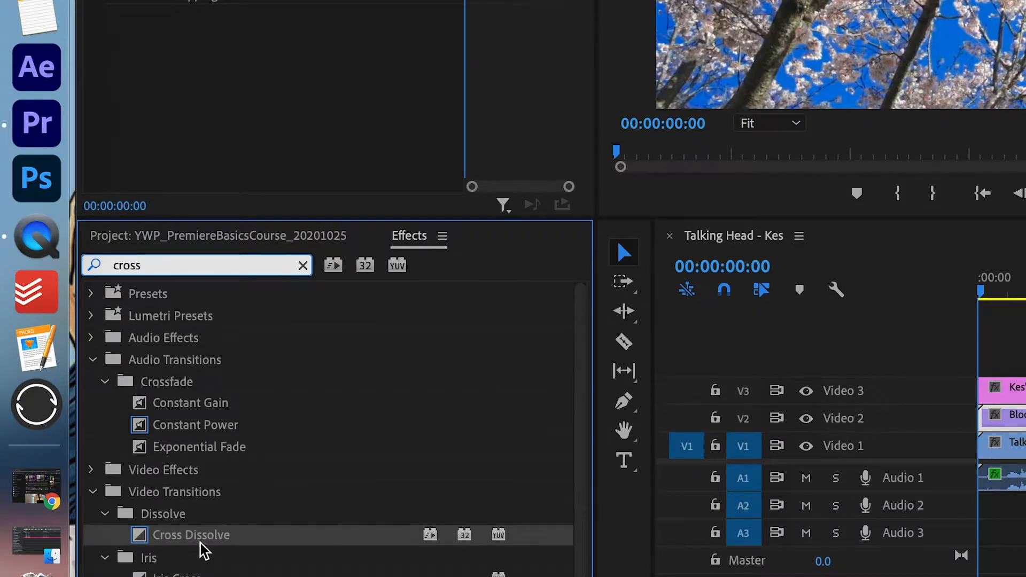
left_click_drag(203, 549, 989, 407)
left_click_drag(555, 491, 555, 491)
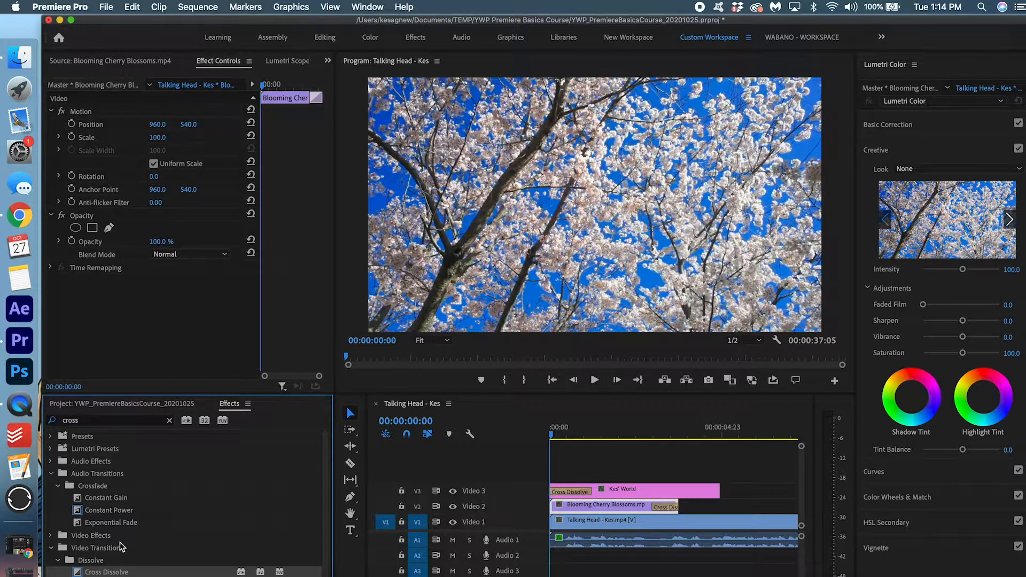
left_click_drag(110, 572, 567, 507)
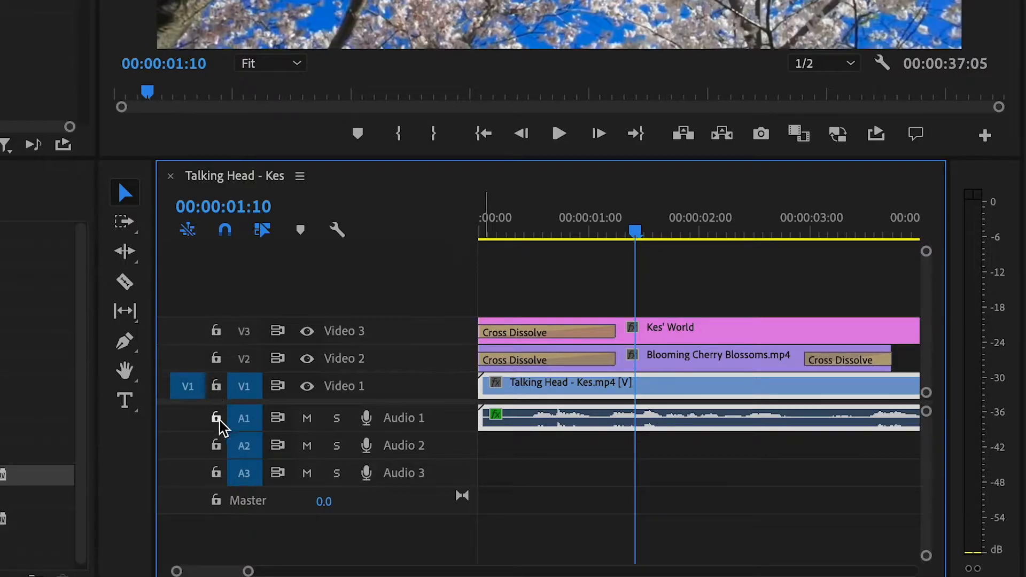
Lock Audio 1 and trim the talking head video to start at 00:00:01:10
left_click(216, 419)
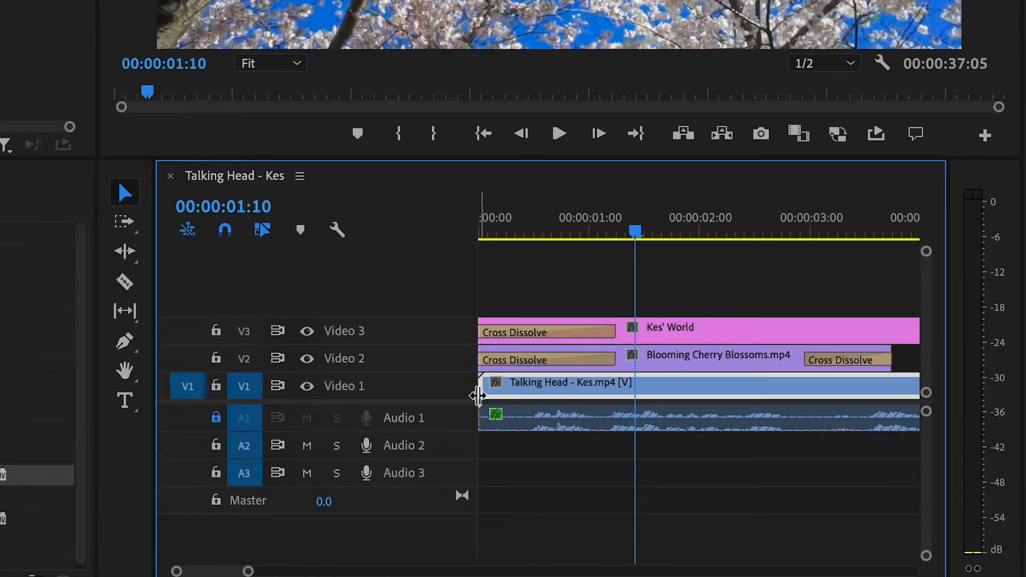
left_click_drag(485, 389, 640, 392)
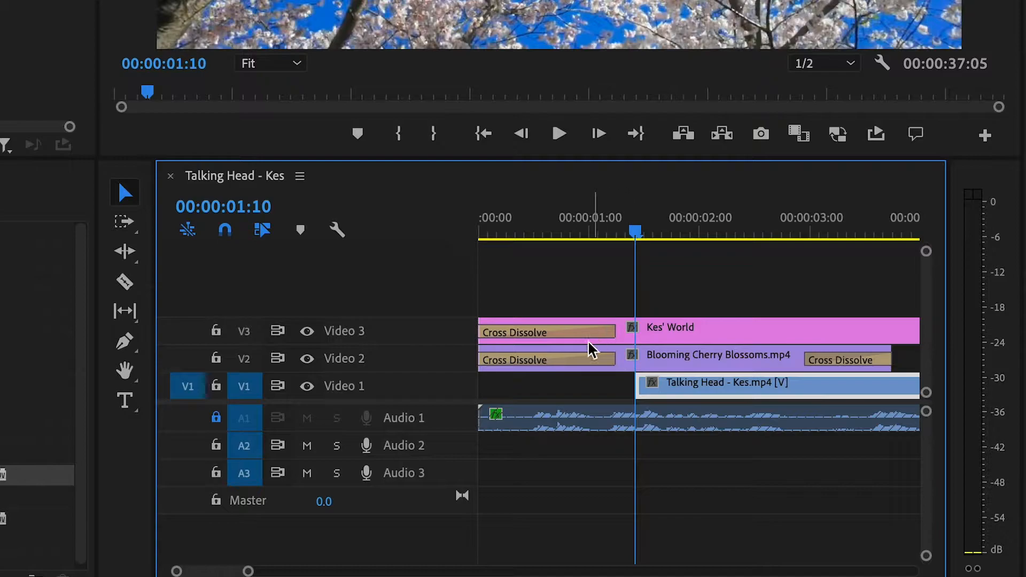
left_click_drag(584, 230, 427, 226)
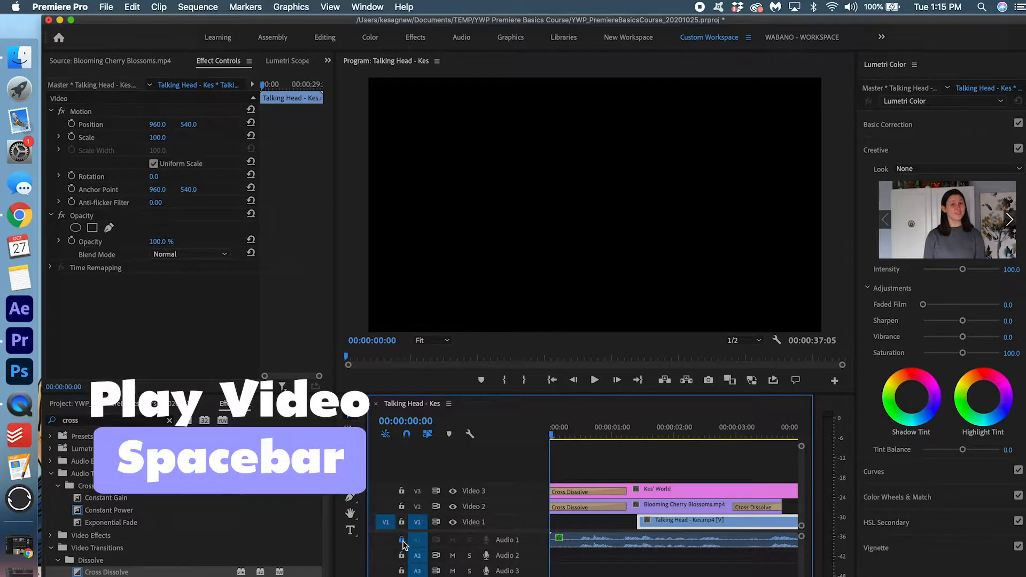
Trim the Kes' World title's end to 00:00:03:18, matching the cherry blossom clip's end
key("space")
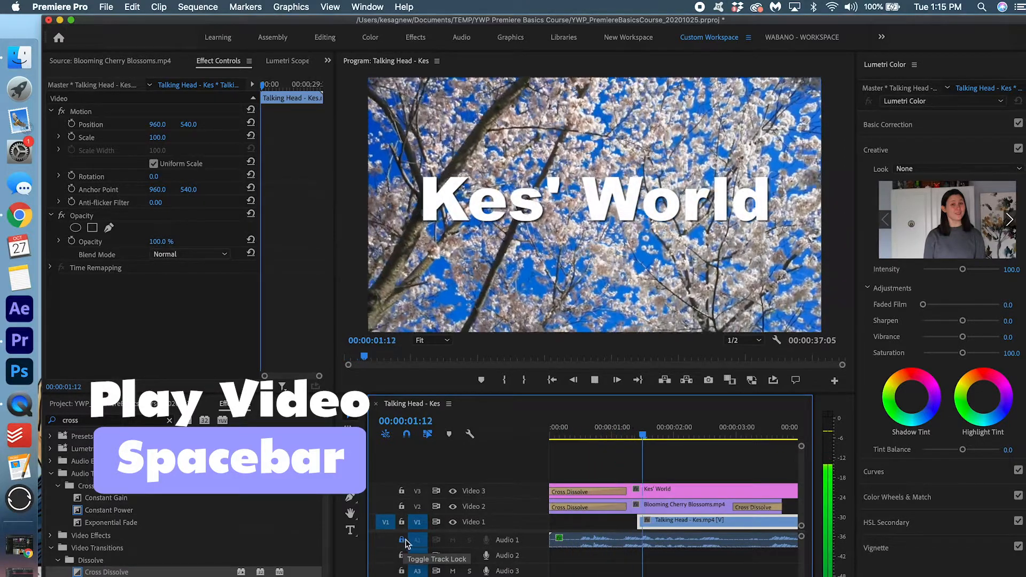
scroll(564, 549, "down", 3)
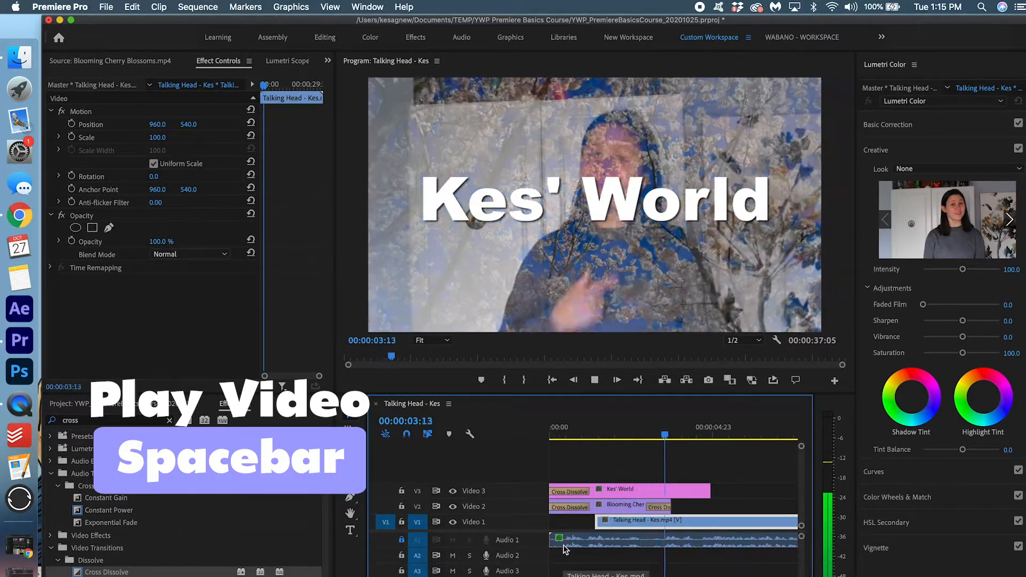
left_click(645, 430)
left_click_drag(635, 432, 671, 435)
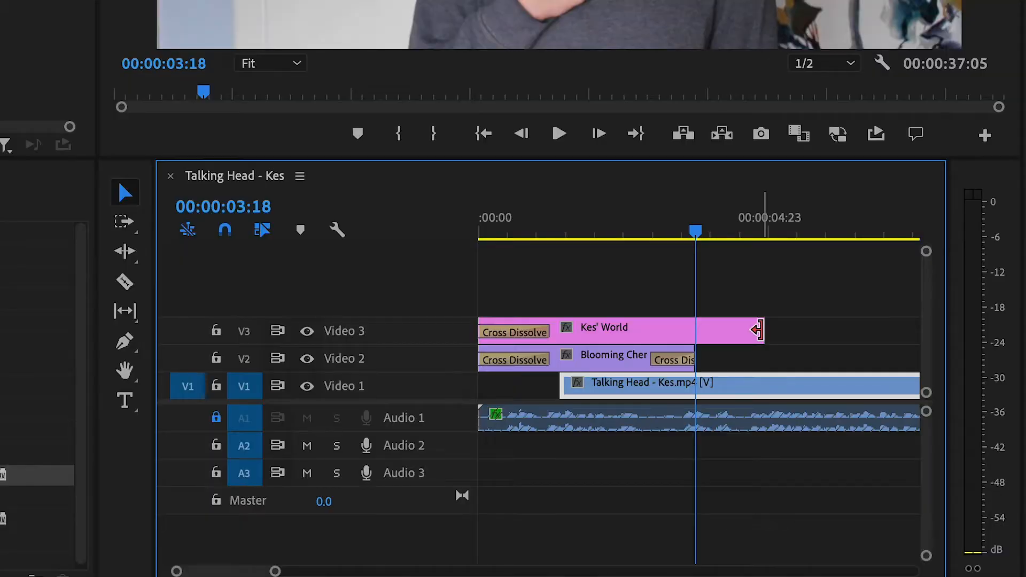
left_click_drag(758, 330, 689, 323)
Add a Cross Dissolve to the end of the Kes' World title
key("=")
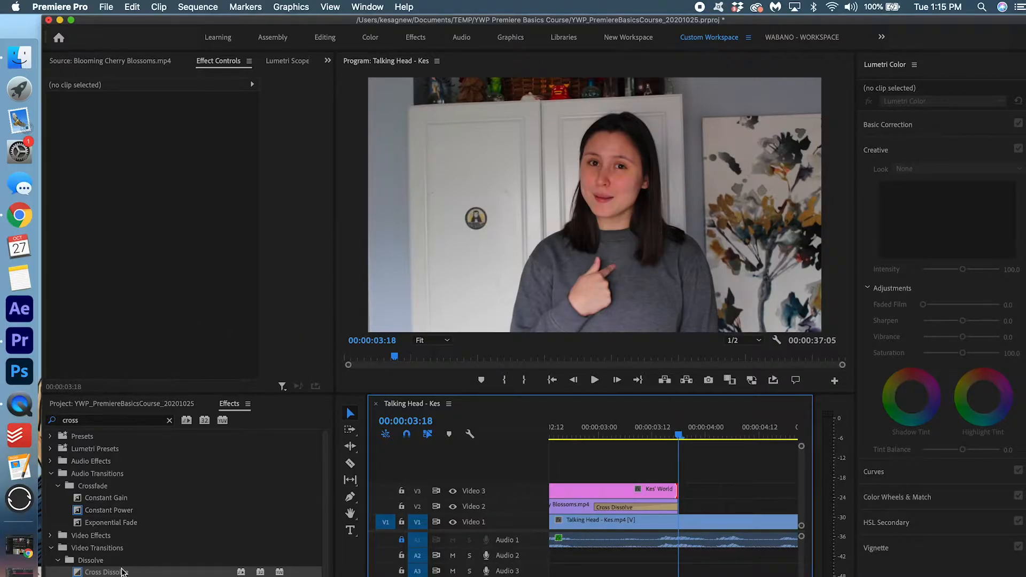
left_click(113, 572)
left_click_drag(667, 473, 674, 493)
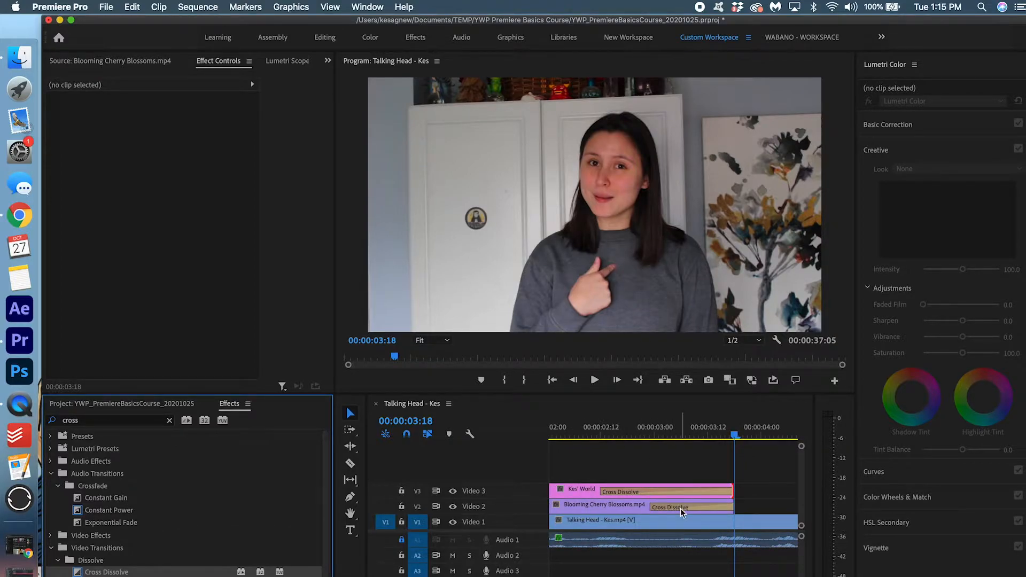
Set the end Cross Dissolves on Video 2 and the Kes' World title to 19 frames each
double_click(682, 512)
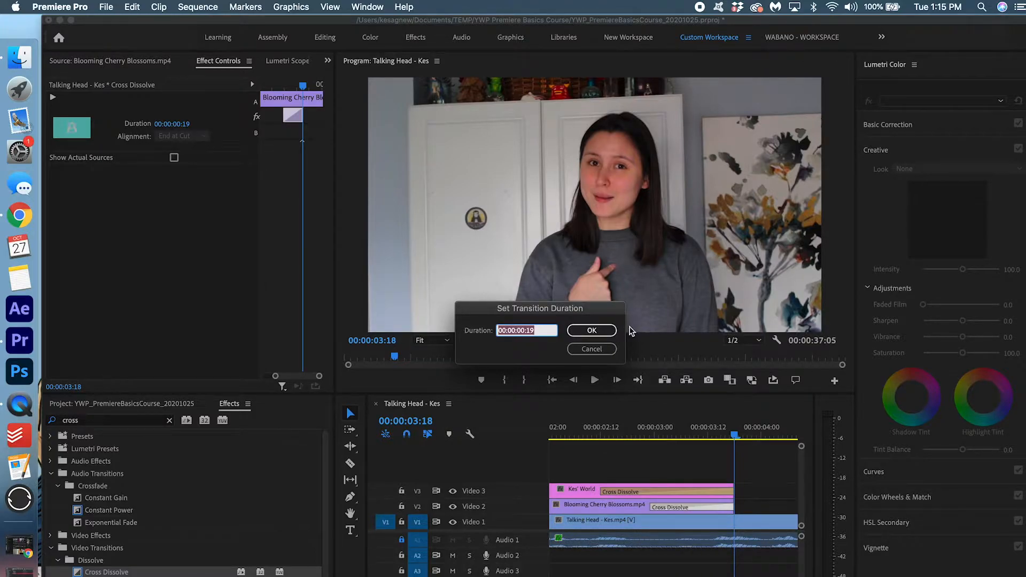
left_click(600, 331)
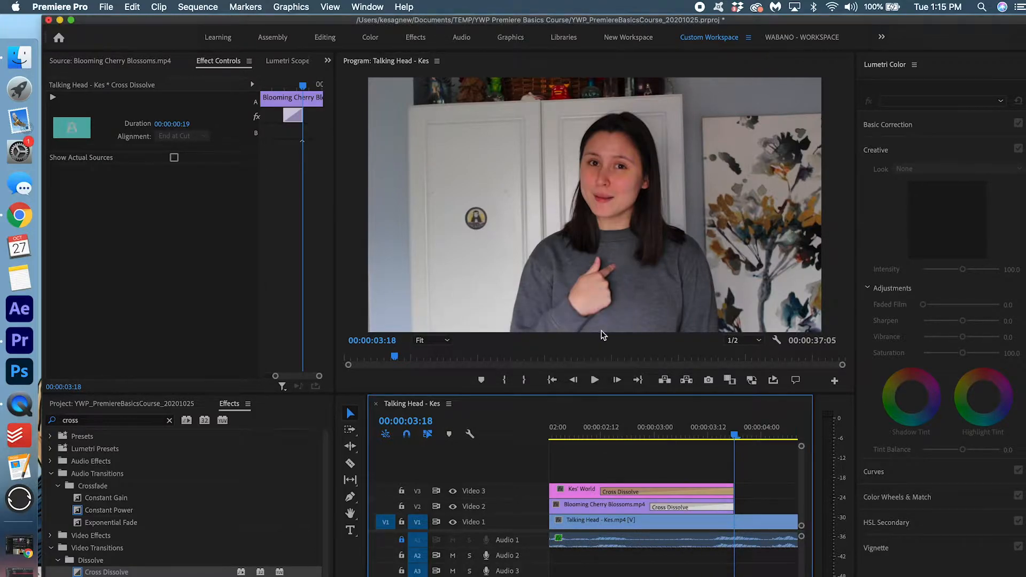
double_click(674, 492)
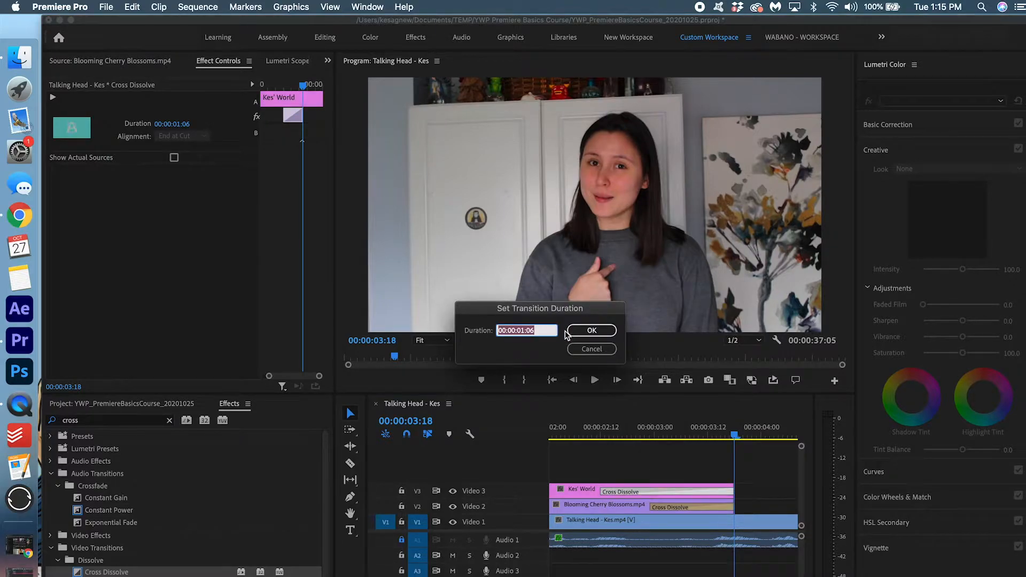
type("19")
left_click(586, 330)
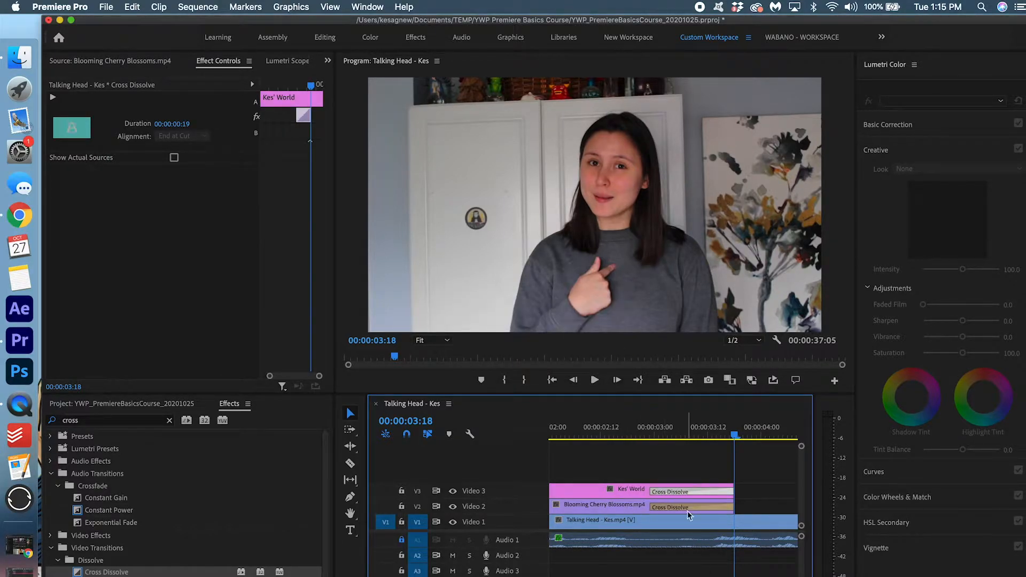
key("minus")
key("minus")
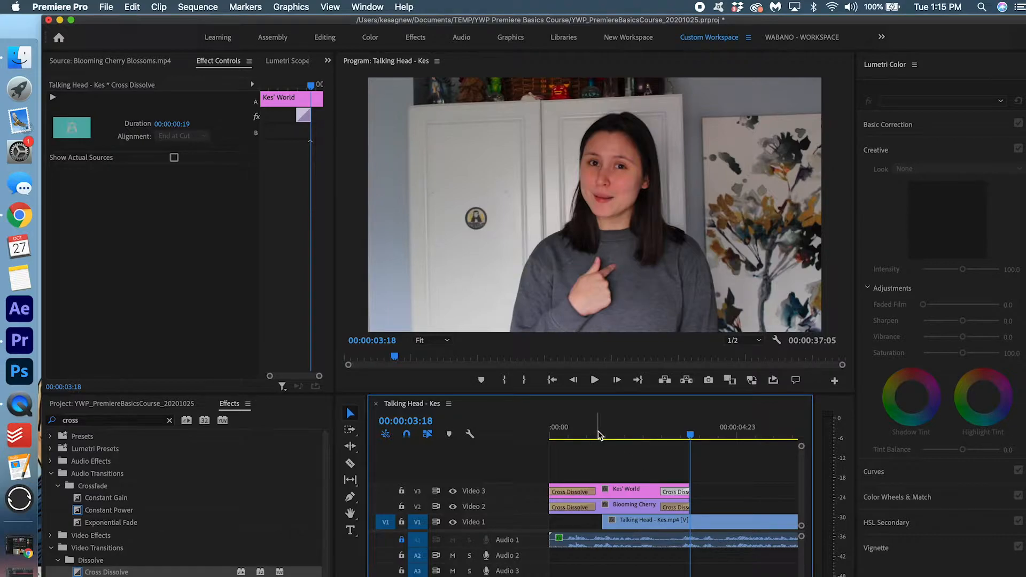
key("Home")
key("minus")
key("minus")
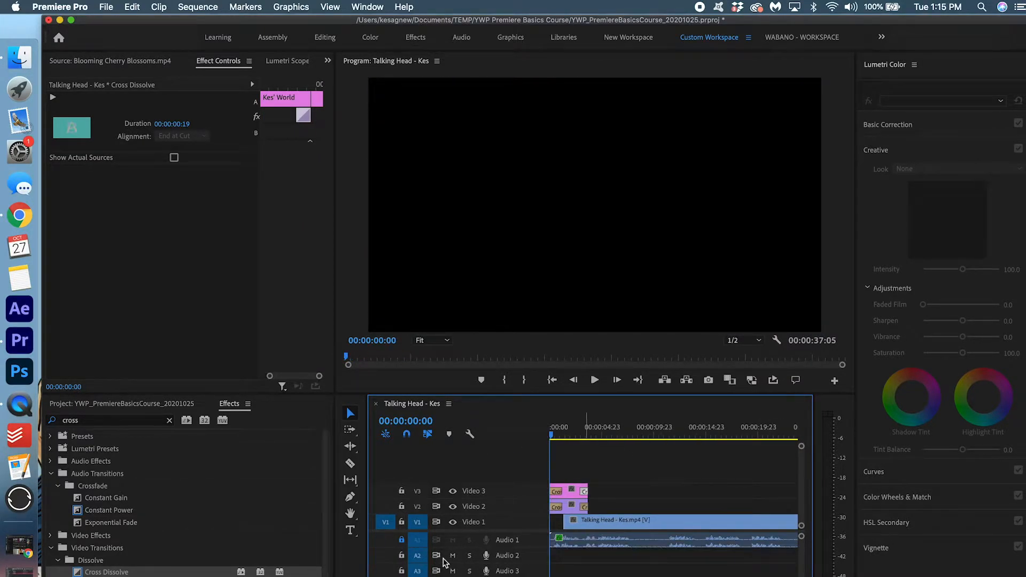
key("equal")
key("equal")
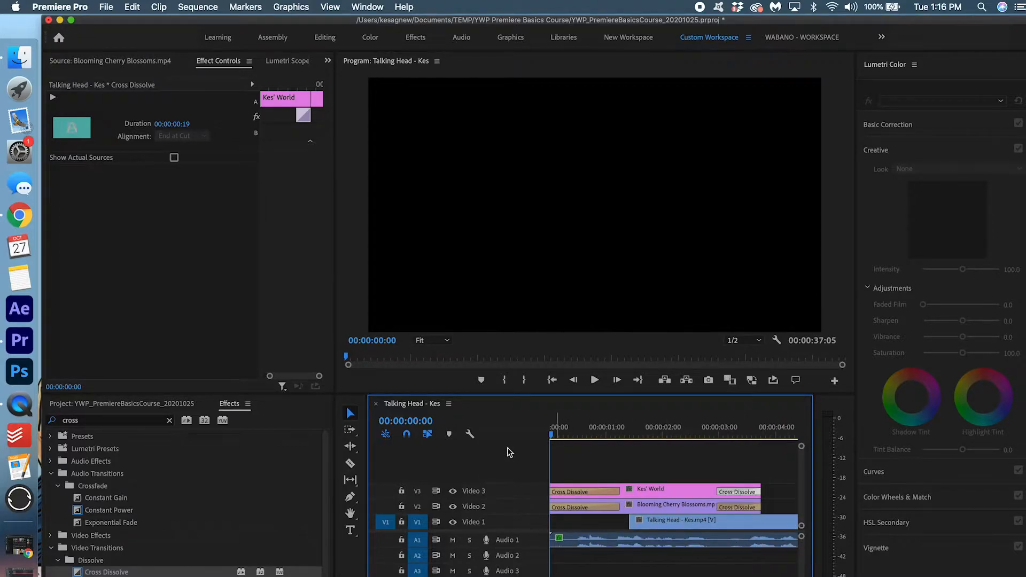
key("d")
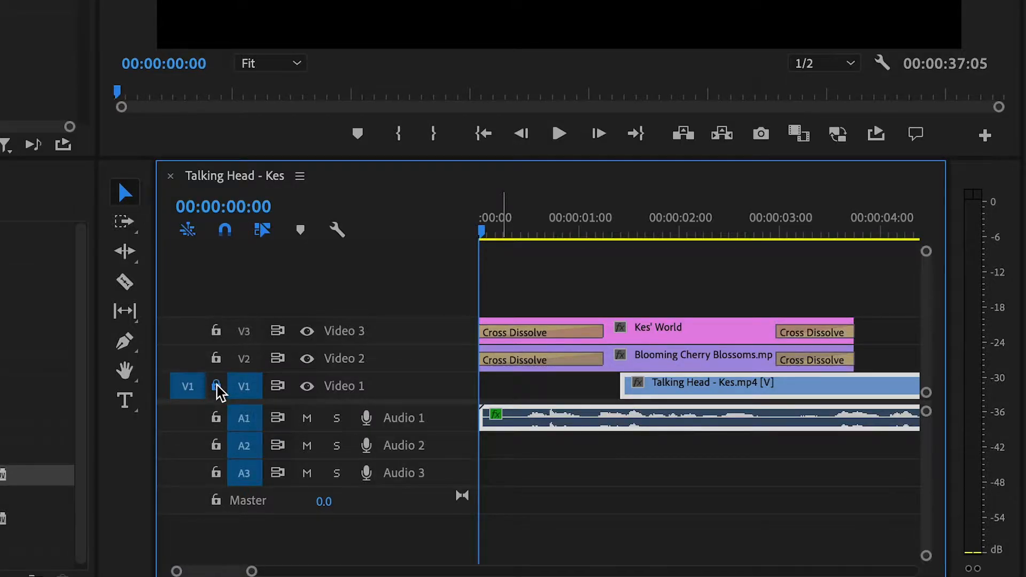
Lock Video 1 and add a short Constant Power fade at the Audio 1 clip's start
left_click(401, 522)
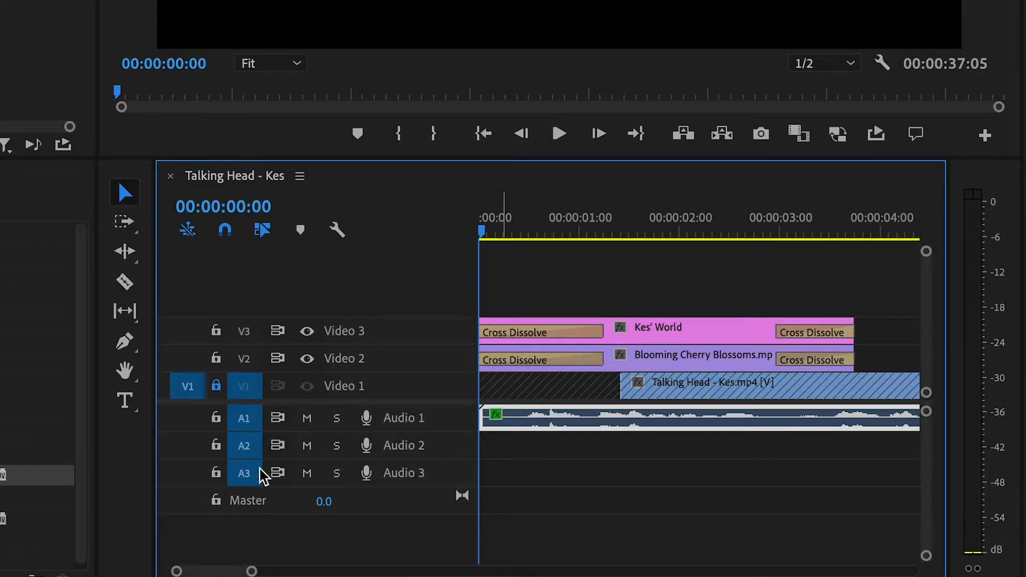
key("equal")
key("equal")
left_click_drag(488, 420, 617, 423)
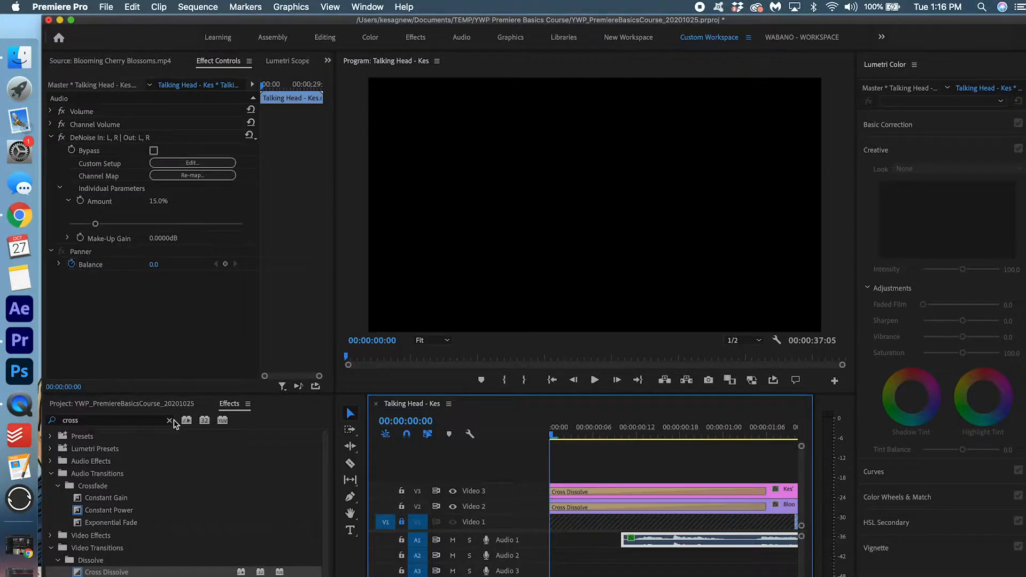
left_click(171, 421)
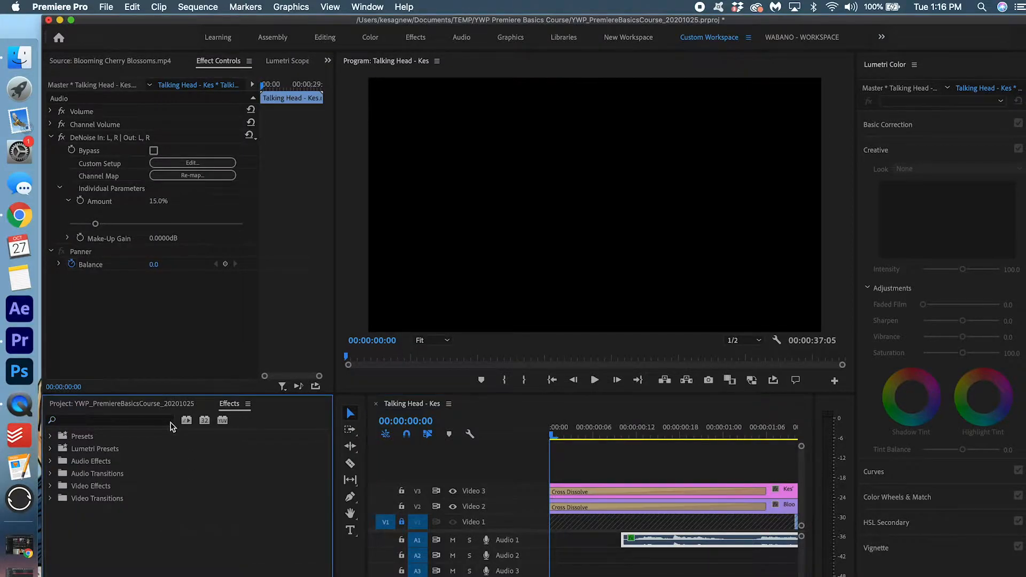
left_click(143, 419)
type("consta")
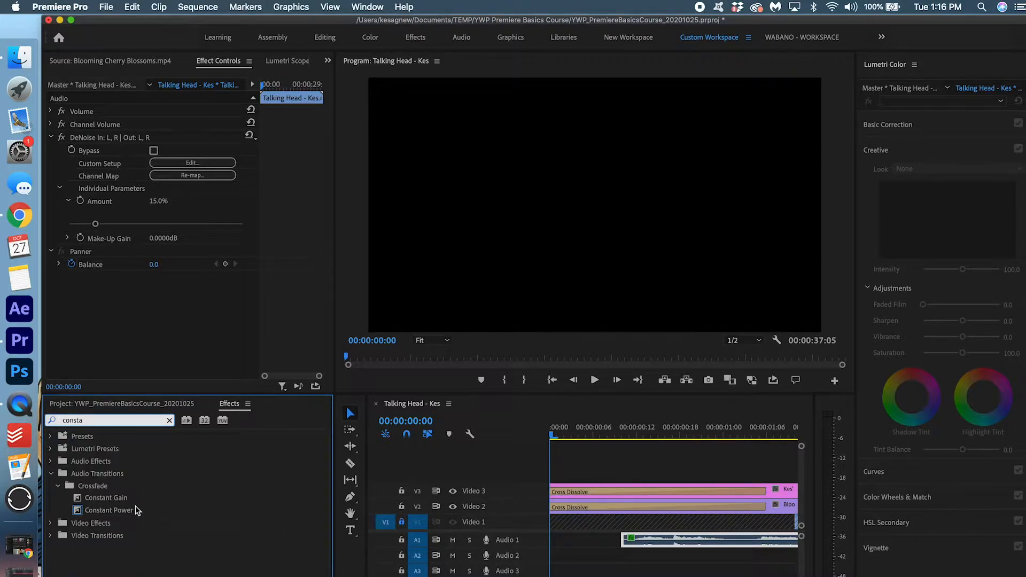
left_click_drag(135, 510, 601, 563)
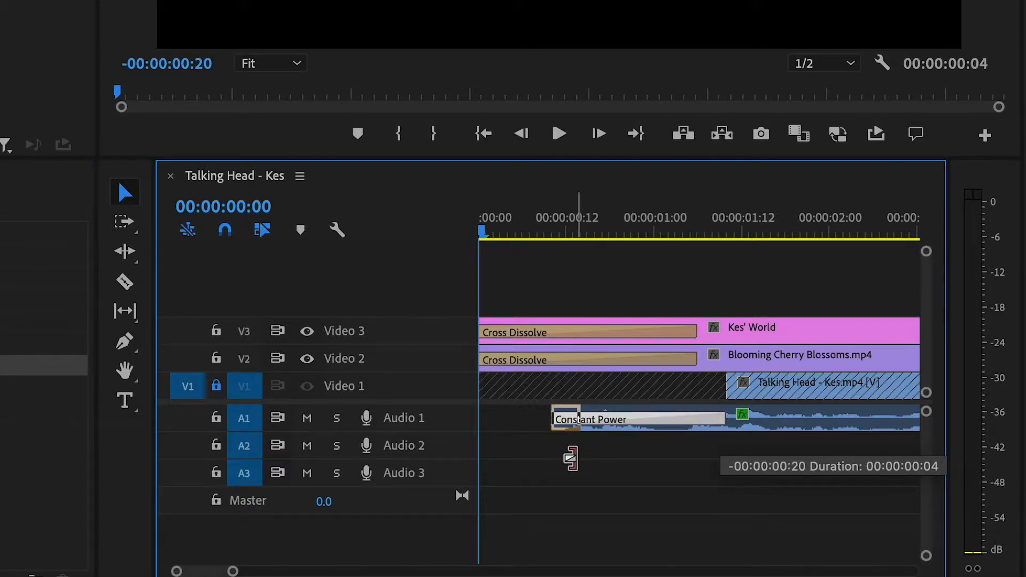
left_click_drag(570, 459, 561, 456)
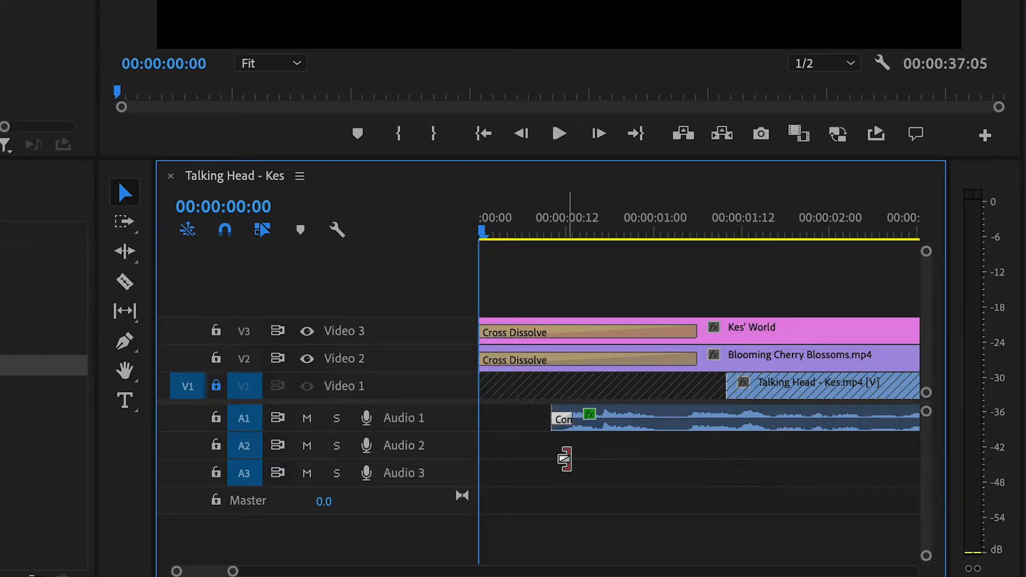
Review the title dissolve, then cut out an Audio 1 piece at 00:00:03:11, leaving a gap
key("space")
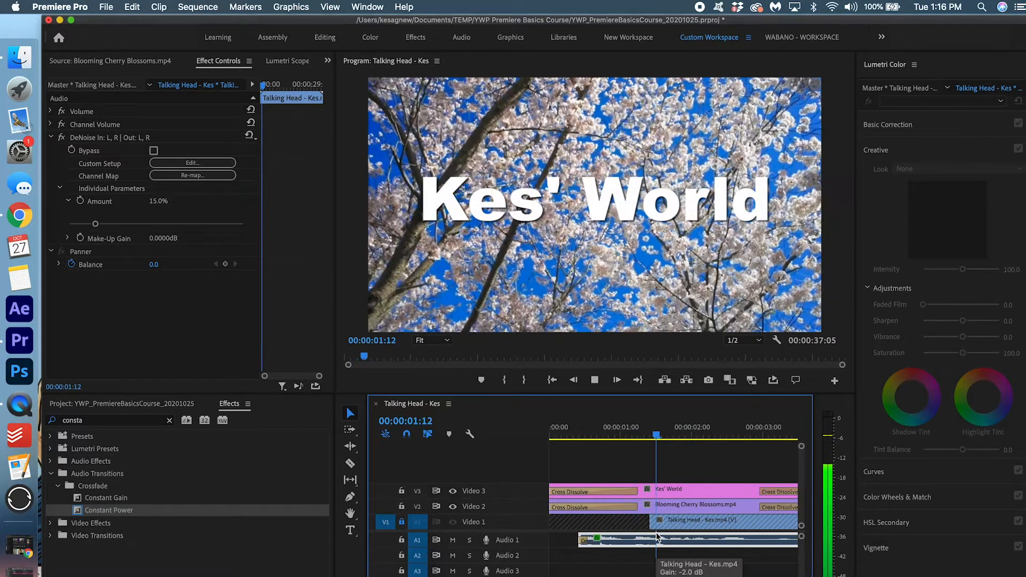
left_click(665, 436)
key("space")
left_click(669, 439)
left_click_drag(669, 442, 683, 445)
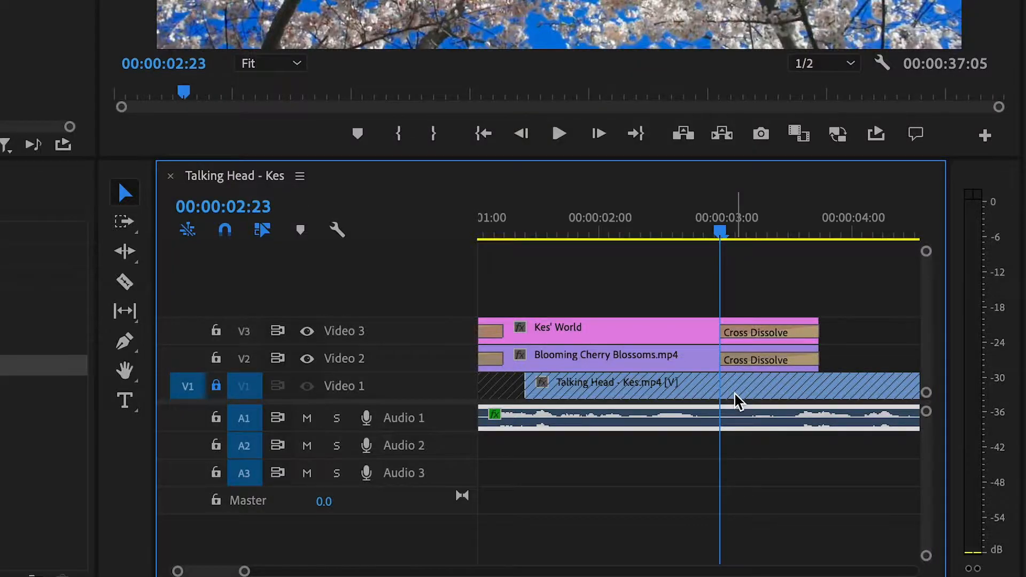
left_click(696, 436)
left_click_drag(738, 232, 784, 232)
key("ctrl+k")
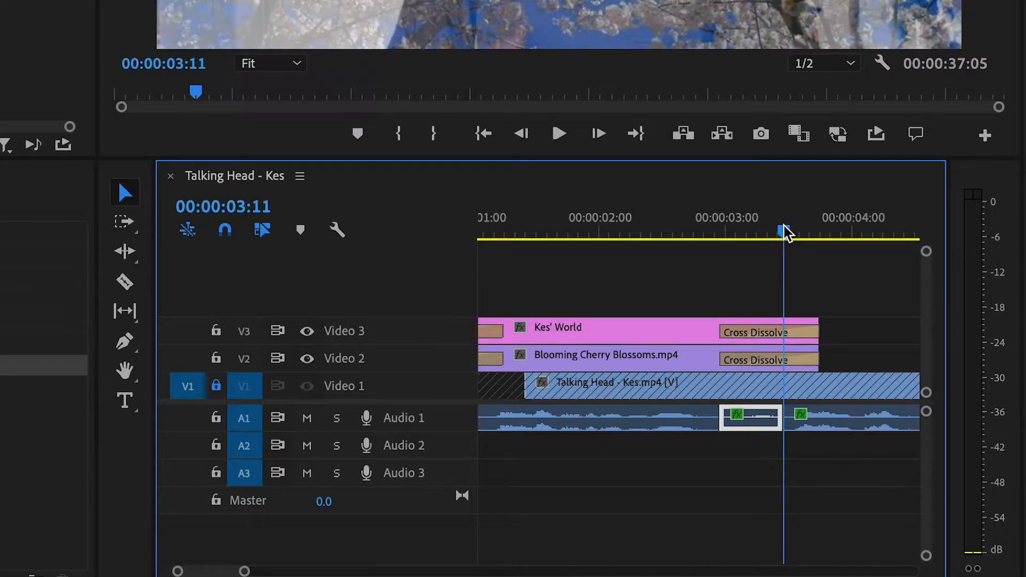
key("Delete")
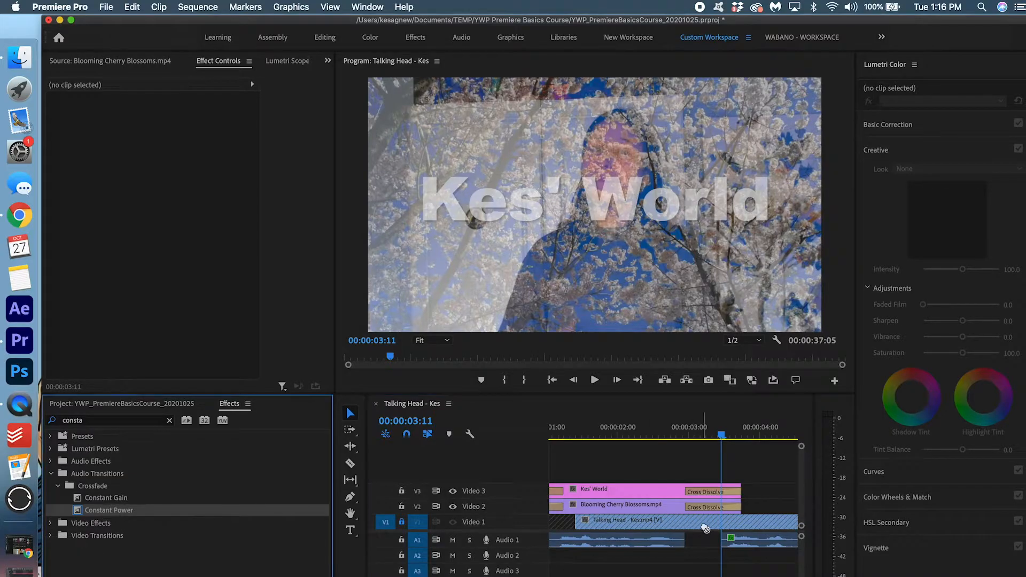
Add 4–5 frame Constant Power fades on both sides of the audio gap and play it back
left_click_drag(705, 528, 675, 540)
left_click_drag(94, 509, 725, 544)
left_click_drag(790, 539, 730, 538)
key("minus")
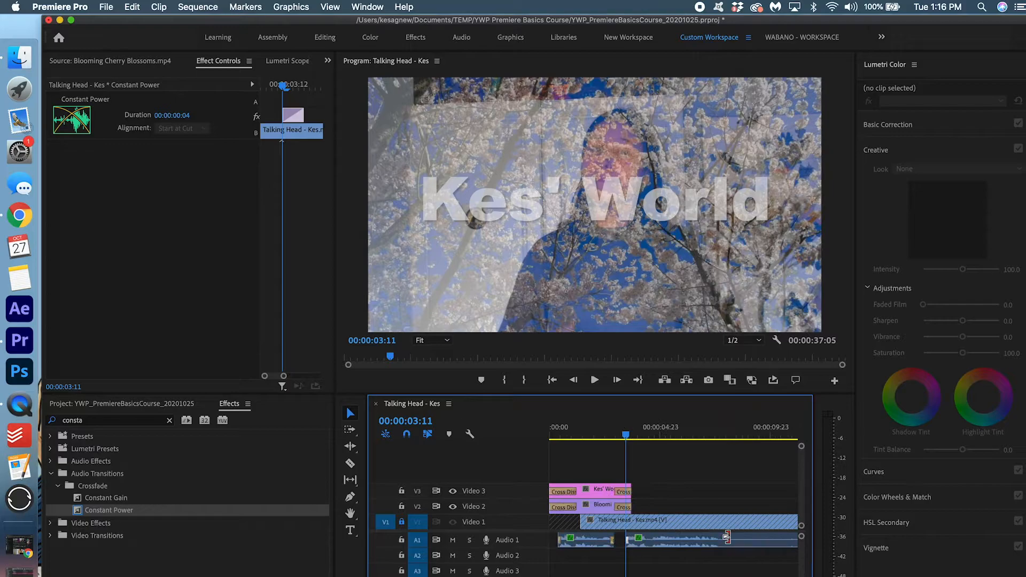
left_click(558, 425)
key("space")
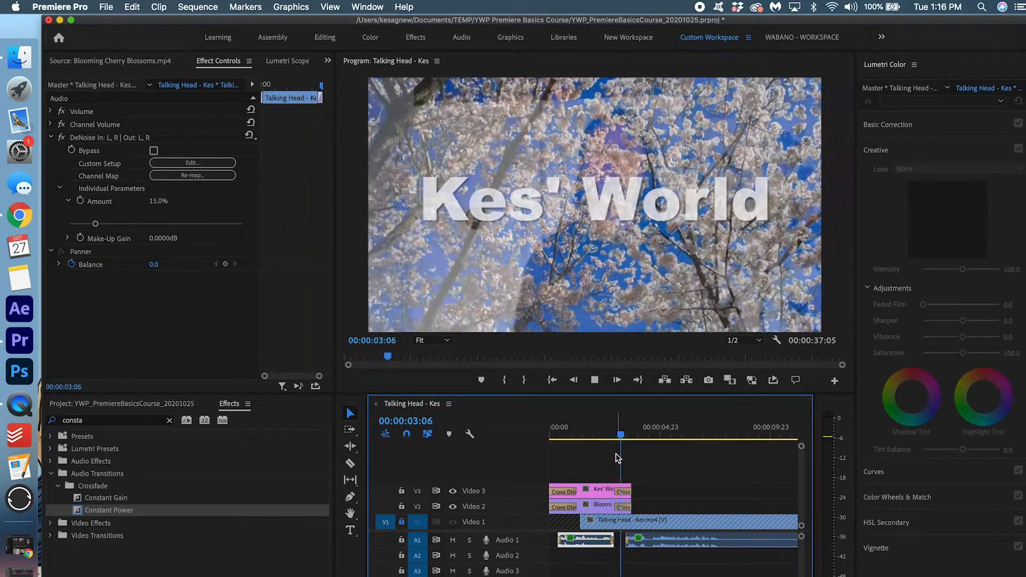
Unlock Video 1 and play through the talking-head footage around 00:00:08–00:00:11
left_click(402, 521)
scroll(662, 508, "down", 3)
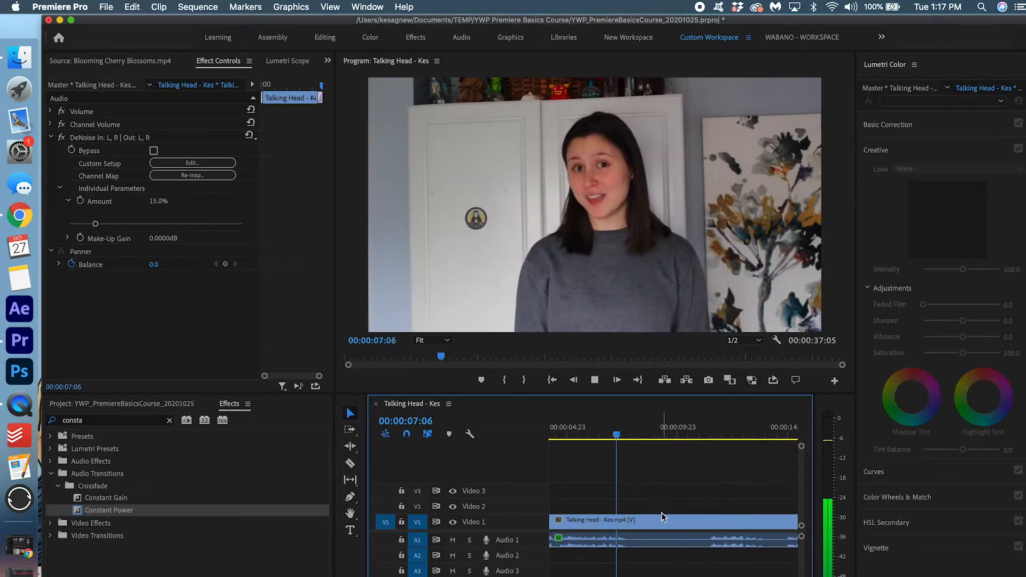
key("space")
scroll(662, 510, "down", 2)
left_click_drag(640, 434, 733, 456)
key("space")
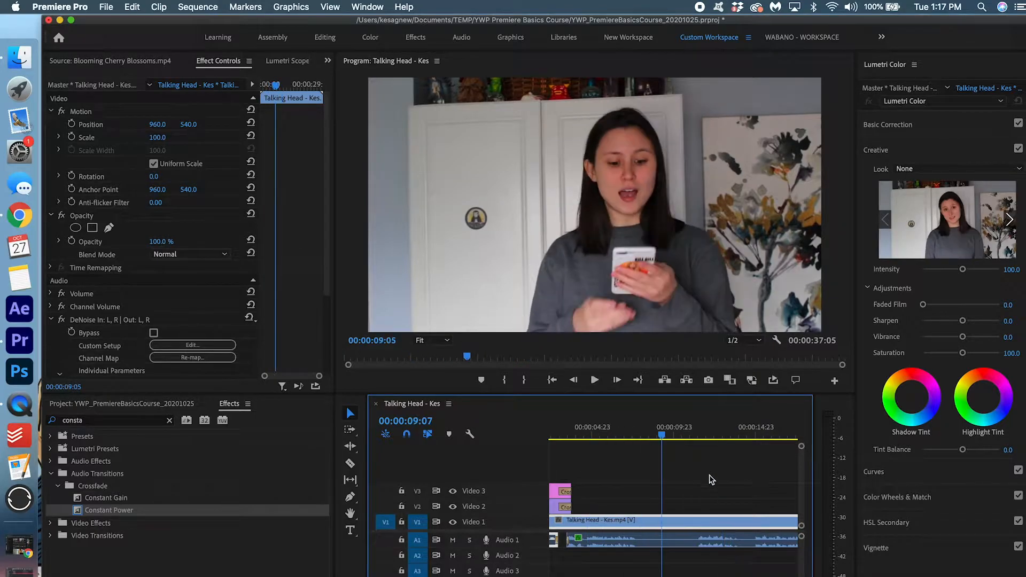
scroll(761, 508, "right", 3)
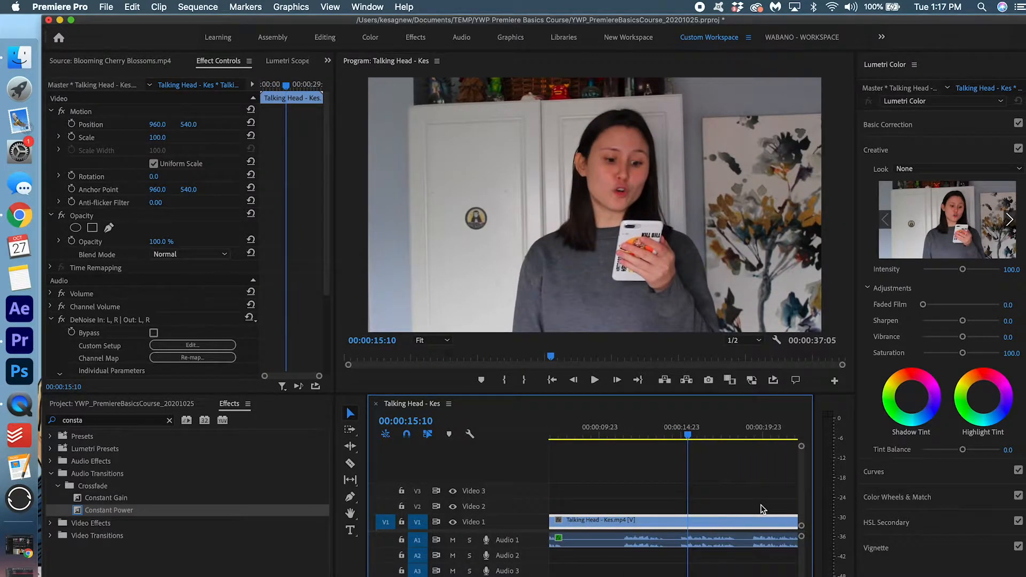
Split the talking-head clips at 00:00:08:13 and 00:00:11:10 and delete the middle piece
left_click_drag(593, 432, 614, 432)
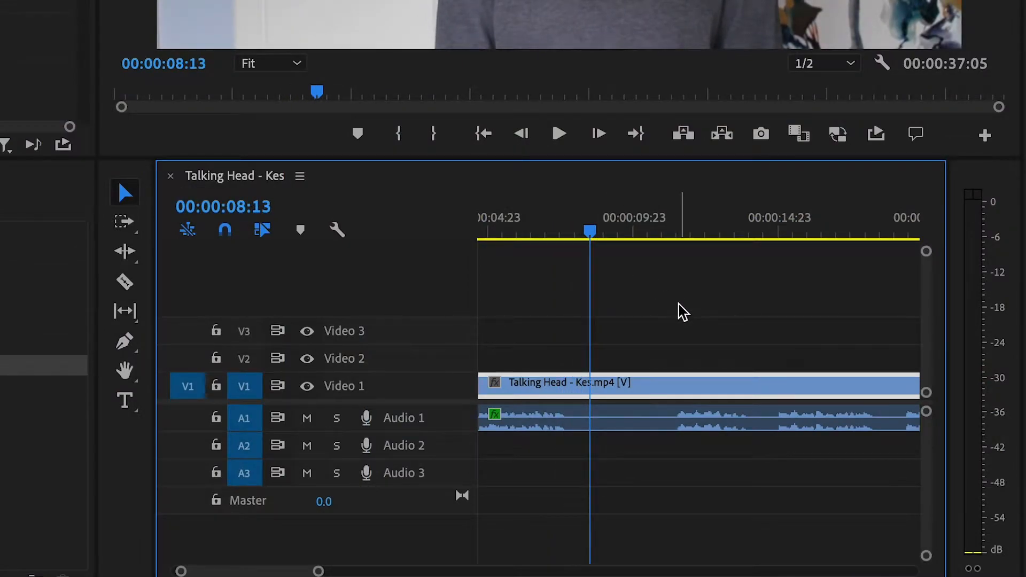
left_click_drag(666, 475, 605, 358)
key("ctrl+k")
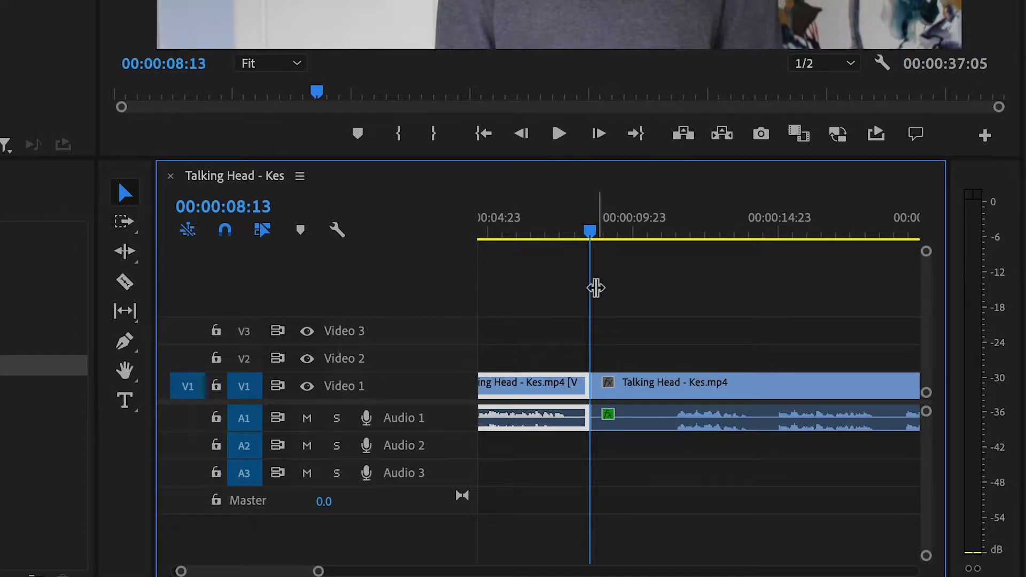
left_click_drag(590, 232, 674, 238)
left_click_drag(772, 293, 716, 469)
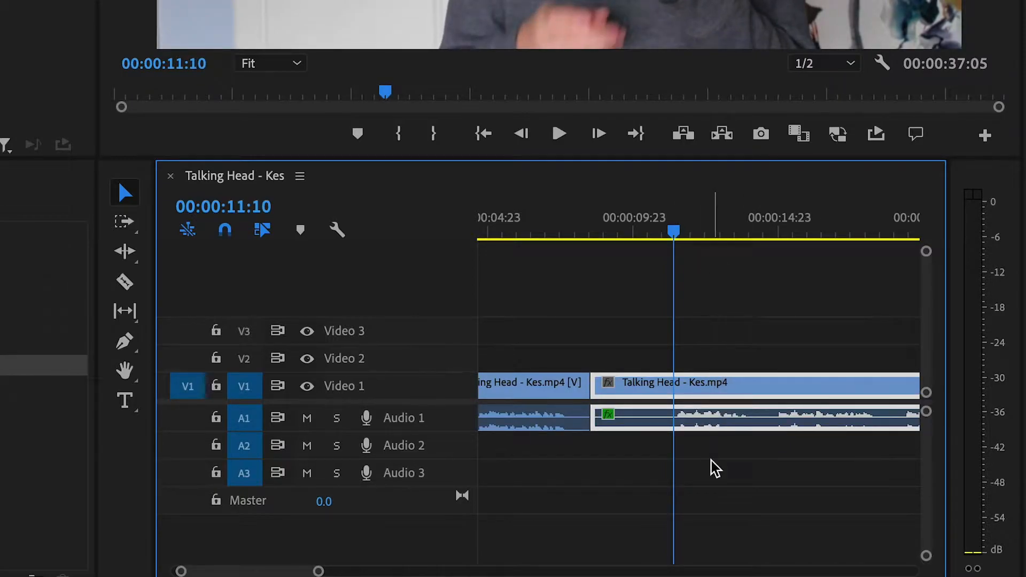
key("ctrl+k")
key("Delete")
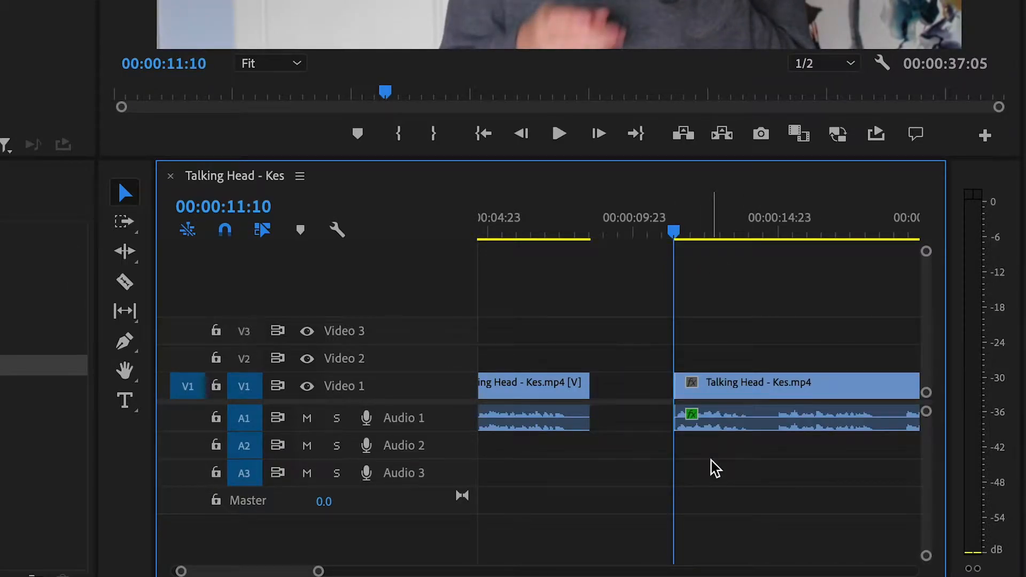
Ripple-delete the gap on Video 1 so the sequence runs 00:00:34:08
left_click(628, 391)
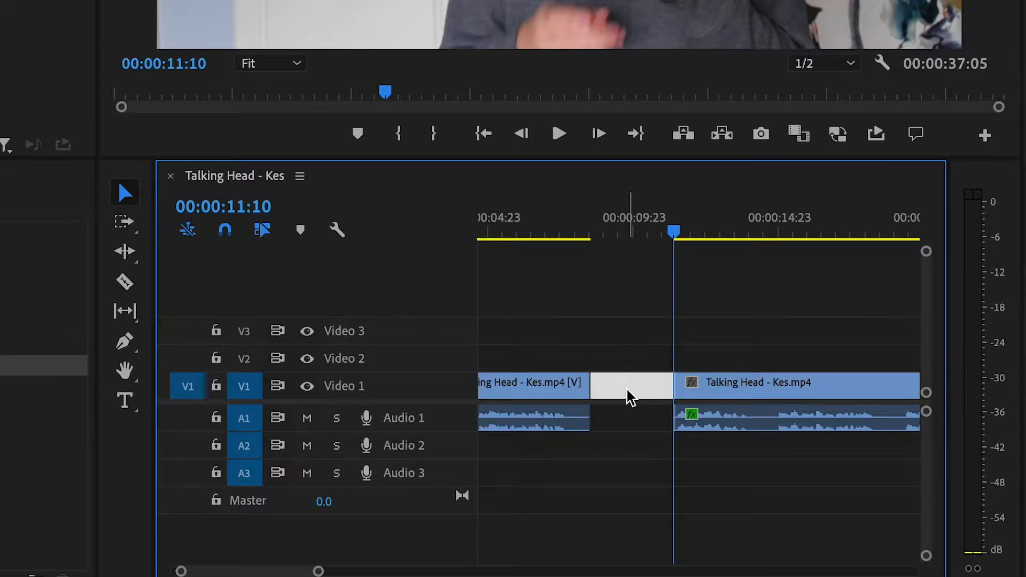
left_click(627, 389)
left_click(627, 390)
key("Delete")
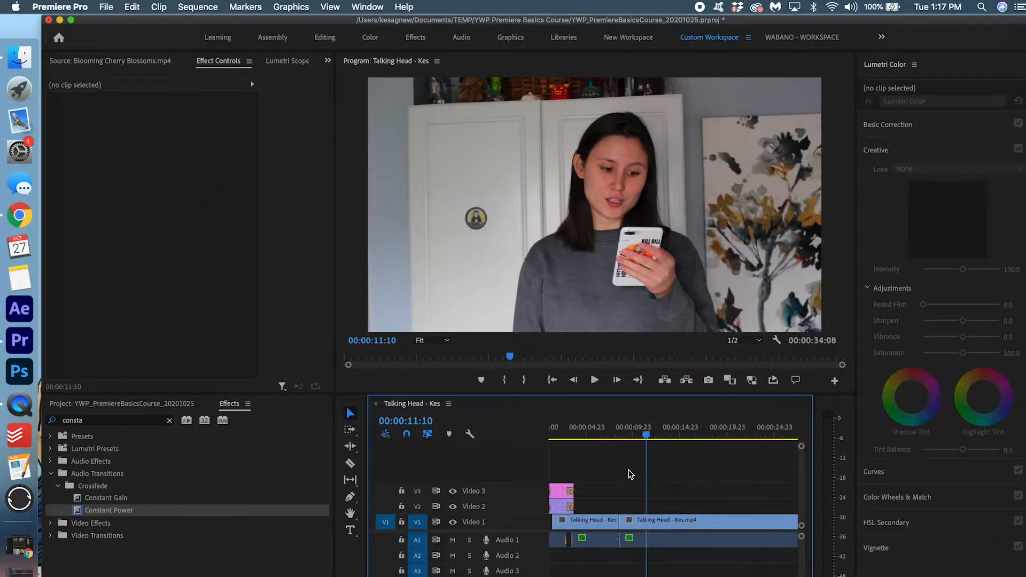
key("backslash")
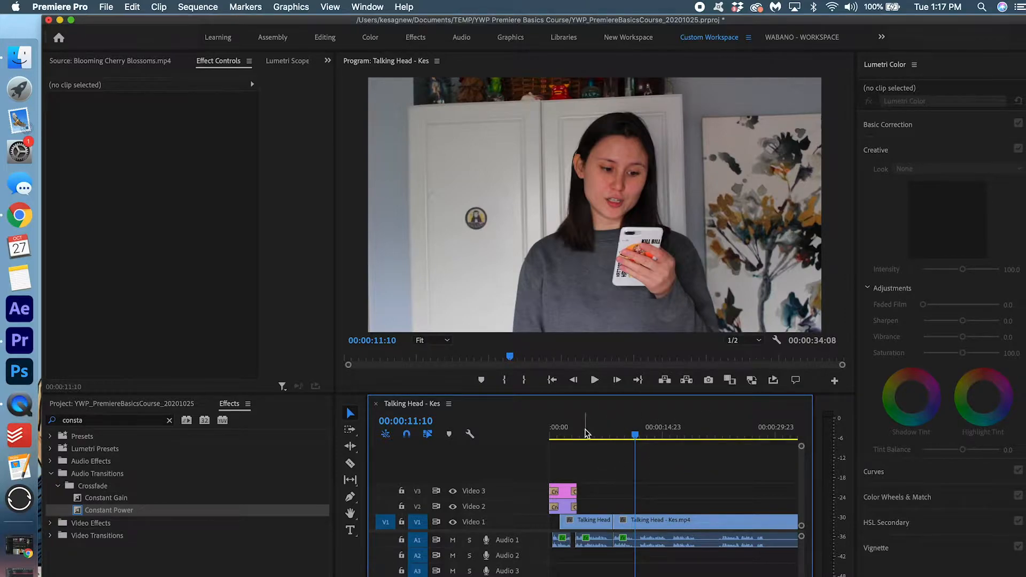
Play back and scrub around the 00:00:08:13 jump cut to check the edit
left_click(584, 433)
key("space")
key("equal")
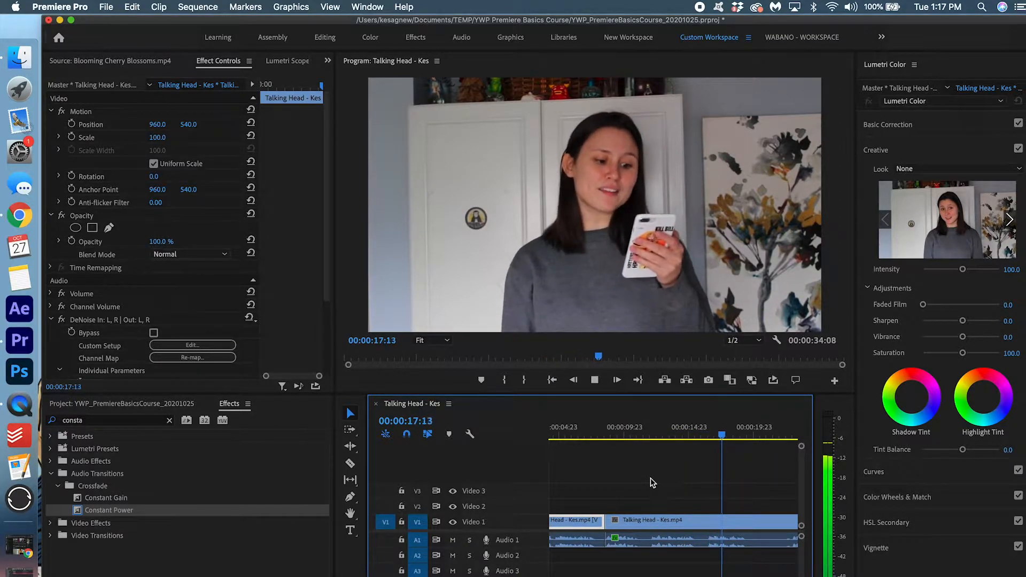
mouse_move(598, 432)
left_mouse_down()
mouse_move(588, 430)
mouse_move(618, 430)
mouse_move(609, 432)
left_mouse_up()
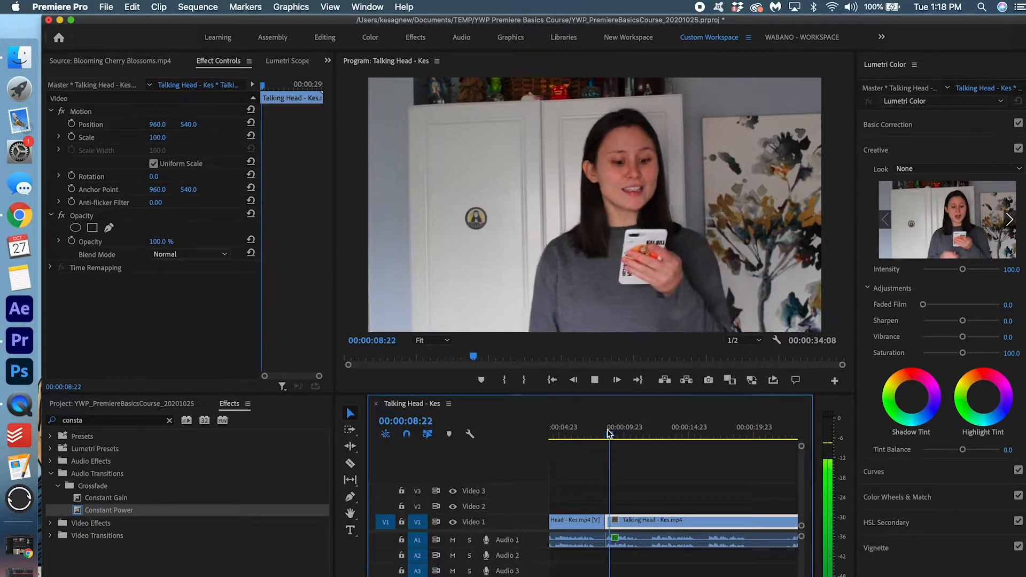
left_click(605, 433)
mouse_move(604, 432)
left_mouse_down()
mouse_move(575, 428)
mouse_move(601, 432)
left_mouse_up()
scroll(581, 500, "up", 2)
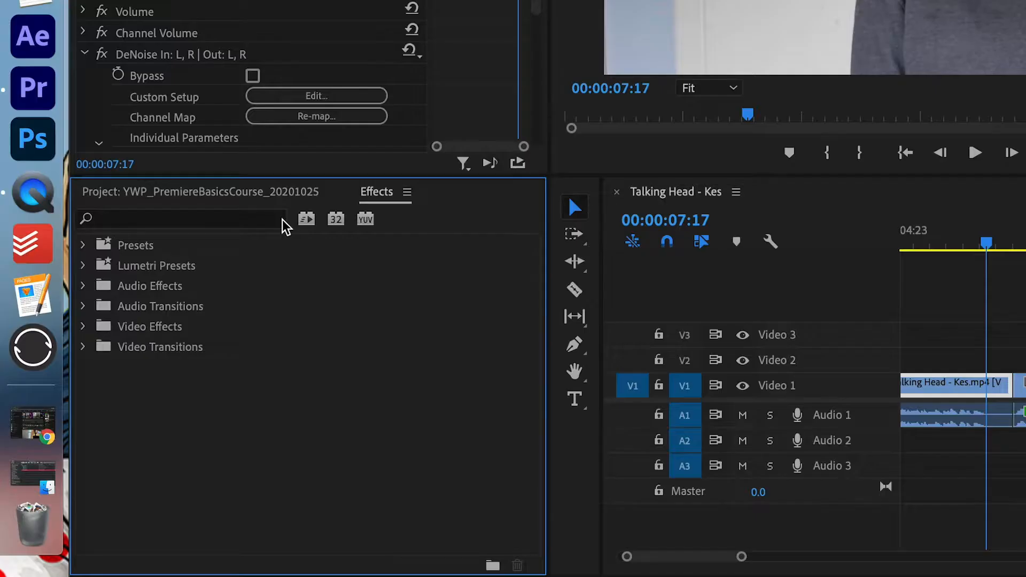
Remove the Kes' World item from 5_MISC and load Soft Waves.mp4 from 2_FOOTAGE into the Source monitor
left_click(126, 406)
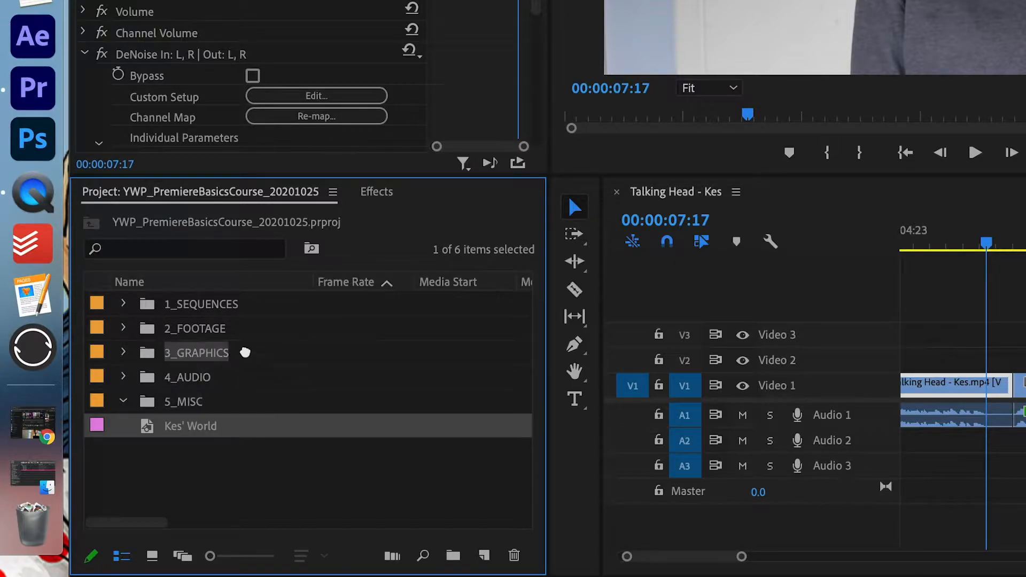
key("Delete")
left_click(123, 328)
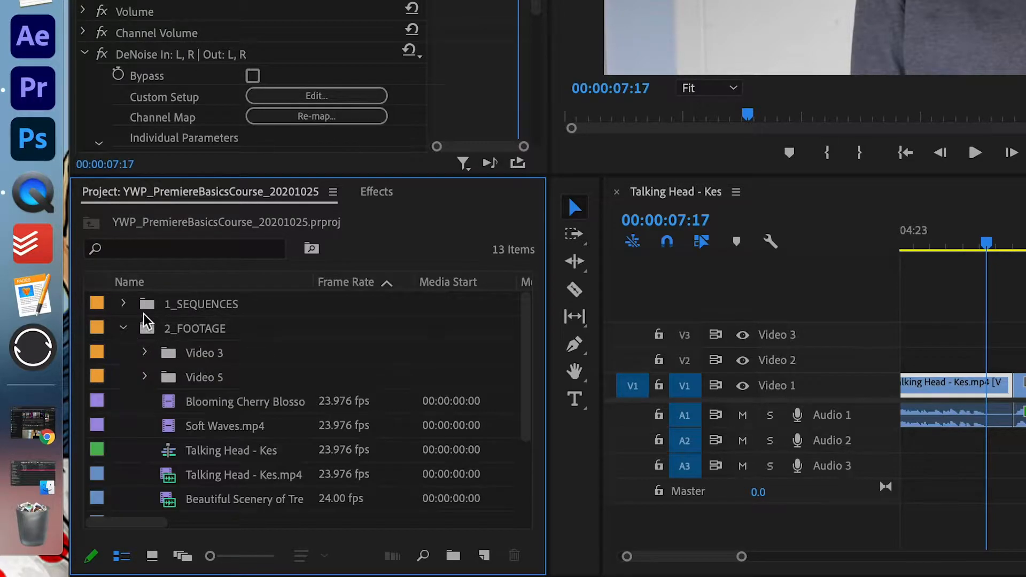
scroll(213, 374, "down", 2)
double_click(236, 377)
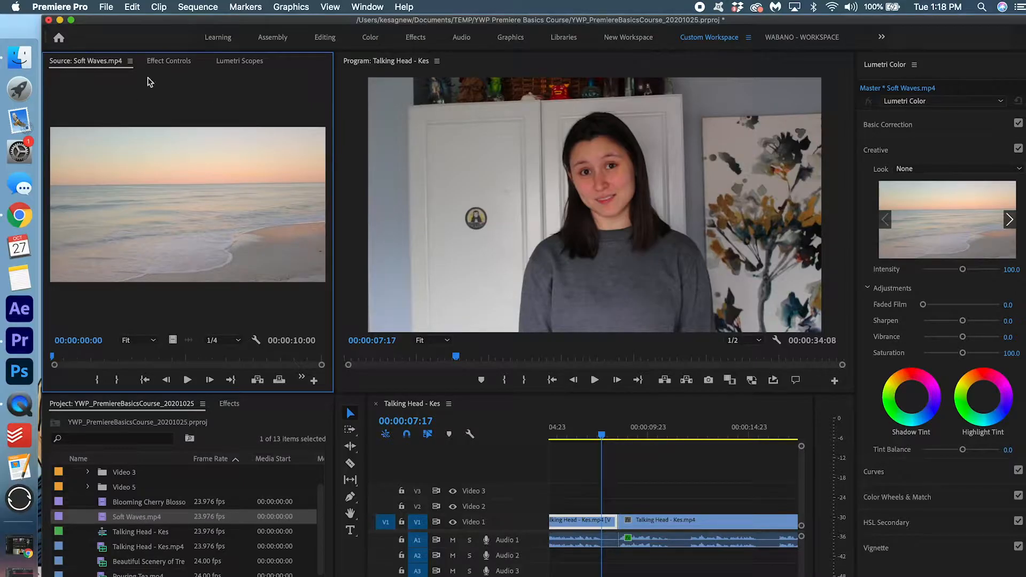
Mark an In/Out range in Soft Waves and place its video only on Video 2 at 00:00:07:17
left_click_drag(60, 357, 117, 361)
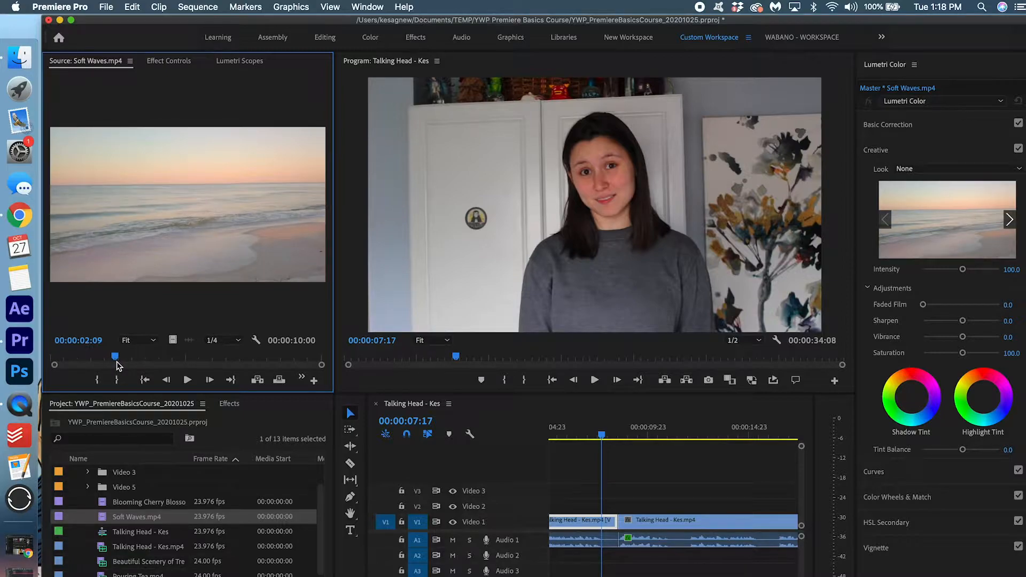
key("i")
left_click_drag(116, 361, 221, 361)
key("o")
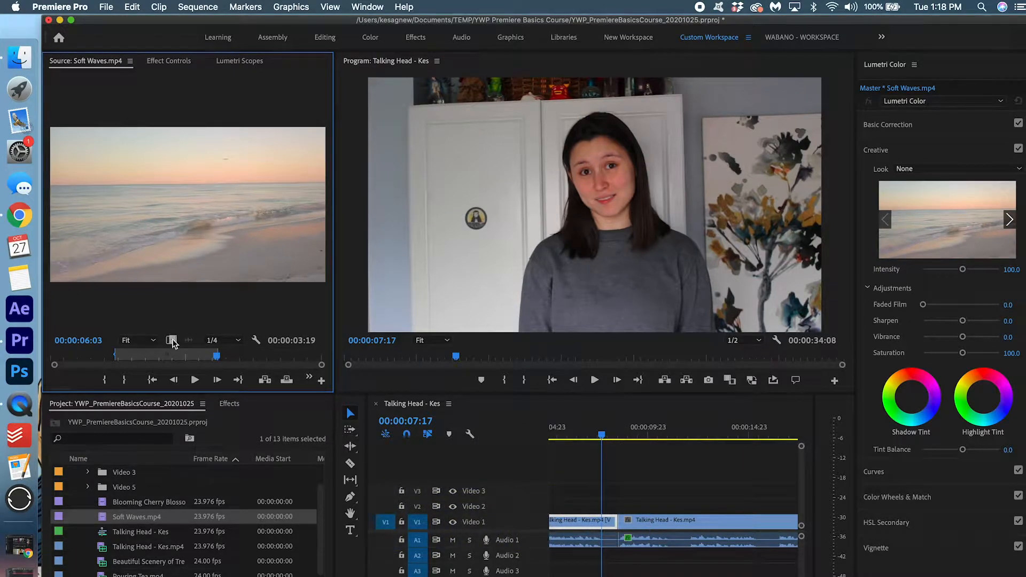
left_click_drag(171, 339, 605, 513)
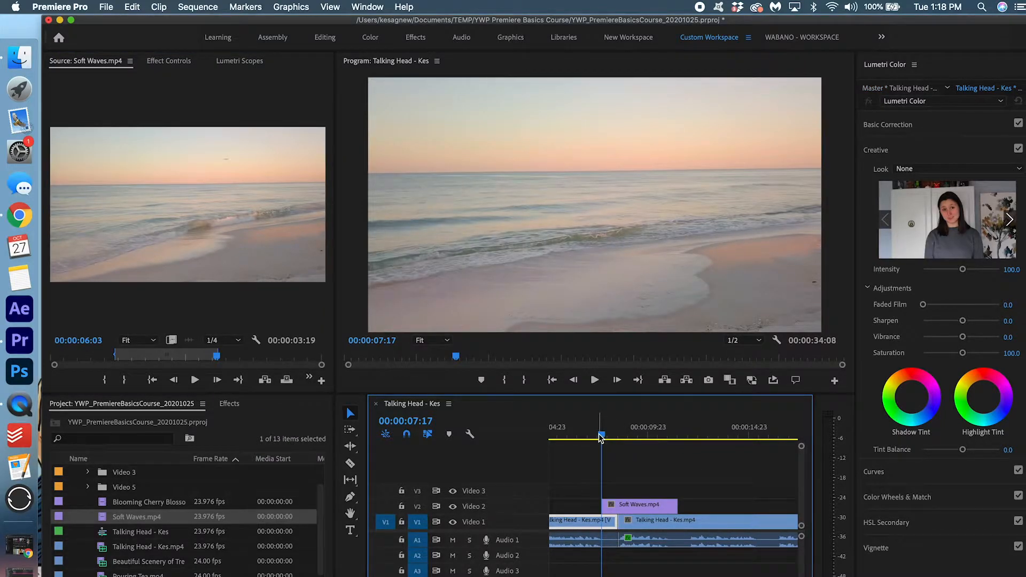
Save the project and extend the end of the Soft Waves clip
key("cmd+s")
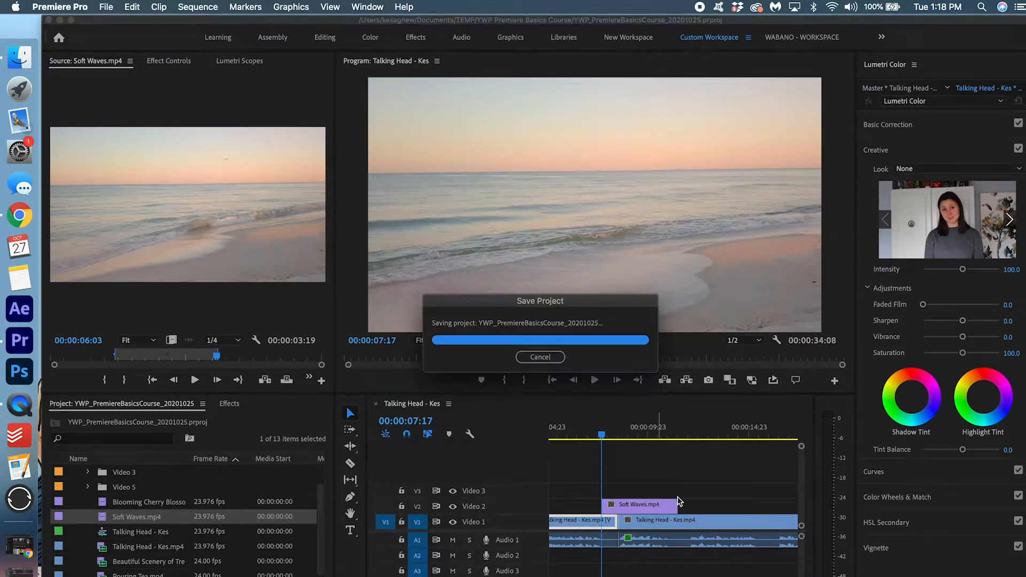
left_click_drag(673, 506, 689, 506)
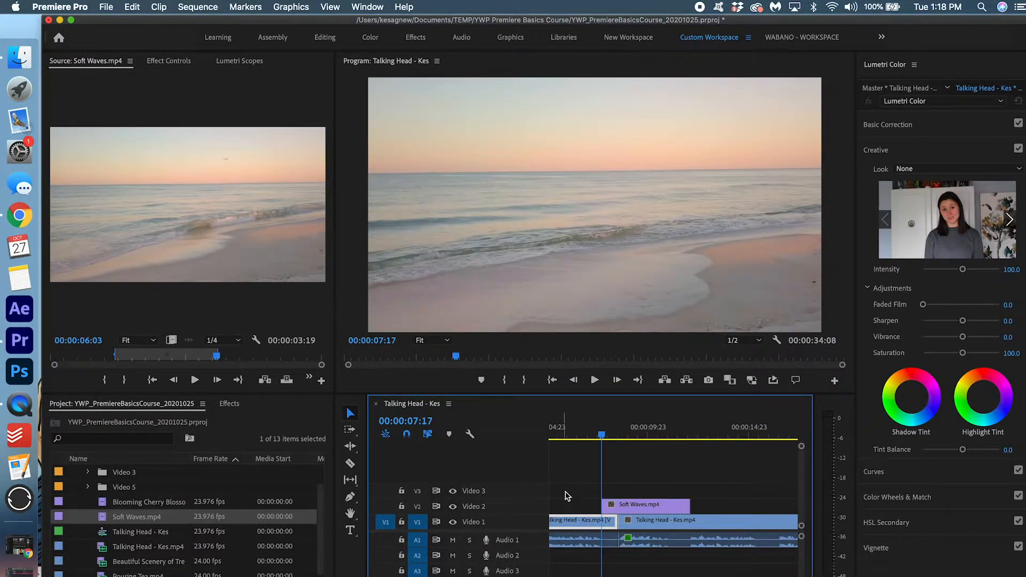
left_click(600, 503)
key("=")
key("=")
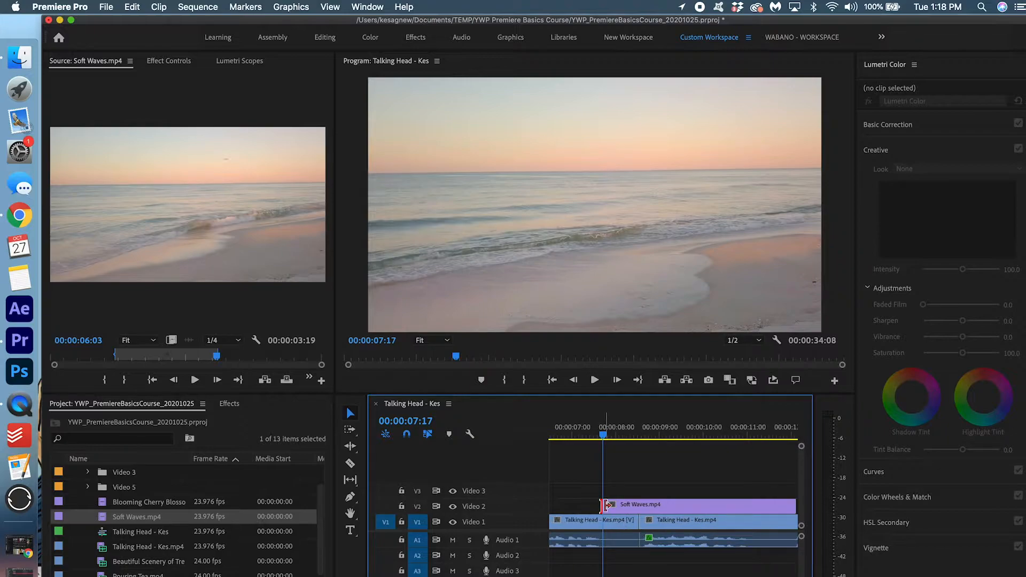
Search 'cros' and add a Cross Dissolve to the Soft Waves clip's start, then preview it
left_click(236, 406)
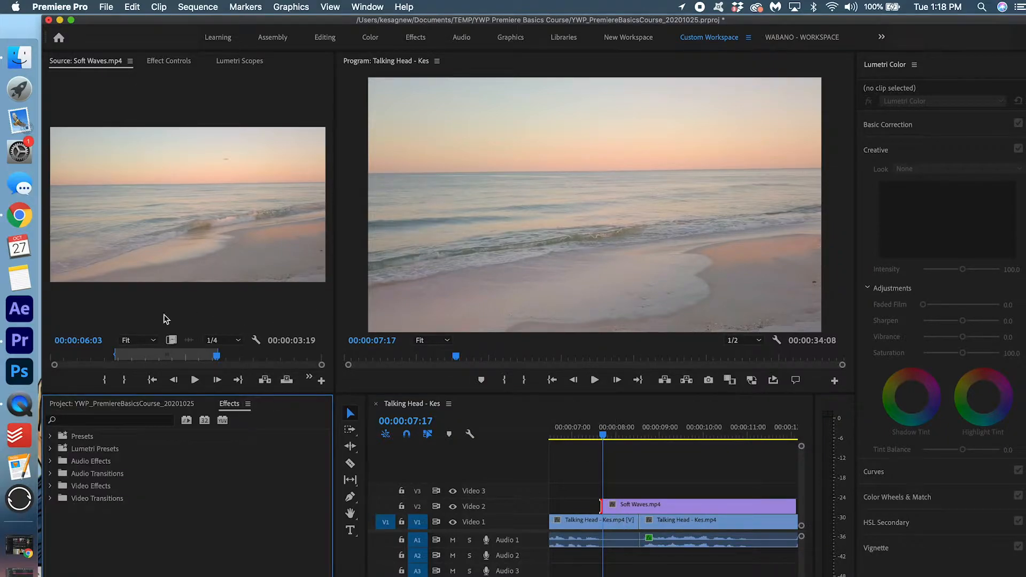
left_click(108, 419)
type("cross")
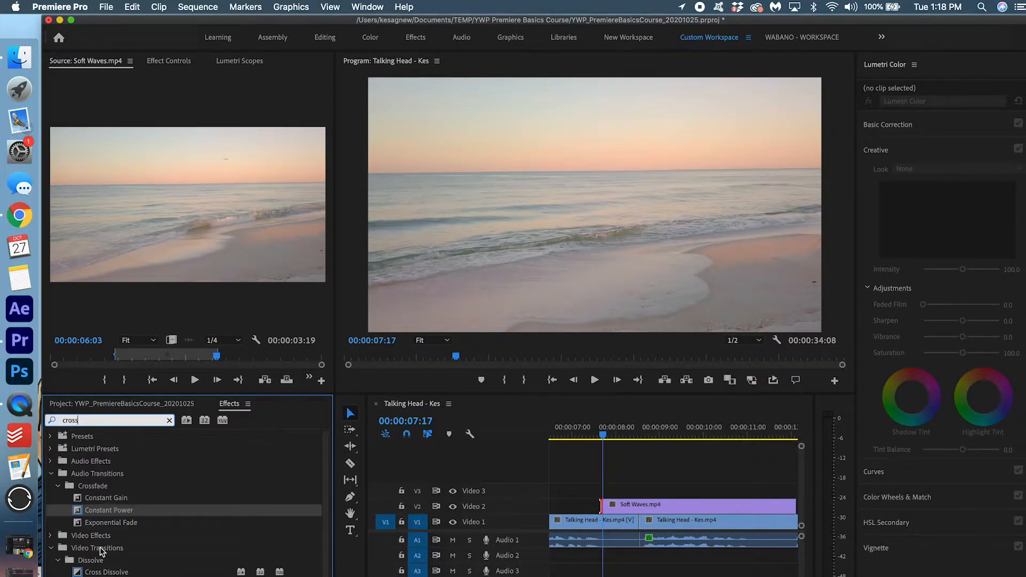
left_click_drag(101, 573, 636, 529)
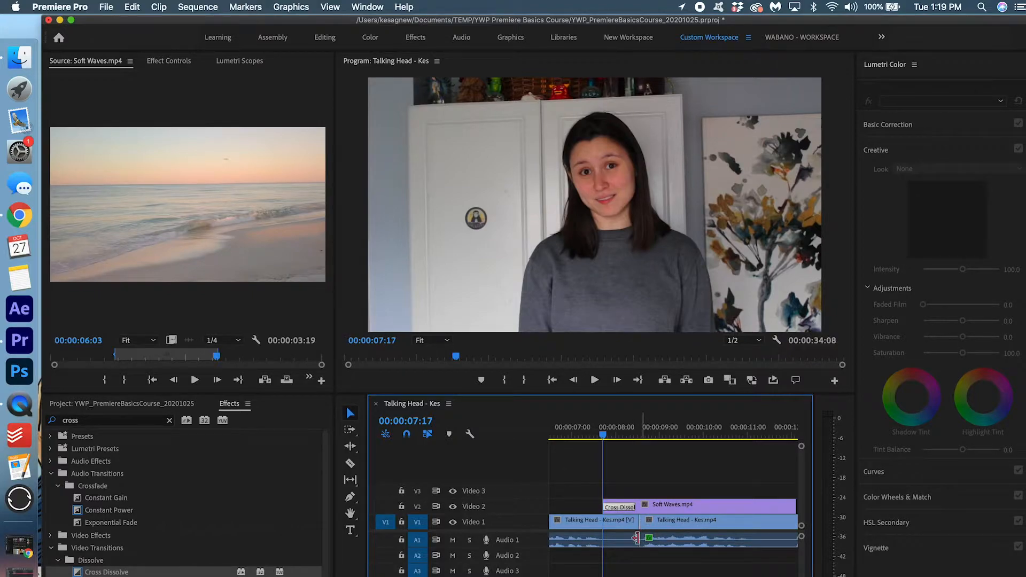
left_click(656, 526)
key("space")
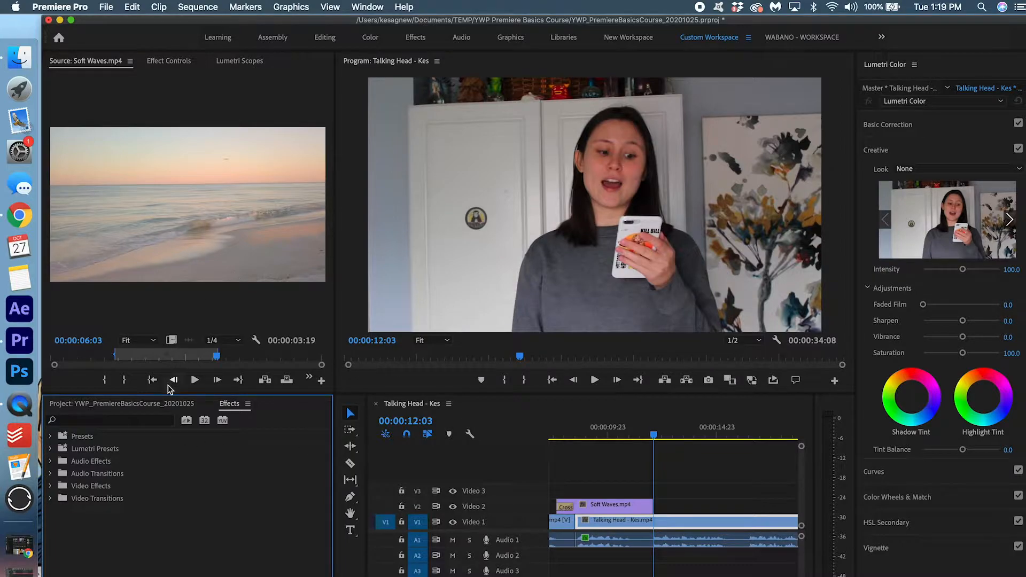
left_click(169, 404)
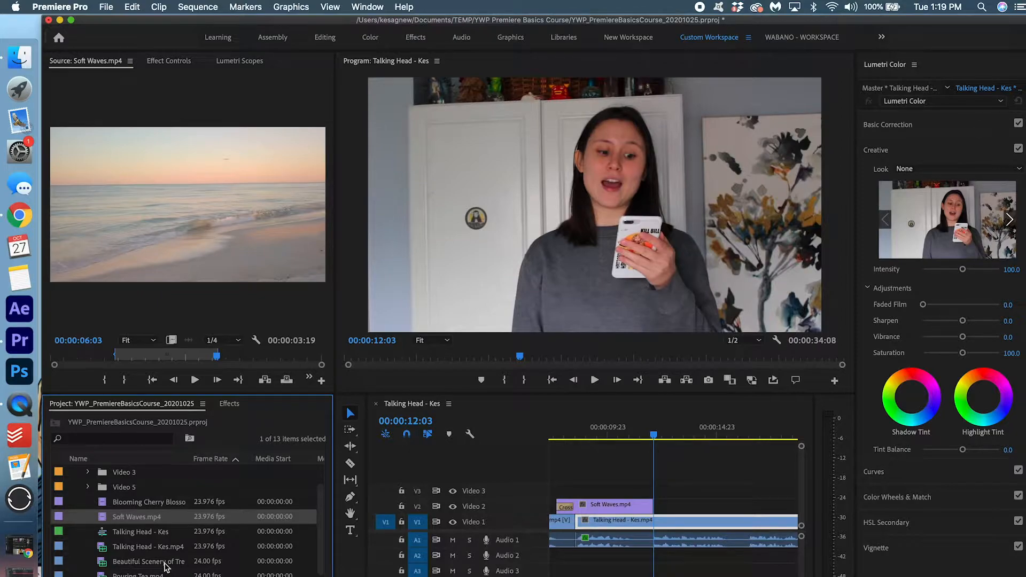
Mark an In/Out range in Beautiful Scenery of Trees.mp4 and place its video after Soft Waves on Video 2
left_click_drag(191, 459, 226, 459)
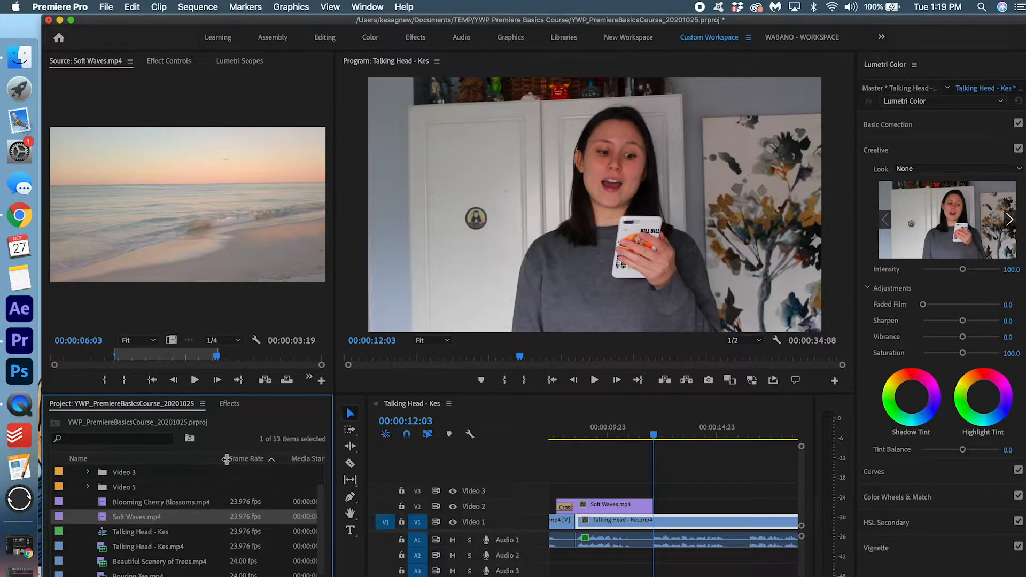
double_click(178, 561)
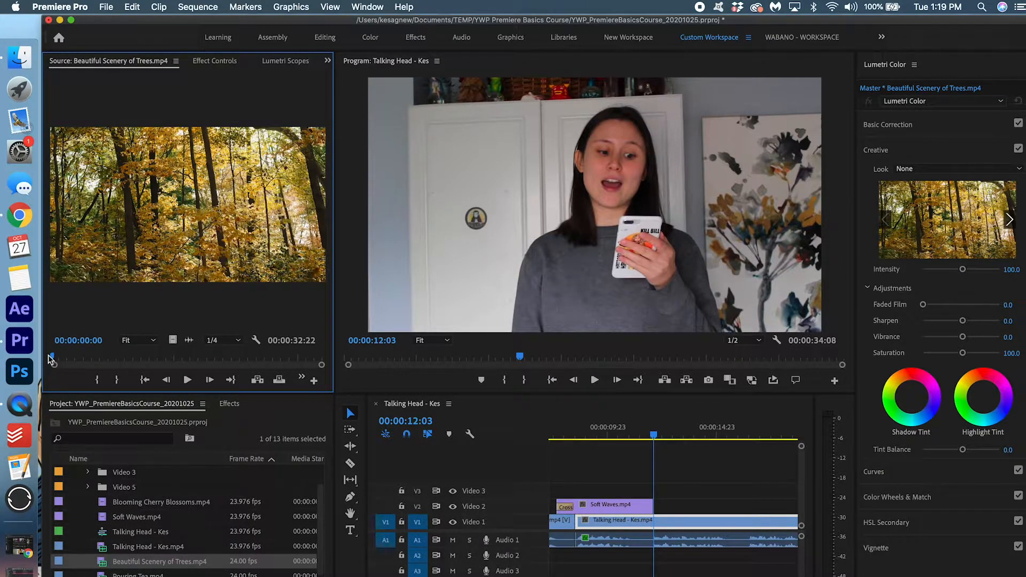
left_click_drag(53, 361, 96, 368)
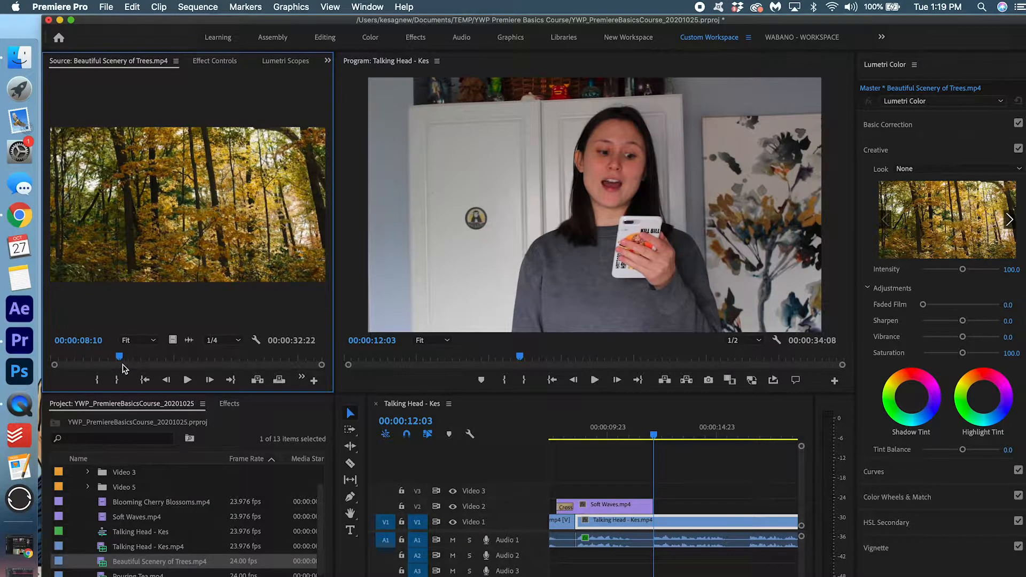
key("i")
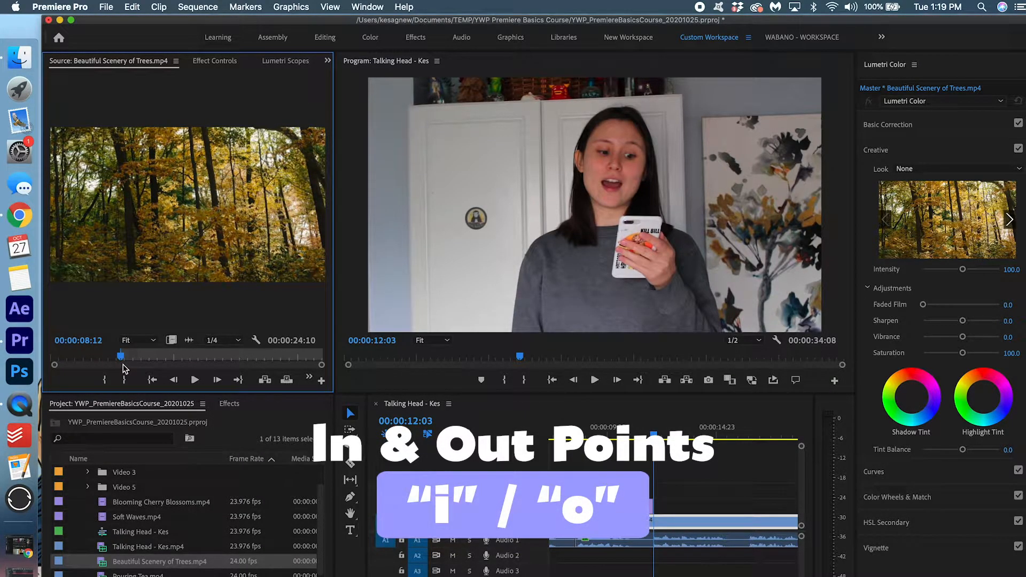
left_click_drag(131, 361, 180, 362)
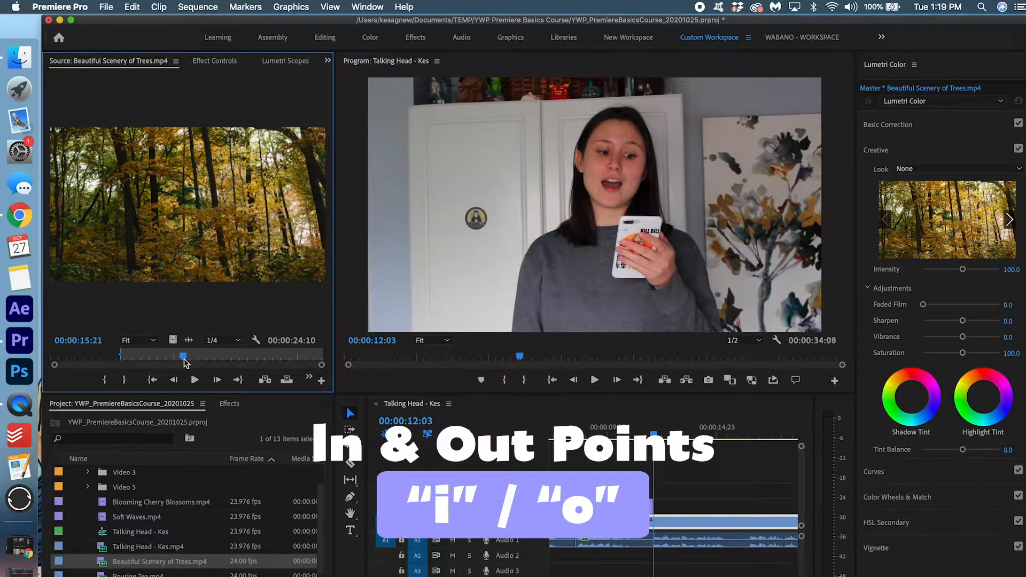
key("o")
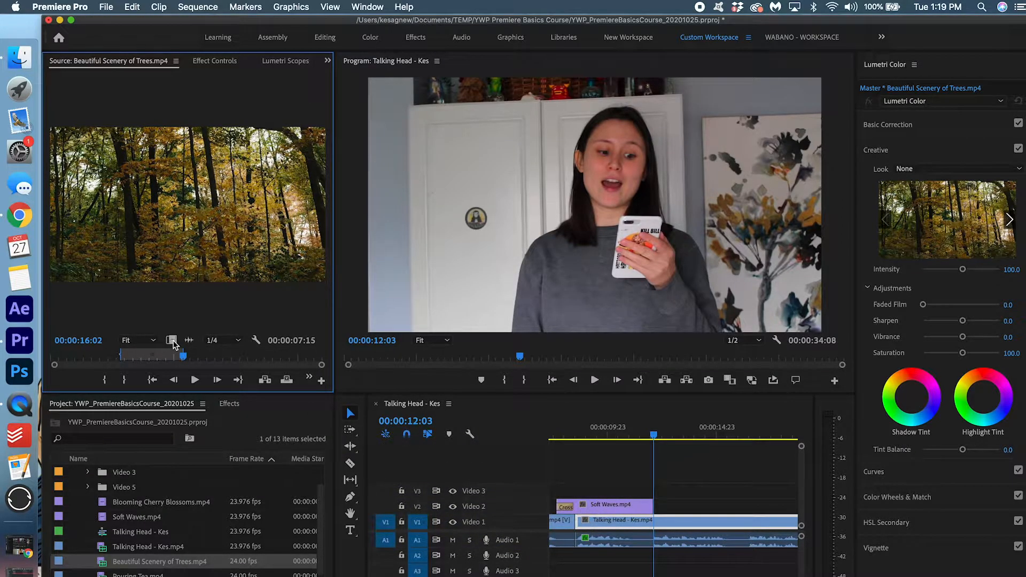
left_click_drag(173, 344, 652, 504)
Shorten the end of the Beautiful Scenery clip and move the playhead into it
scroll(652, 504, "right", 2)
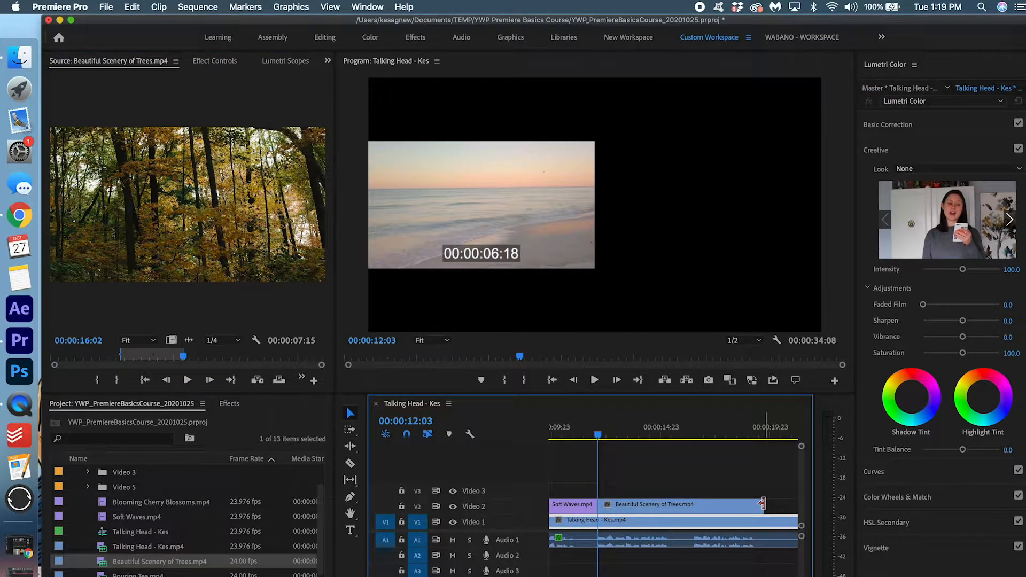
left_click_drag(761, 503, 687, 514)
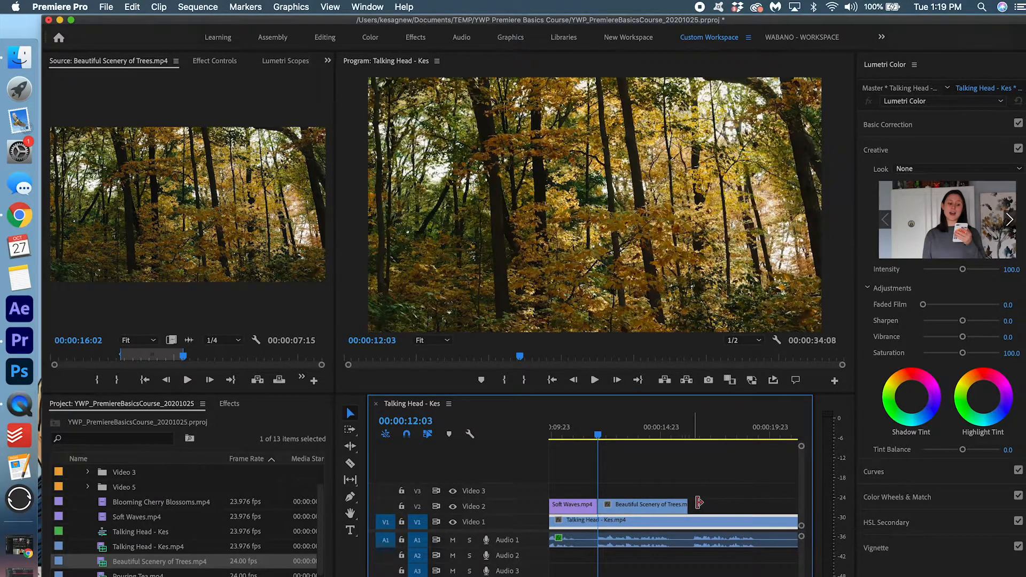
left_click(584, 438)
scroll(683, 462, "up", 2)
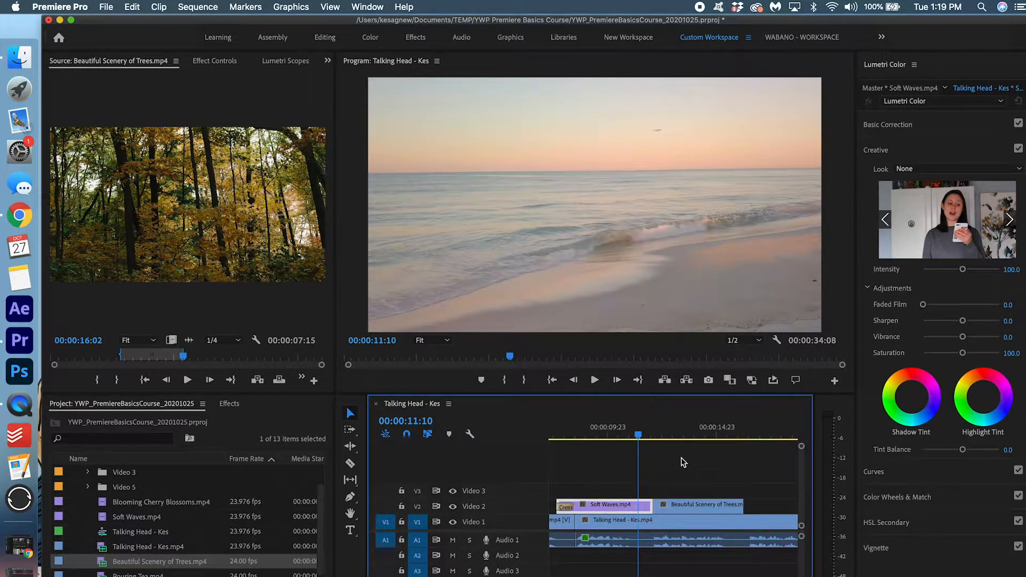
left_click(663, 421)
Search 'cross' and add a Cross Dissolve between Soft Waves and Beautiful Scenery
left_click(229, 404)
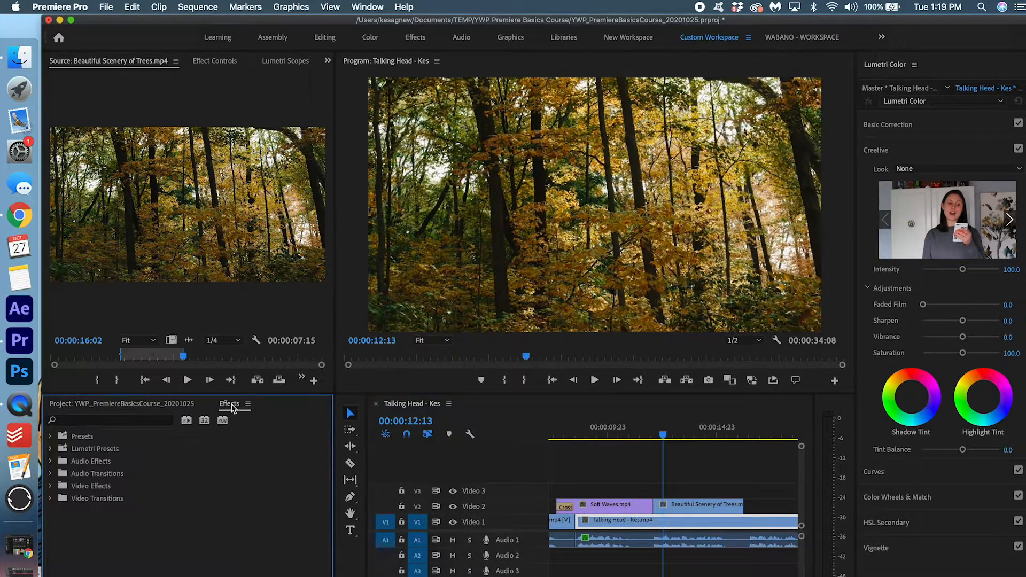
left_click(150, 419)
type("cross")
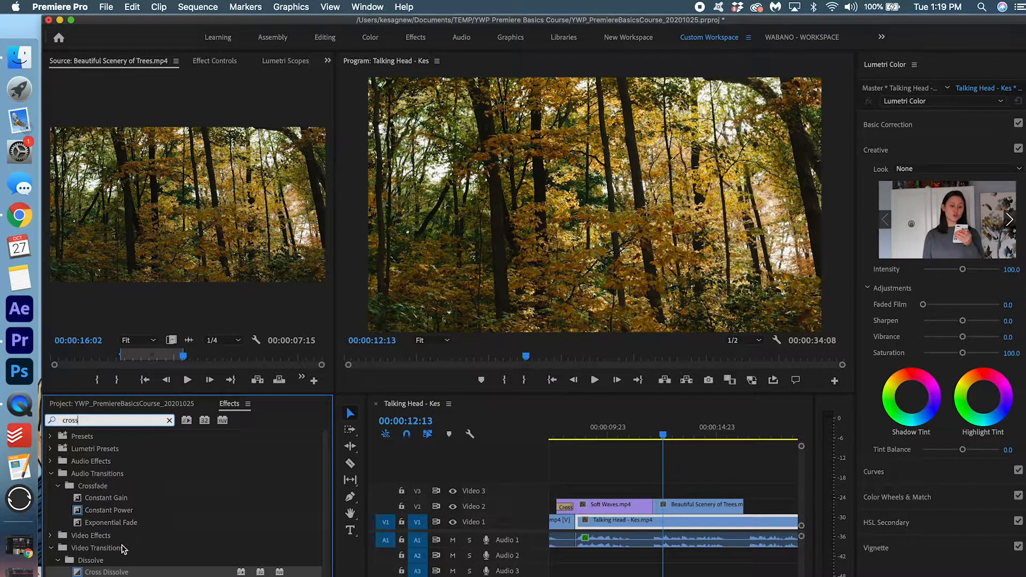
left_click_drag(659, 520, 663, 502)
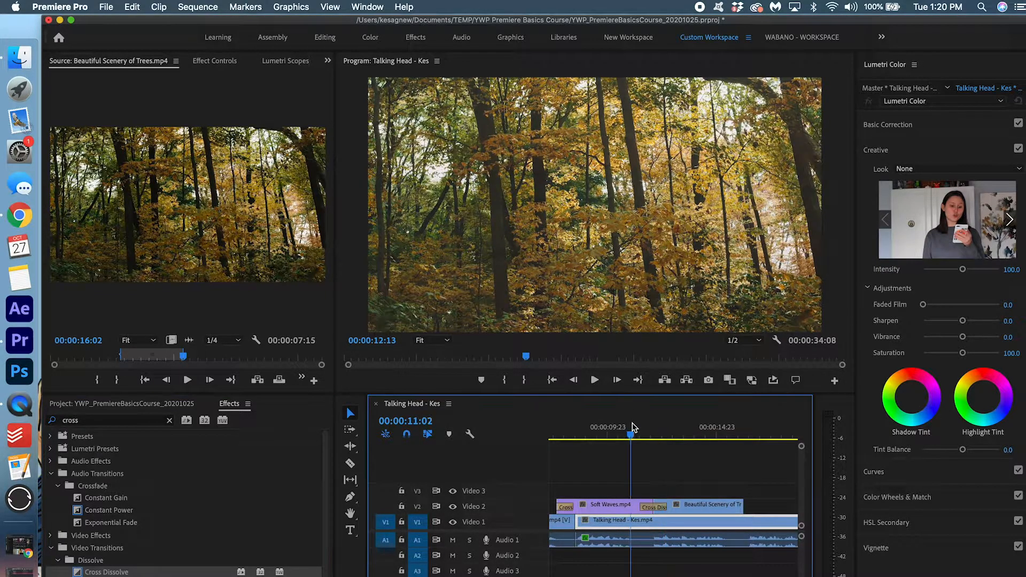
Play back the dissolve between the two clips, then clear the effects search
left_click(633, 427)
key("space")
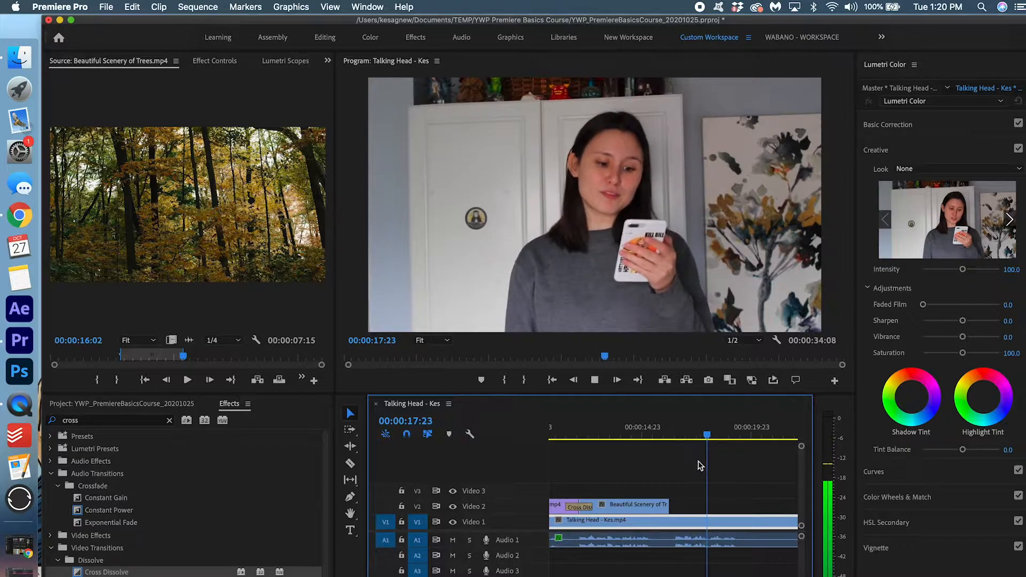
key("space")
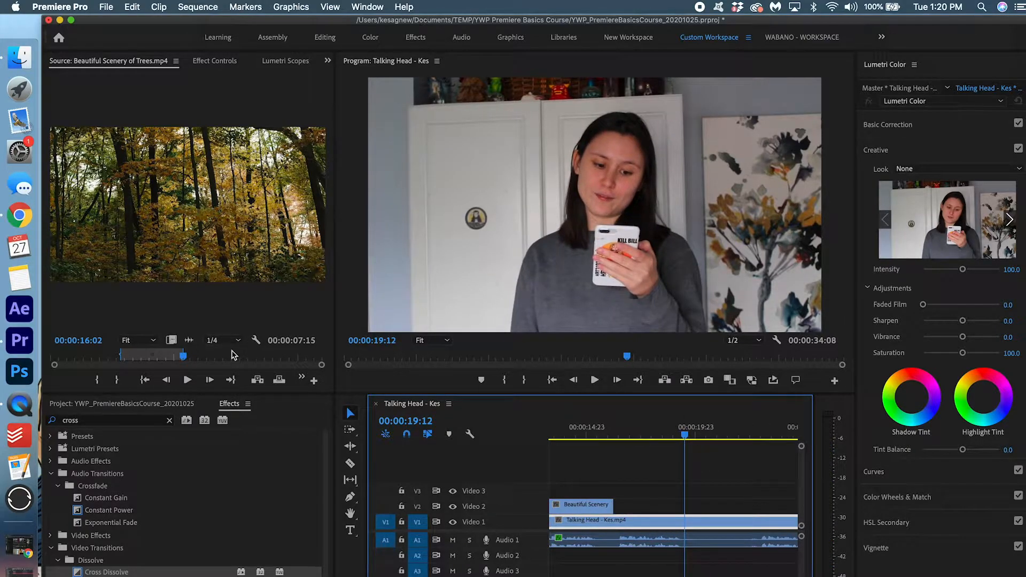
left_click(169, 420)
left_click(175, 402)
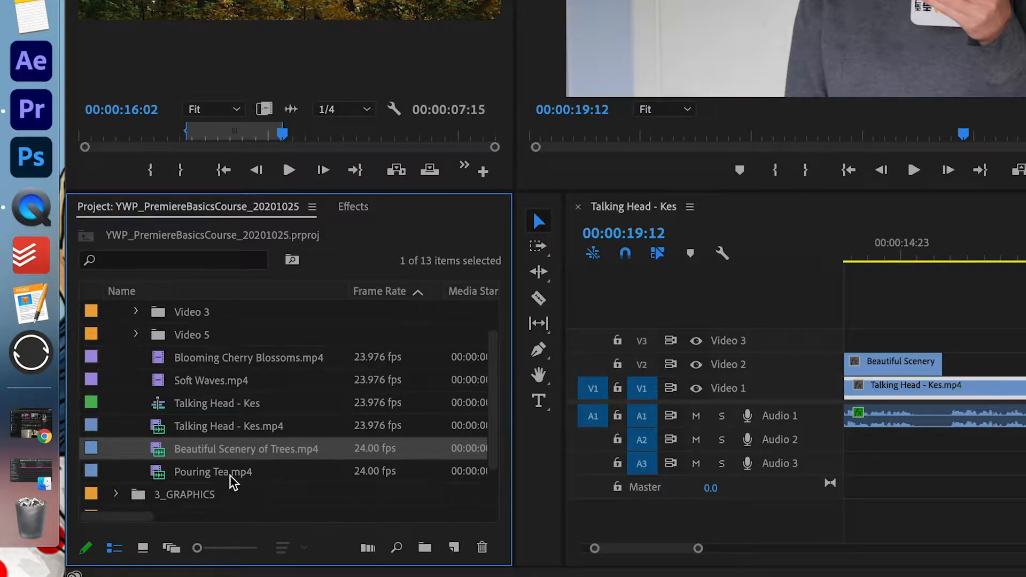
Mark an excerpt of Pouring Tea.mp4 and lengthen its clip end on Video 2 after Beautiful Scenery
double_click(230, 476)
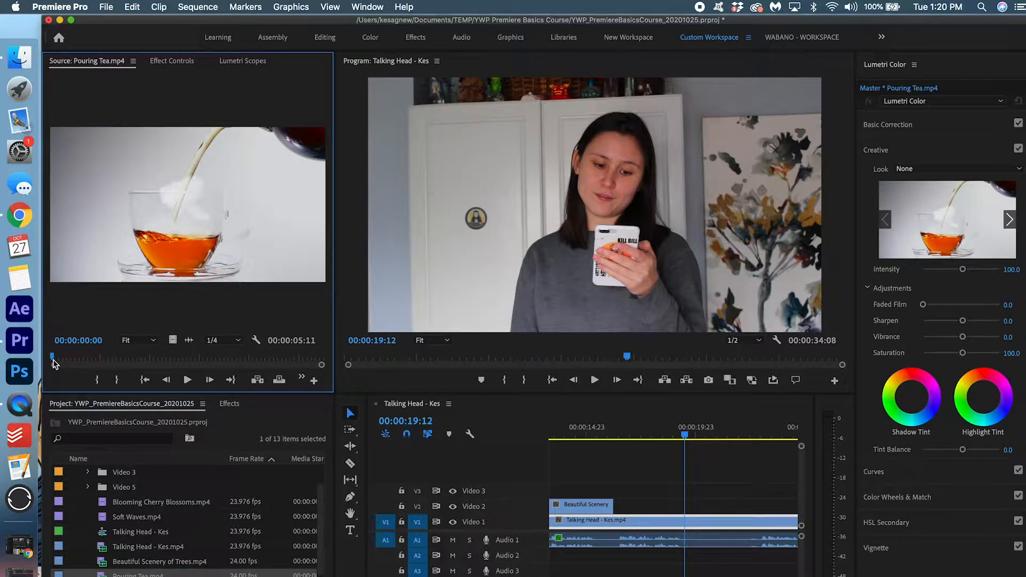
left_click_drag(53, 362, 648, 508)
key("i")
key("o")
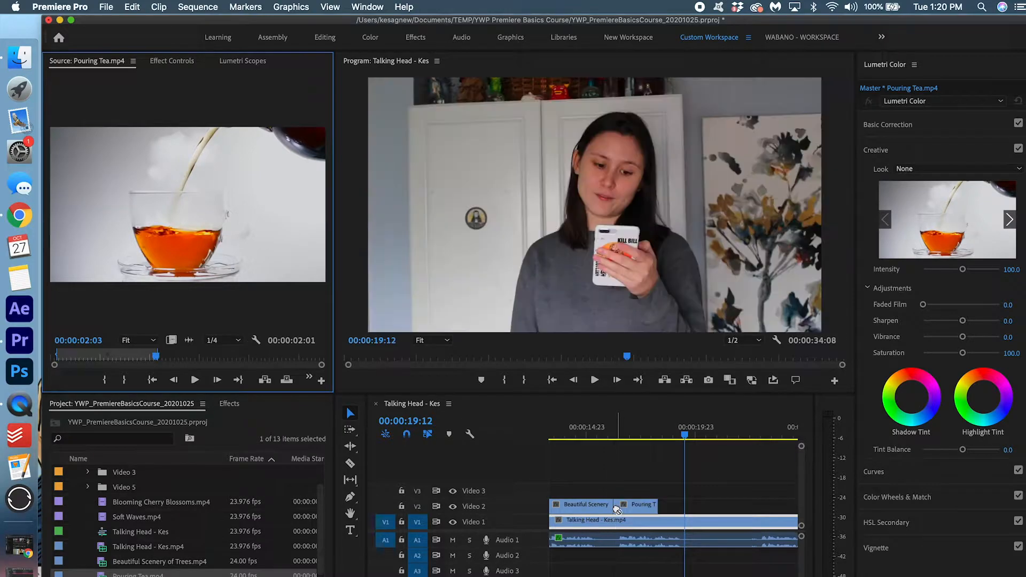
left_click_drag(654, 506, 710, 506)
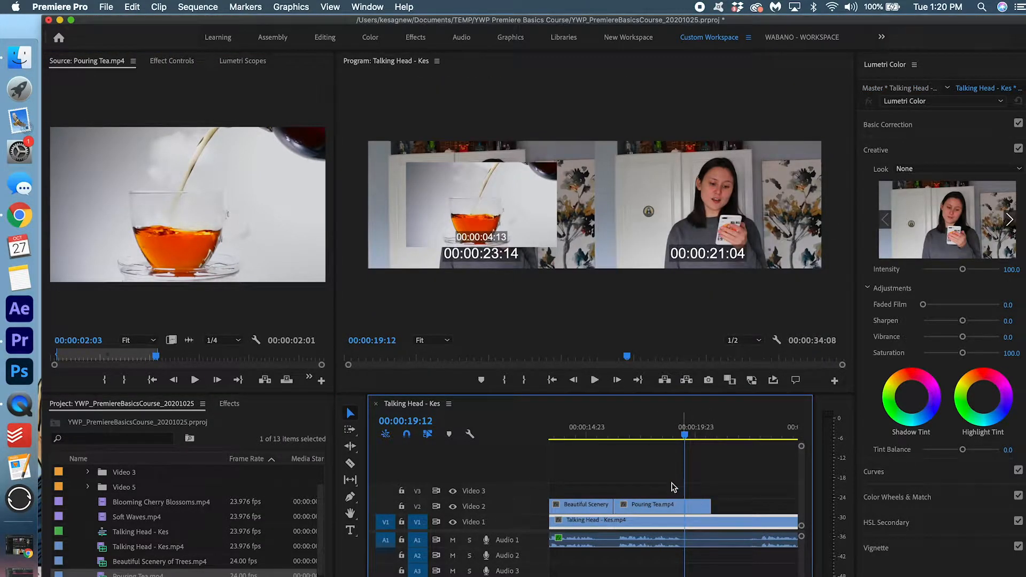
Move to 00:00:17:13 and select the undersized Pouring Tea clip in the Program monitor
left_click(613, 440)
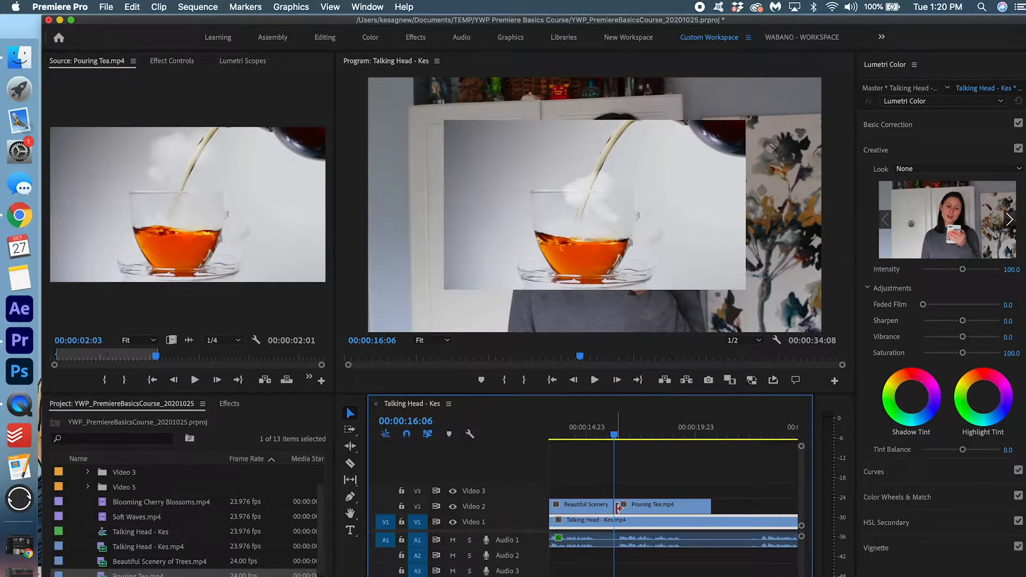
left_click_drag(613, 430, 641, 430)
left_click(466, 175)
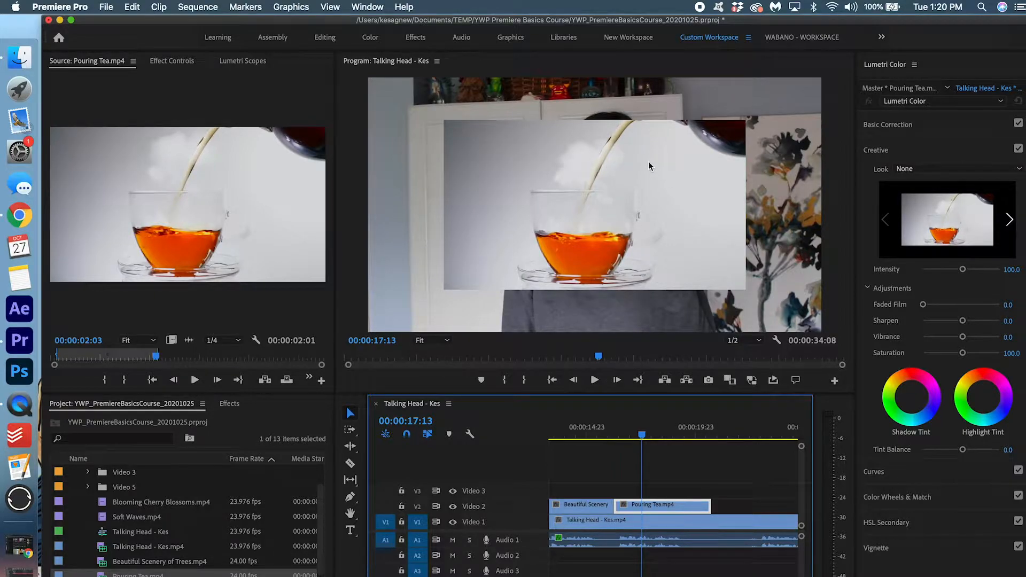
right_click(656, 506)
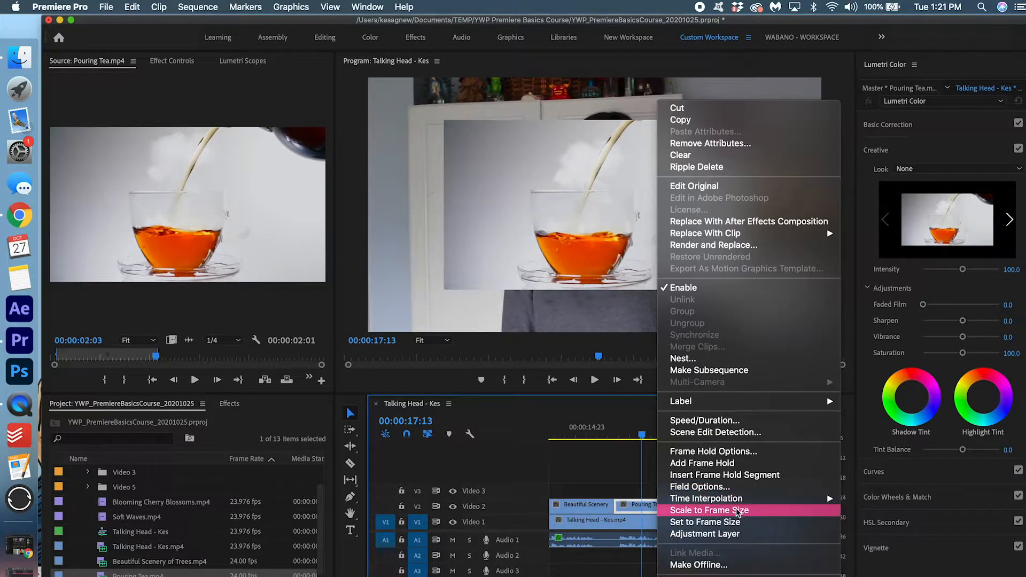
Scale Pouring Tea to frame size and add a Cross Dissolve from Beautiful Scenery into it
left_click(749, 514)
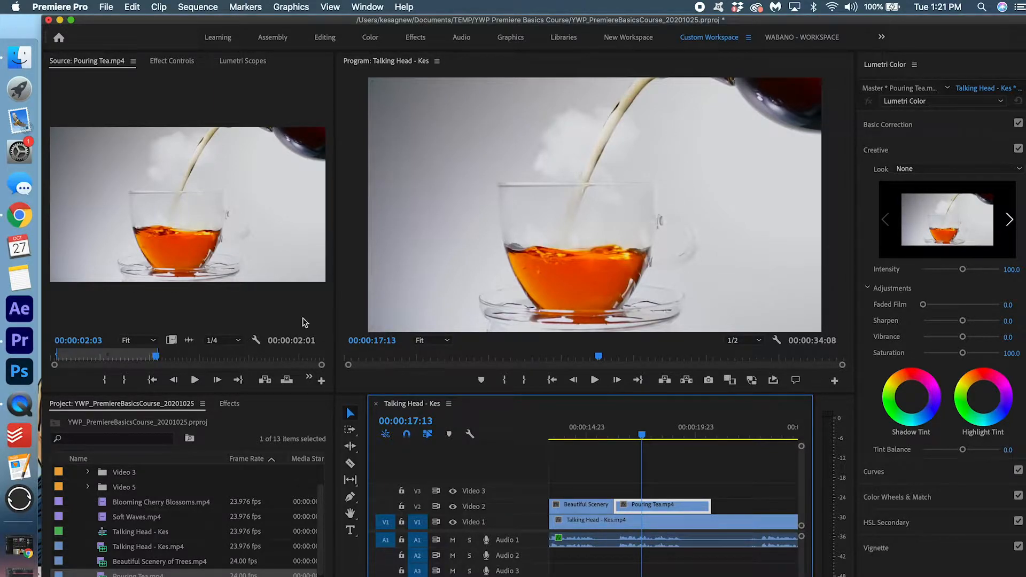
left_click(230, 405)
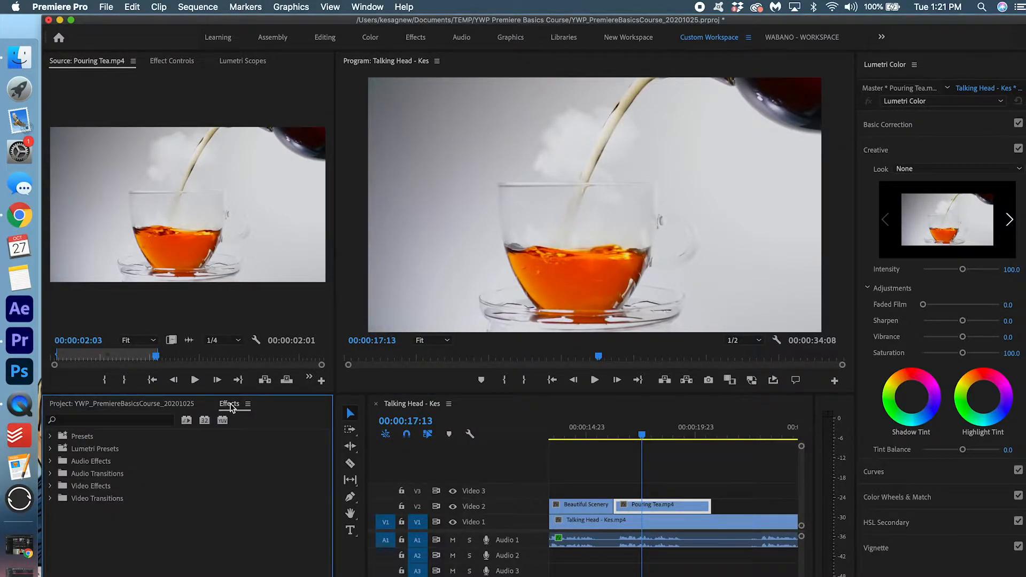
left_click(117, 423)
type("cross")
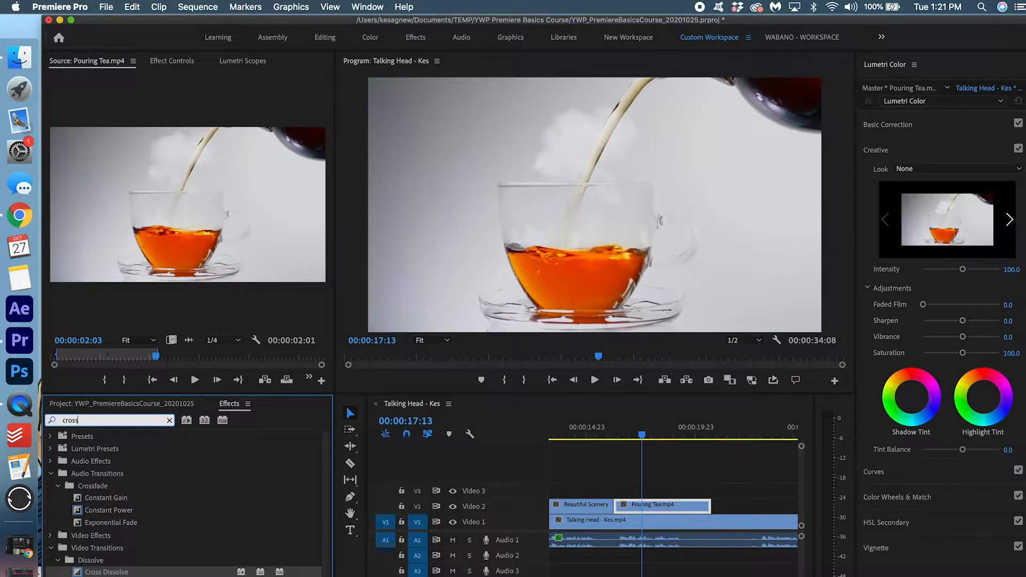
mouse_move(106, 572)
left_mouse_down()
mouse_move(521, 499)
mouse_move(618, 513)
left_mouse_up()
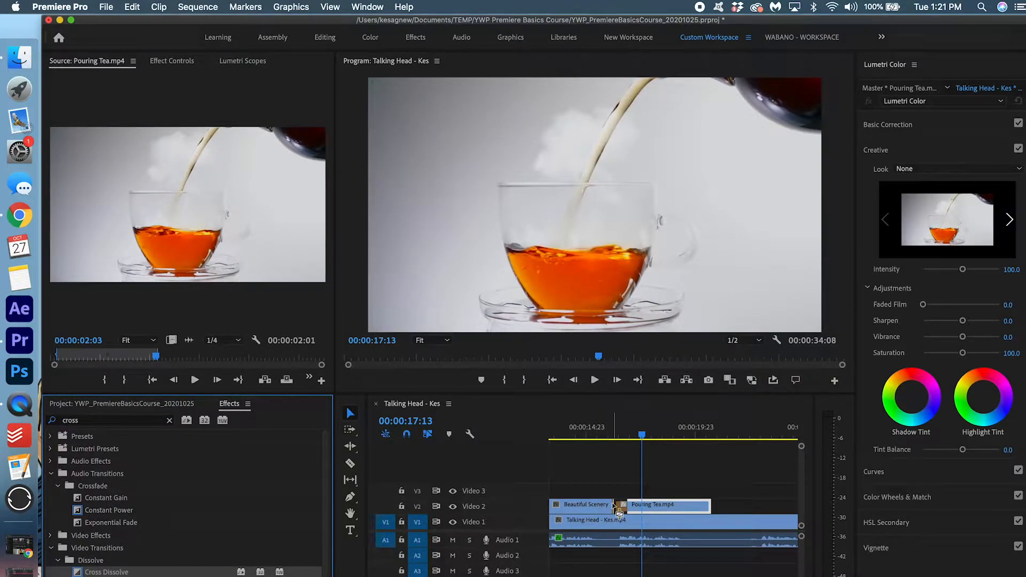
Preview the transition, then move the playhead to 20:06 and select the talking head clip with audio
key("space")
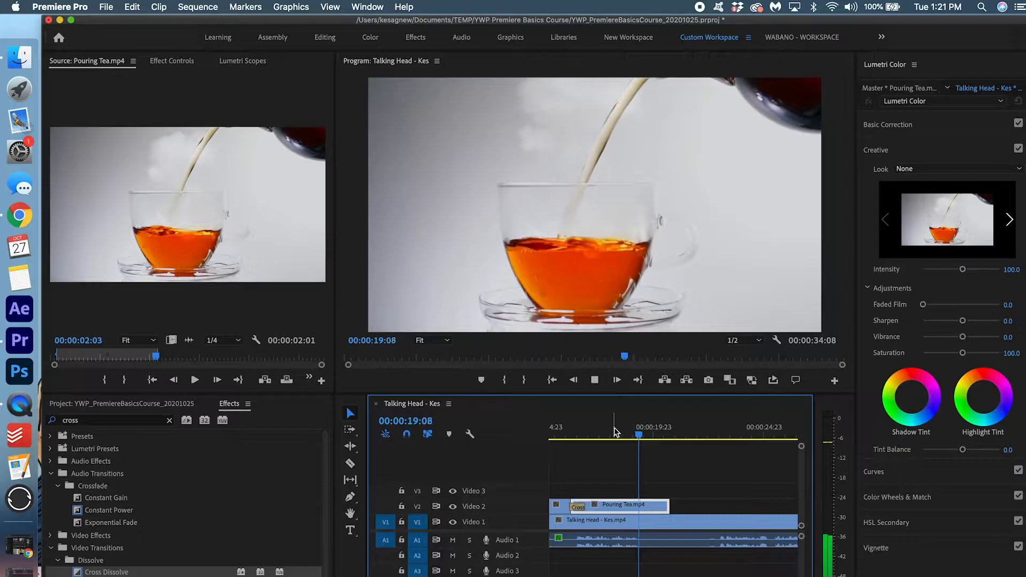
key("space")
left_click_drag(649, 429, 660, 428)
left_click_drag(692, 570, 711, 519)
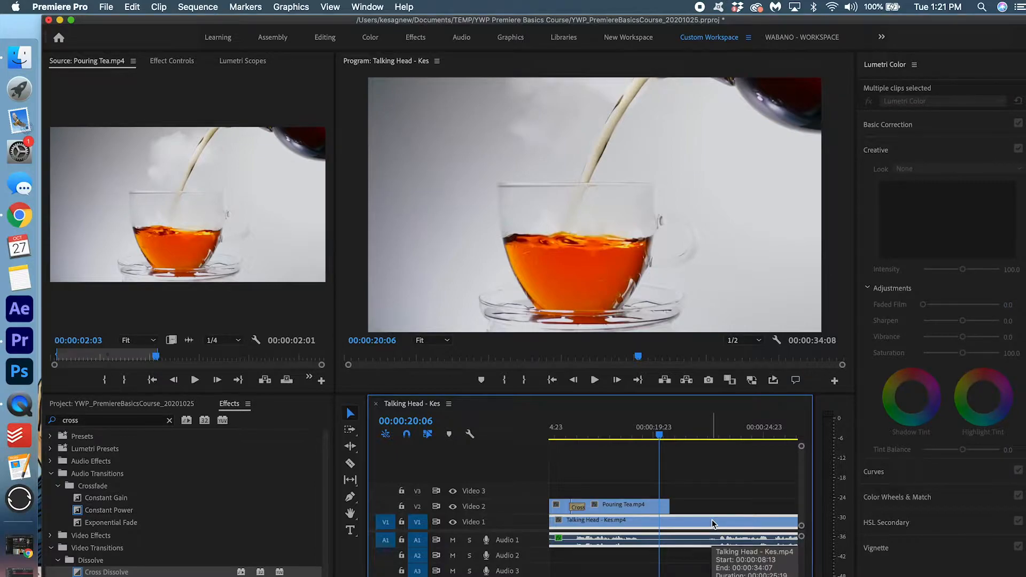
Cut out the talking head's middle section up to 22:23, close the gap, and trim the earlier clip's end
left_click_drag(709, 575, 688, 524)
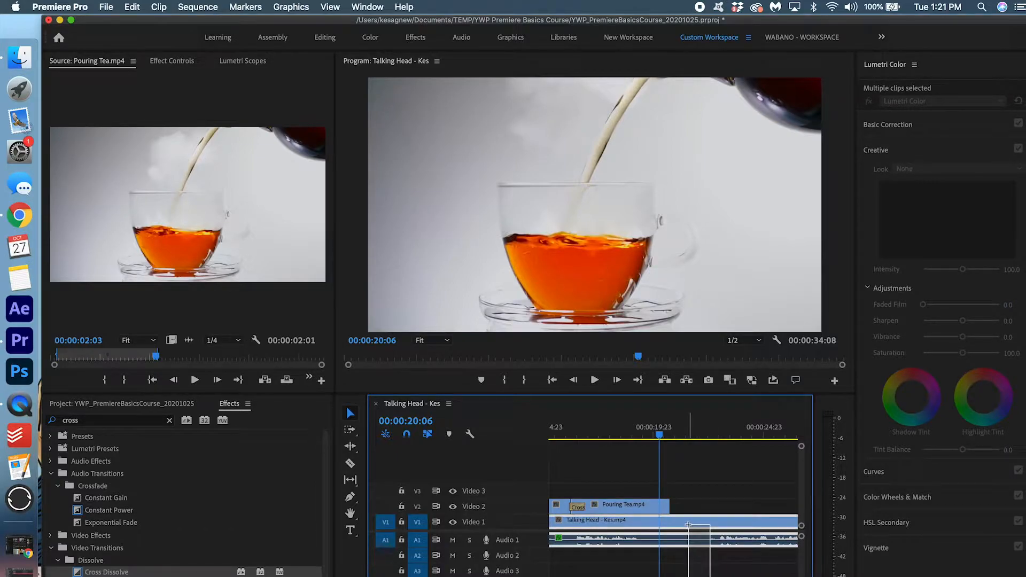
key("super+k")
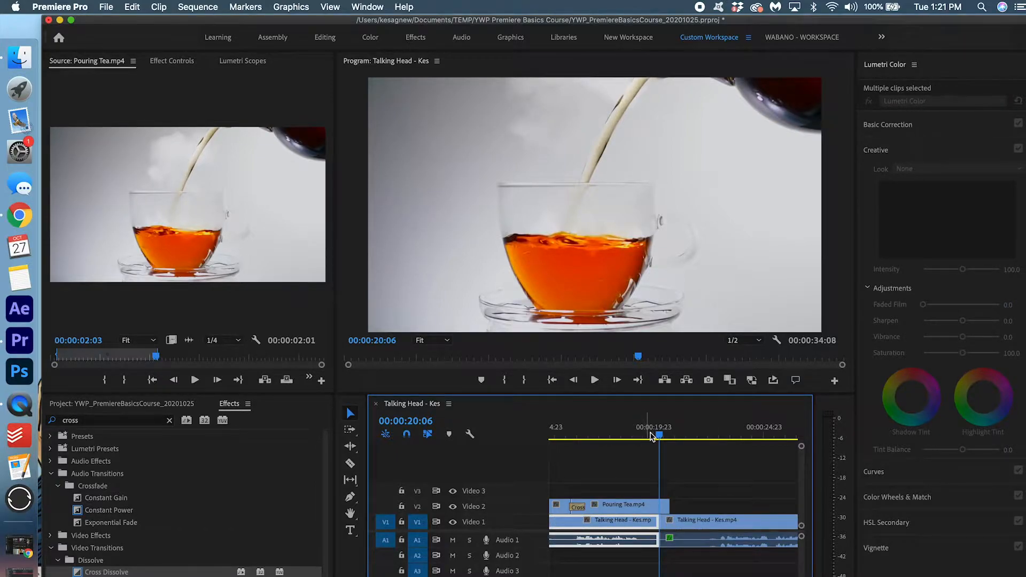
left_click(685, 431)
left_click_drag(704, 434, 719, 434)
left_click(728, 537)
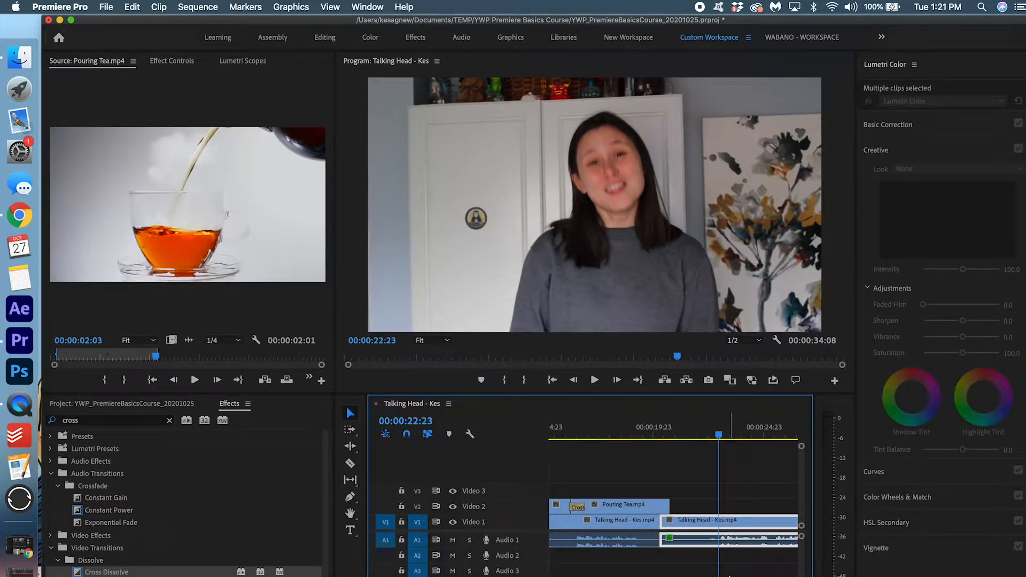
key("super+k")
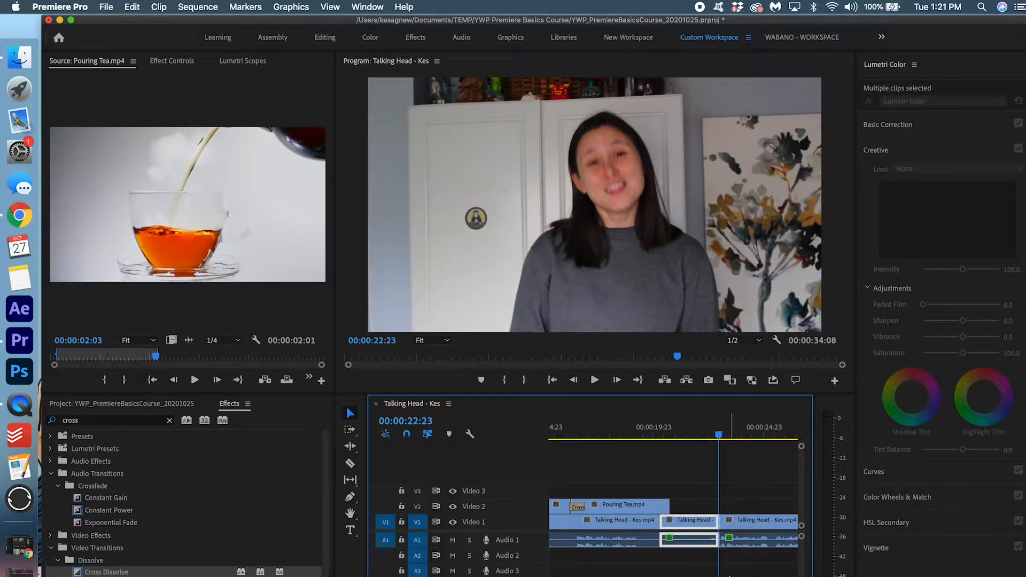
key("Delete")
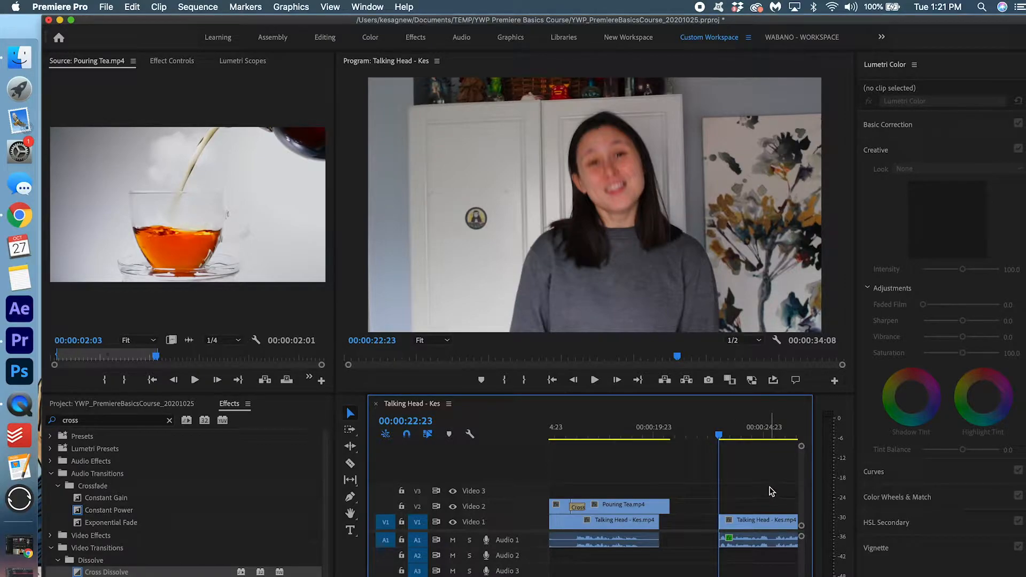
left_click_drag(753, 523, 697, 525)
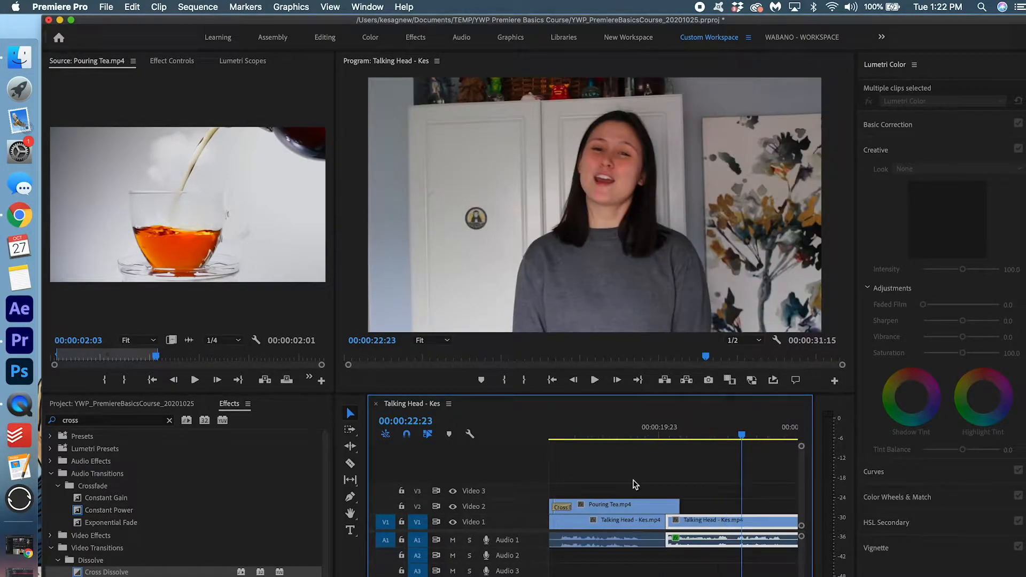
left_click(662, 521)
left_click(653, 527)
left_click_drag(658, 538, 692, 527)
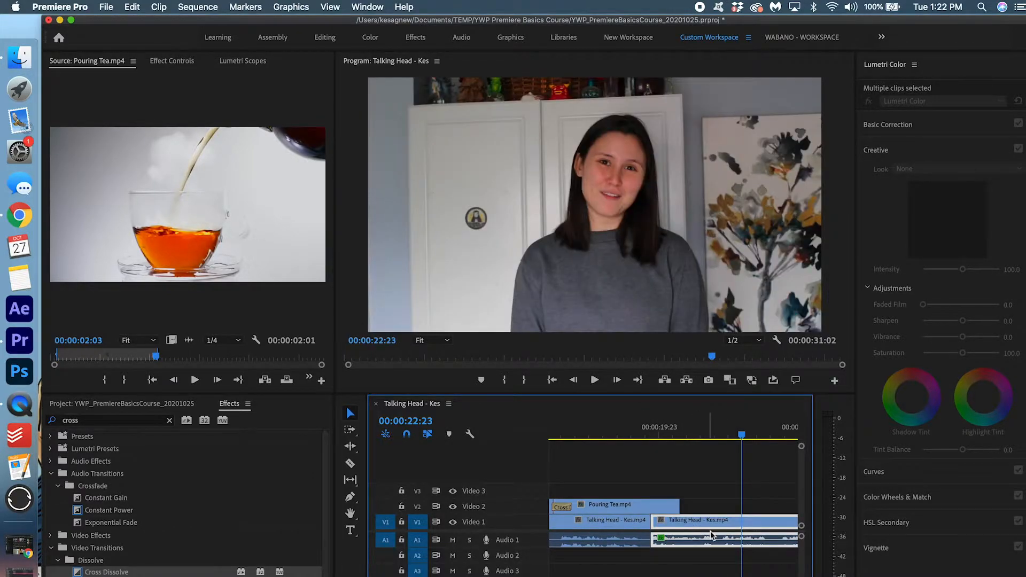
Add a shortened Cross Dissolve to the end of Pouring Tea and review from about 14:13
left_click_drag(107, 572, 671, 508)
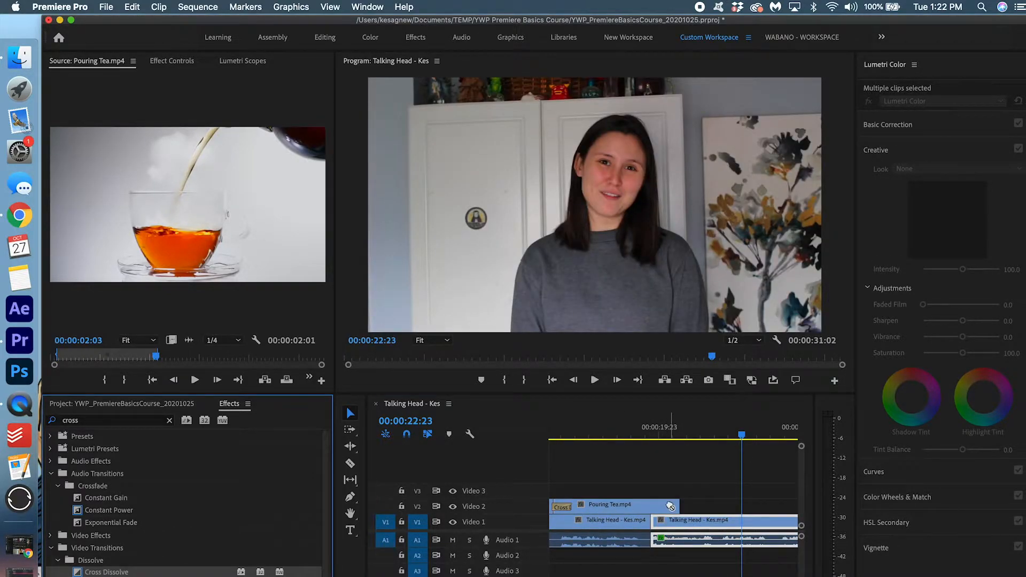
scroll(623, 536, "right", 1)
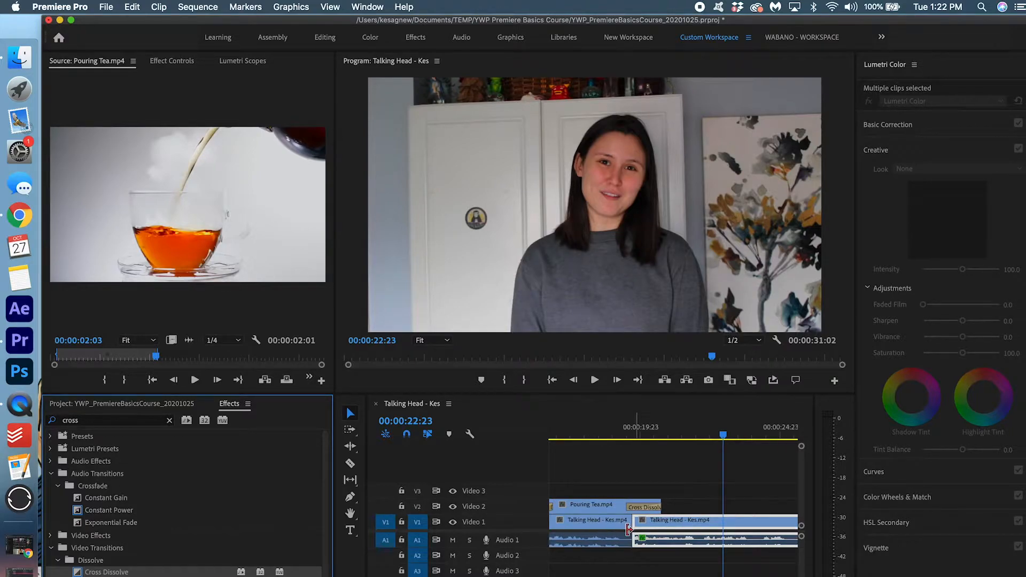
scroll(626, 525, "up", 3)
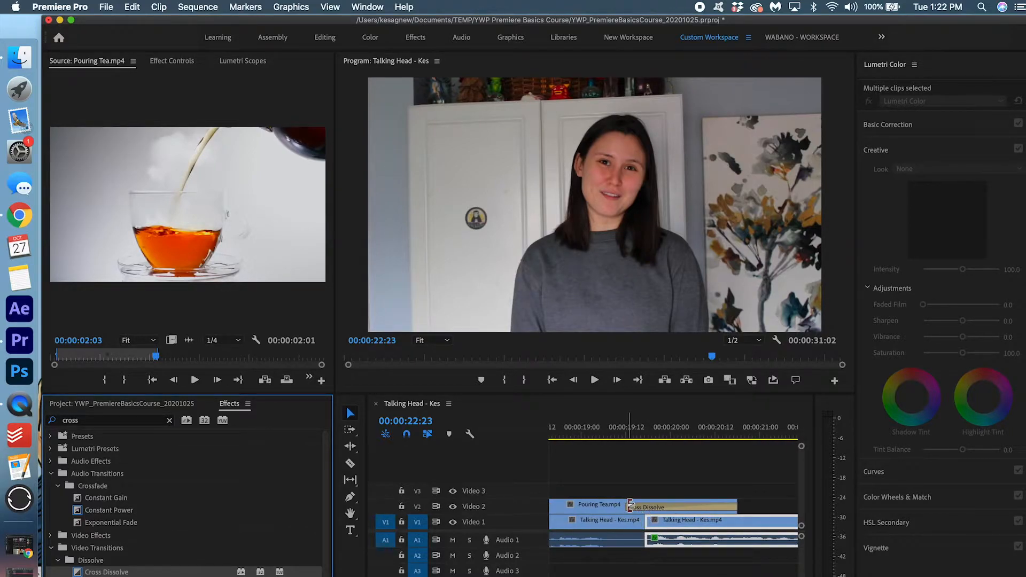
left_click_drag(630, 505, 654, 505)
scroll(654, 505, "down", 4)
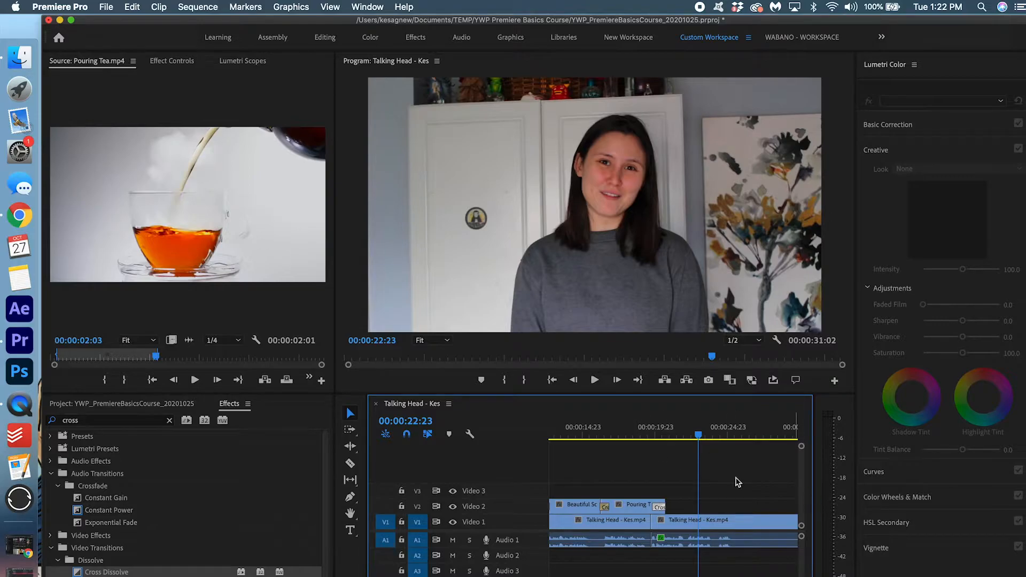
left_click(578, 430)
key("space")
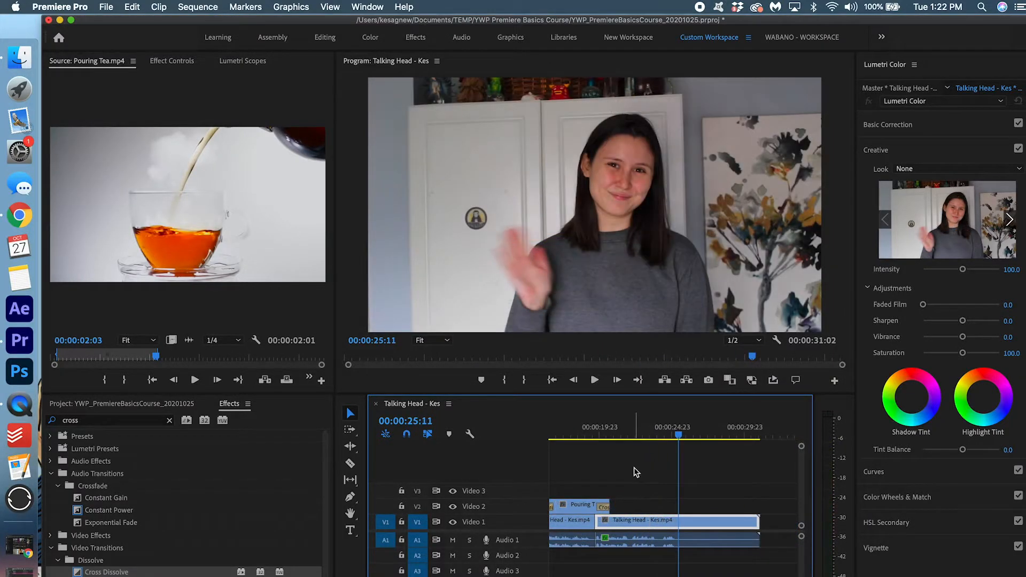
Remove the talking head's tail and end it with a Cross Dissolve and a Constant Power audio fade
left_click_drag(764, 476, 721, 495)
key("super+k")
key("Delete")
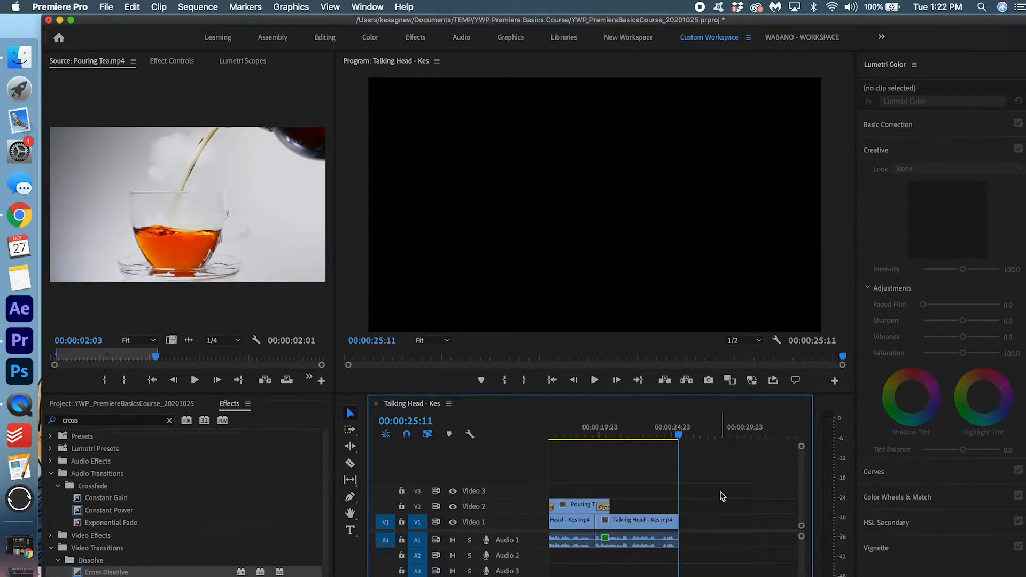
scroll(675, 519, "up", 3)
scroll(674, 519, "left", 2)
scroll(675, 520, "down", 2)
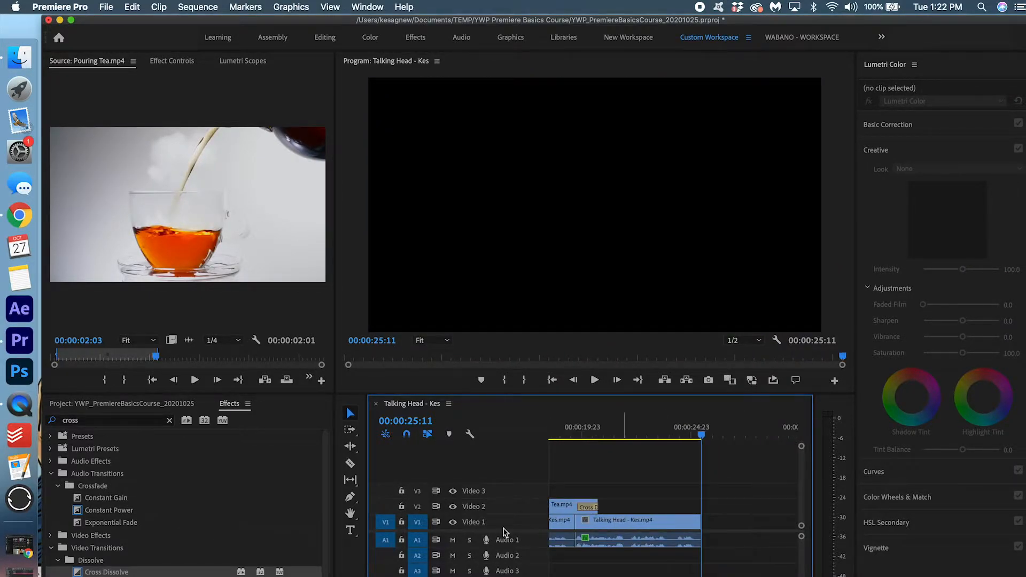
left_click_drag(107, 572, 699, 521)
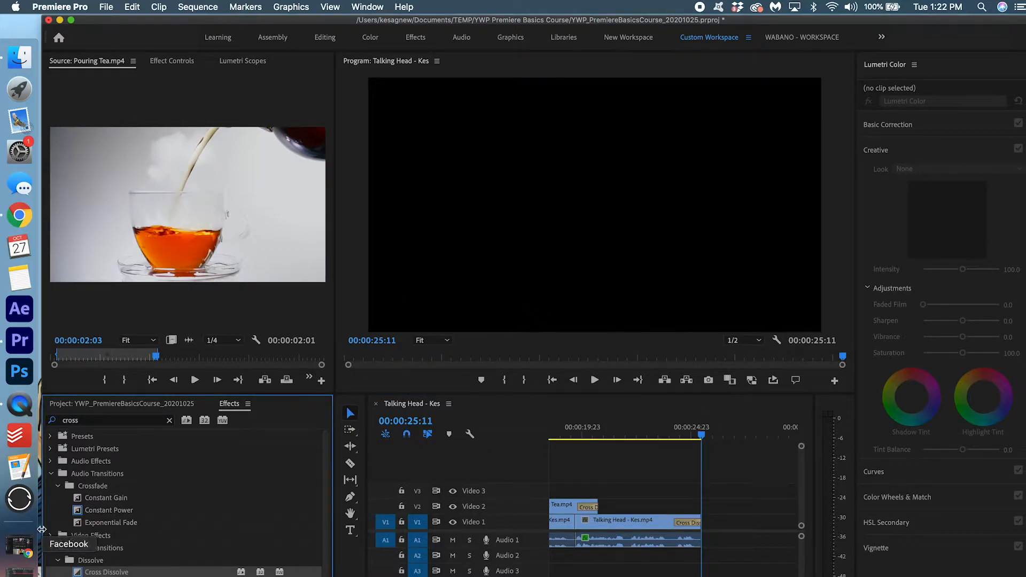
left_click_drag(106, 510, 698, 543)
key("minus")
key("minus")
key("minus")
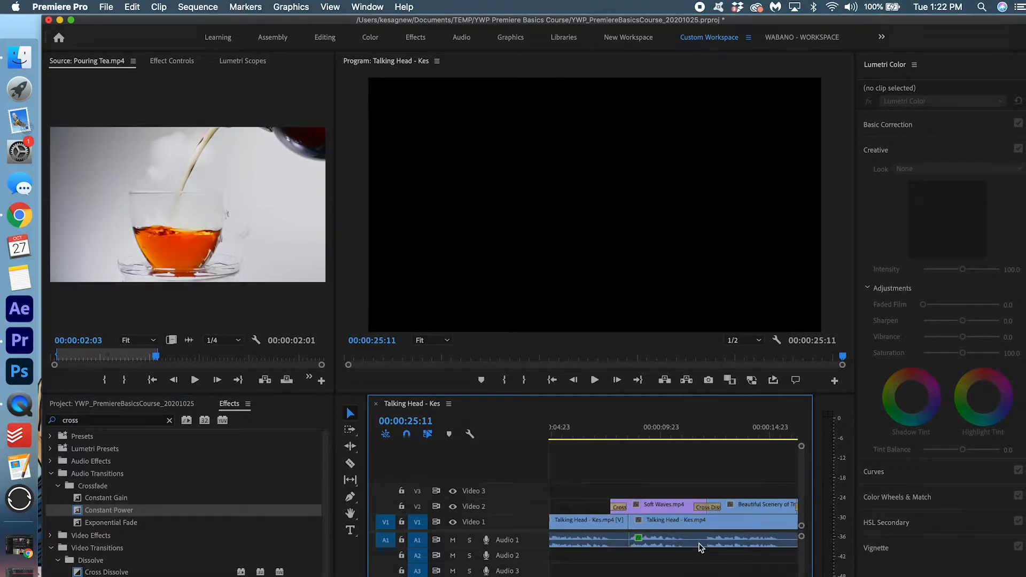
Add a two-frame Constant Power crossfade at the Audio 1 cut
scroll(651, 533, "up", 4)
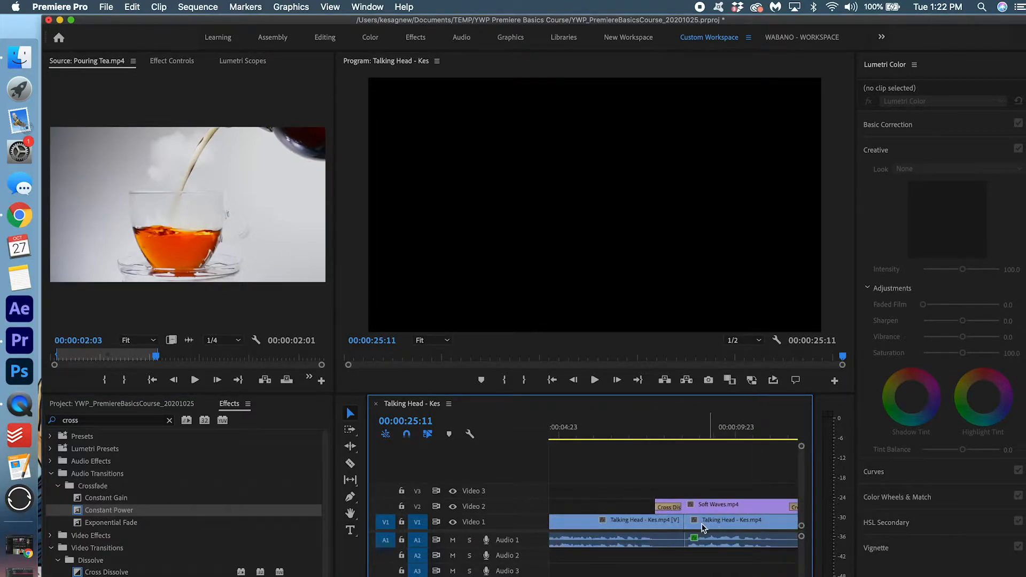
left_click_drag(134, 508, 685, 539)
left_click_drag(620, 539, 620, 538)
scroll(618, 539, "down", 4)
scroll(768, 529, "right", 3)
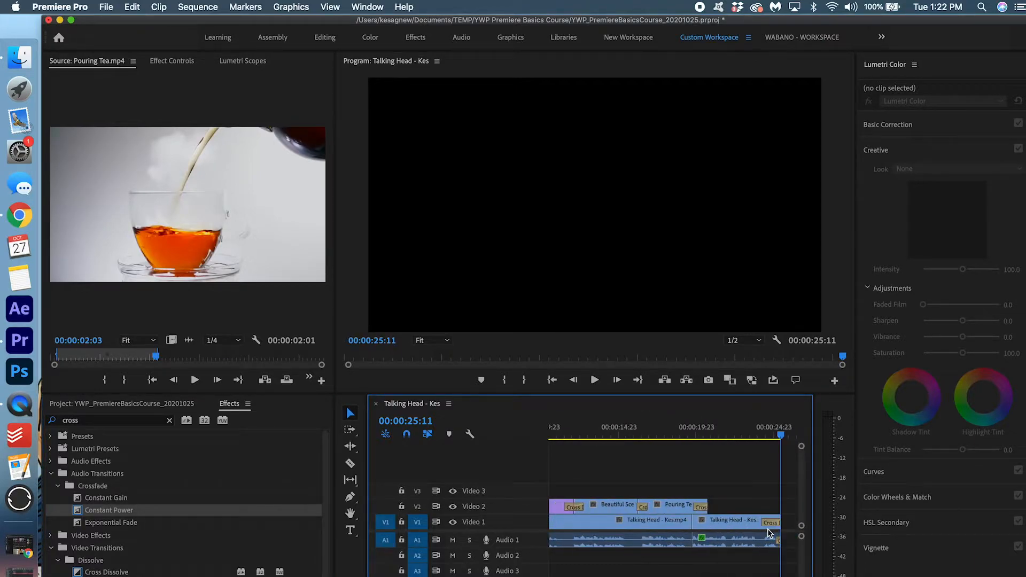
scroll(688, 543, "up", 5)
left_click_drag(121, 509, 690, 538)
left_click_drag(525, 540, 525, 540)
scroll(682, 570, "down", 4)
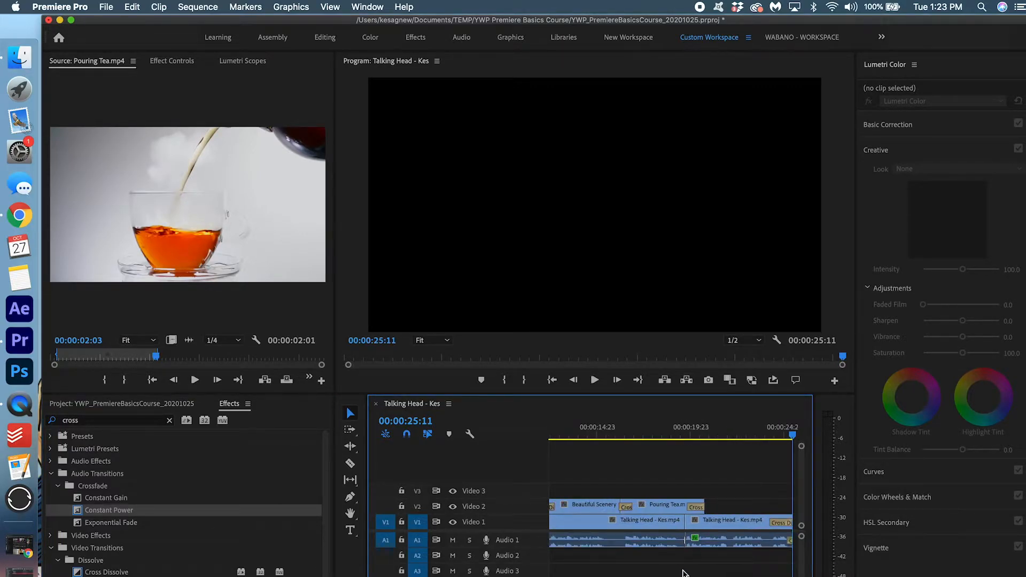
scroll(683, 572, "down", 3)
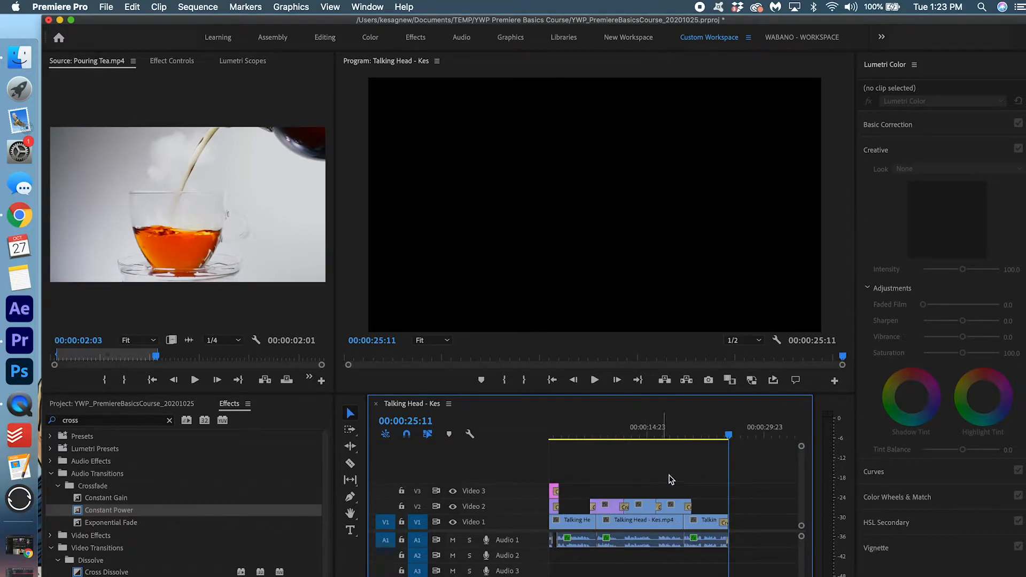
Place the playhead at 09:22 and select the Soft Waves b-roll clip on V2
left_click_drag(590, 433, 628, 438)
left_click(631, 507)
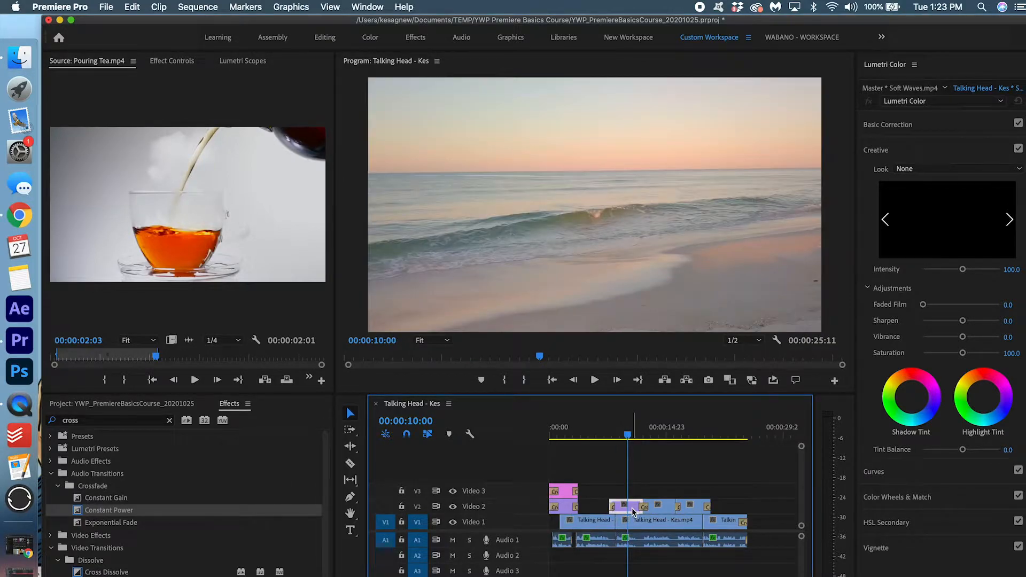
left_click_drag(626, 432, 648, 435)
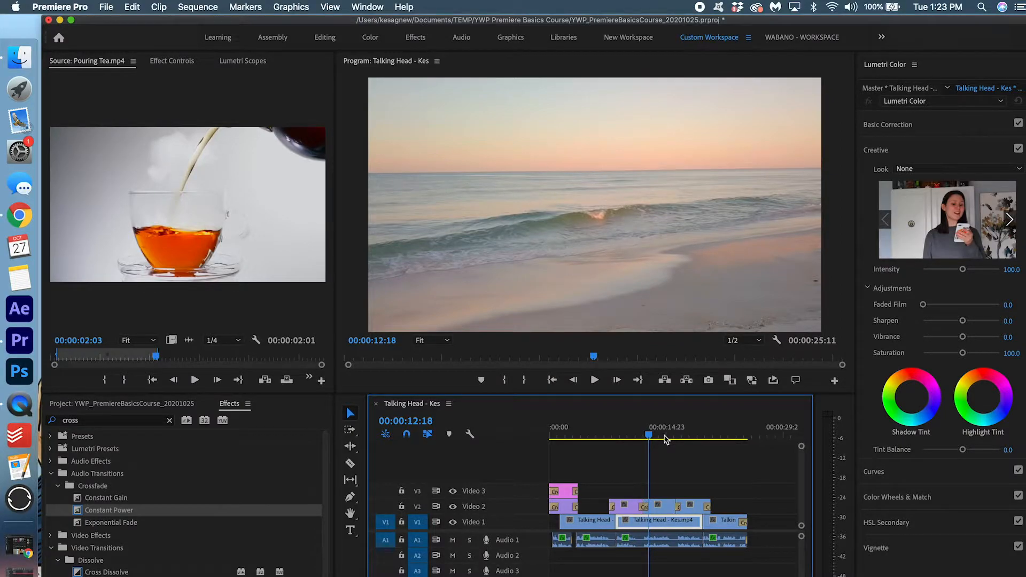
left_click_drag(648, 437, 628, 434)
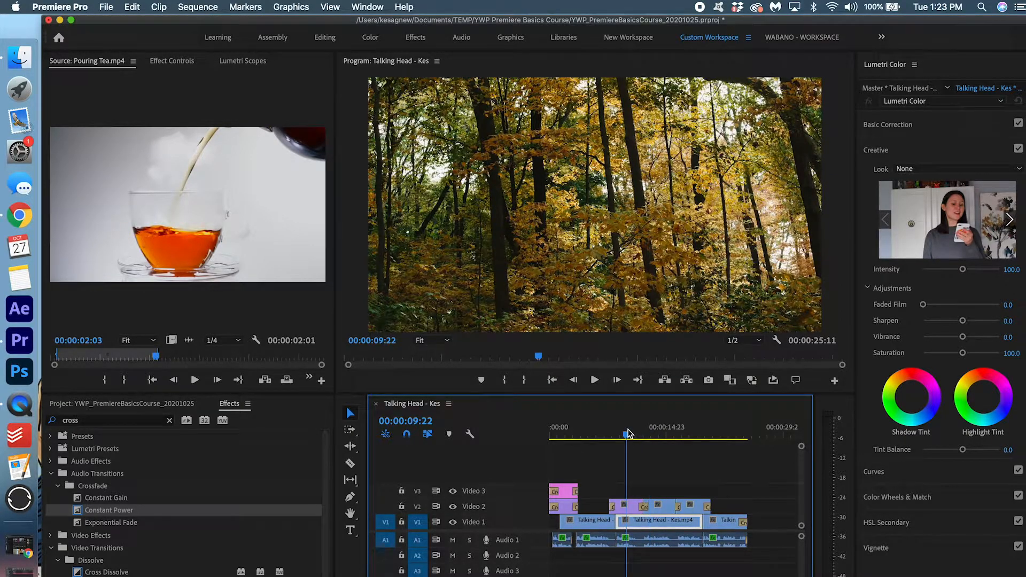
scroll(623, 519, "up", 3)
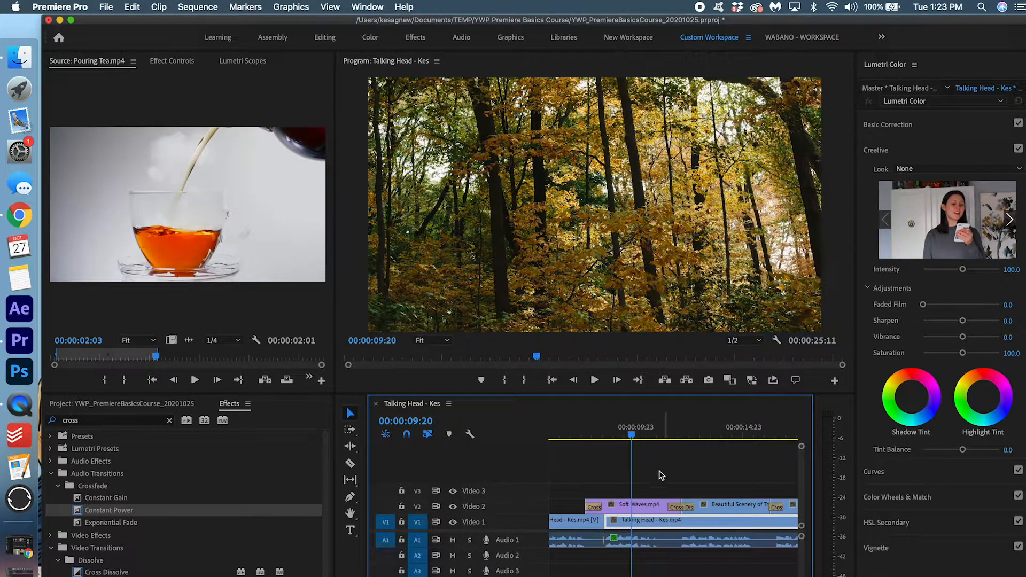
left_click(645, 505)
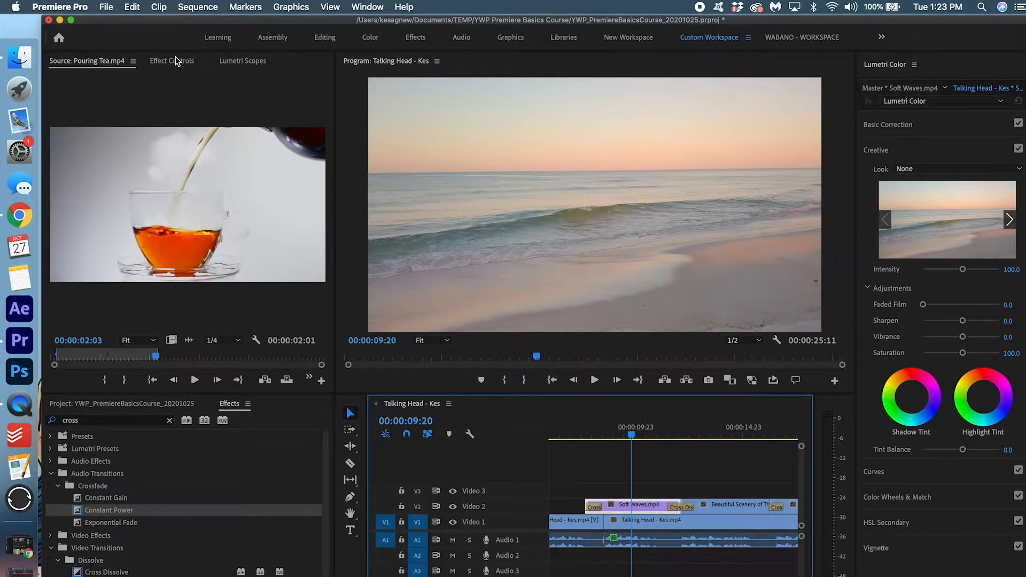
Enable Scale keyframes on Soft Waves, add a 110 keyframe later in the clip, and preview
left_click(176, 60)
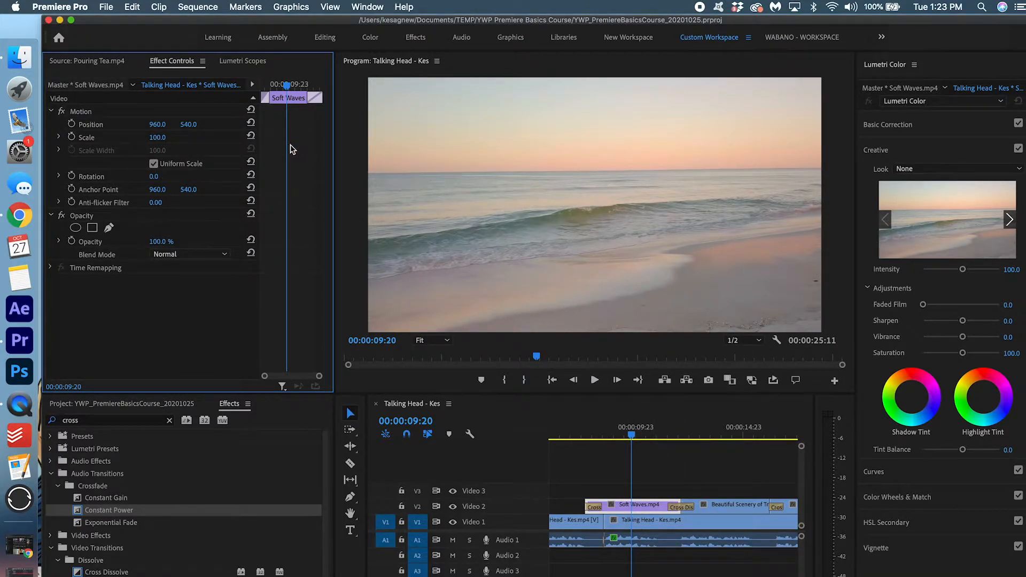
left_click(71, 138)
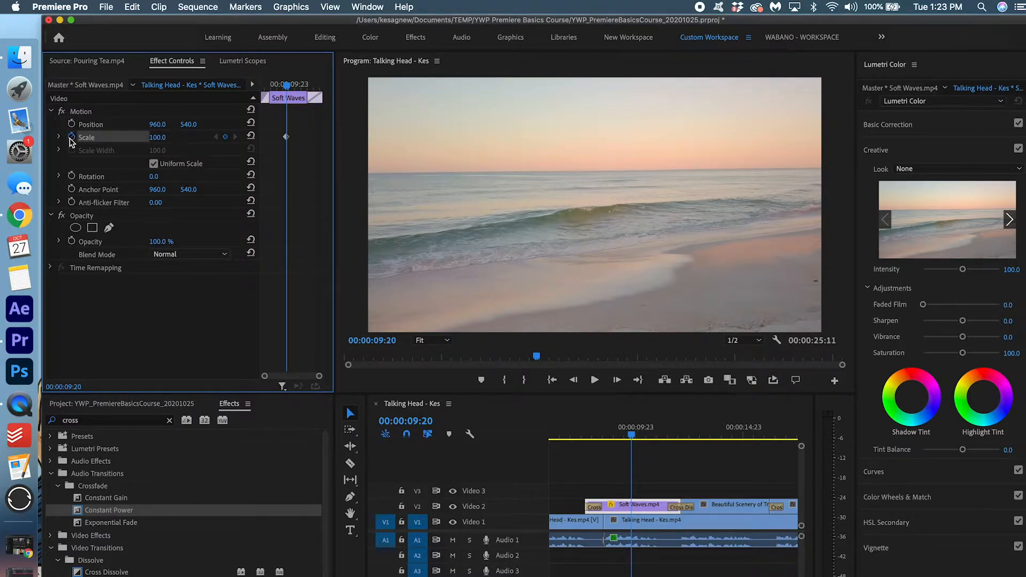
left_click(225, 136)
left_click(163, 138)
type("110")
key("Return")
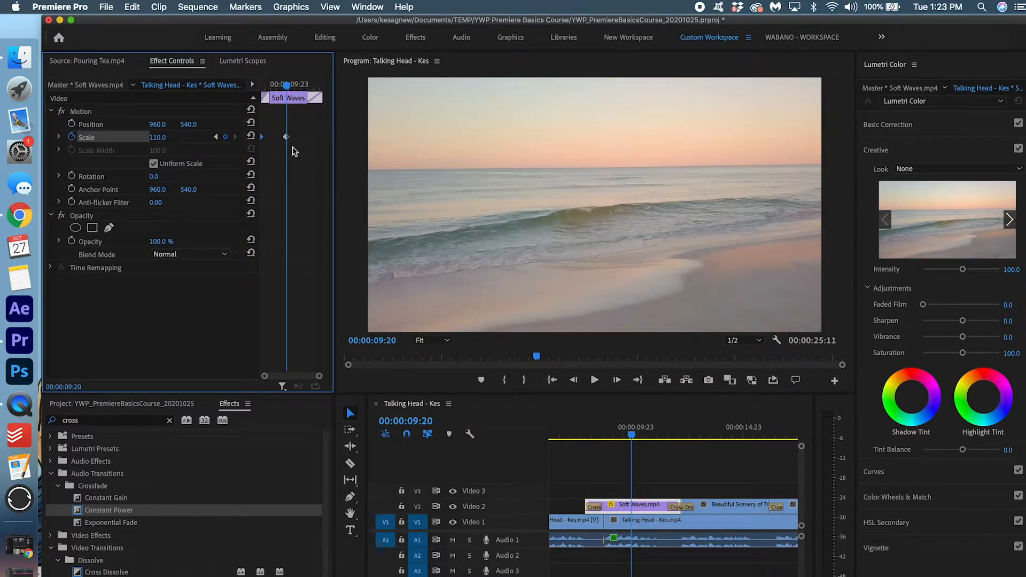
left_click_drag(286, 137, 407, 147)
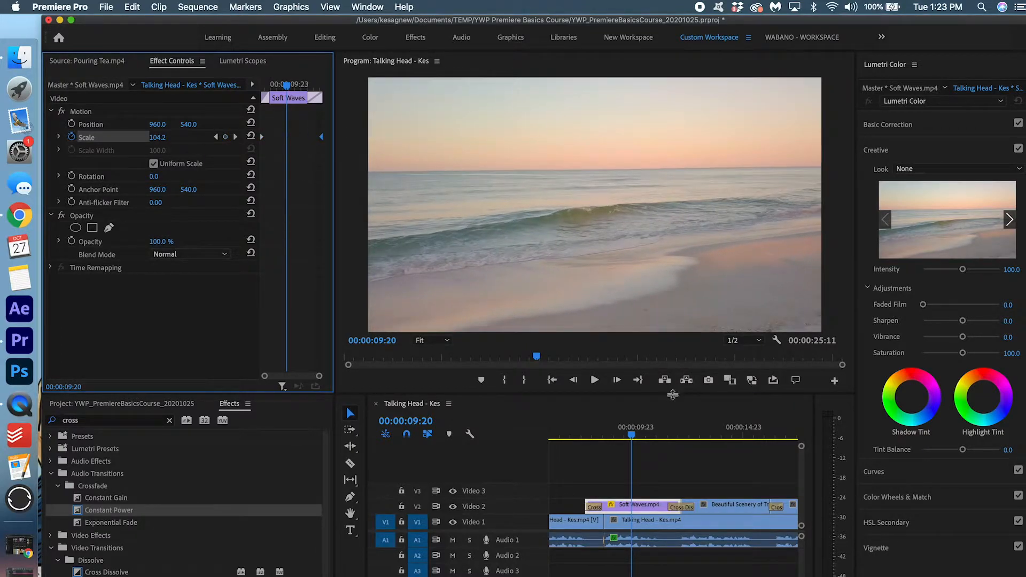
left_click(588, 430)
key("space")
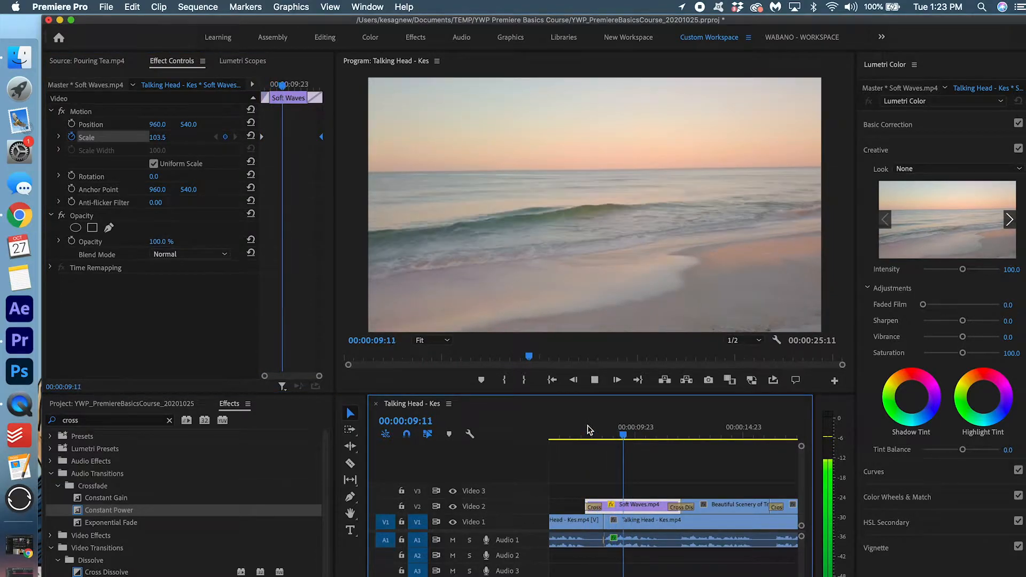
key("space")
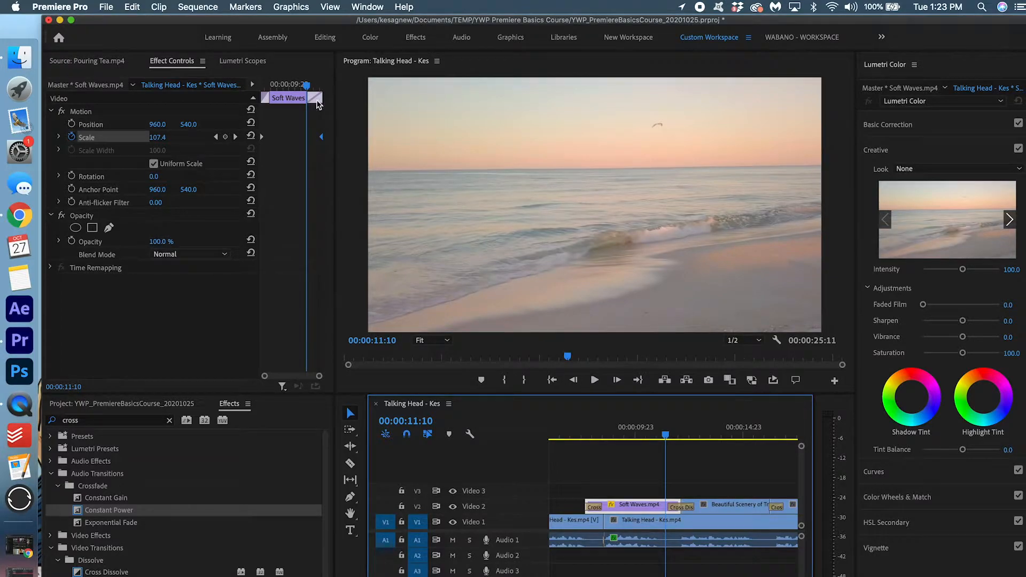
Change the end keyframe to 120 at the clip's end and preview the push-in
left_click_drag(321, 137, 306, 137)
left_click(156, 137)
type("120")
key("Return")
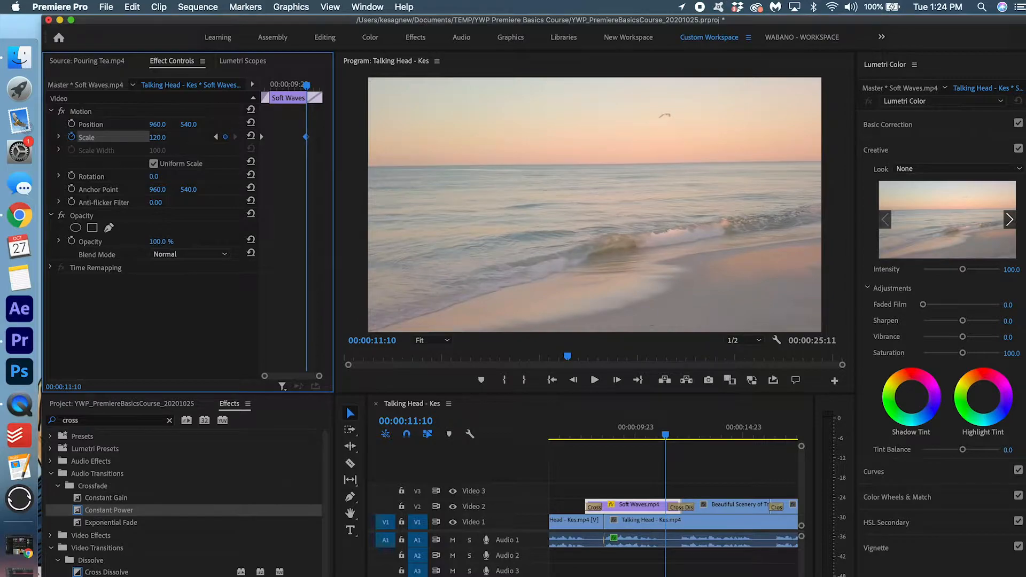
left_click_drag(305, 137, 388, 141)
left_click_drag(284, 84, 240, 90)
left_click(583, 427)
key("space")
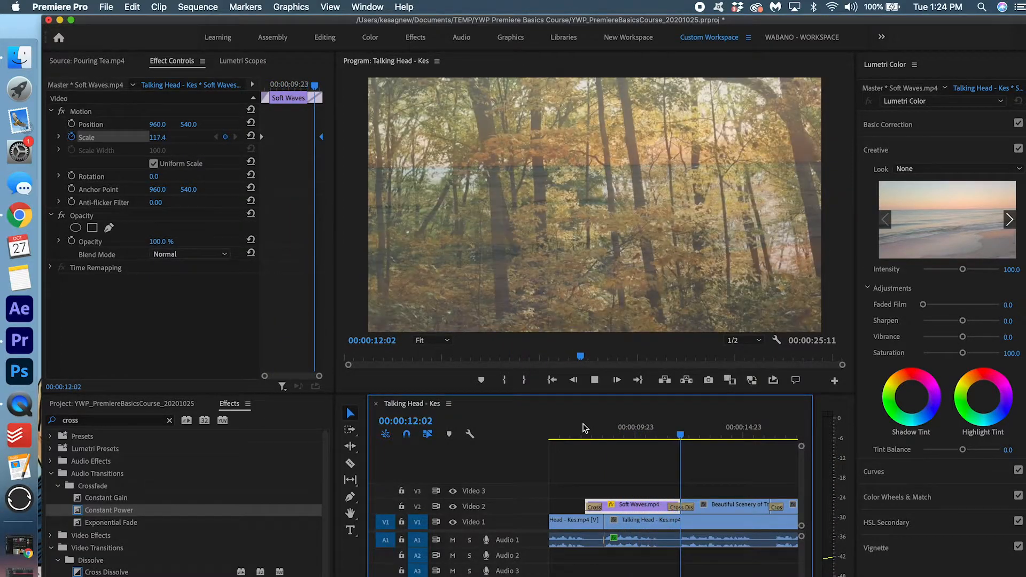
scroll(714, 570, "right", 2)
left_click_drag(581, 430, 558, 428)
scroll(588, 462, "left", 1)
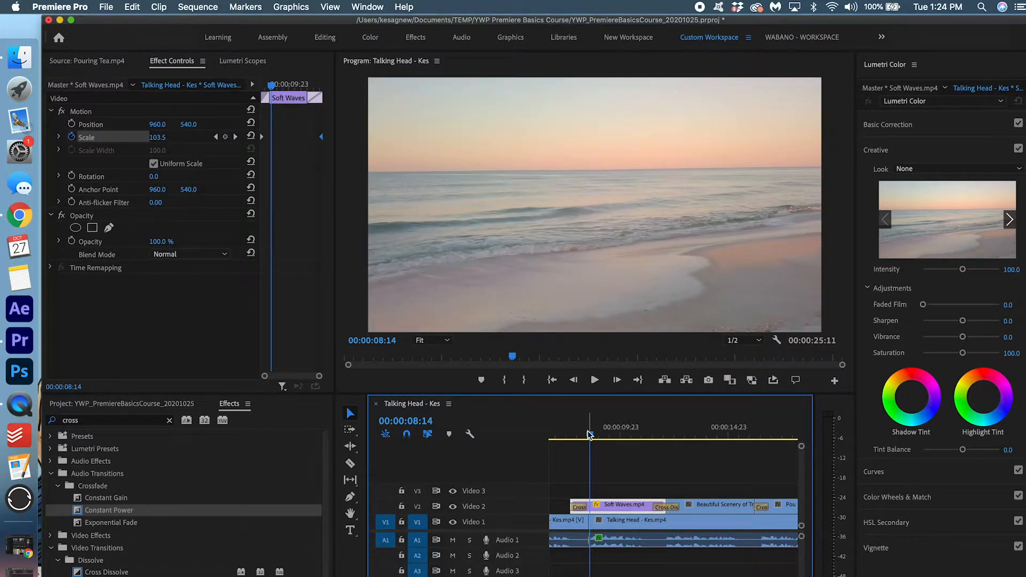
left_click_drag(610, 431, 691, 441)
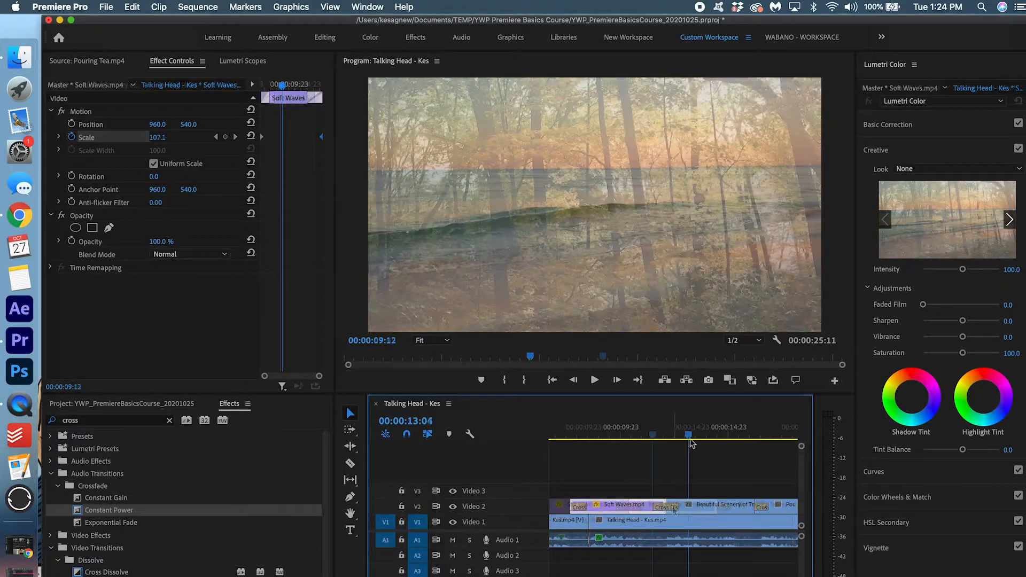
scroll(692, 441, "right", 1)
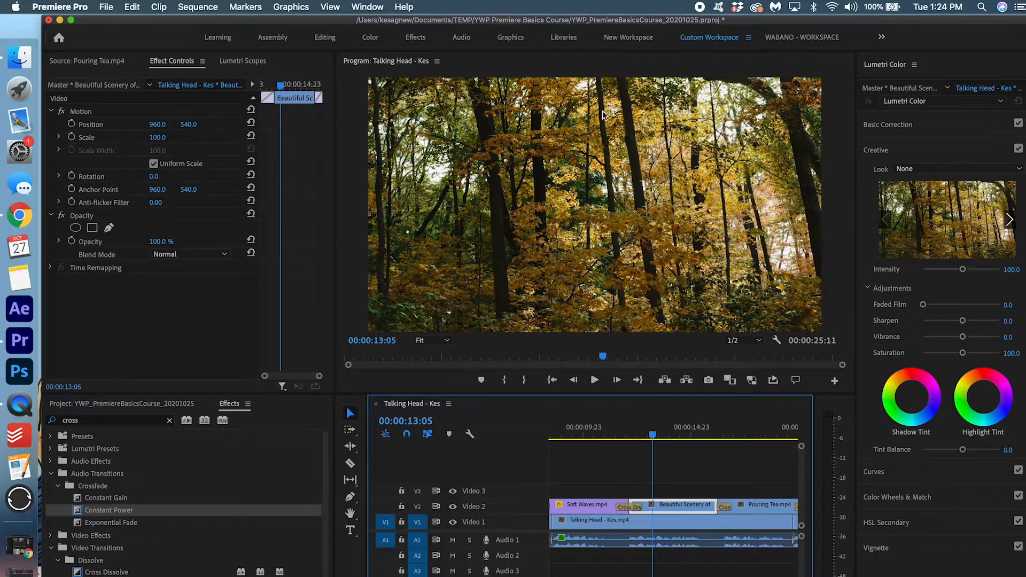
Scale the forest shot to 109 and keyframe Position X from 1045 leftward to the clip end, then preview
left_click_drag(154, 139, 195, 126)
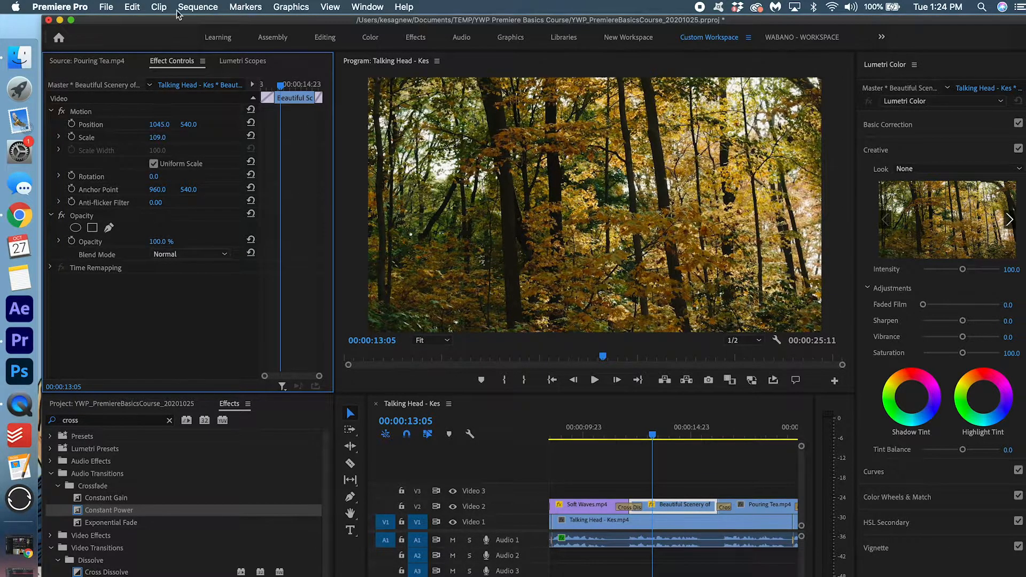
left_click(72, 123)
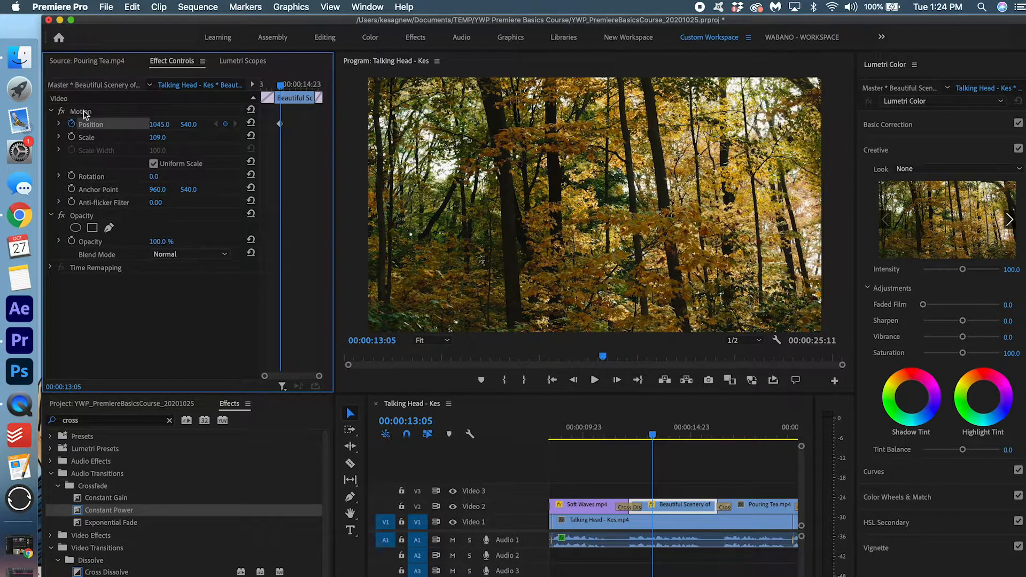
left_click_drag(280, 126, 258, 126)
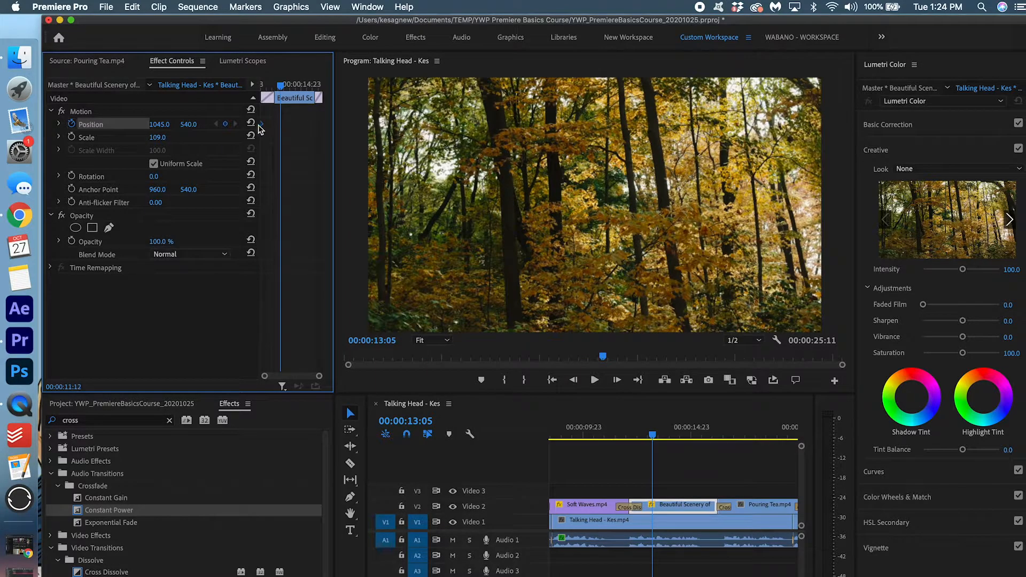
left_click(226, 124)
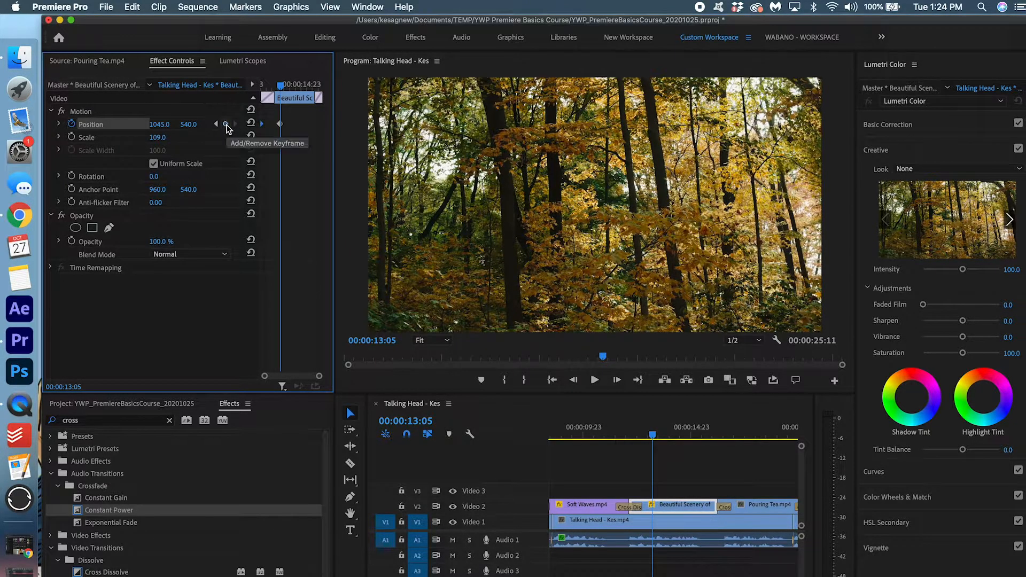
left_click_drag(167, 126, 108, 126)
left_click_drag(279, 124, 537, 112)
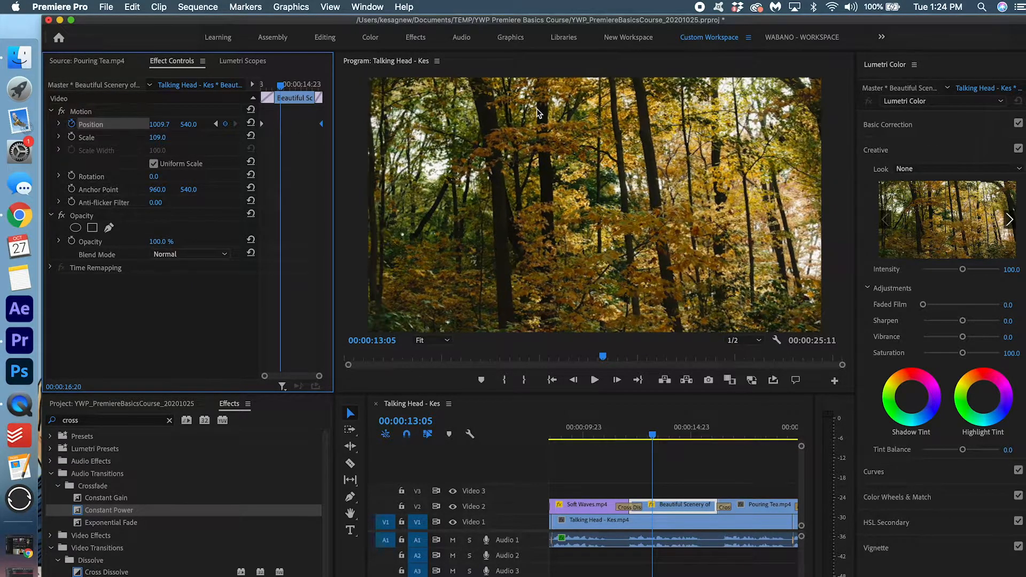
left_click(616, 427)
key("space")
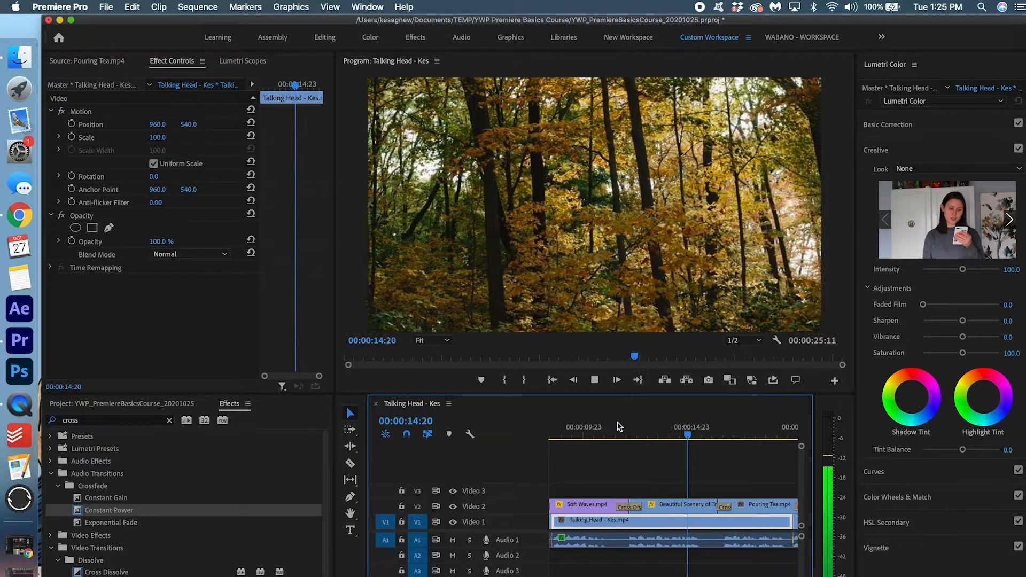
key("space")
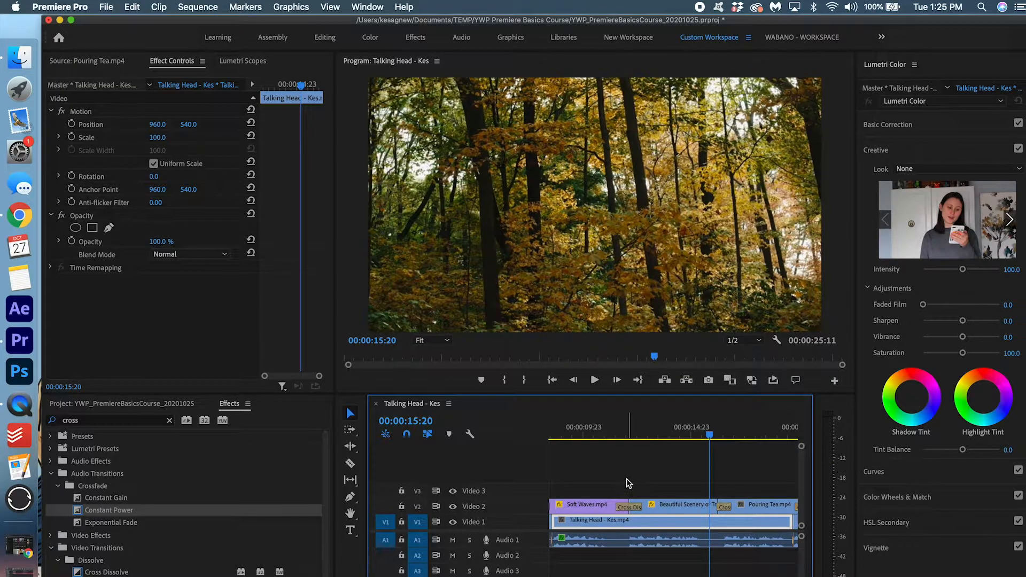
Move to 00:00:18:05 in the tea shot and select the Pouring Tea clip
scroll(624, 481, "right", 5)
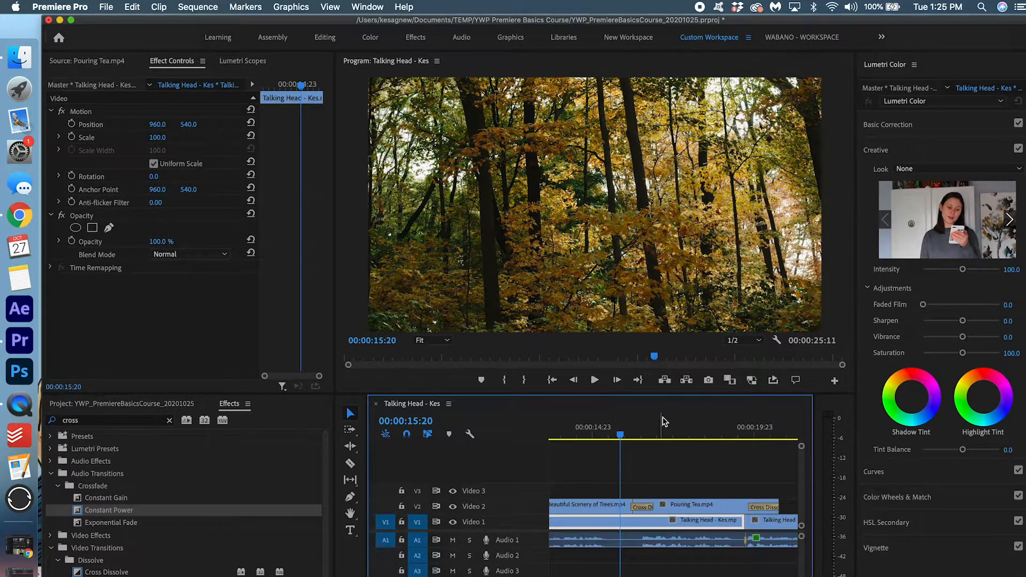
left_click(670, 427)
left_click(697, 427)
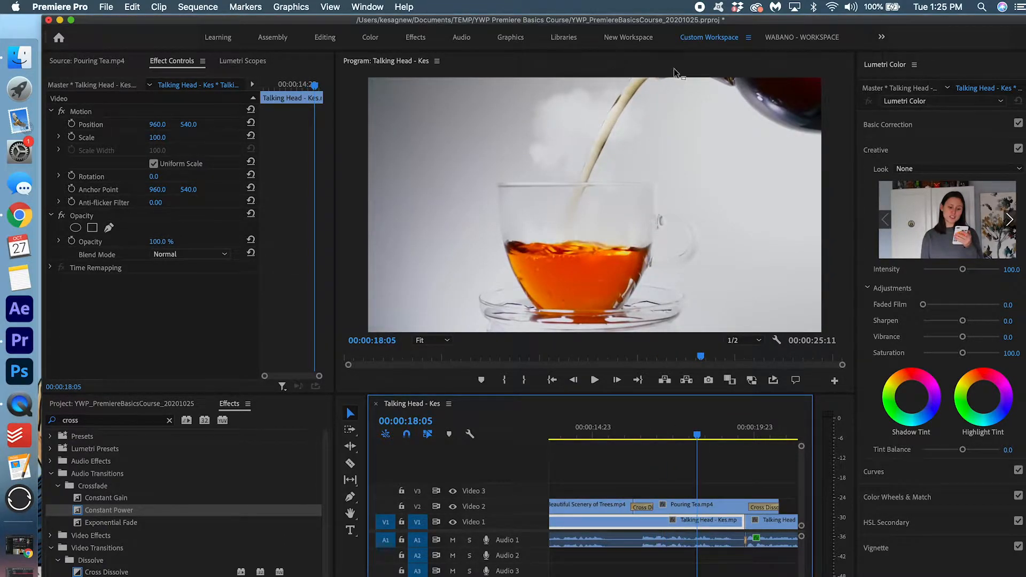
left_click_drag(158, 139, 167, 138)
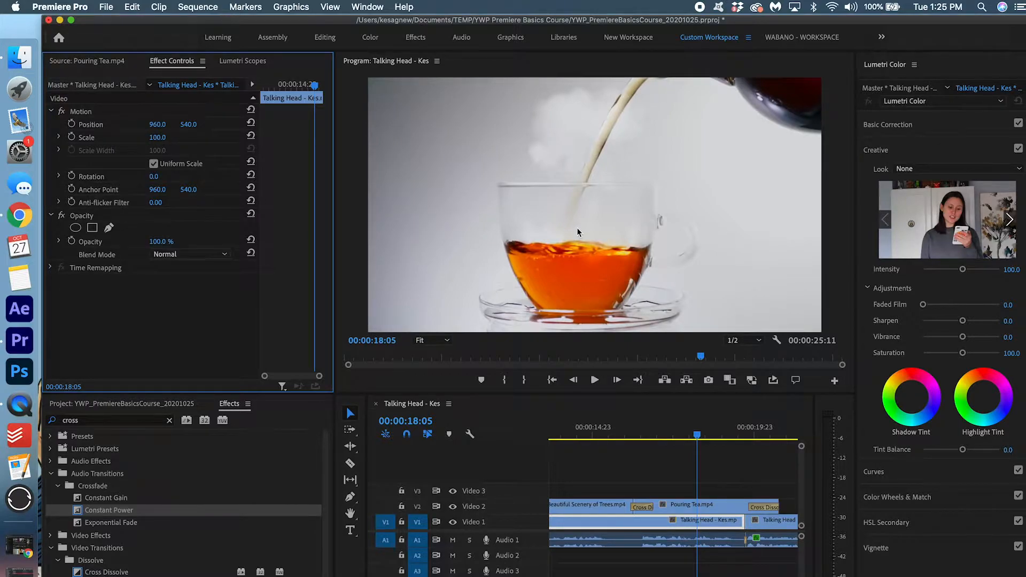
left_click(710, 504)
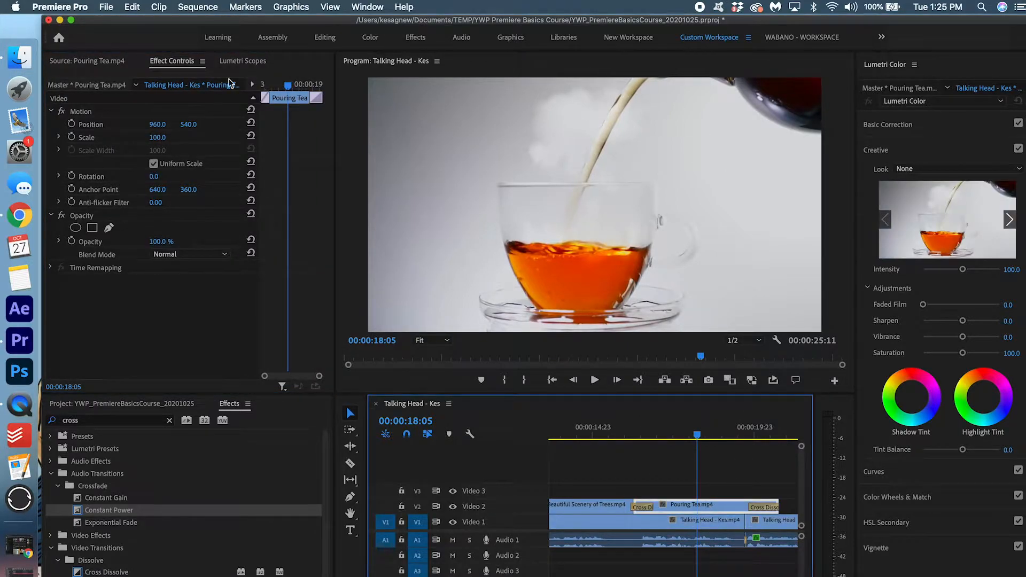
Enlarge the Pouring Tea shot to 122 and add start and end Position keyframes, then preview
left_click_drag(158, 138, 128, 125)
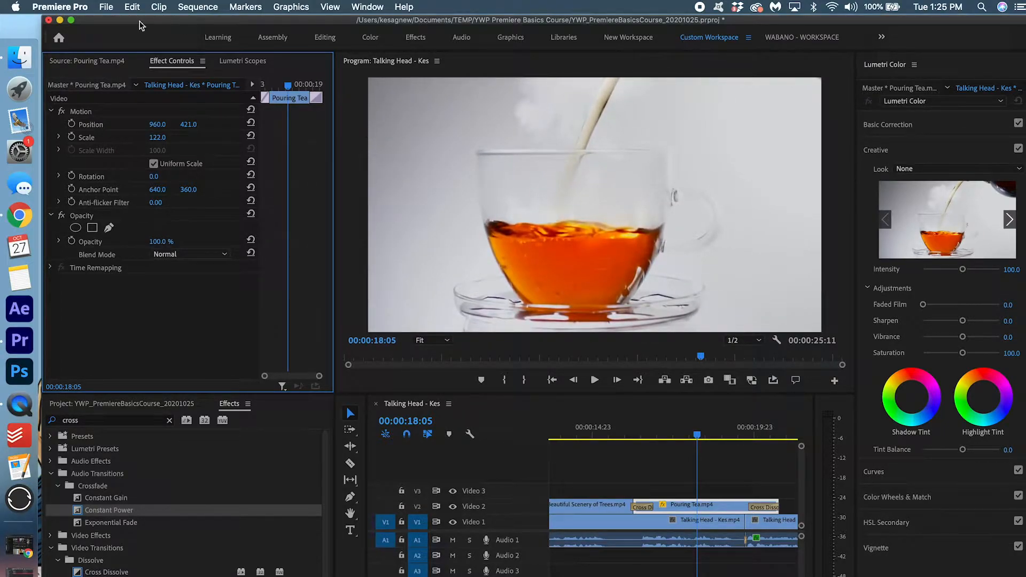
left_click(71, 124)
left_click_drag(289, 125, 197, 124)
left_click(225, 124)
left_click_drag(188, 124, 220, 124)
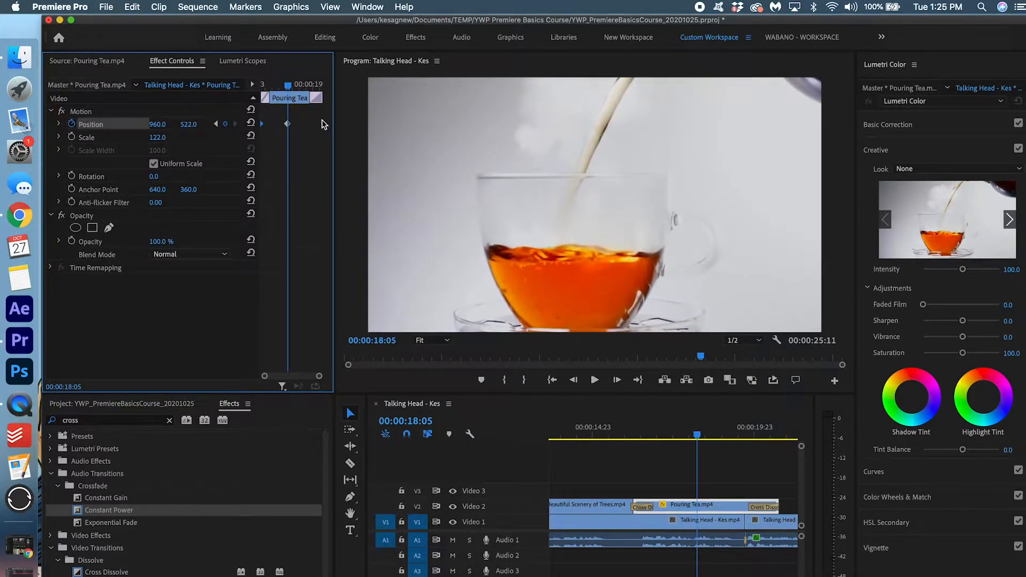
left_click_drag(287, 124, 411, 122)
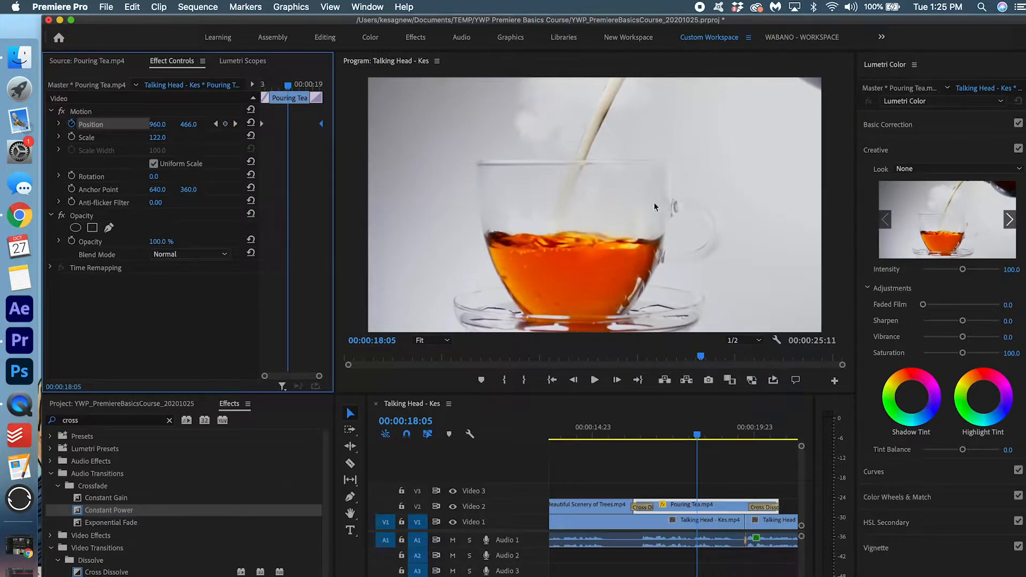
left_click(638, 436)
key("space")
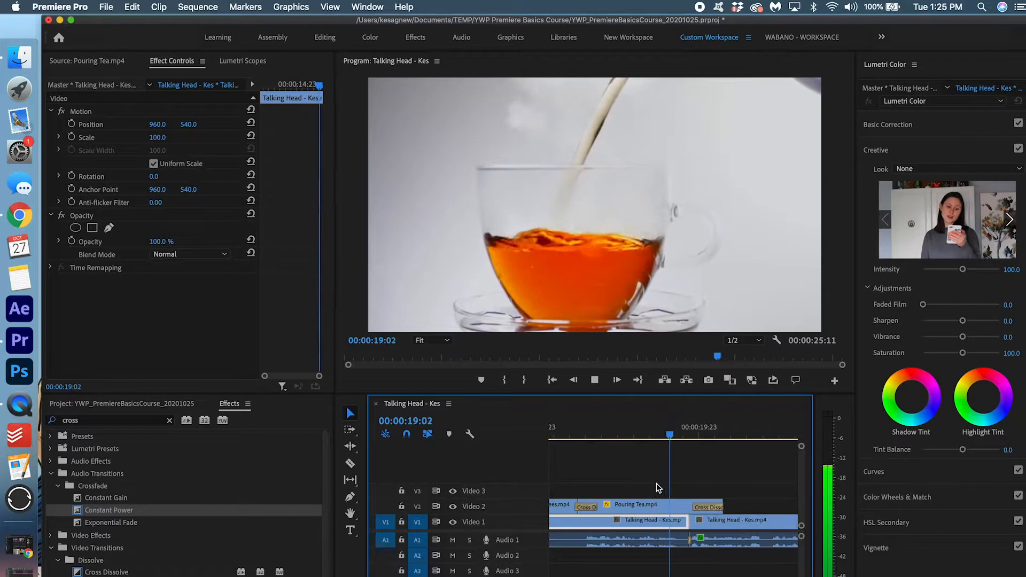
key("space")
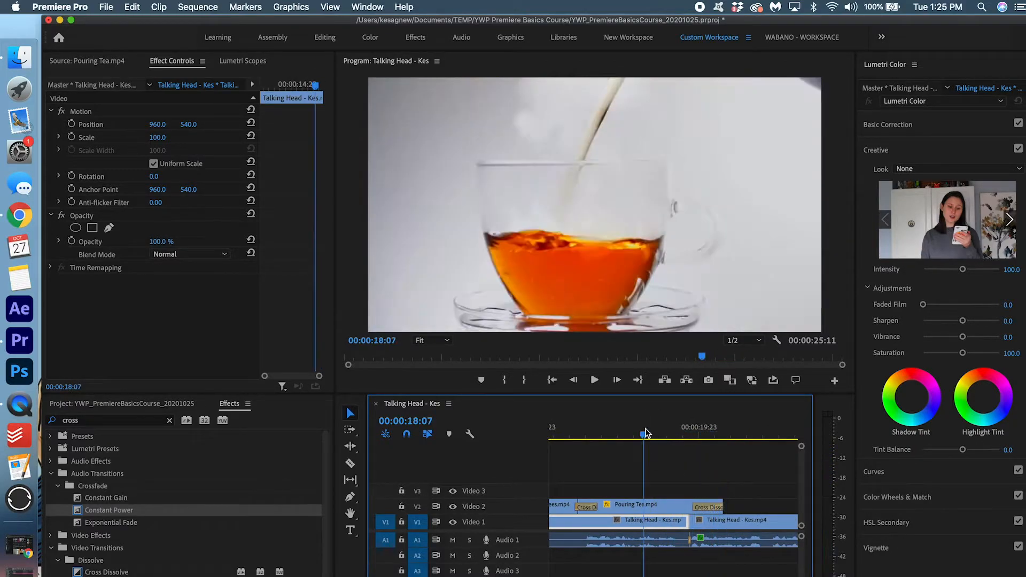
Raise the tea shot's end Position keyframe at the clip end and replay the upward drift
left_click(661, 502)
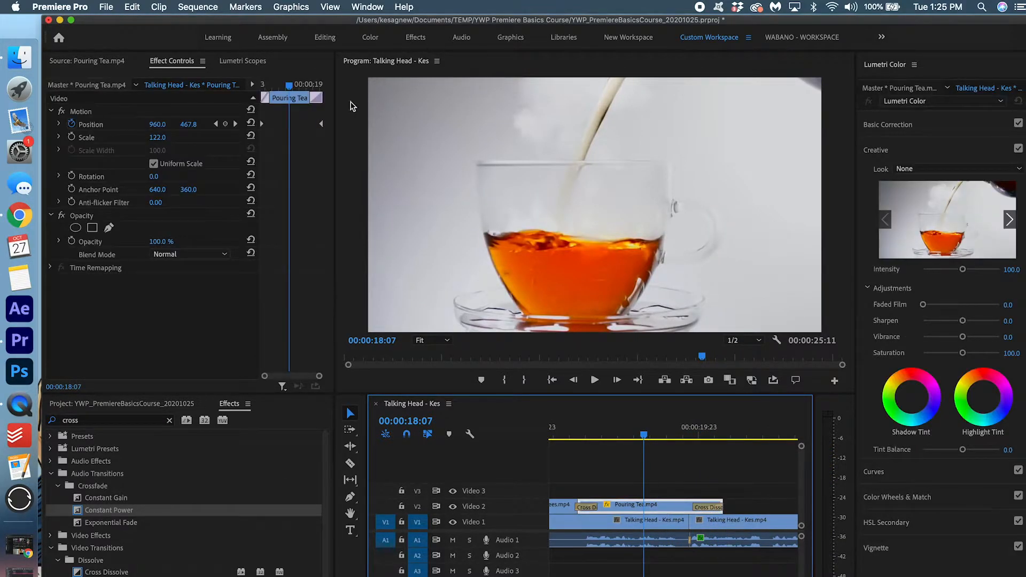
left_click_drag(320, 124, 289, 126)
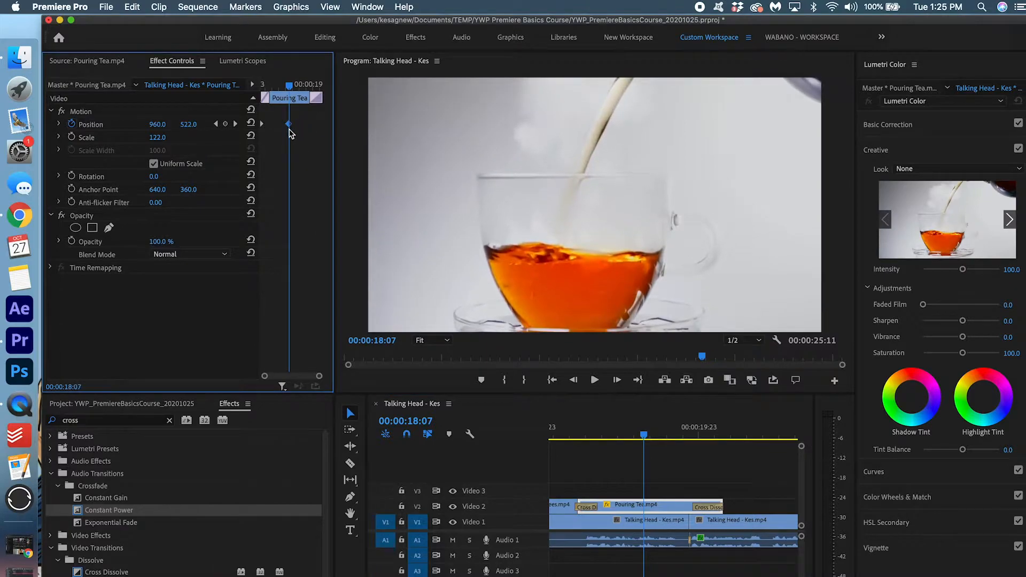
left_click_drag(192, 124, 144, 124)
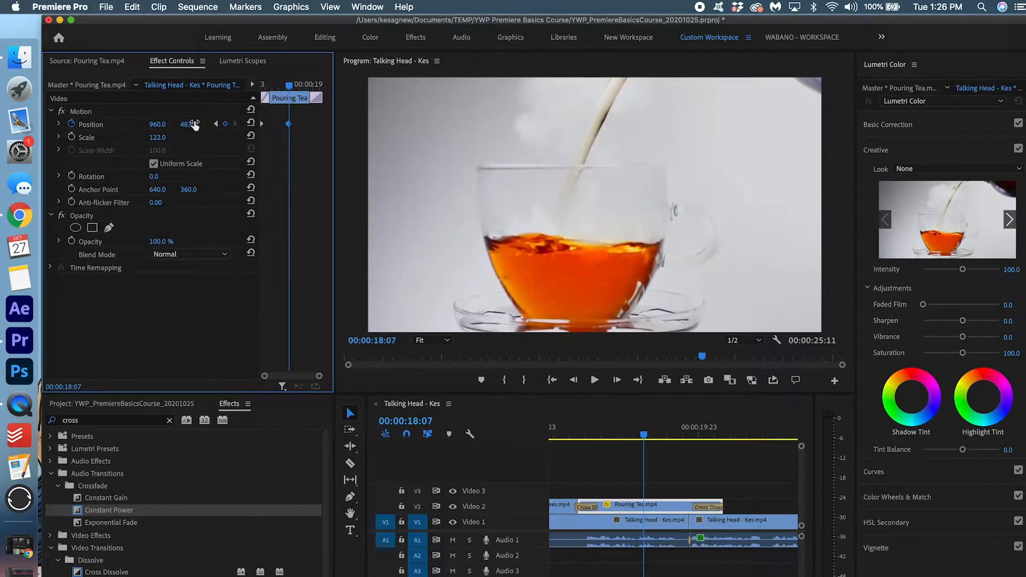
left_click_drag(289, 125, 513, 115)
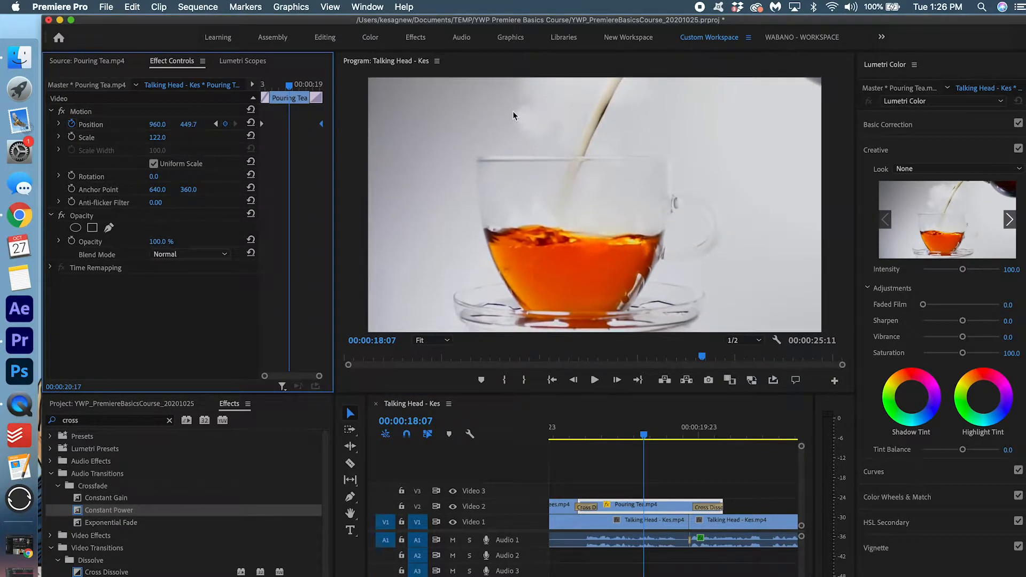
left_click(577, 429)
key("space")
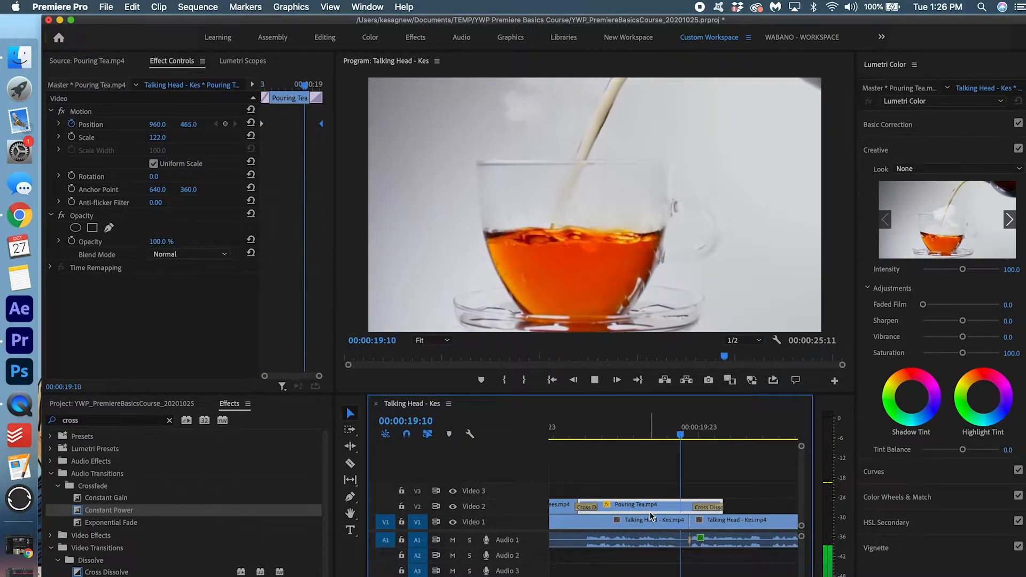
scroll(650, 512, "down", 3)
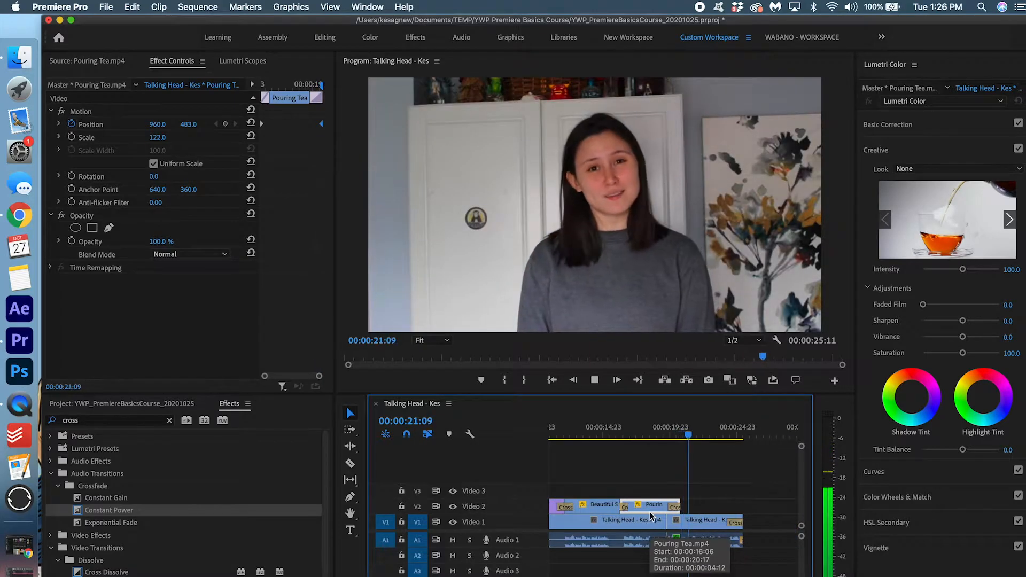
key("space")
scroll(650, 511, "left", 4)
scroll(650, 511, "down", 3)
mouse_move(578, 430)
left_mouse_down()
mouse_move(543, 433)
mouse_move(686, 430)
mouse_move(567, 436)
left_mouse_up()
scroll(542, 433, "up", 4)
scroll(543, 432, "down", 3)
scroll(564, 460, "up", 3)
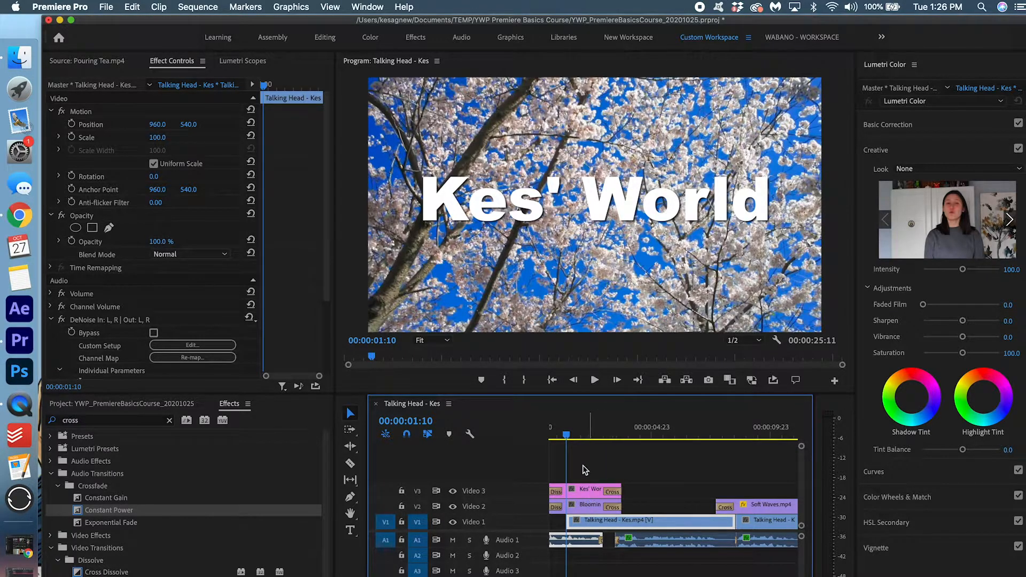
Set the opening title's scale to 90 with a Scale keyframe at its start
left_click(588, 489)
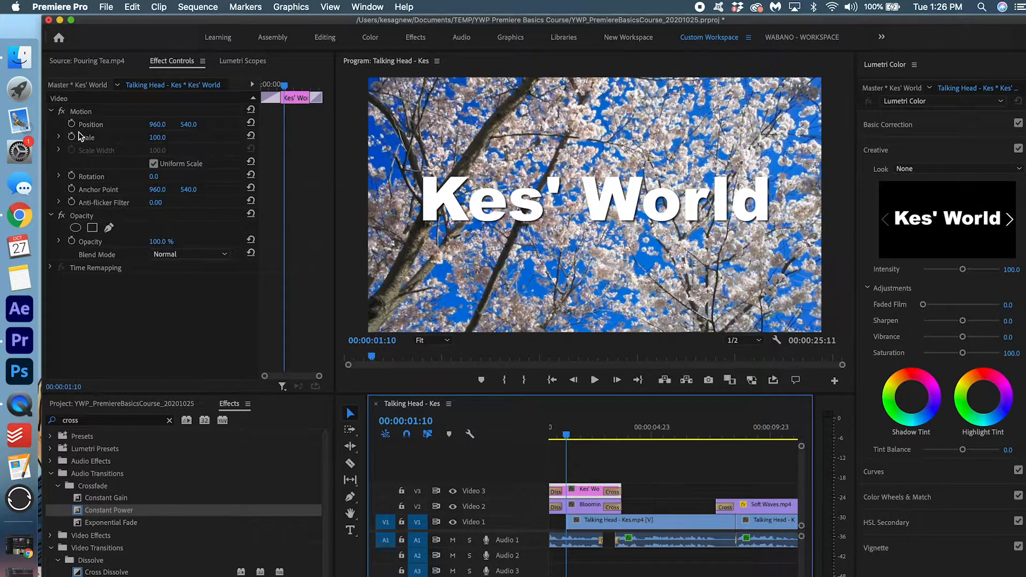
left_click(156, 138)
type("90")
key("Return")
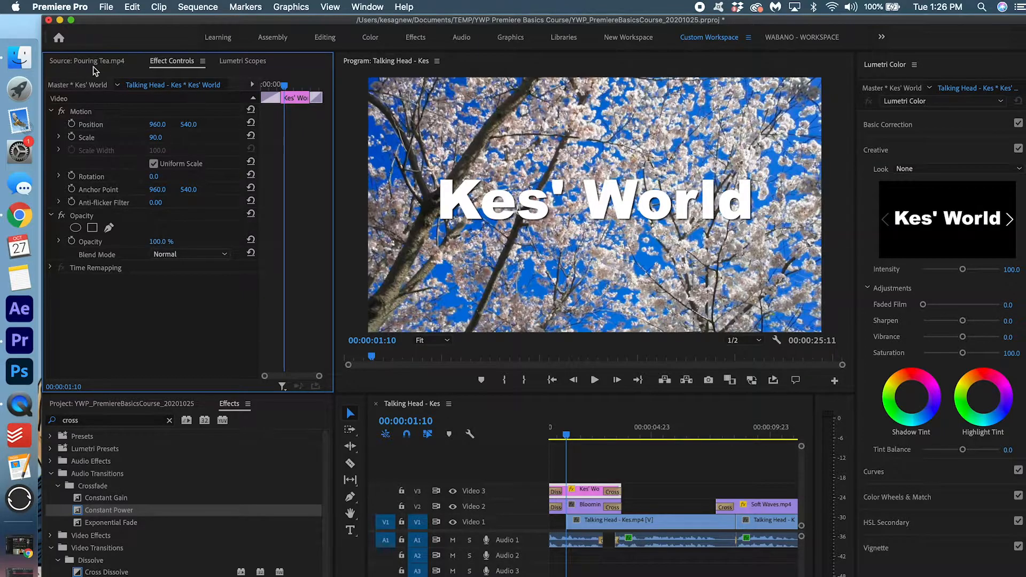
left_click(71, 138)
left_click_drag(283, 139, 261, 137)
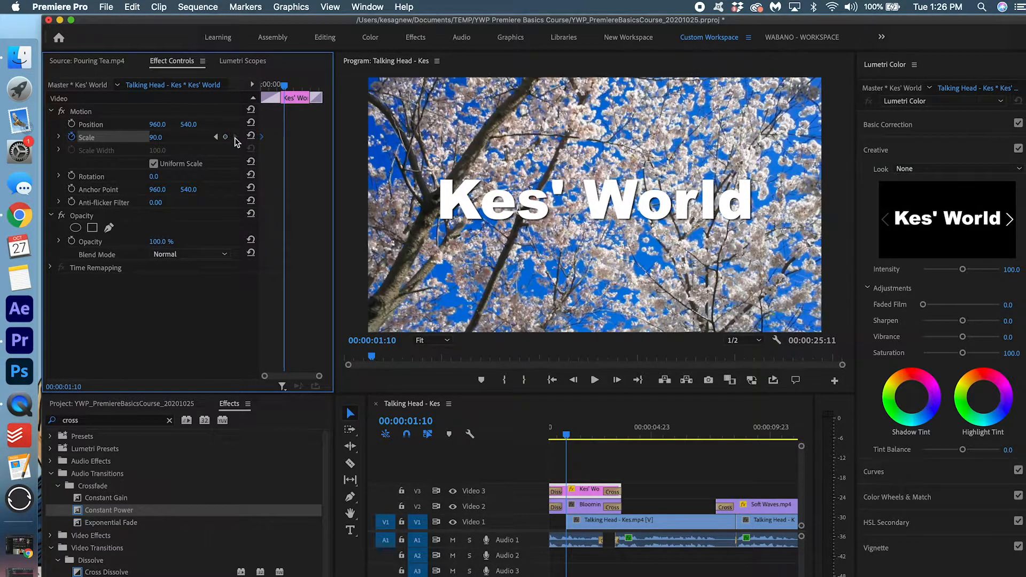
Add a later Scale keyframe at 100 and play back the title growing
left_click(225, 136)
left_click(163, 136)
type("100")
key("Return")
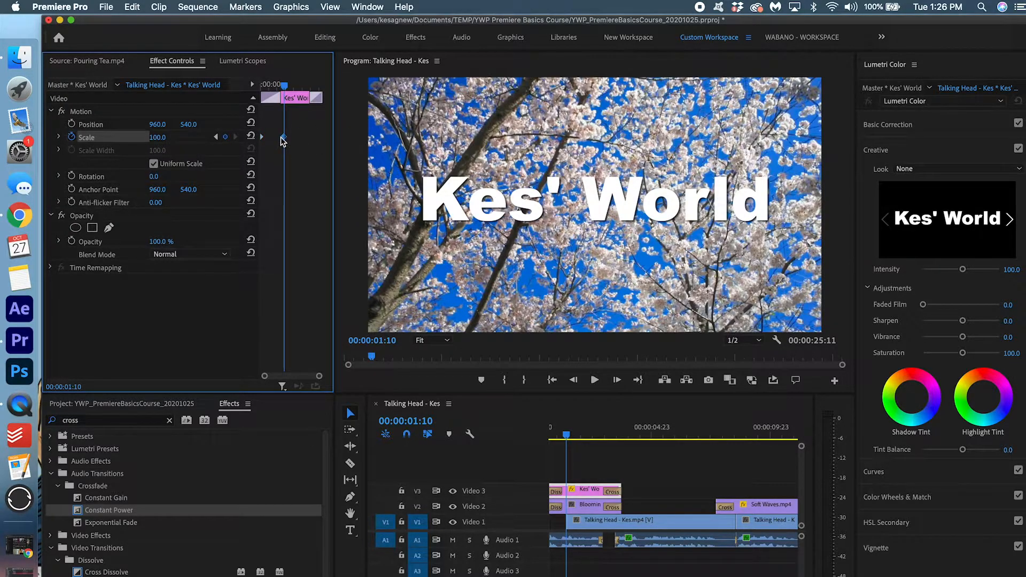
left_click_drag(283, 139, 321, 137)
scroll(662, 527, "left", 2)
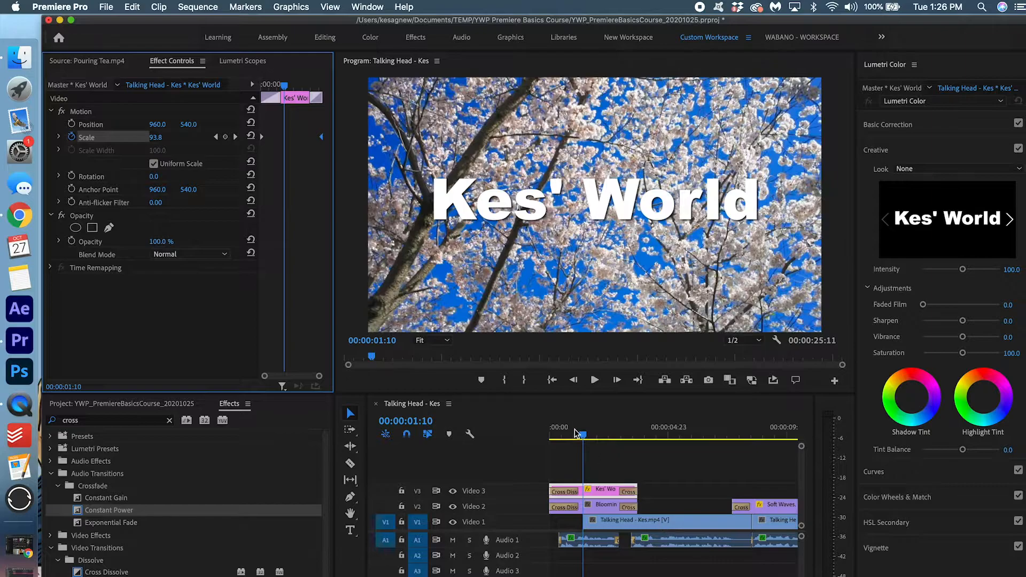
left_click_drag(576, 432, 553, 433)
key("space")
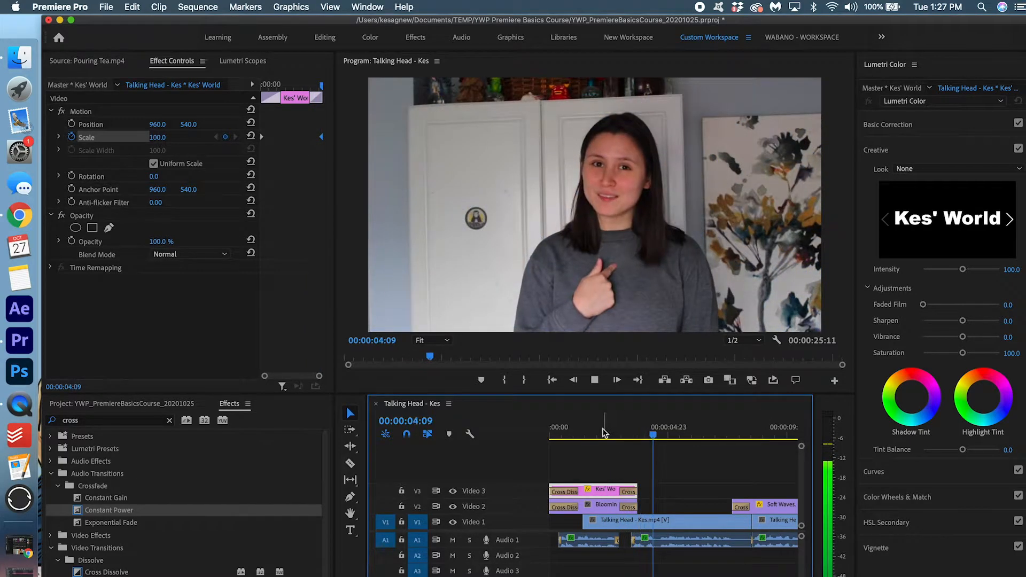
left_click_drag(606, 431, 551, 432)
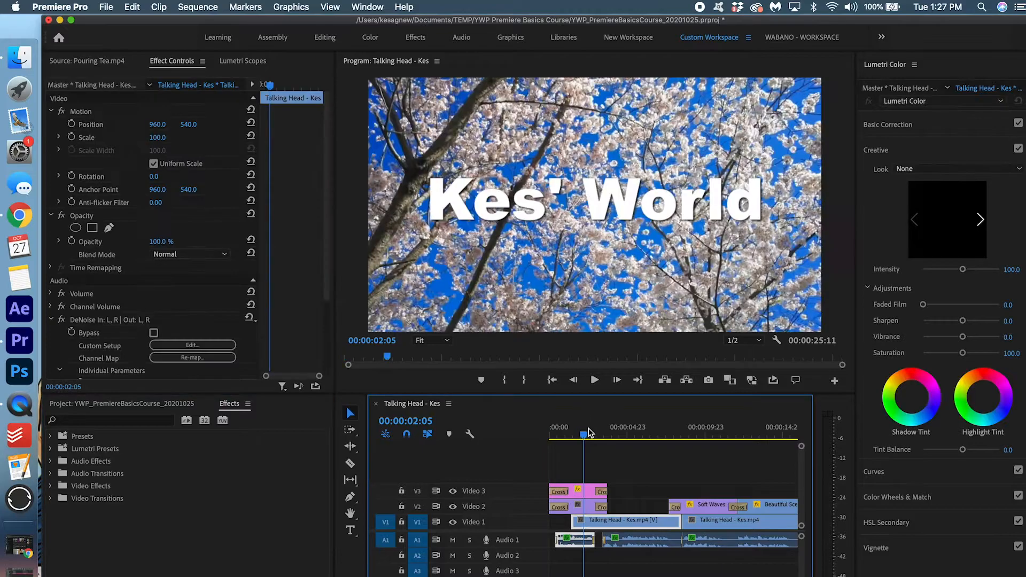
key("space")
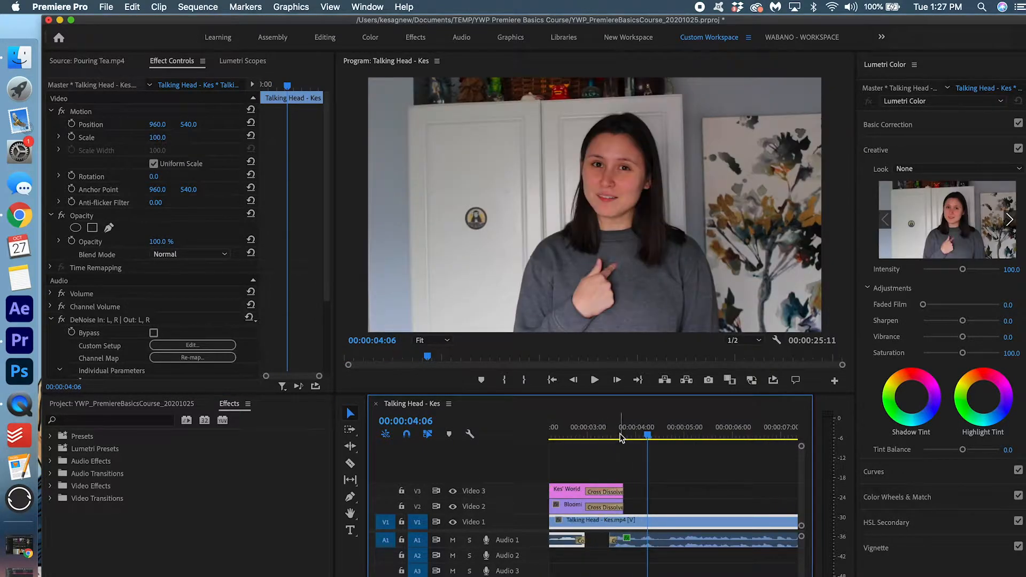
Put the playhead at four seconds and collapse the footage bin in the Project panel
left_click(636, 428)
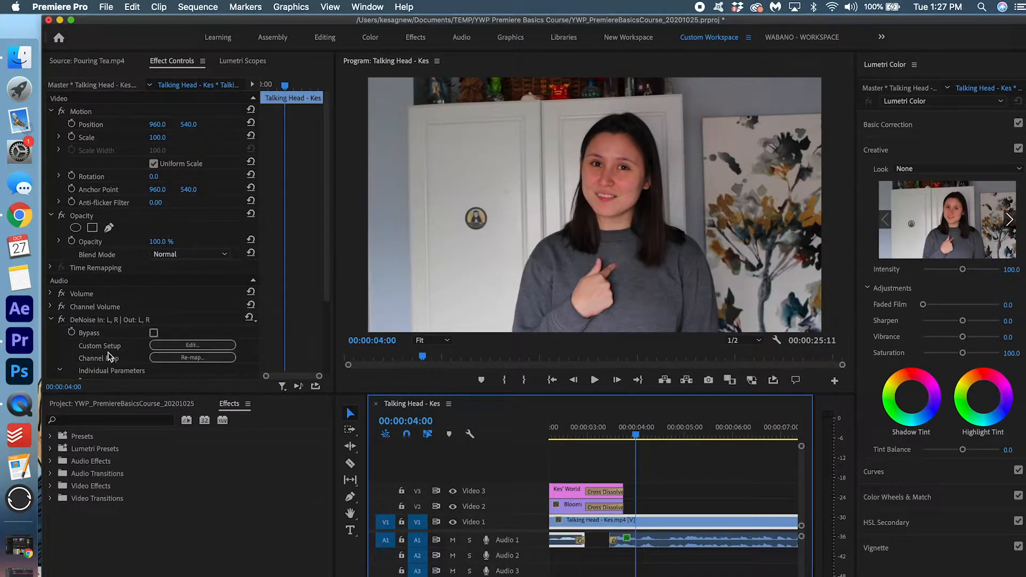
left_click(103, 405)
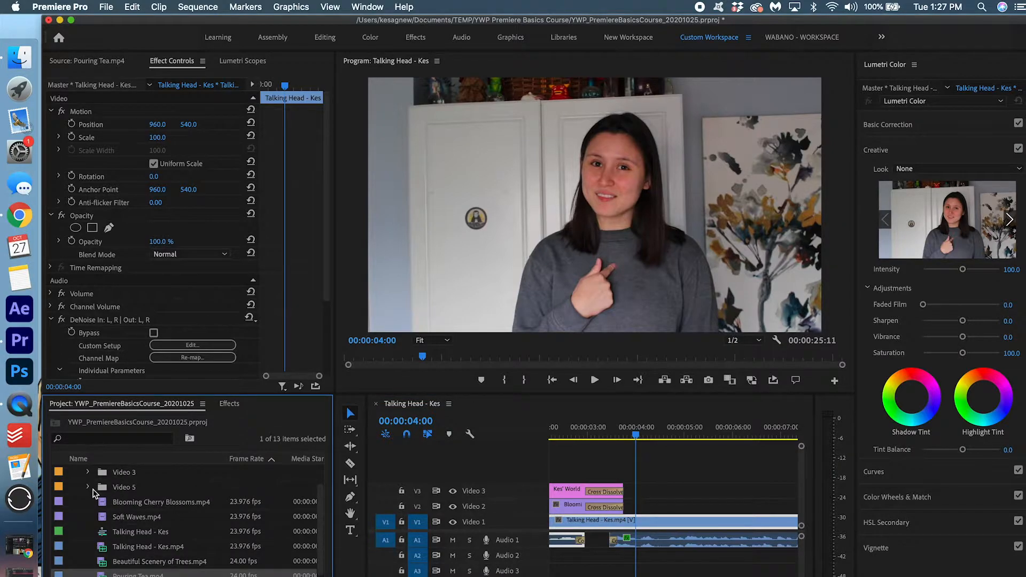
scroll(94, 492, "up", 2)
left_click(74, 487)
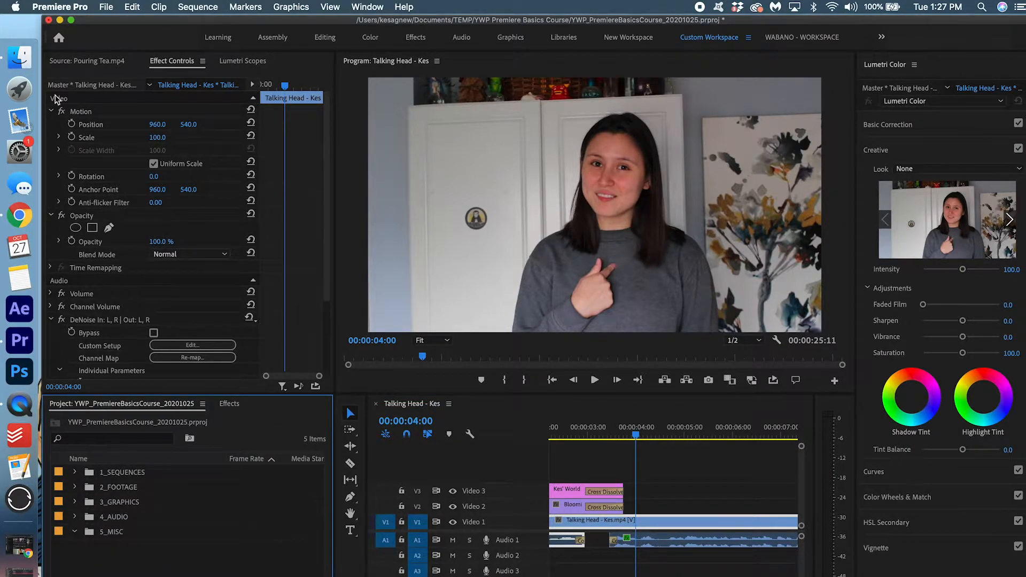
Create a new legacy title named for the presenter's lower third and open it in the titler
left_click(109, 9)
mouse_move(117, 26)
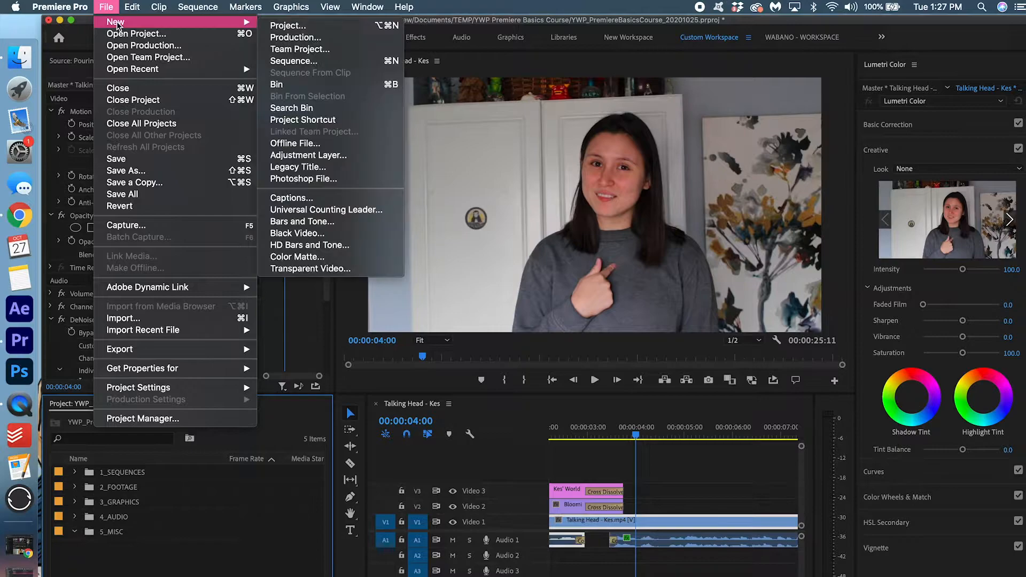
left_click(326, 166)
key("BackSpace")
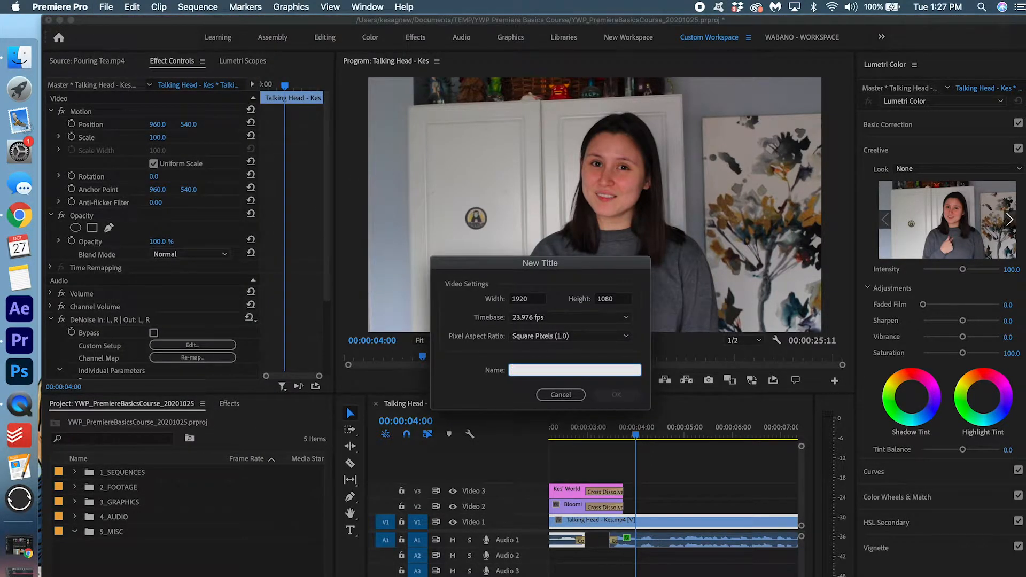
type("Kes - Lower Third")
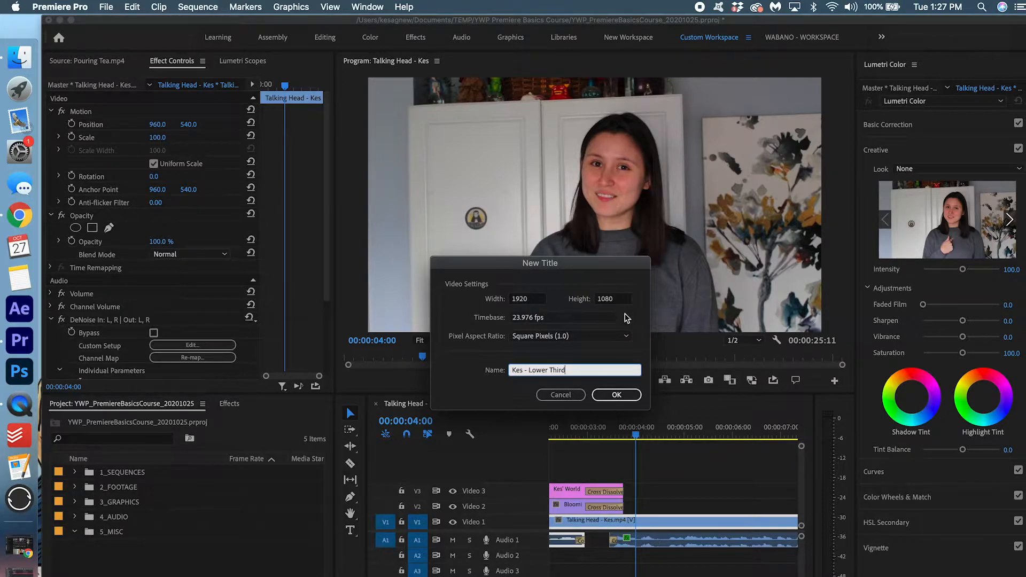
left_click(629, 400)
left_click_drag(589, 44, 568, 67)
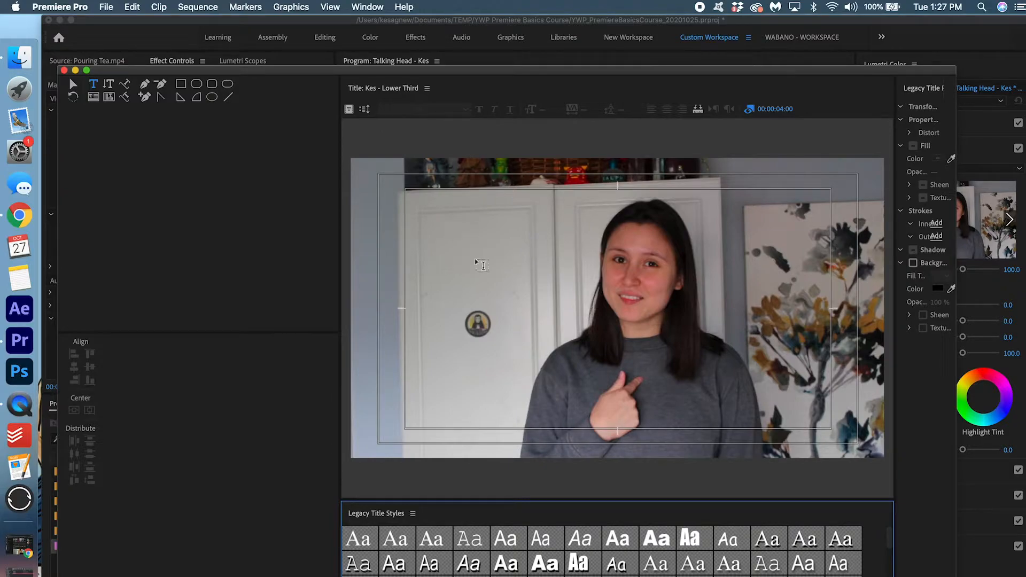
Type the presenter's name on the title canvas in Arial Black with a white fill
left_click(453, 263)
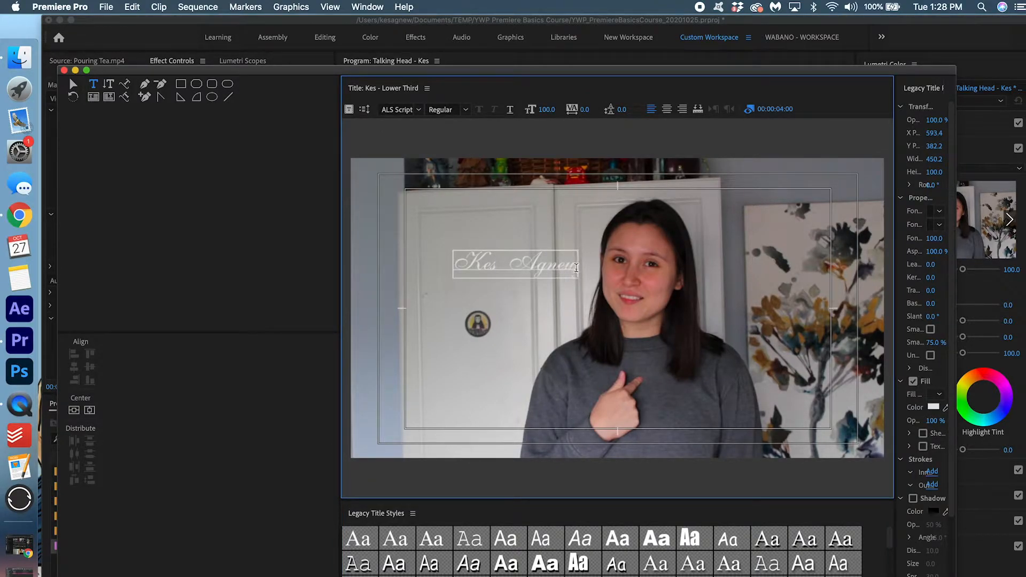
left_click_drag(575, 267, 431, 269)
left_click(393, 109)
type("Arial")
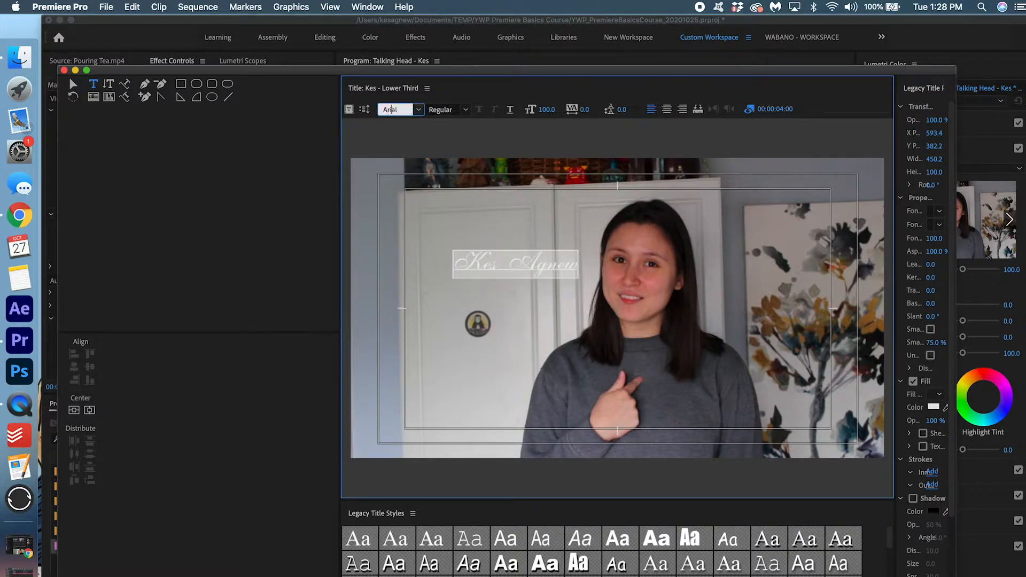
left_click(418, 109)
left_click(420, 125)
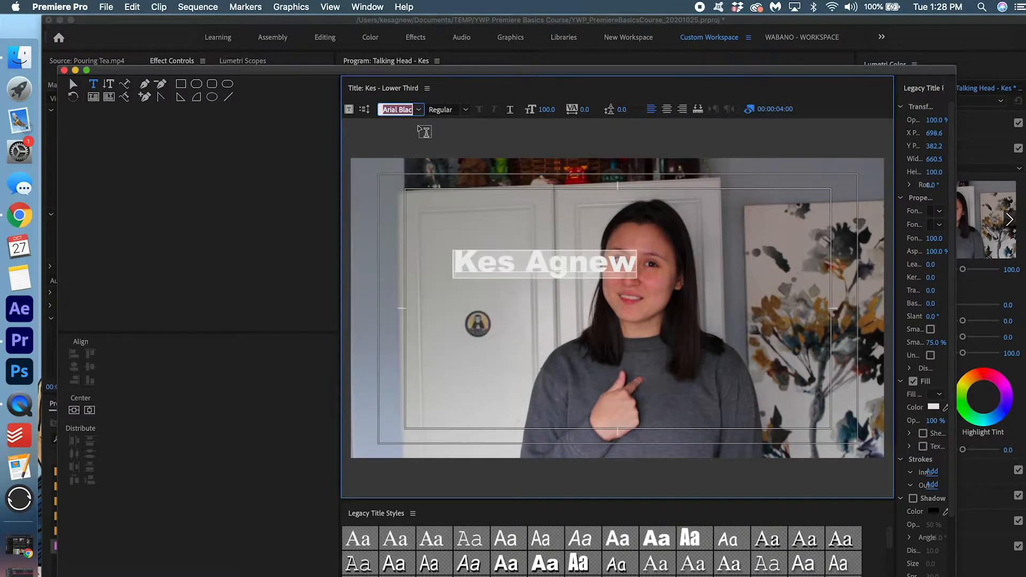
left_click(933, 407)
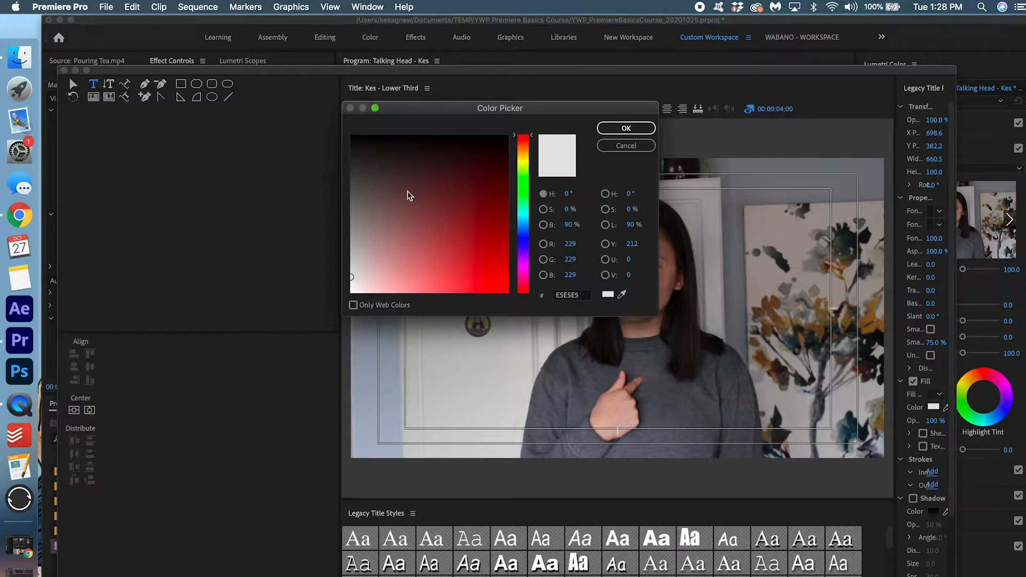
left_click(626, 128)
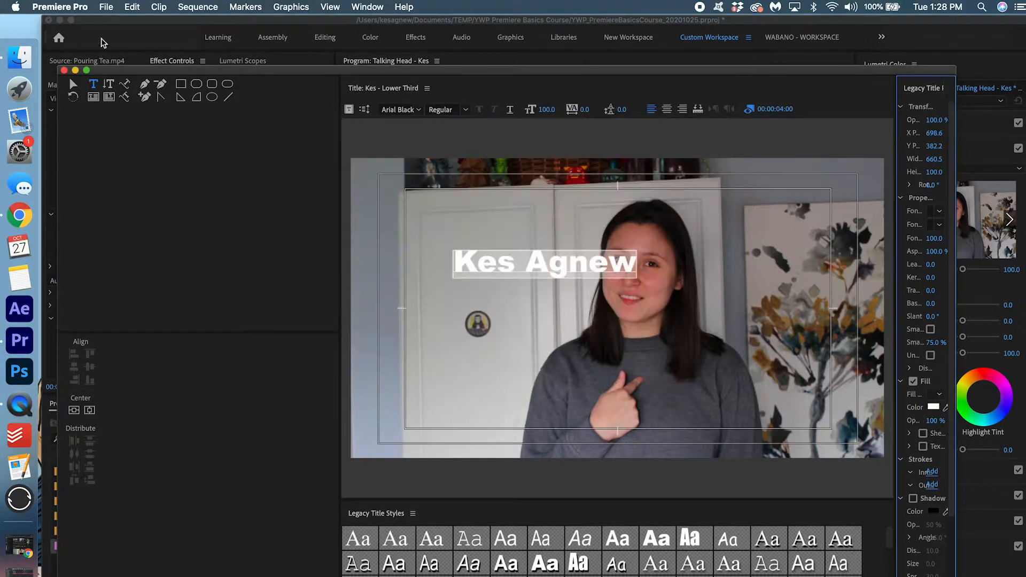
Option-drag a duplicate of the name line directly below it
left_click(73, 87)
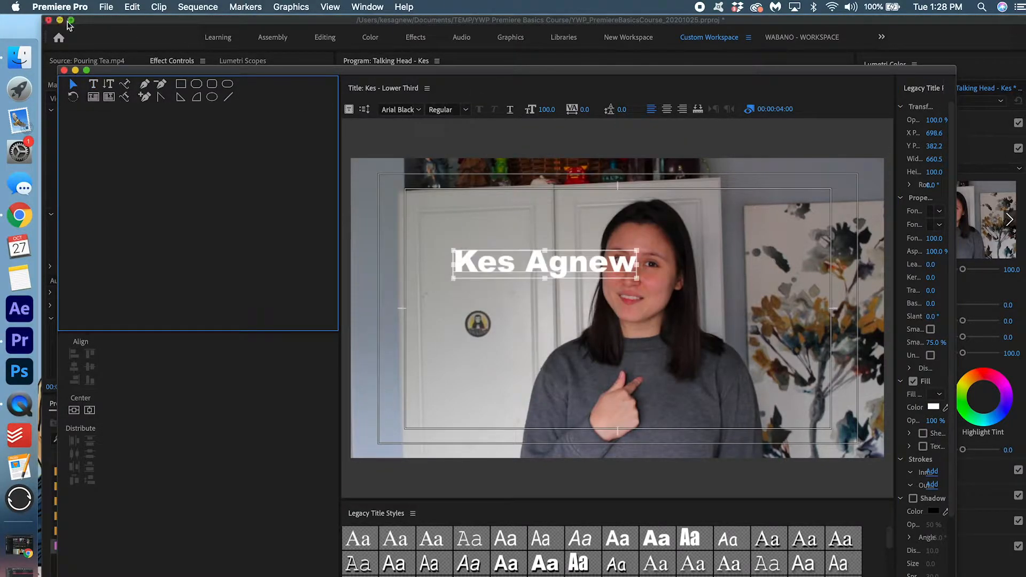
left_click(503, 265)
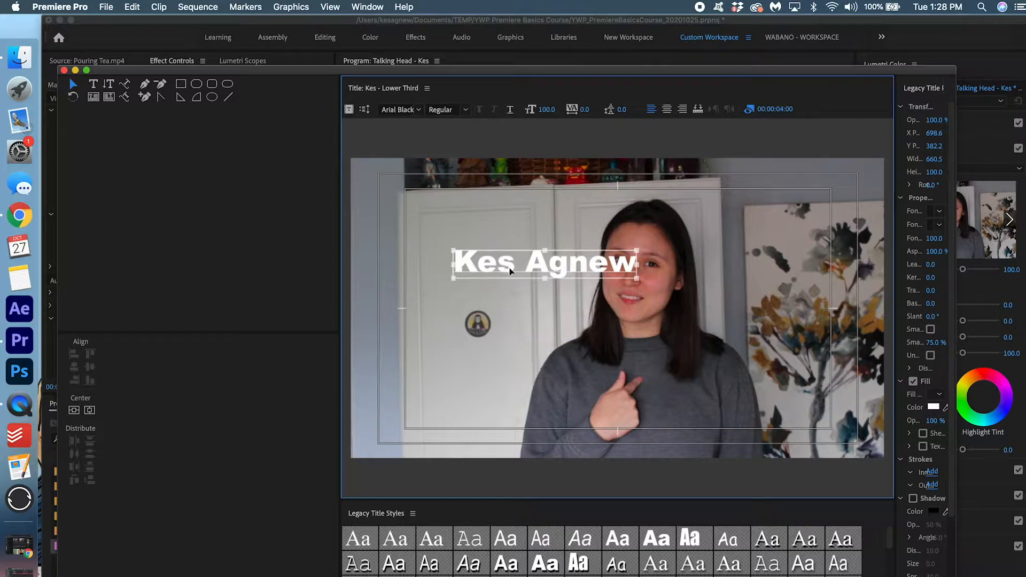
left_click(509, 296)
left_click(511, 273)
left_click_drag(503, 267, 503, 296)
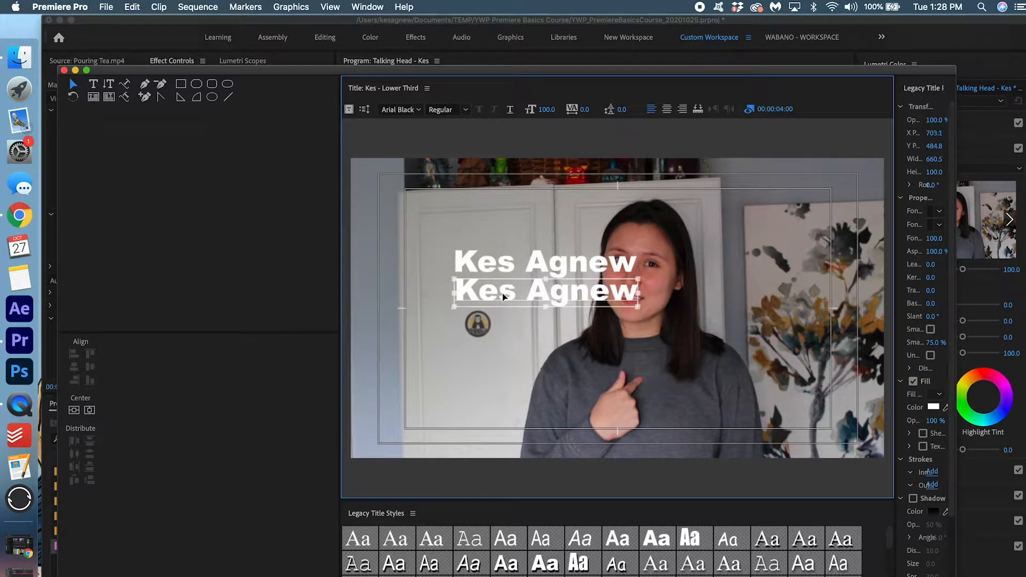
Replace the duplicate line's text with 'Video Editor'
left_click(93, 83)
left_click(498, 292)
left_click_drag(637, 298, 436, 284)
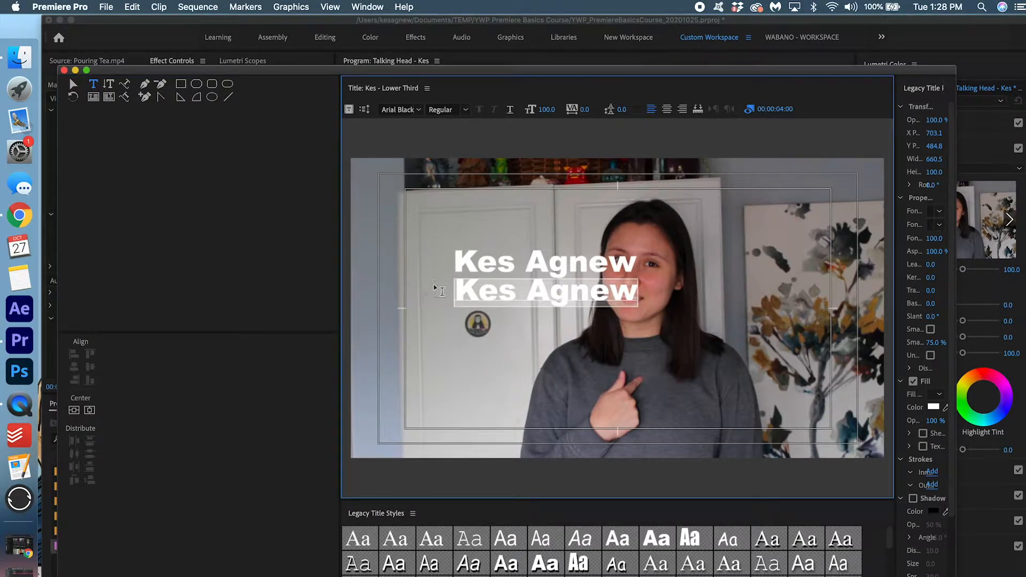
type("Video Editor")
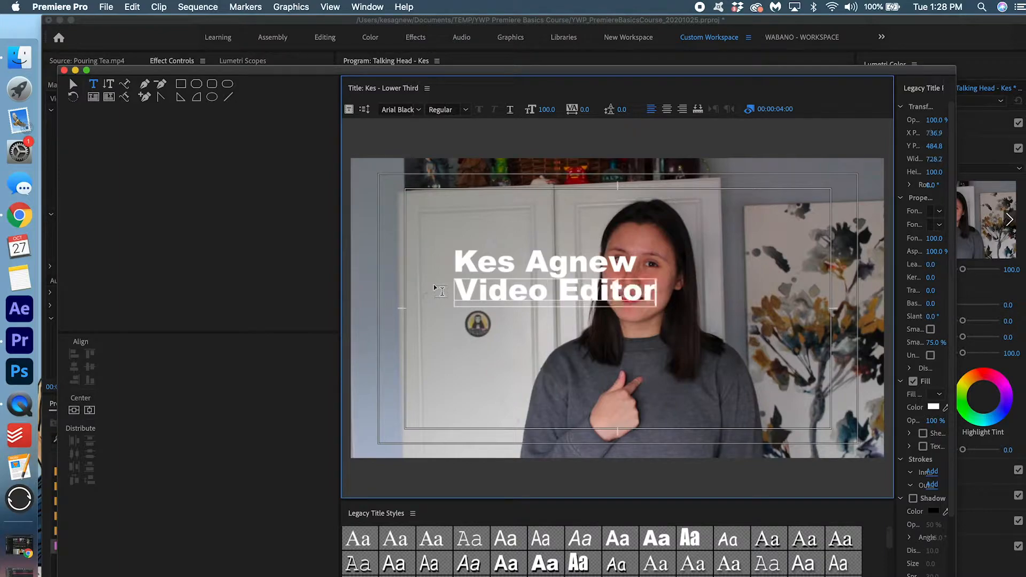
left_click_drag(654, 293, 461, 287)
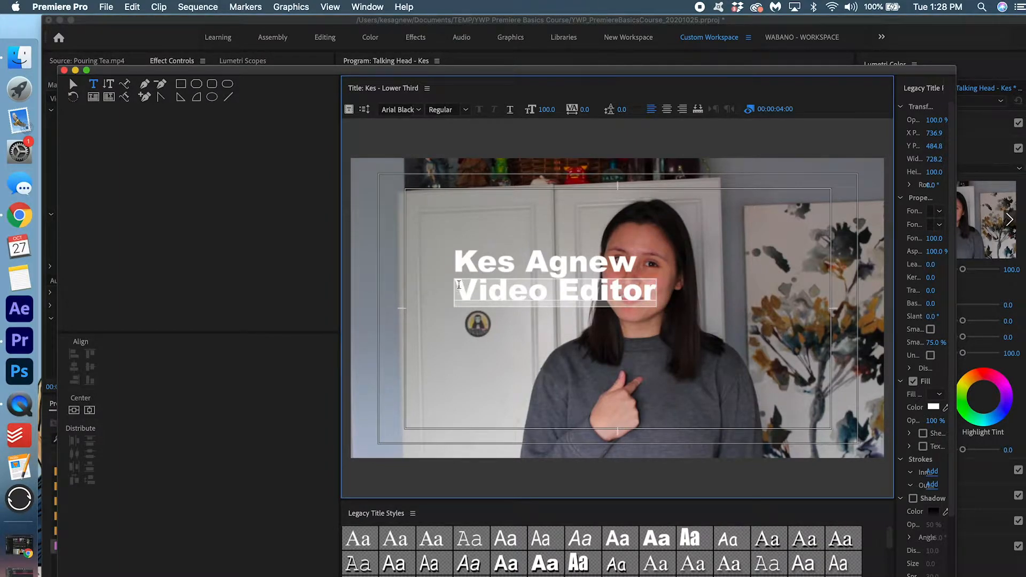
Make 'Video Editor' Arial Bold Italic at about size 53, nudged slightly lower
left_click(443, 110)
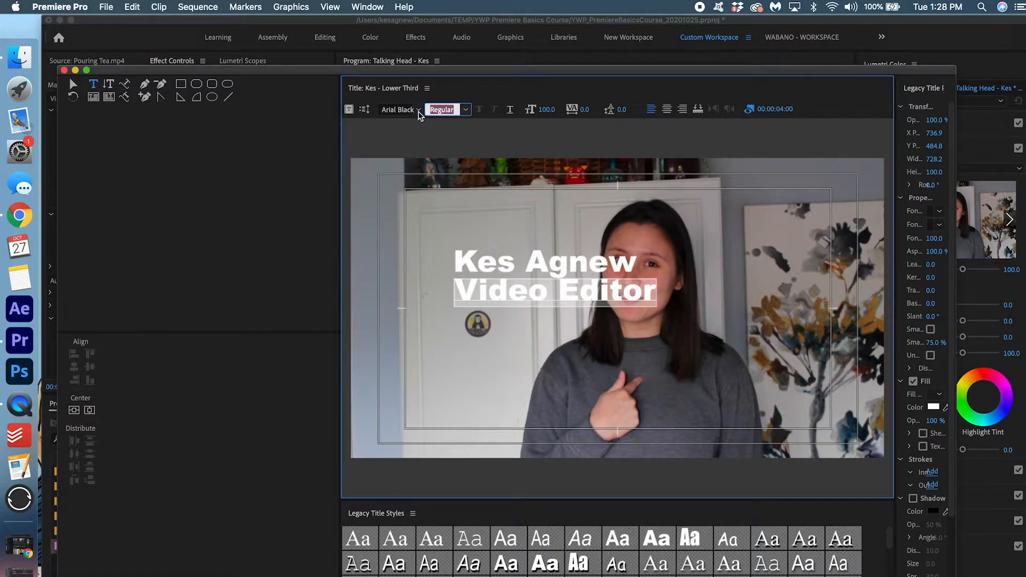
left_click(419, 110)
scroll(423, 152, "up", 2)
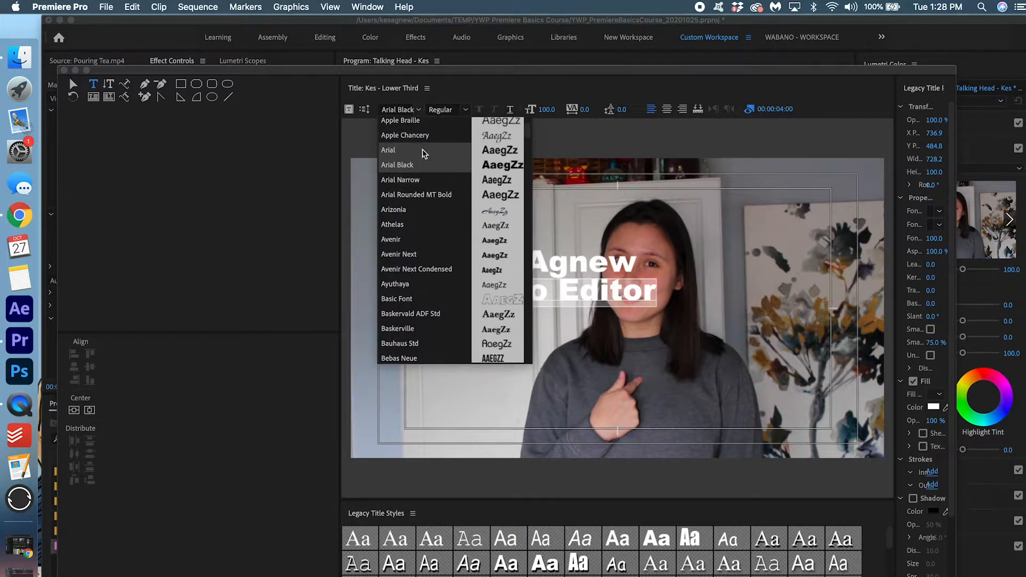
left_click(422, 150)
left_click(466, 110)
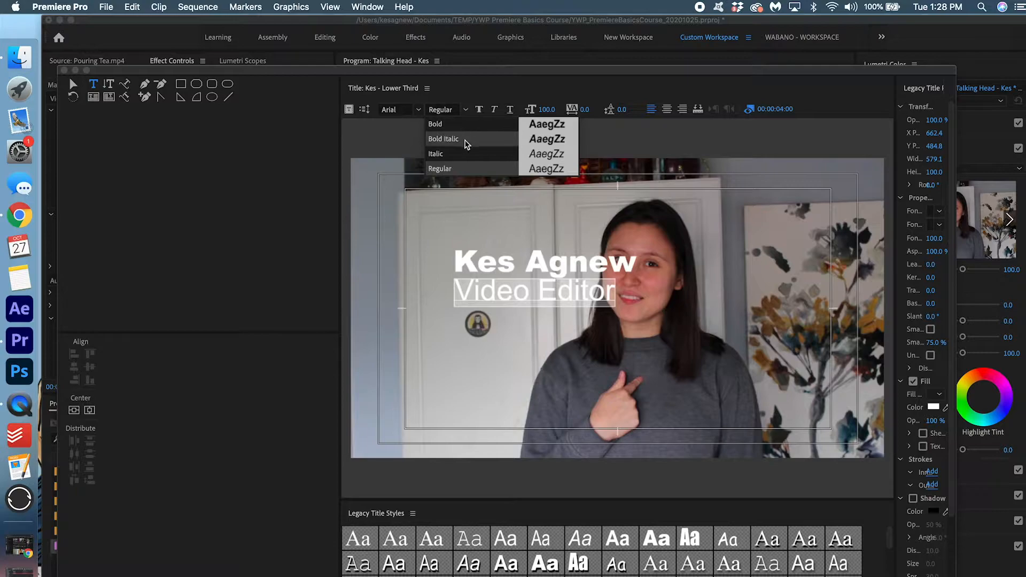
left_click(469, 139)
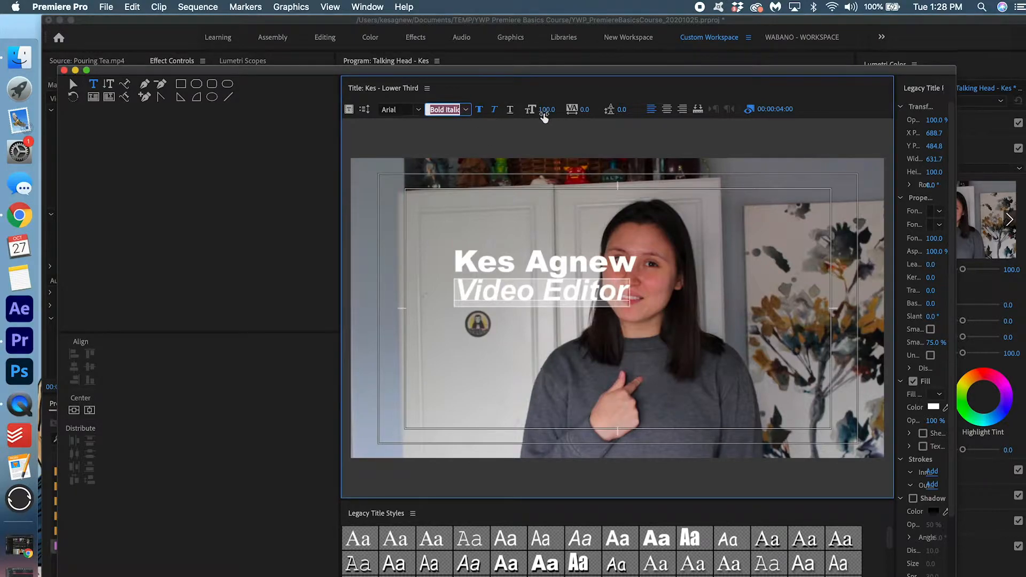
left_click(548, 112)
left_click_drag(546, 111, 522, 111)
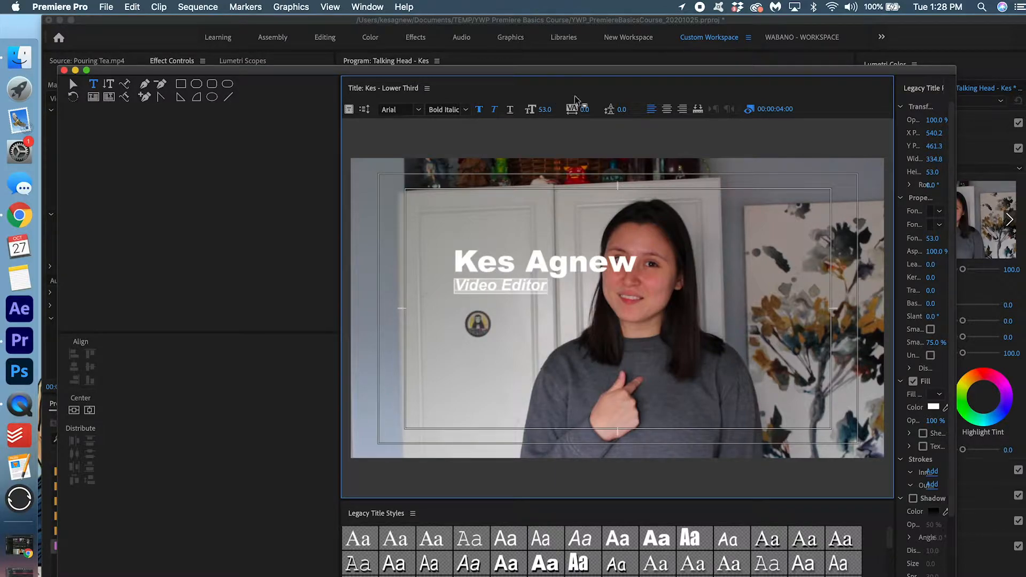
mouse_move(895, 149)
left_mouse_down()
mouse_move(856, 149)
mouse_move(909, 147)
left_mouse_up()
left_click_drag(909, 148, 914, 133)
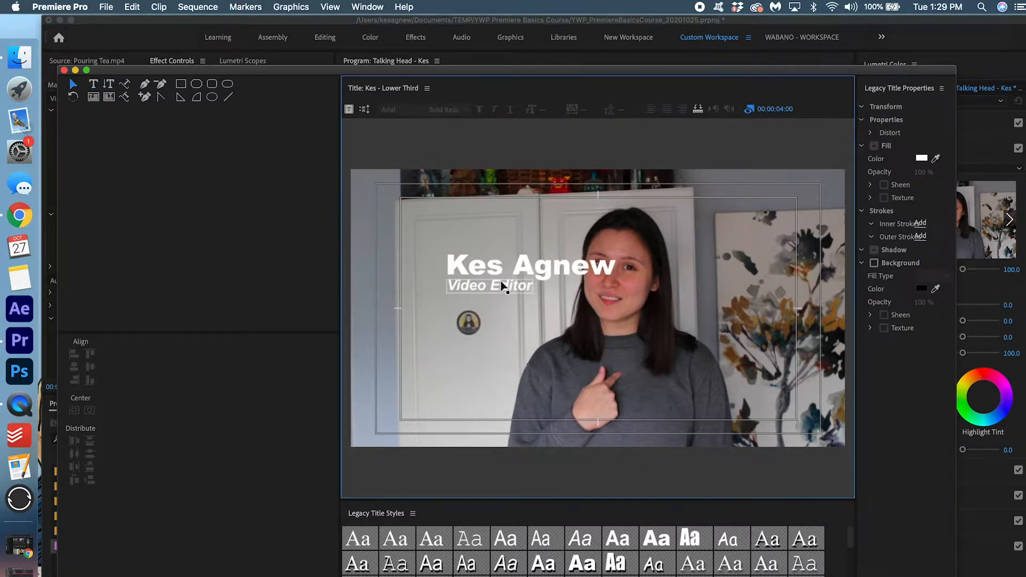
left_click(501, 284)
left_click(784, 317)
Give the name line a drop shadow at 20% opacity
left_click(563, 270)
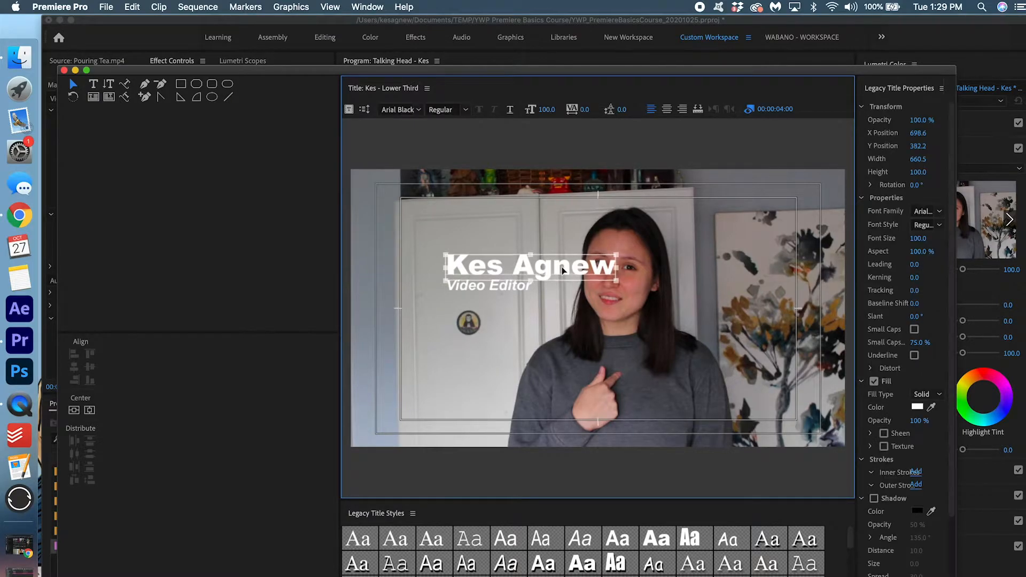
left_click(874, 499)
scroll(947, 442, "down", 3)
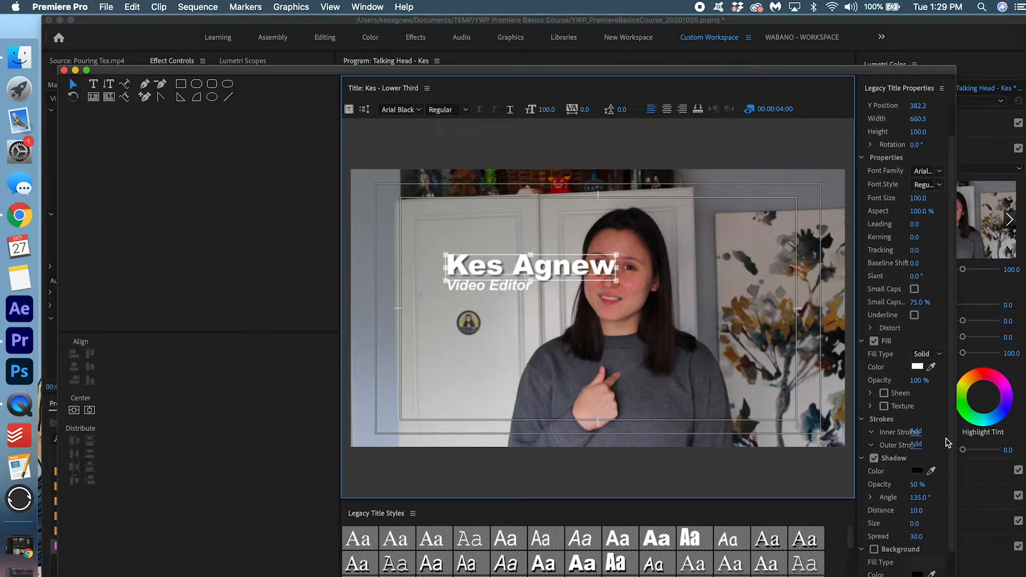
left_click(916, 485)
type("20")
key("Return")
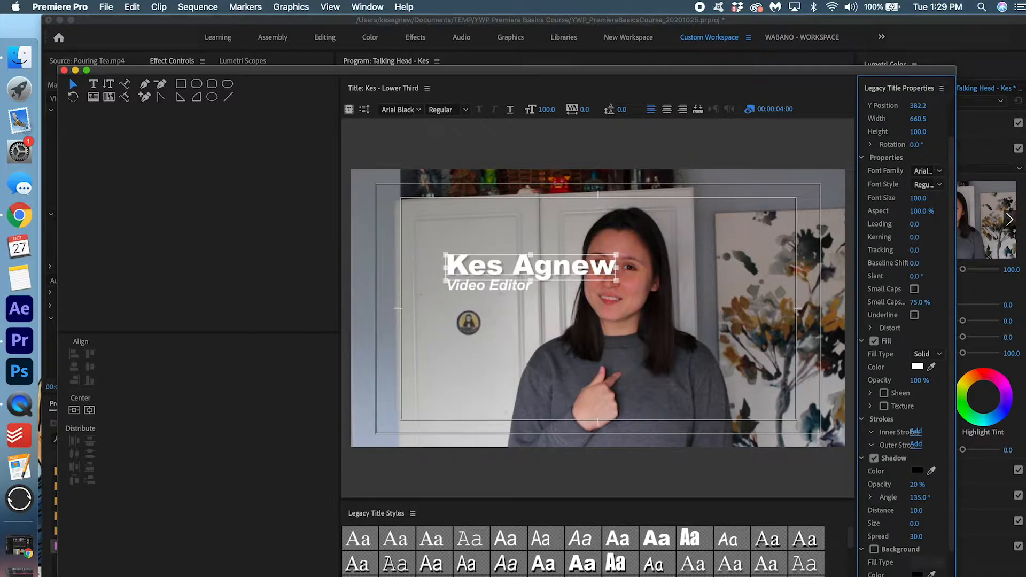
Give the Video Editor line a drop shadow at 20% opacity
left_click(512, 288)
left_click(873, 458)
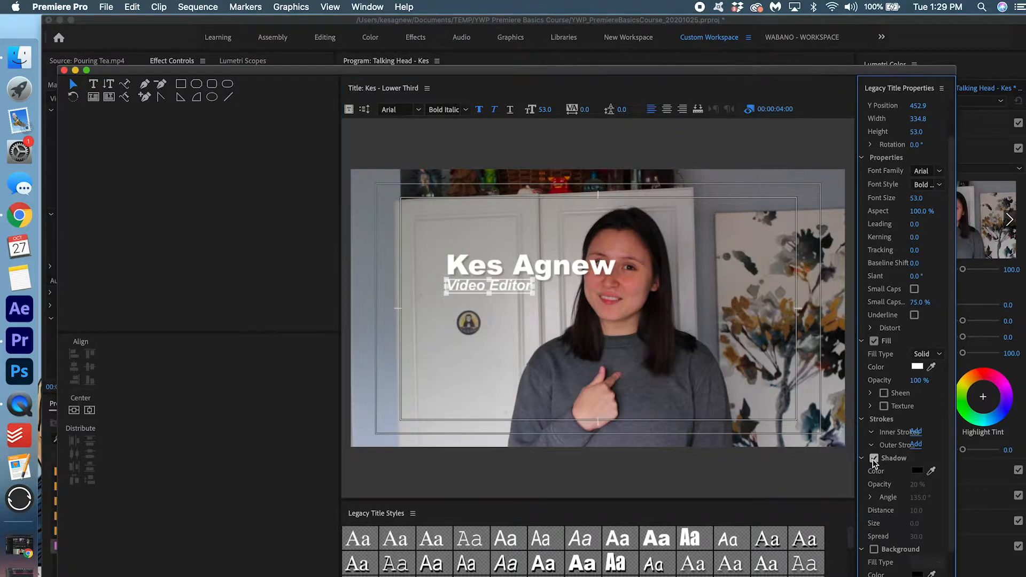
left_click(920, 484)
type("20")
key("Return")
left_click(526, 268)
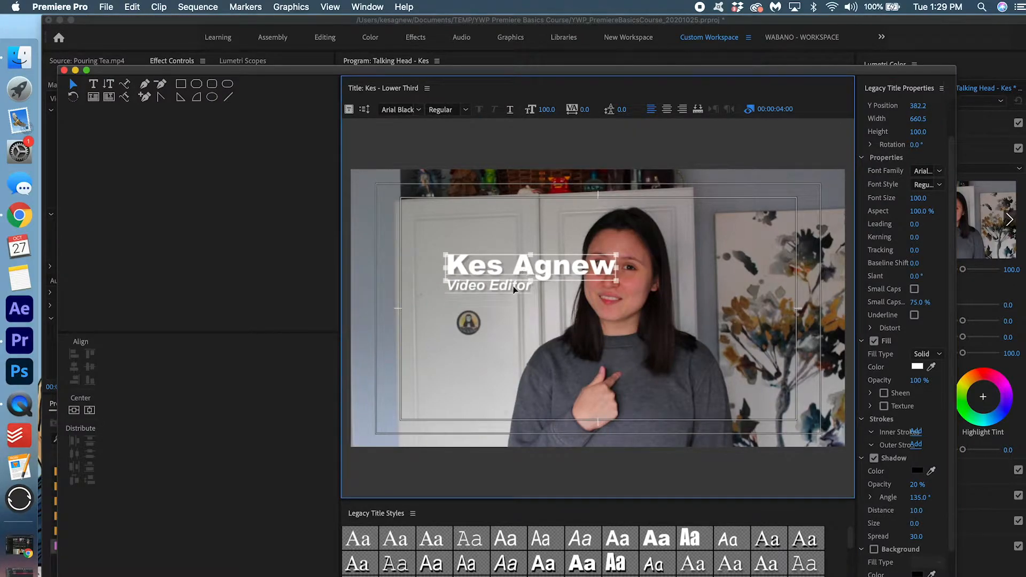
Move both text lines to the bottom-left at X 531.6, Y 894, then close the titler
left_click(513, 286, "shift")
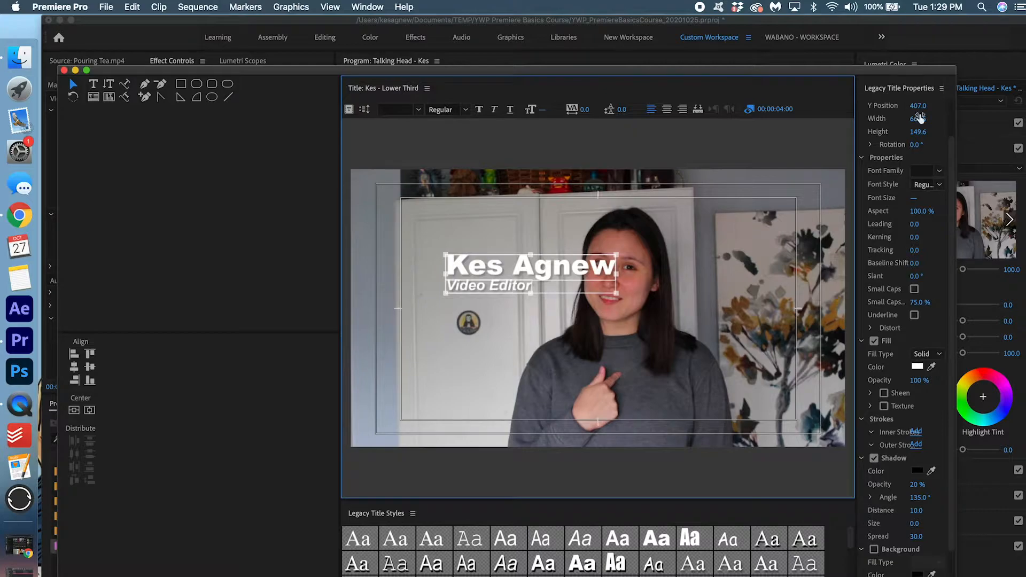
scroll(917, 115, "up", 3)
left_click_drag(920, 140, 830, 140)
left_click_drag(918, 145, 1019, 145)
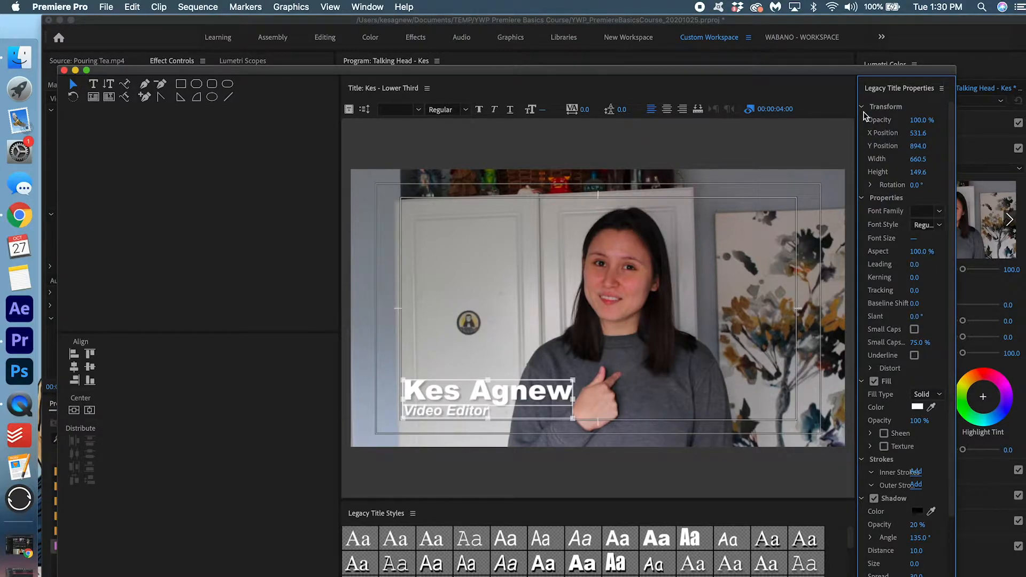
left_click(64, 70)
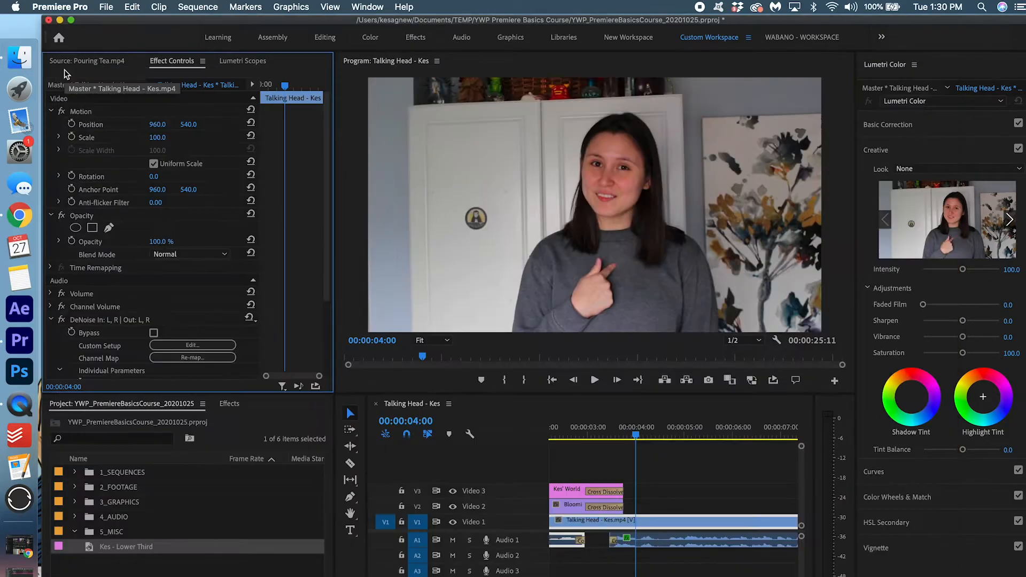
Place the lower-third title on Video 3 at four seconds and trim its end shorter
left_click_drag(114, 546, 647, 488)
key("minus")
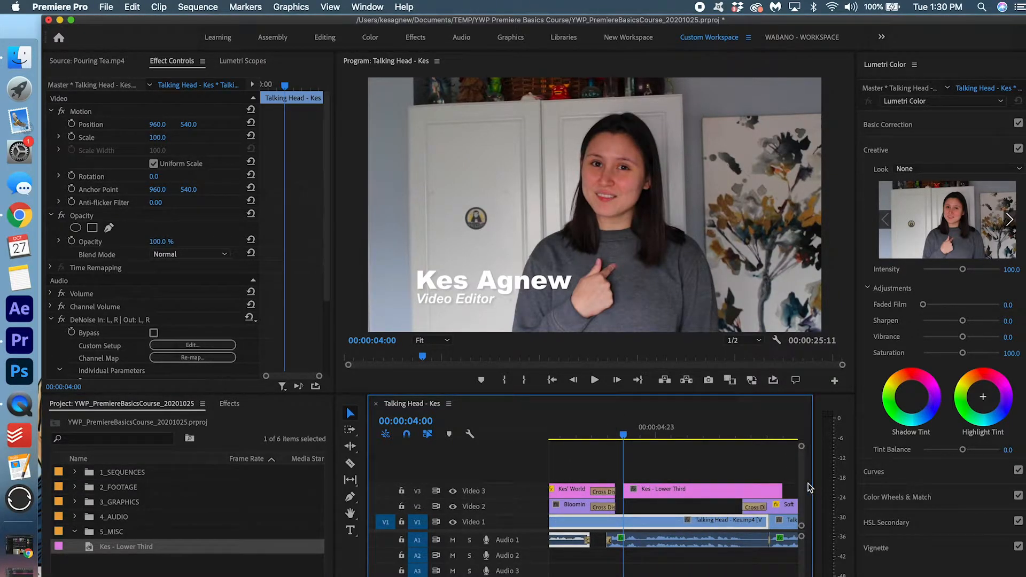
left_click_drag(782, 489, 741, 484)
left_click_drag(736, 484, 730, 485)
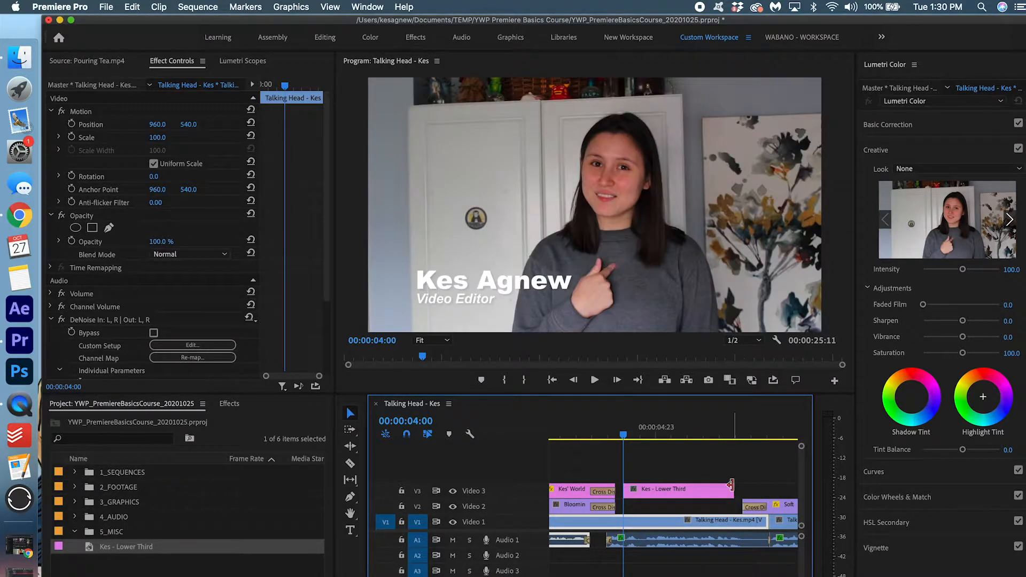
Add Cross Dissolve transitions to both the start and end of the lower-third clip
left_click(229, 405)
left_click(132, 420)
type("cross")
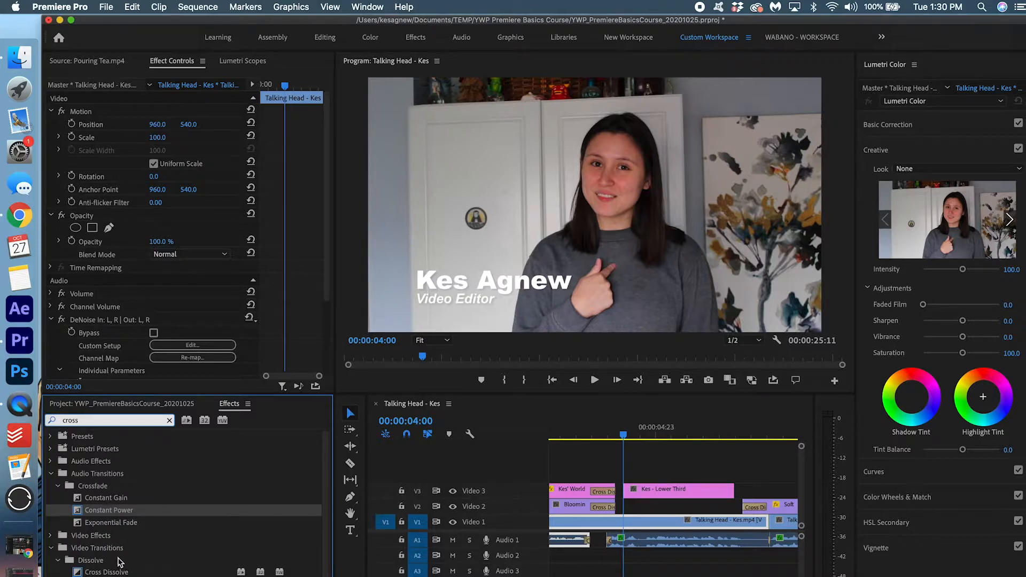
left_click(105, 572)
left_click_drag(623, 484, 628, 492)
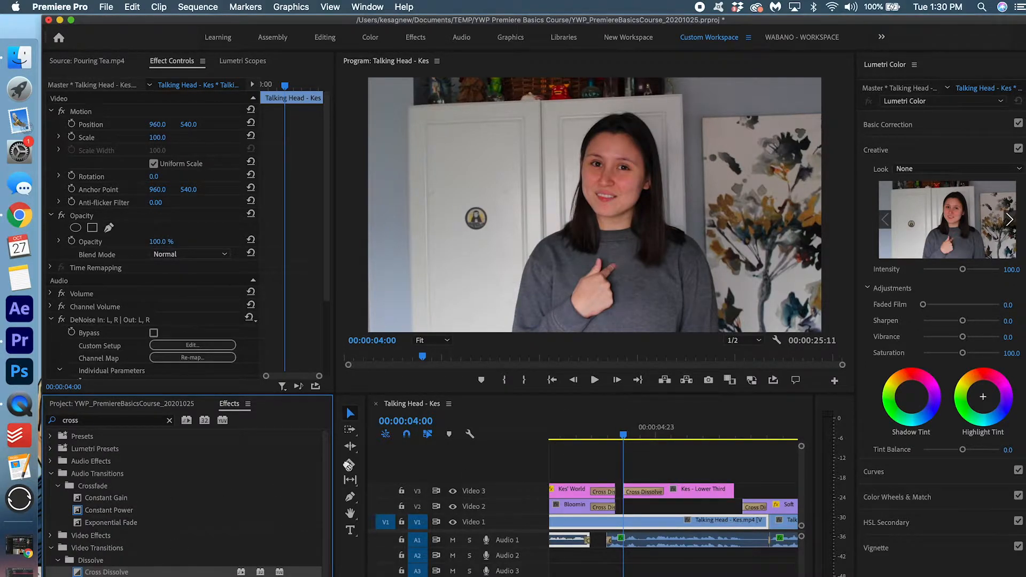
left_click_drag(726, 488, 726, 488)
Play back the lower-third dissolve, then fit the whole sequence in the timeline
left_click(596, 424)
key("space")
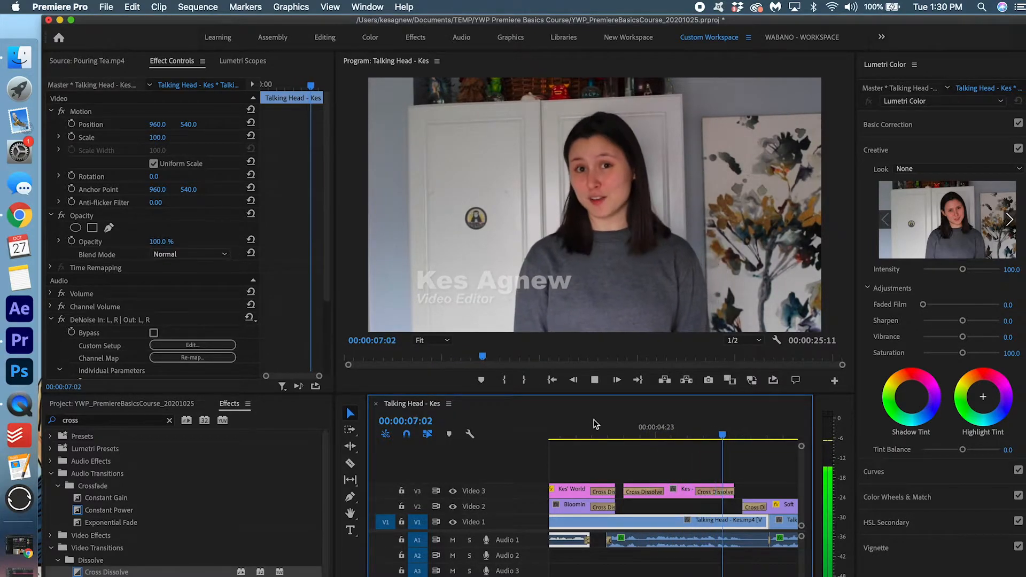
key("backslash")
mouse_move(596, 426)
left_mouse_down()
mouse_move(546, 431)
mouse_move(603, 436)
left_mouse_up()
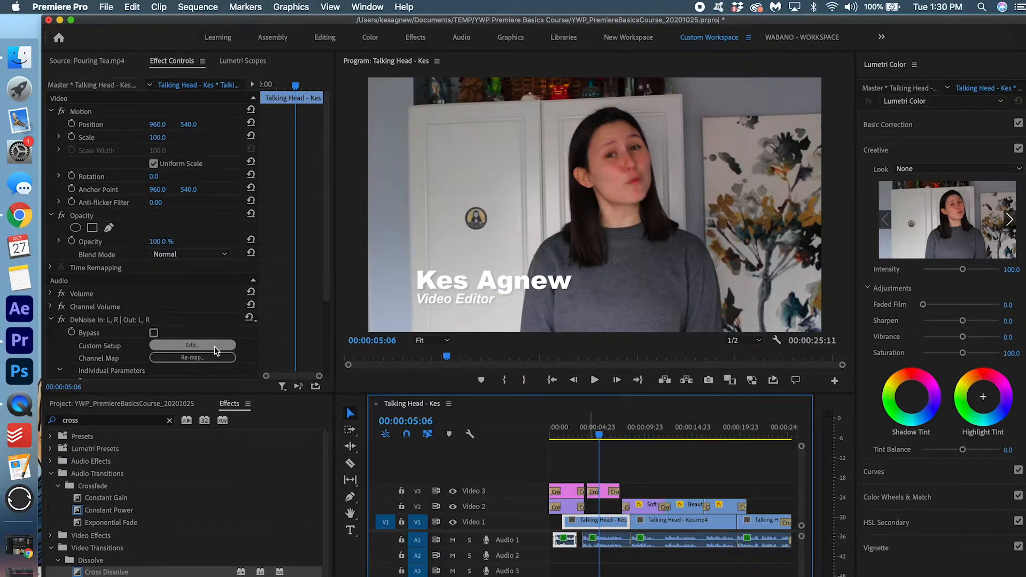
left_click(170, 420)
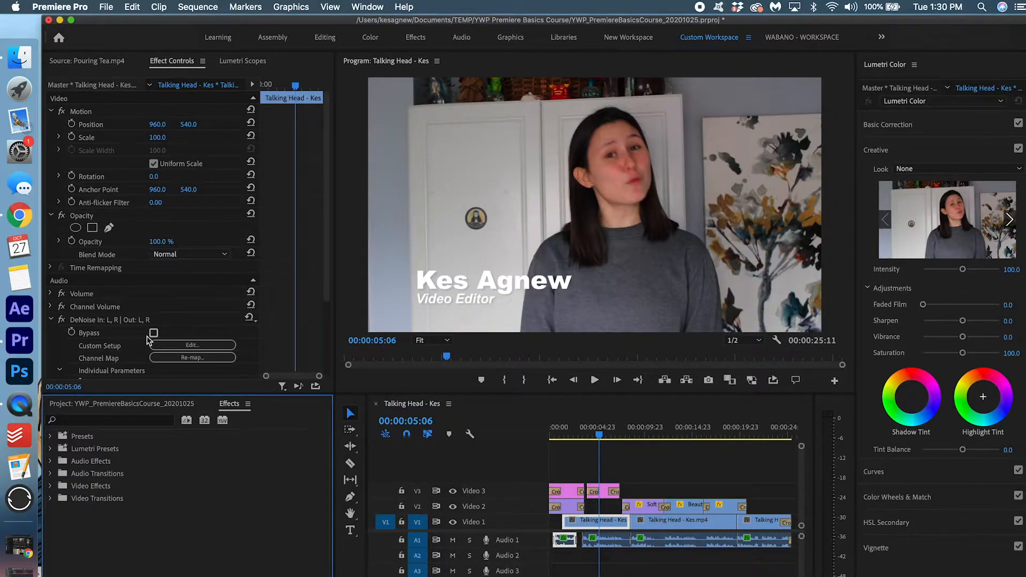
left_click(137, 404)
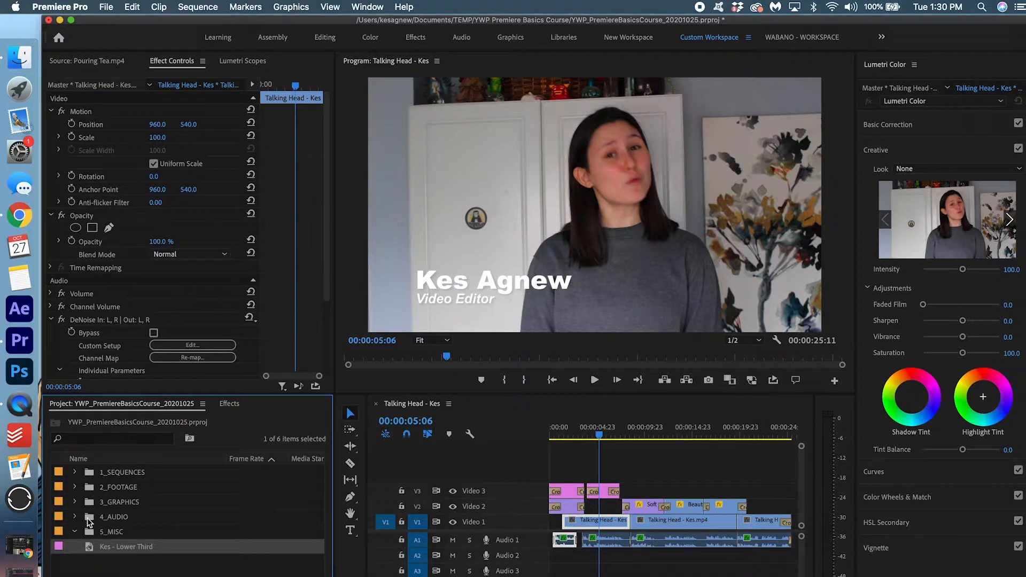
left_click_drag(119, 554, 127, 509)
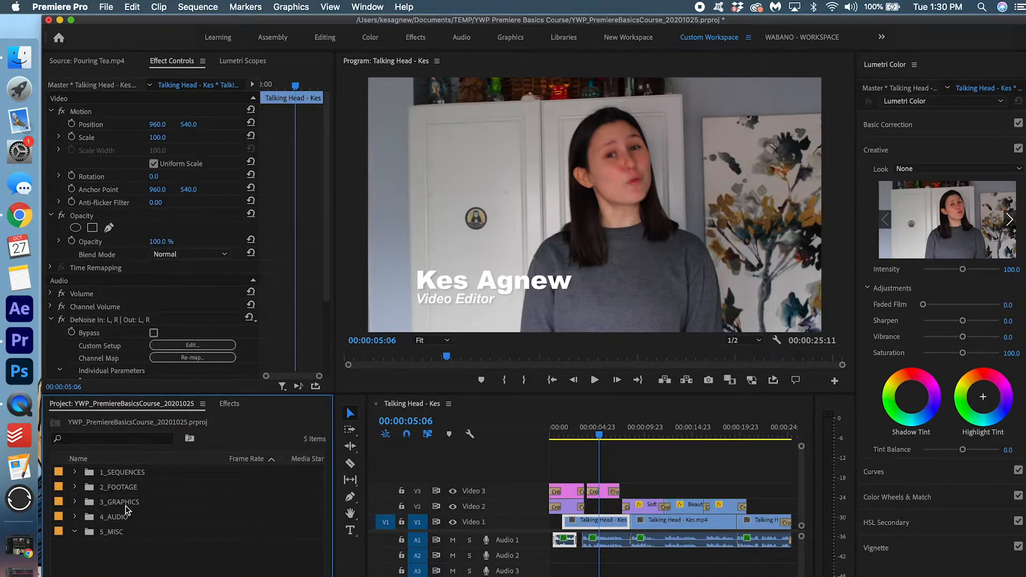
left_click(75, 517)
scroll(215, 544, "down", 1)
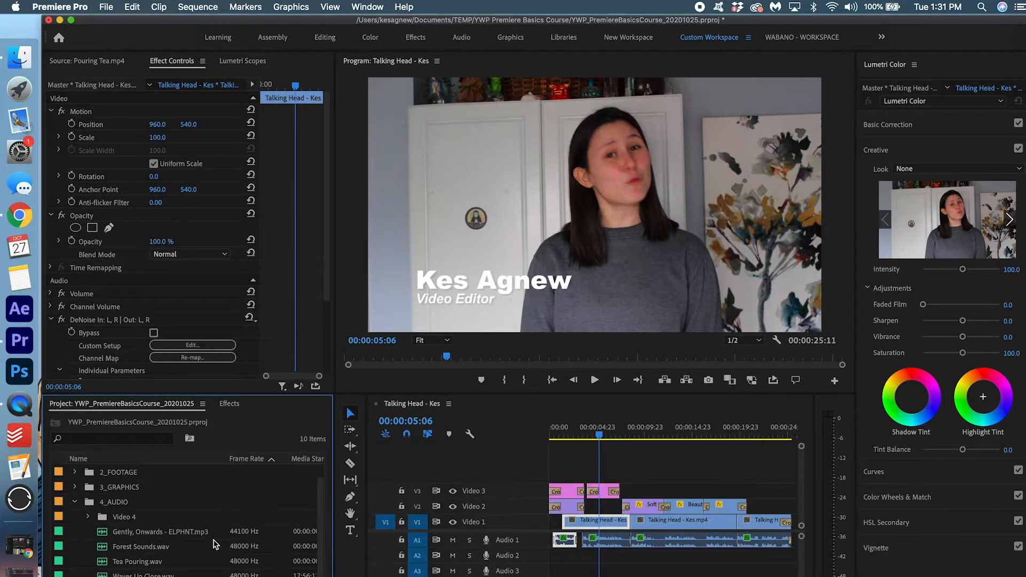
left_click(149, 531)
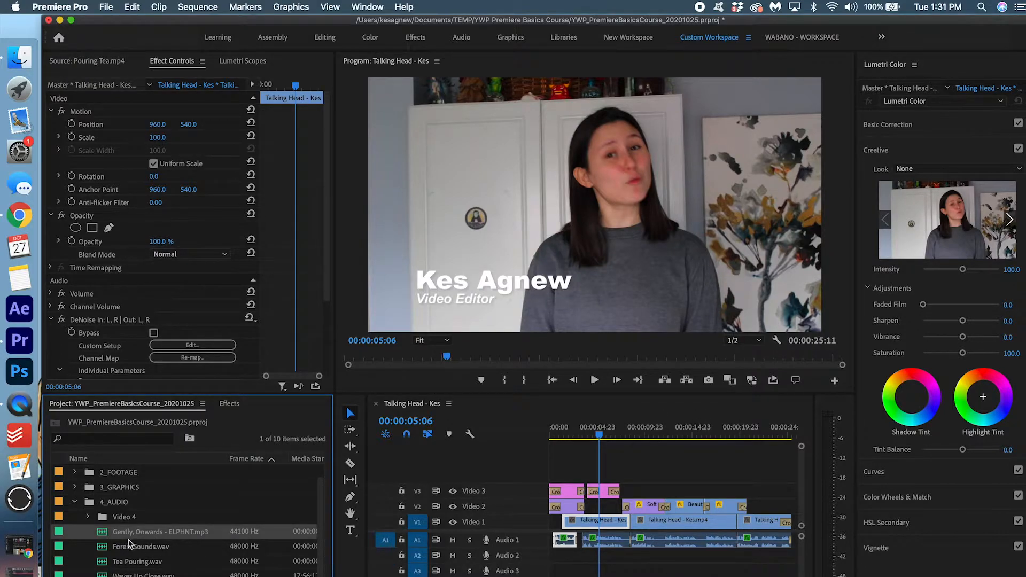
left_click_drag(314, 539, 542, 562)
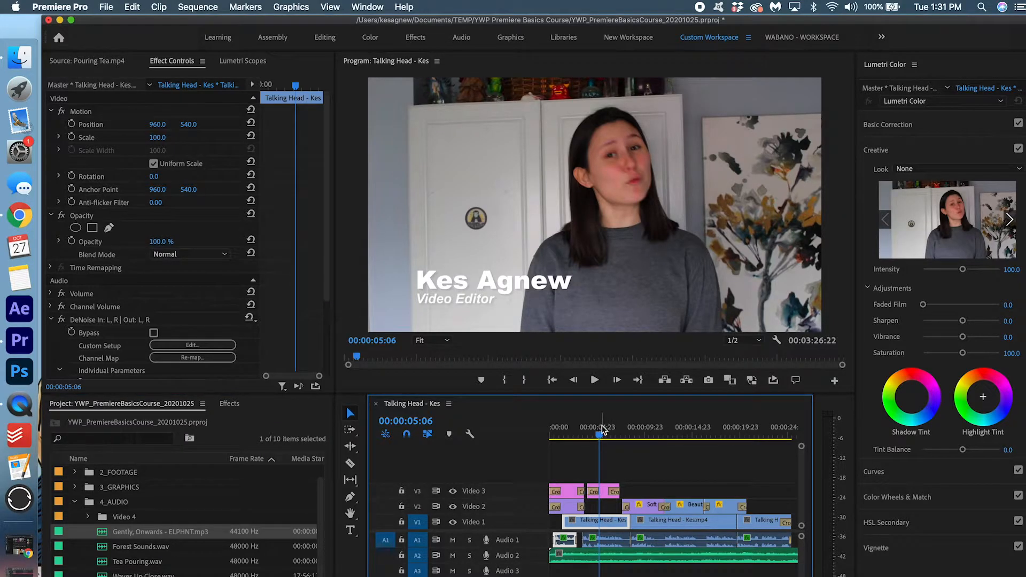
left_click_drag(602, 429, 544, 426)
key("space")
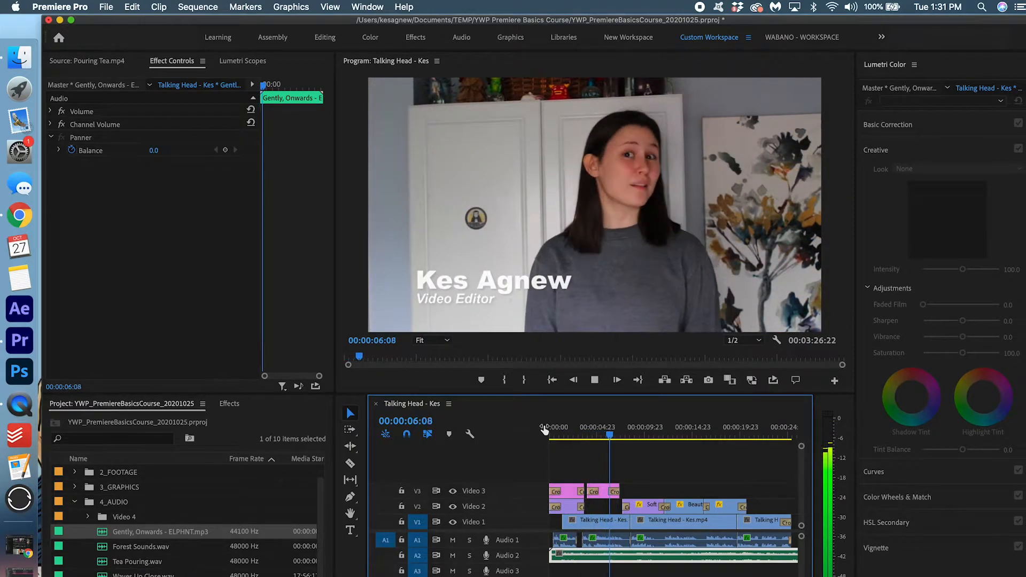
key("space")
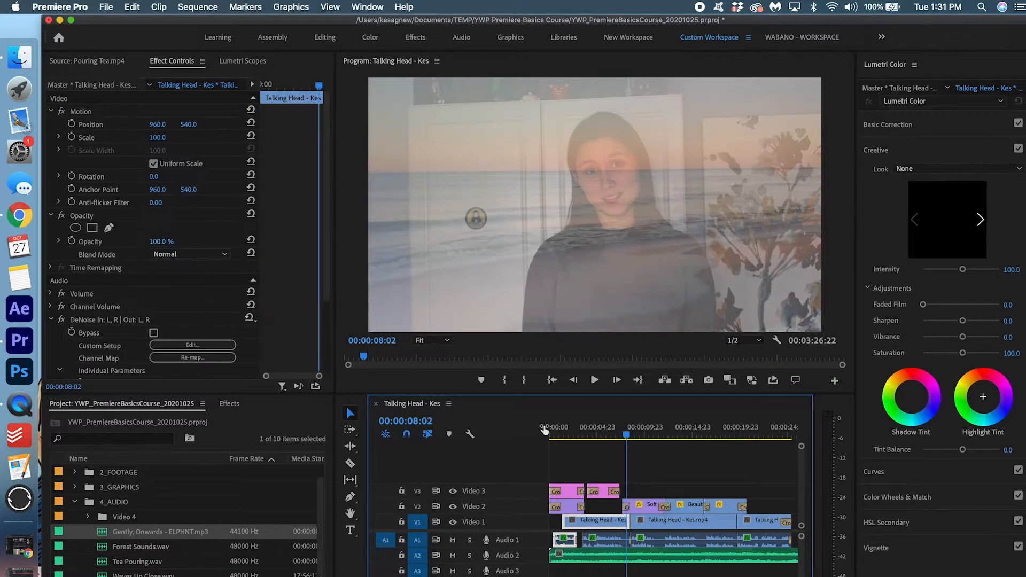
left_click(469, 555)
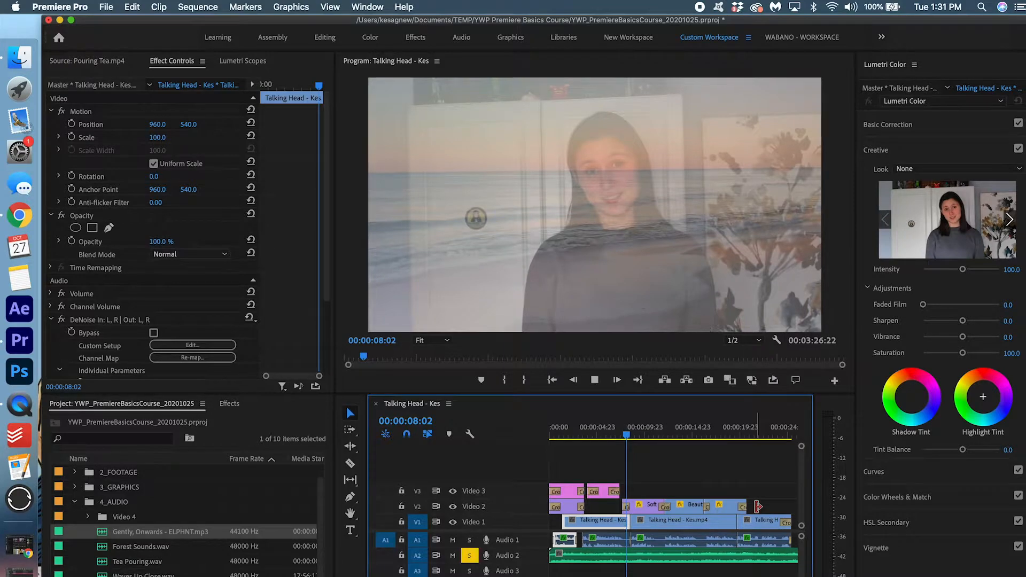
key("space")
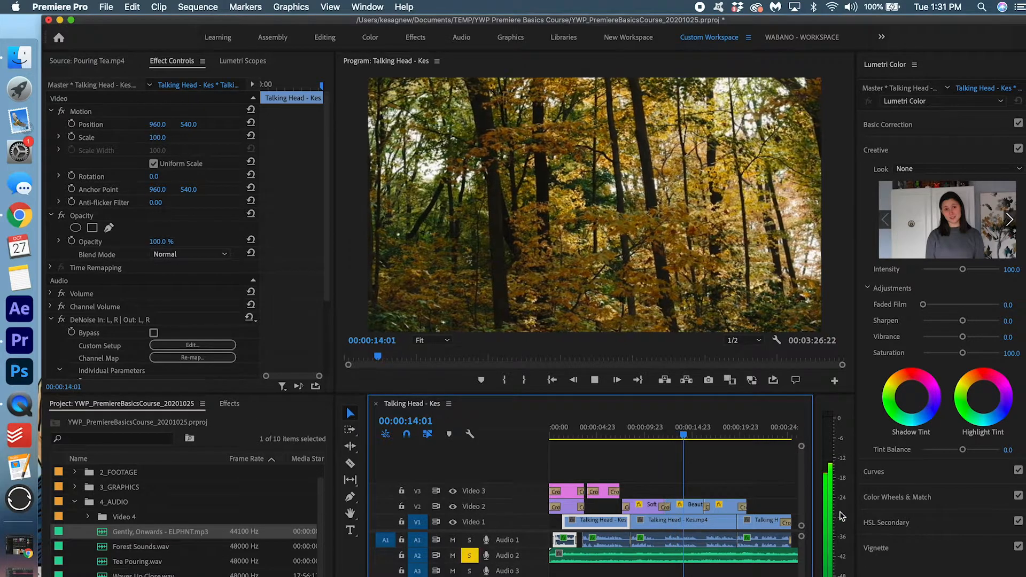
key("space")
left_click(685, 561)
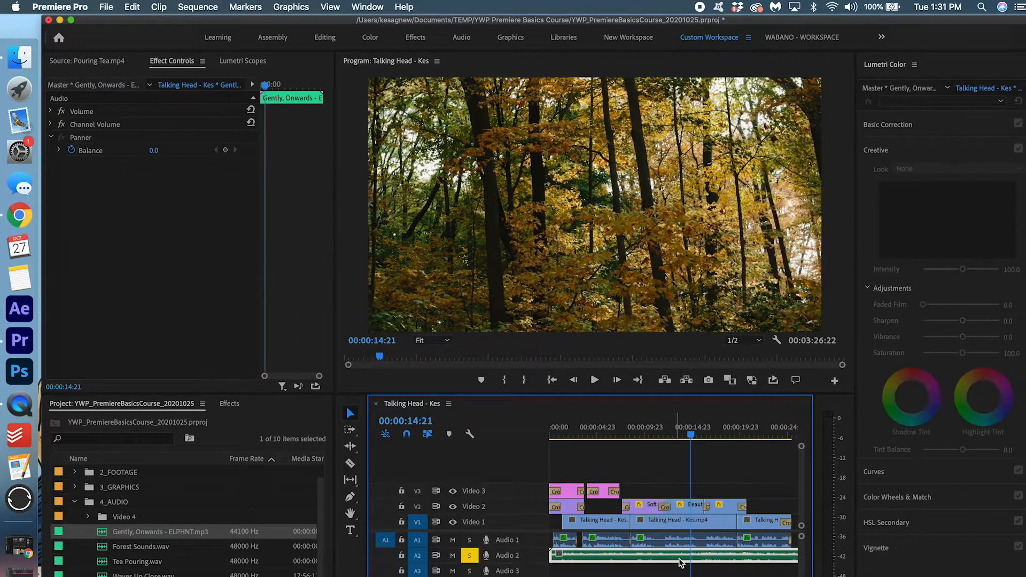
Lower the background music's audio gain by 6 dB and unsolo Audio 2
right_click(686, 561)
left_click(789, 513)
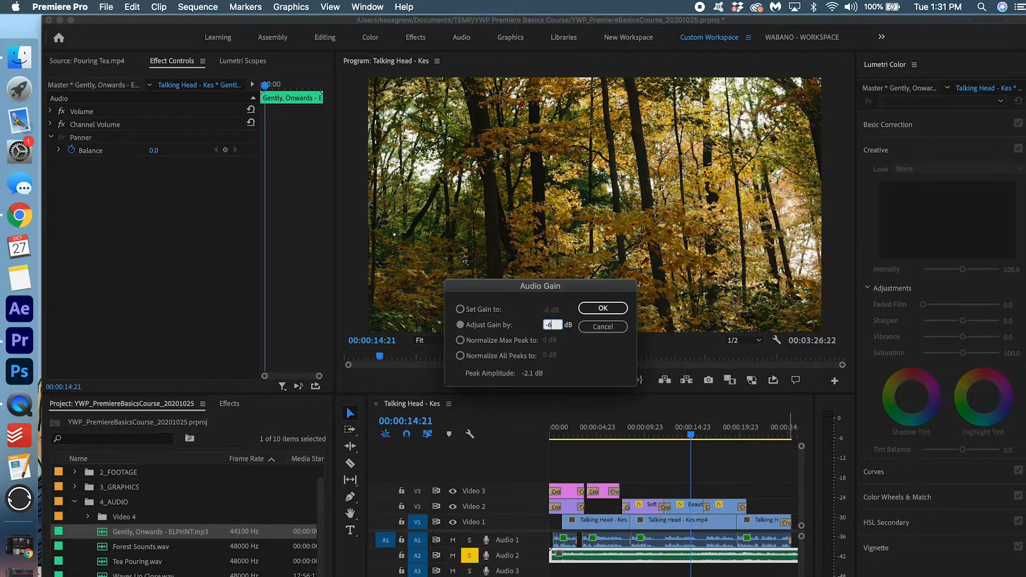
key("Return")
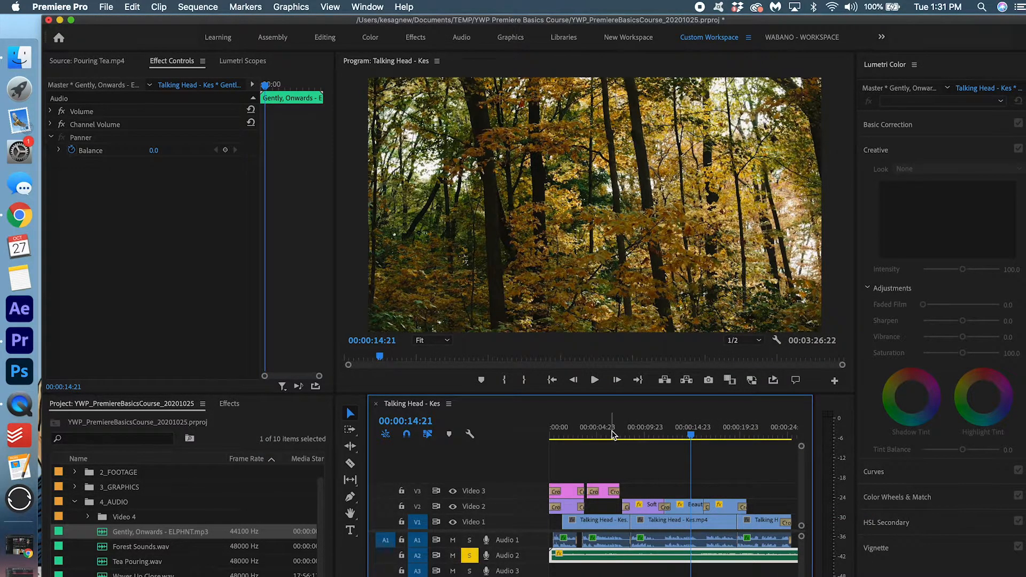
left_click(477, 553)
Play the sequence from the start and enlarge the music track to see its waveform
left_click(554, 432)
key("space")
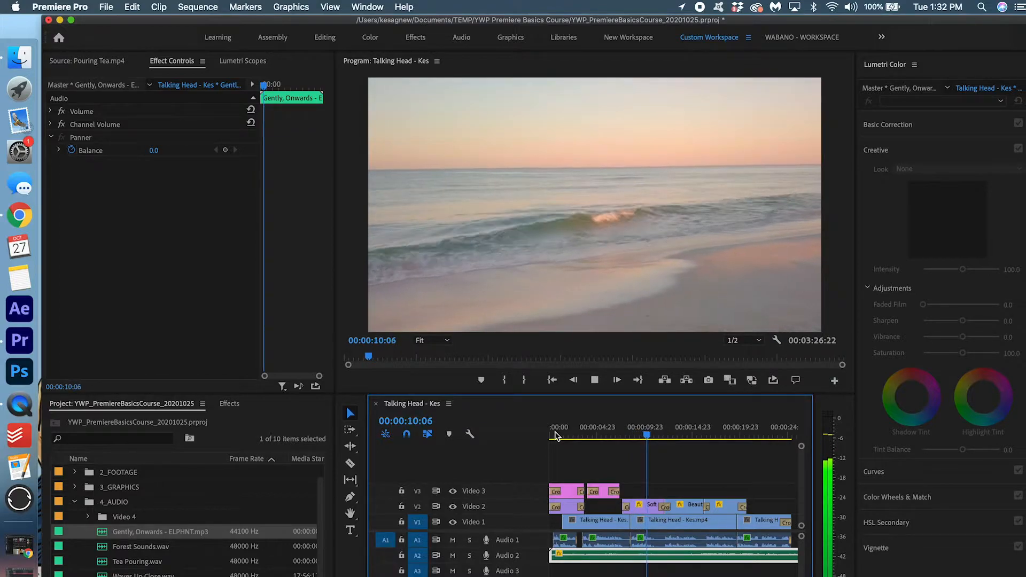
key("space")
left_click_drag(526, 561, 528, 573)
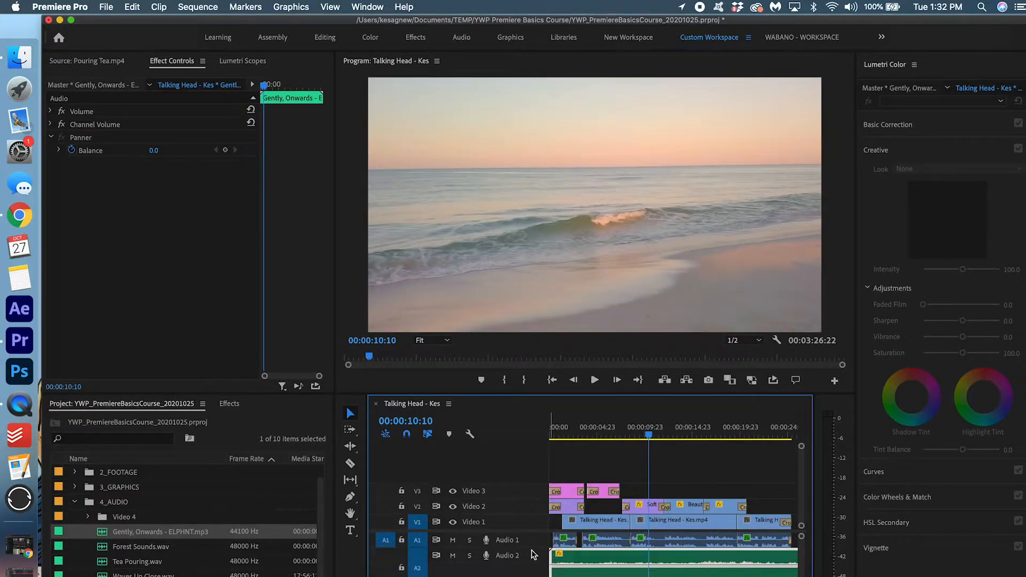
key("Home")
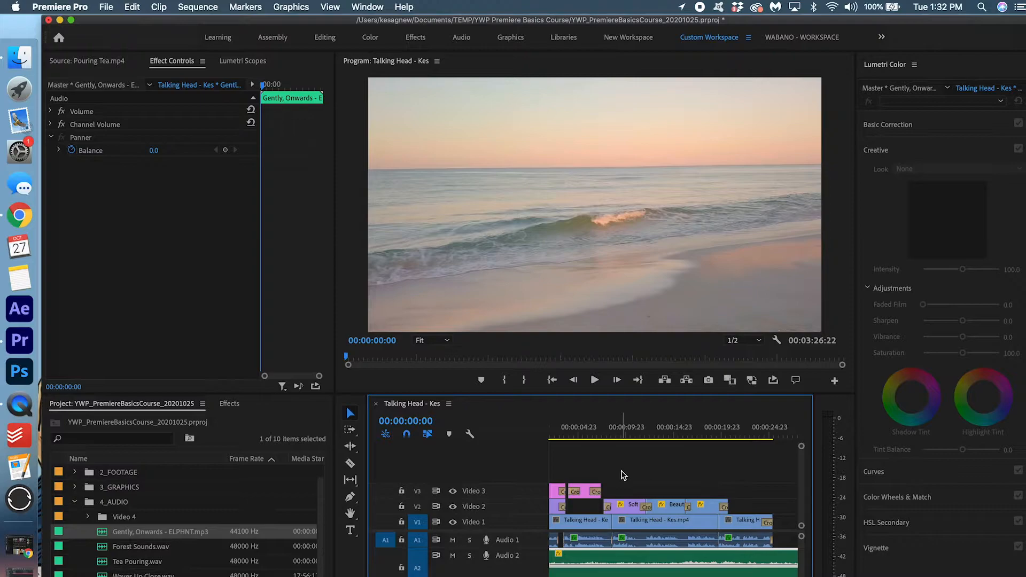
key("equal")
key("equal")
key("equal")
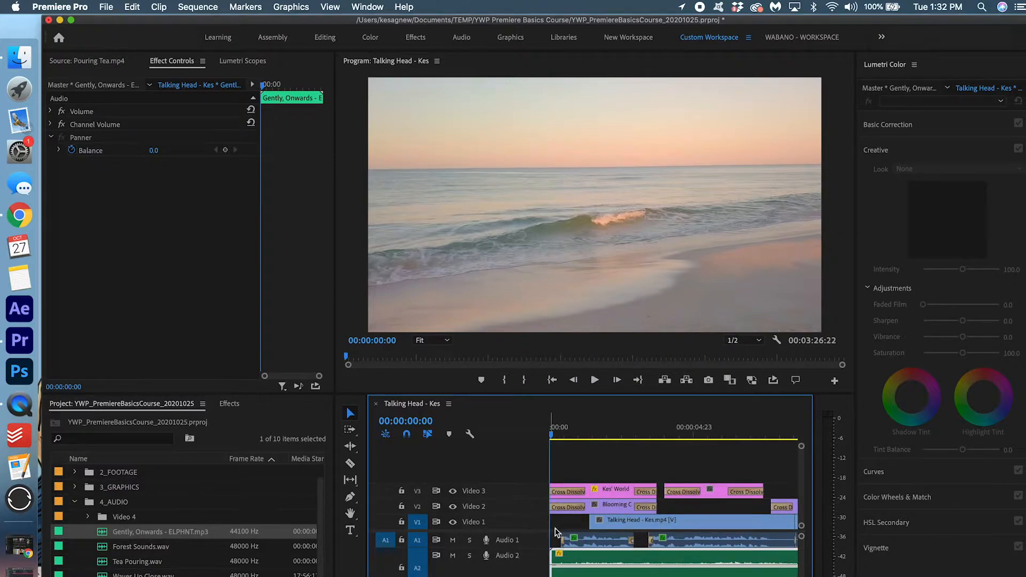
Fade the music in with an Exponential Fade at its start and preview it
left_click(230, 403)
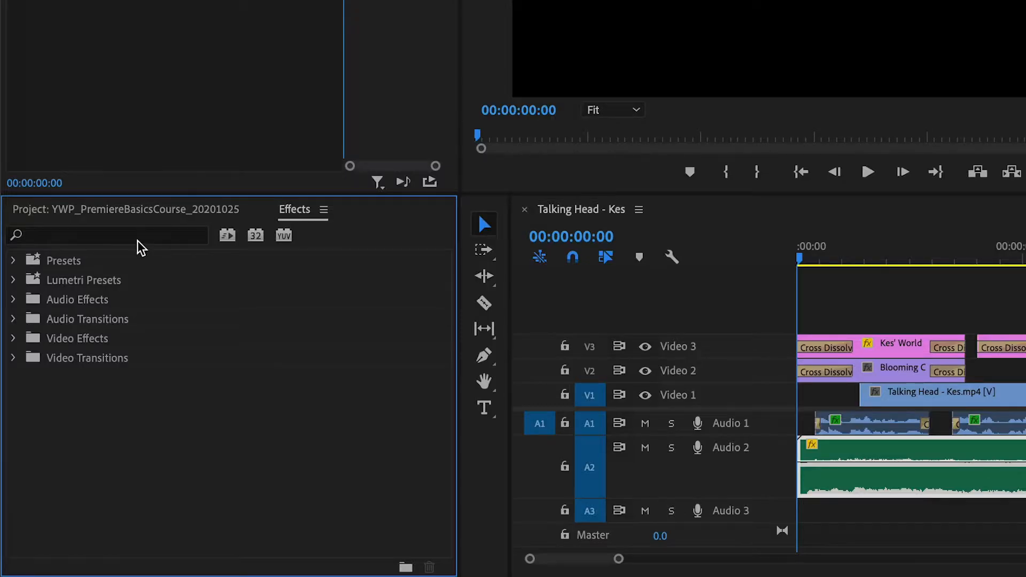
left_click(138, 235)
type("expon")
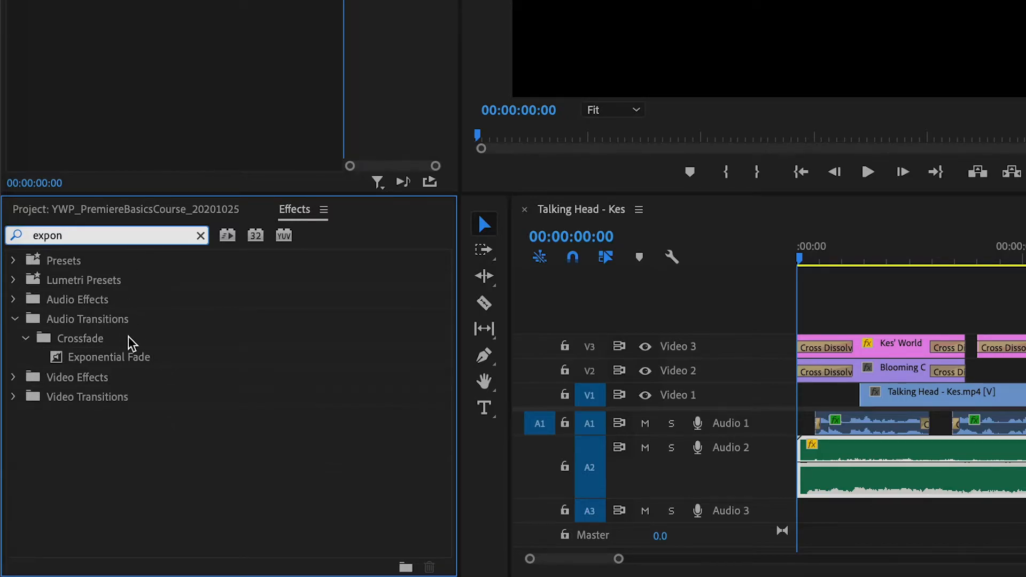
left_click_drag(122, 356, 131, 353)
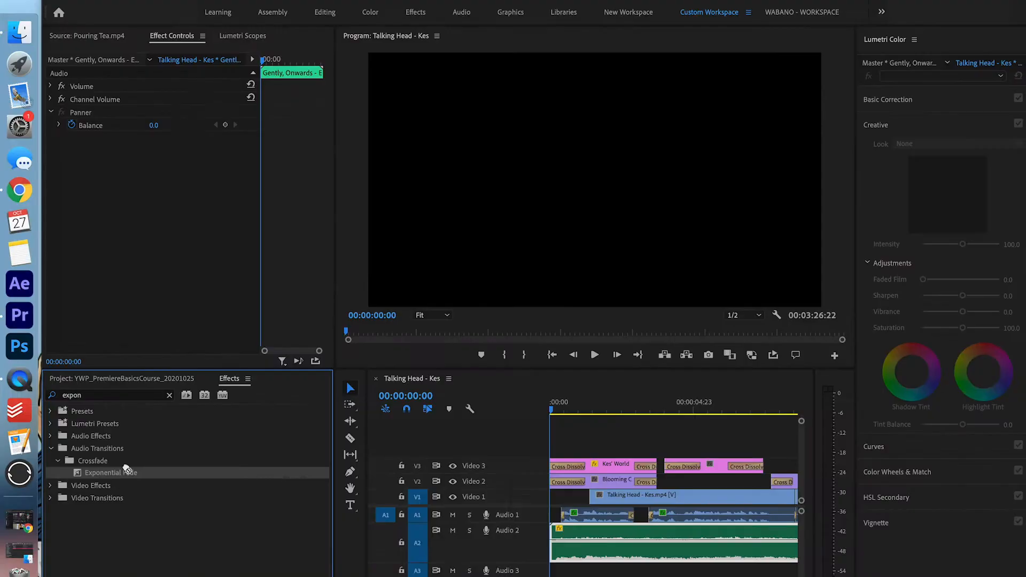
left_click_drag(539, 542, 556, 537)
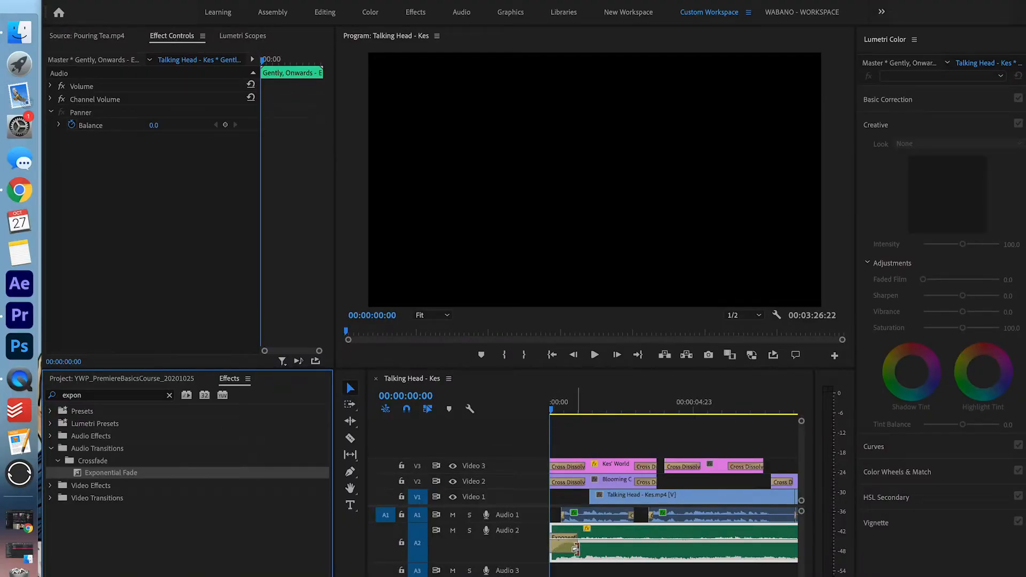
key("space")
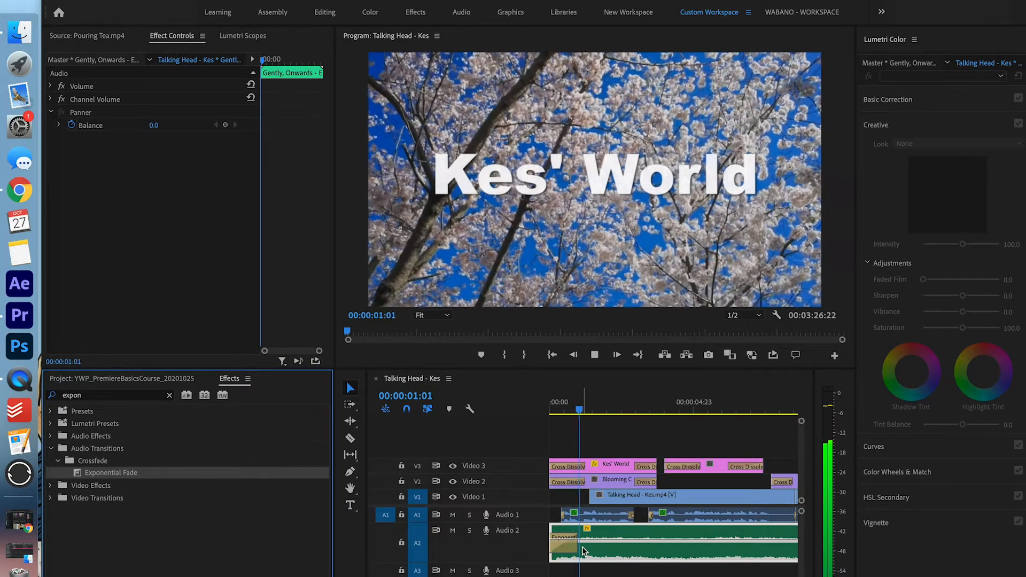
scroll(582, 546, "down", 4)
key("space")
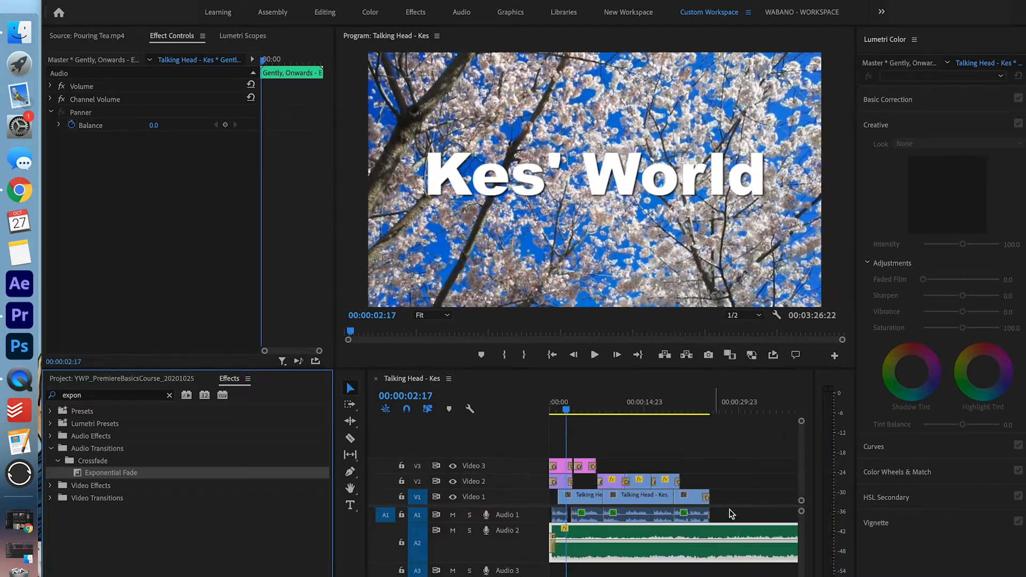
scroll(741, 511, "up", 3)
scroll(632, 502, "up", 3)
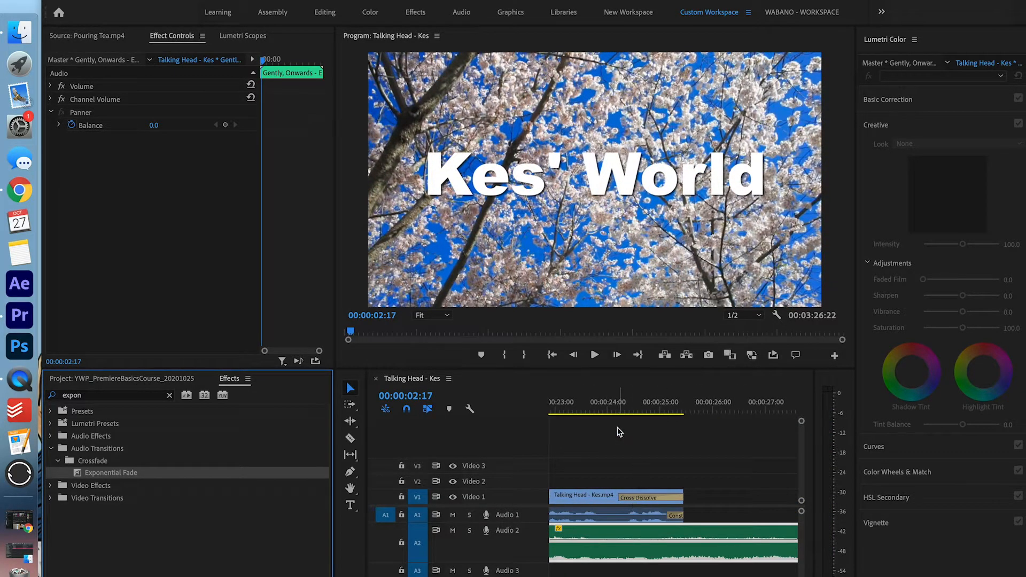
Cut the music at the video's end, delete the excess, and add an Exponential Fade out
left_click_drag(607, 410, 675, 385)
key("super+k")
left_click(707, 554)
key("Delete")
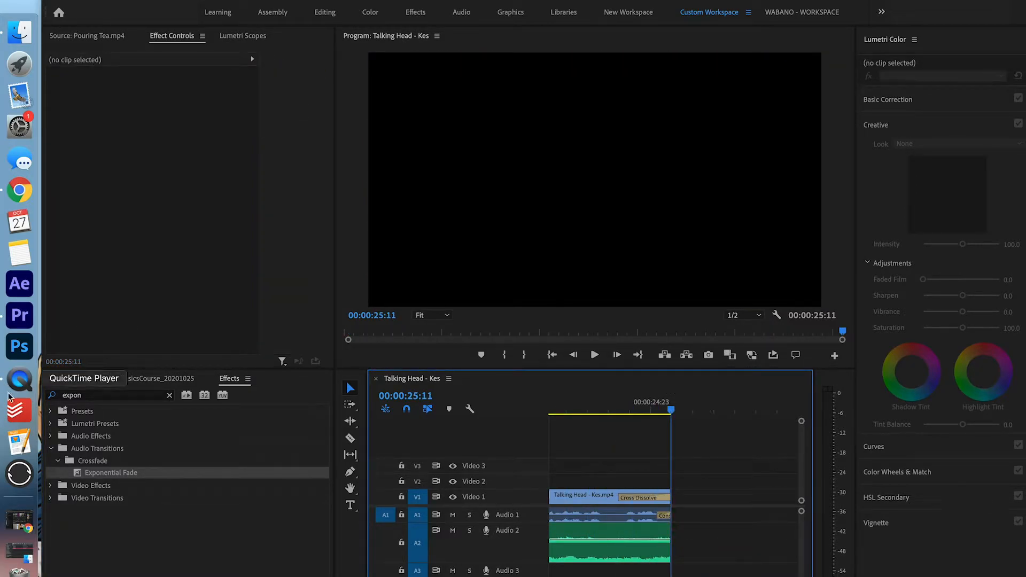
left_click_drag(108, 473, 670, 555)
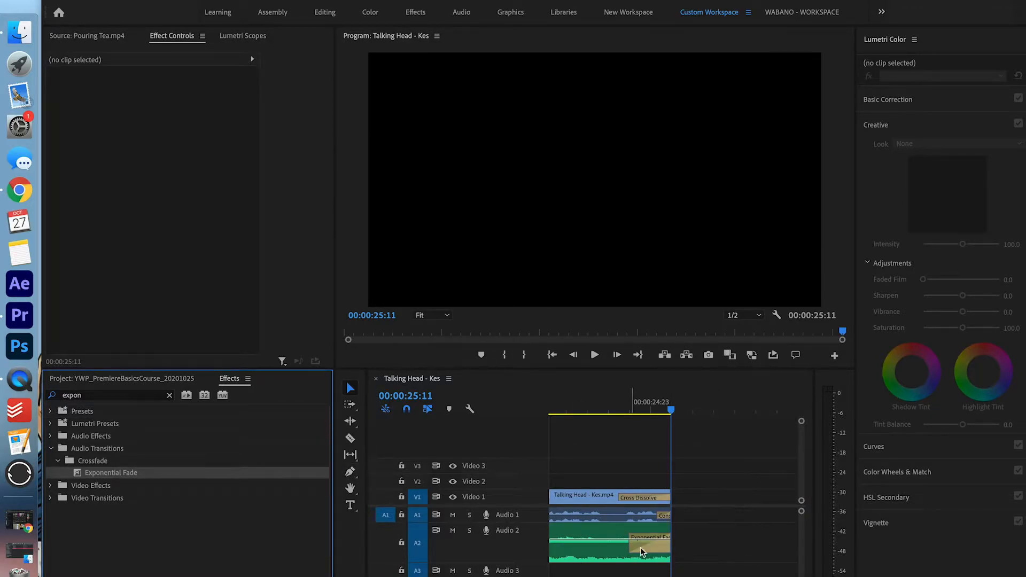
Restore the timeline view and track height, return to the start, and save the project
key("backslash")
scroll(723, 551, "up", 1)
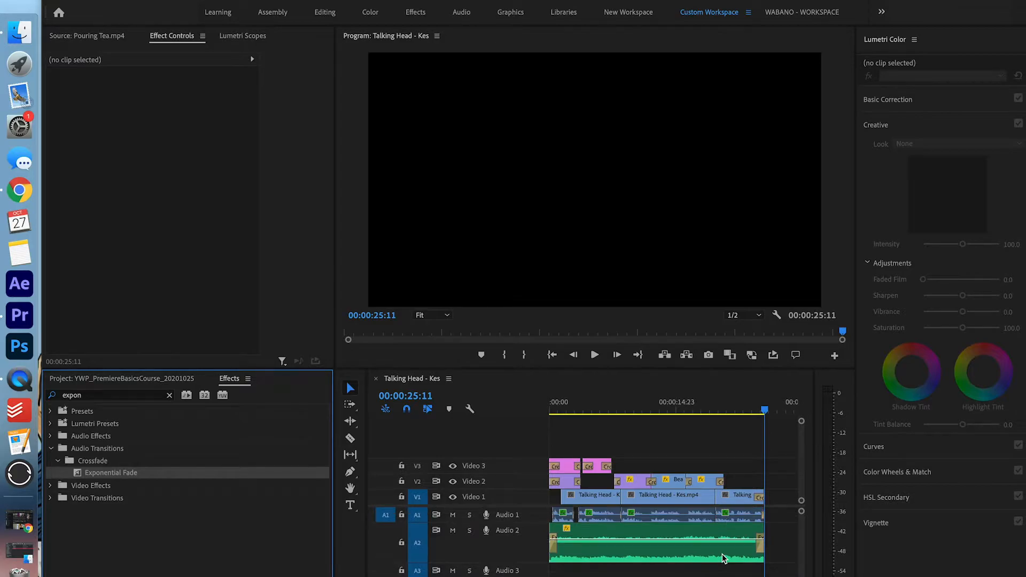
left_click_drag(540, 560, 534, 542)
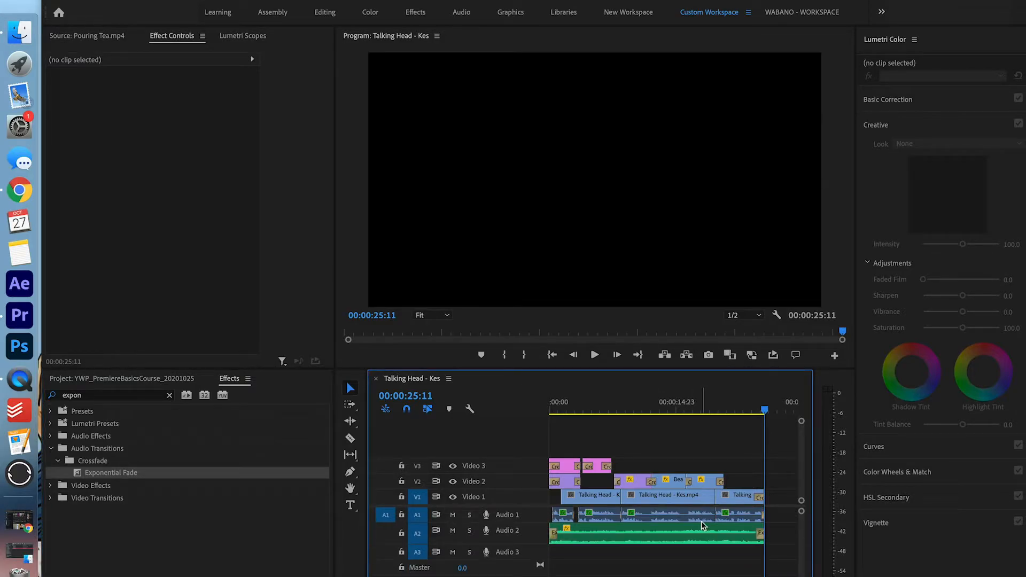
left_click_drag(584, 406, 528, 406)
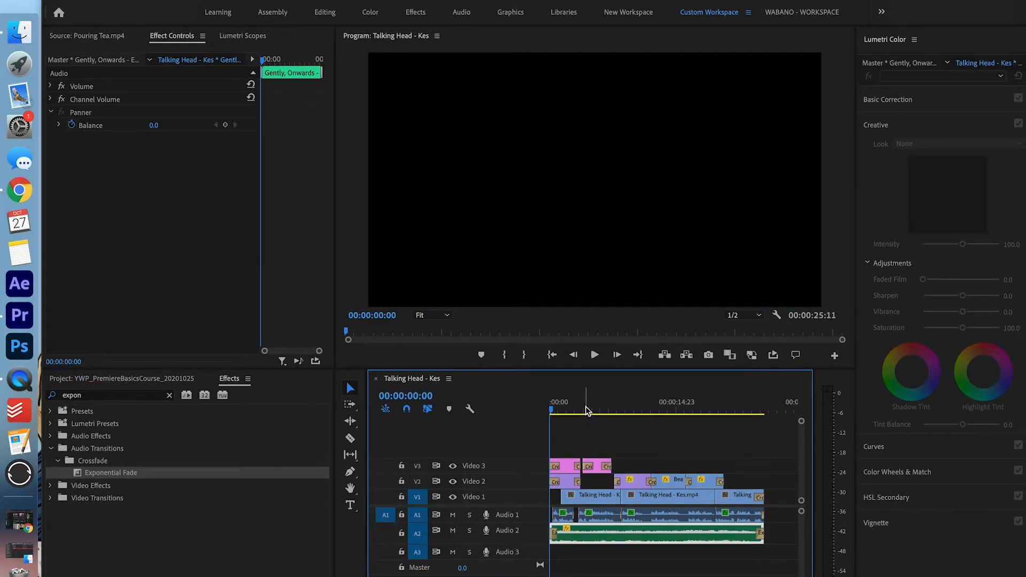
key("super+s")
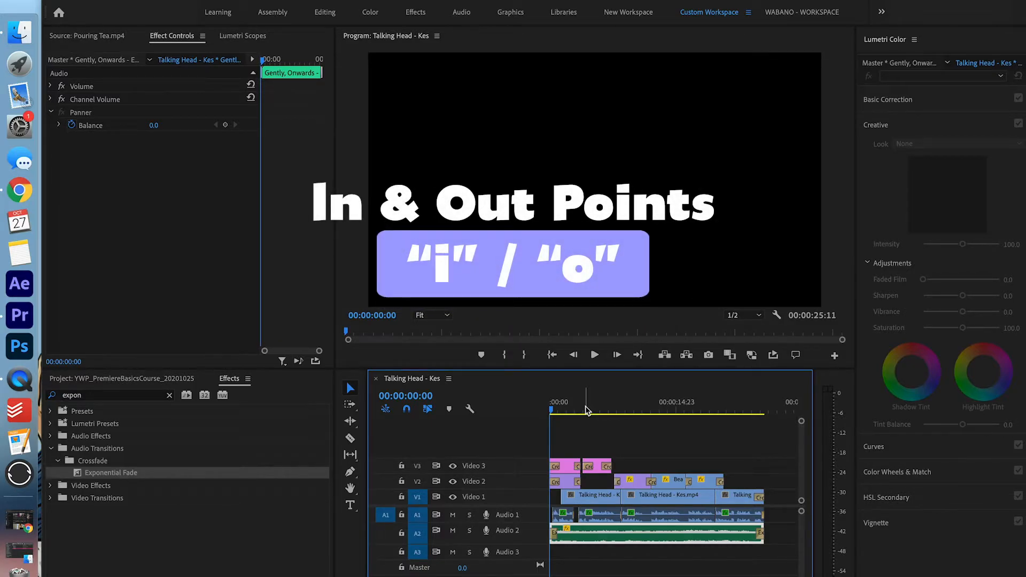
Set the out point at the sequence end and render the sequence from in to out
left_click_drag(586, 410, 768, 410)
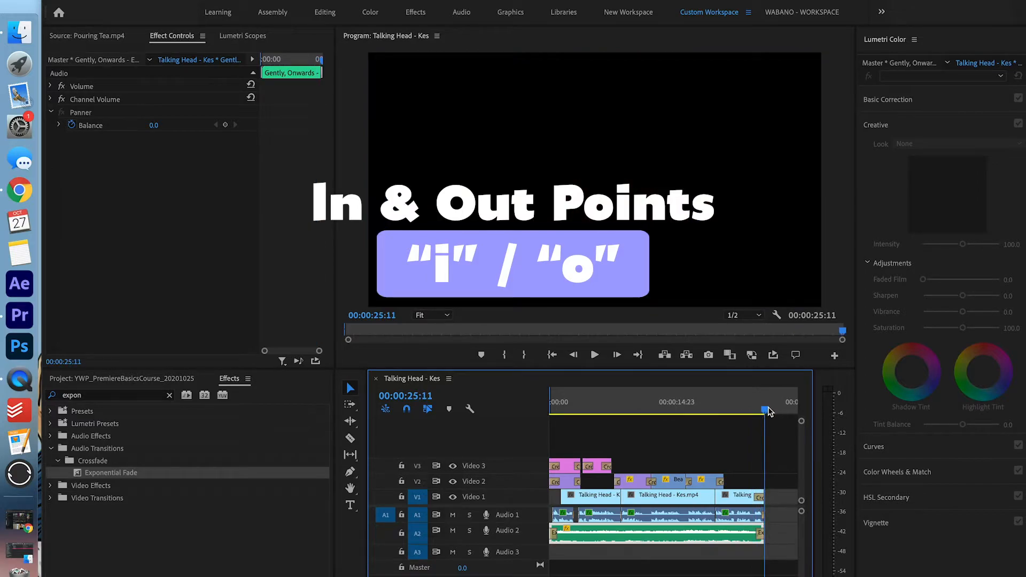
key("o")
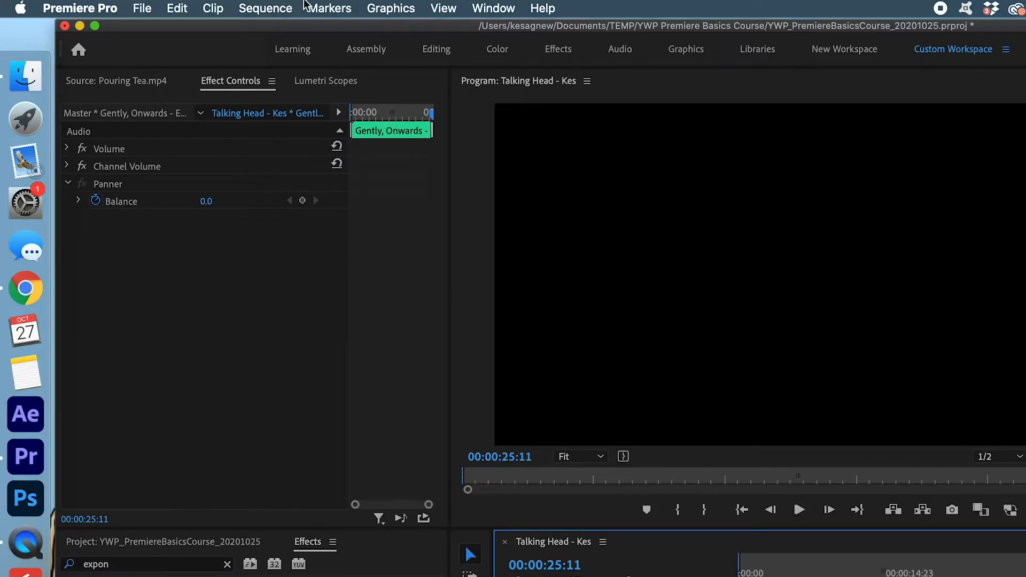
left_click(288, 12)
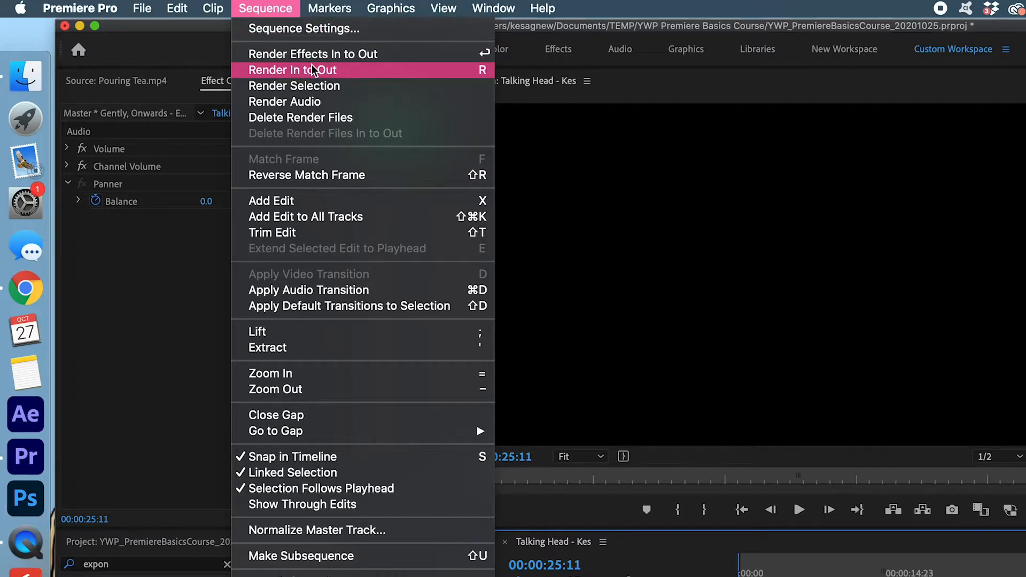
left_click(314, 70)
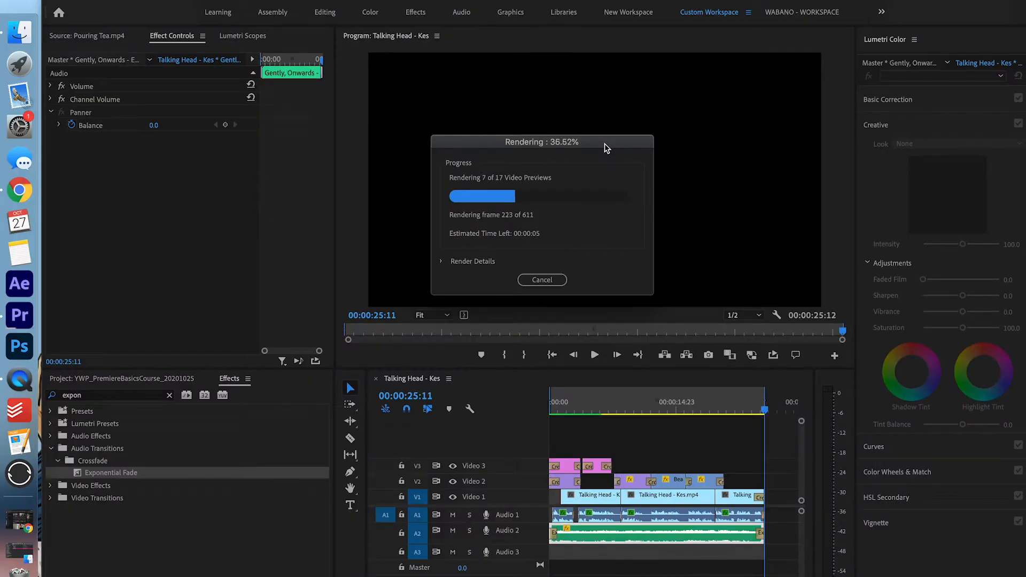
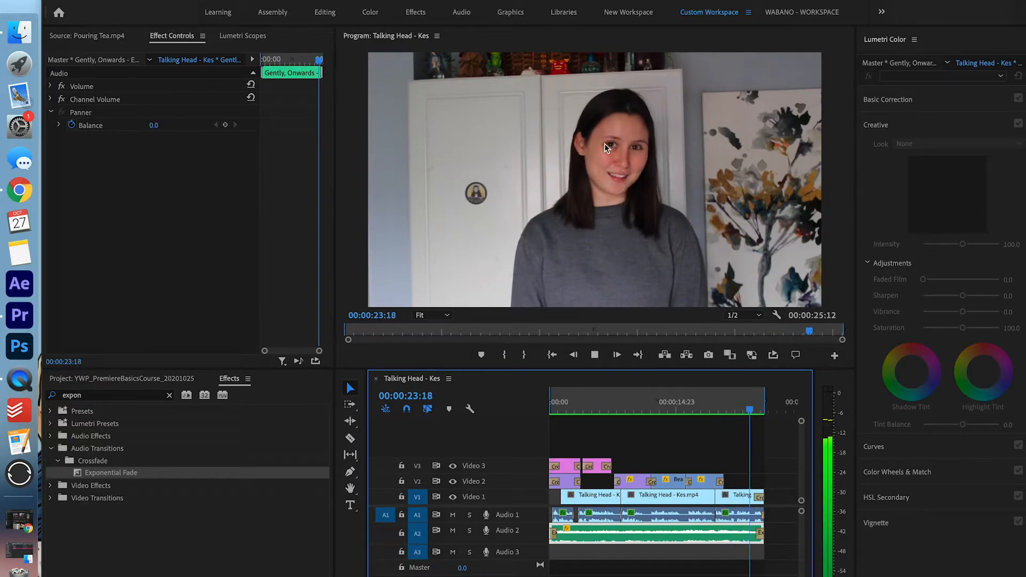
Lock Video 1, trim the end of the Audio 1 talking-head clip shorter, and play the ending
scroll(758, 448, "up", 3)
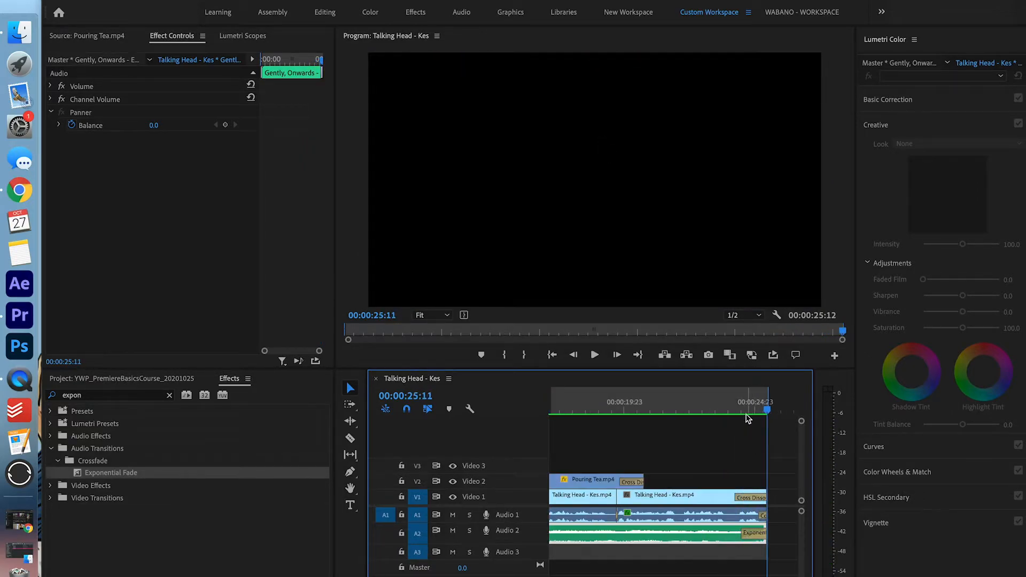
left_click(741, 401)
scroll(756, 442, "up", 4)
scroll(756, 442, "down", 2)
scroll(756, 442, "down", 3)
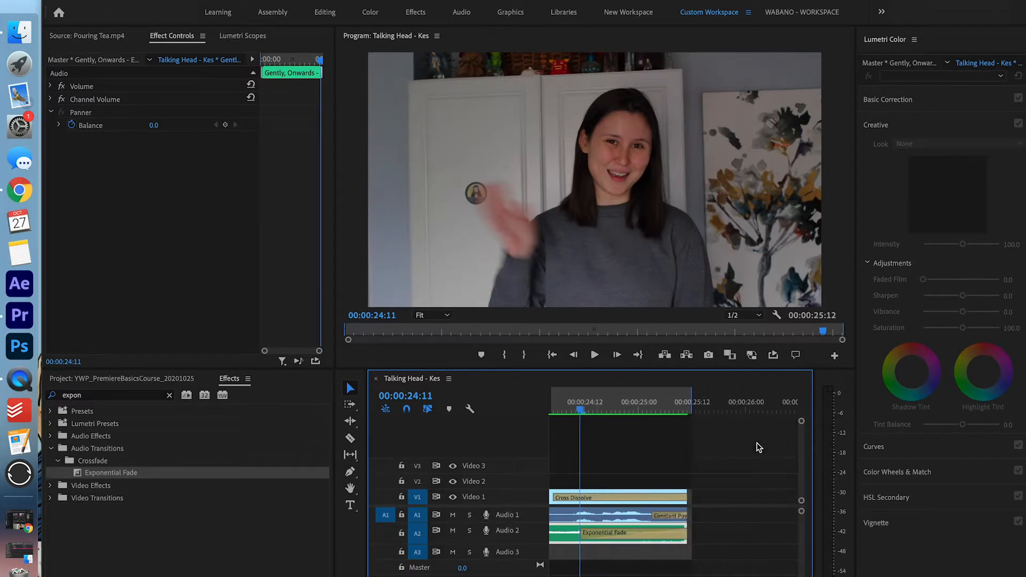
left_click(401, 497)
left_click_drag(682, 510, 644, 515)
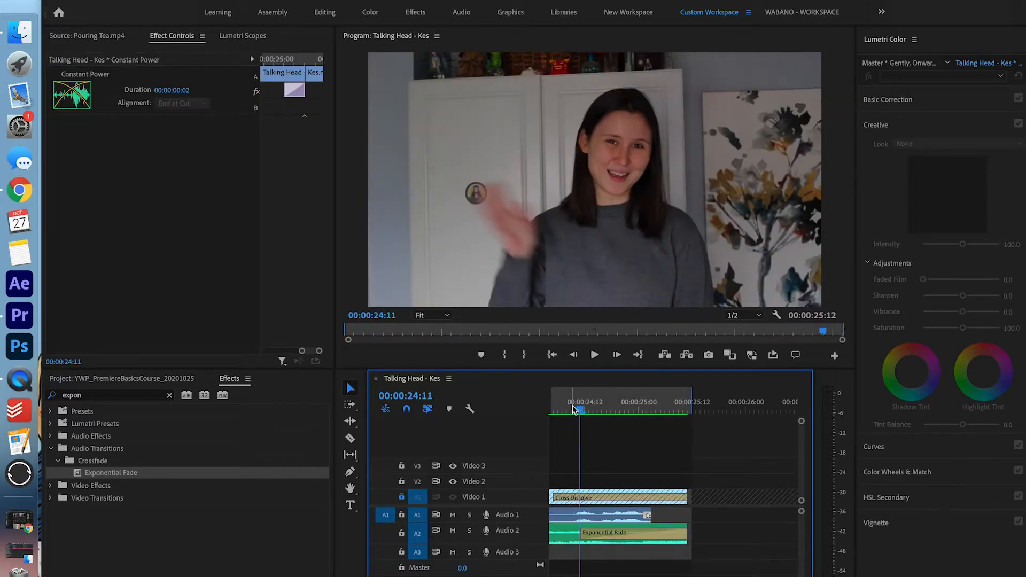
key("space")
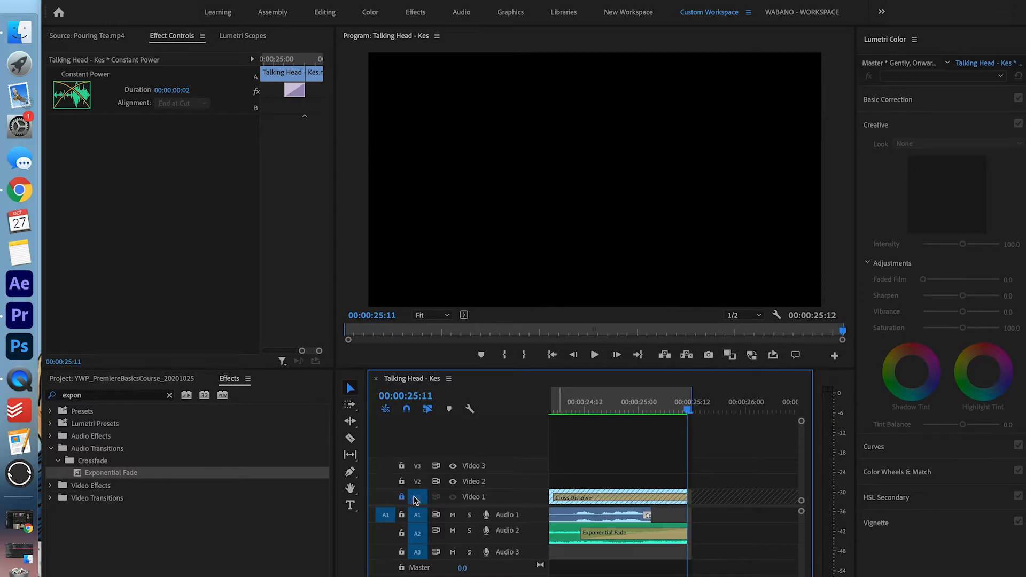
Zoom out to the whole sequence and scrub back to the talking head at 07:11
key("backslash")
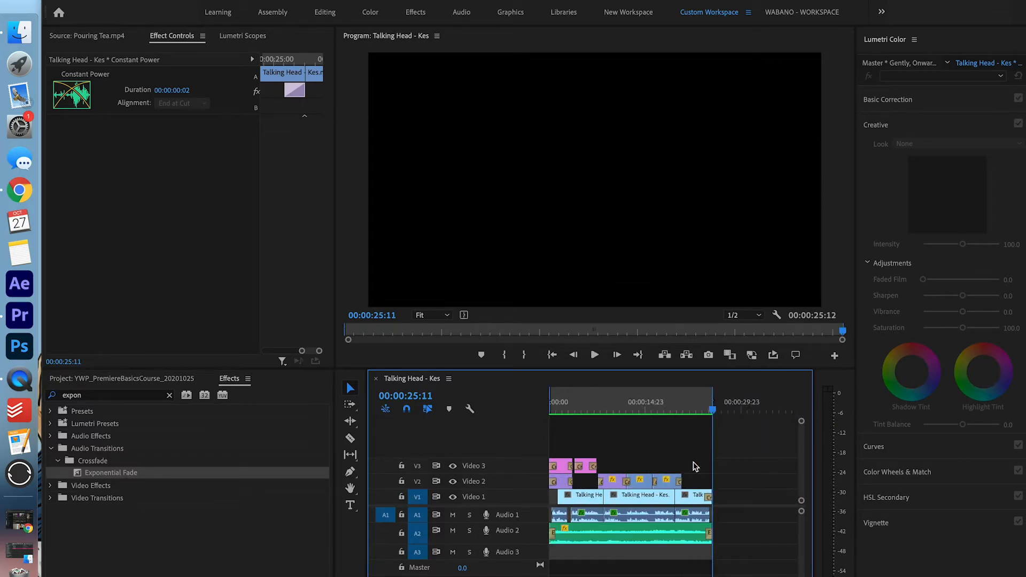
left_click(604, 406)
scroll(608, 430, "up", 3)
left_click(677, 408)
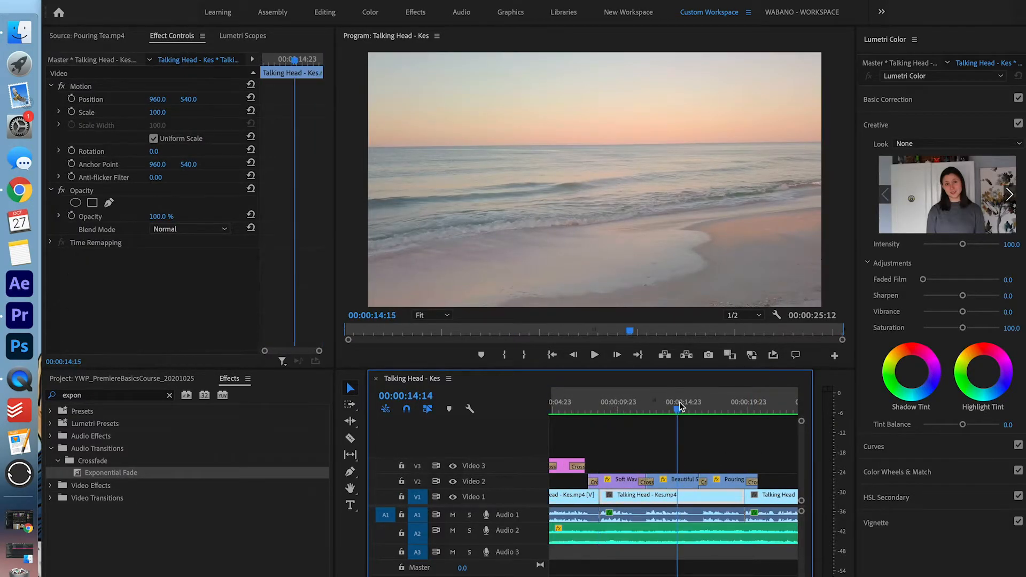
left_click(726, 409)
mouse_move(587, 415)
left_mouse_down()
mouse_move(599, 409)
mouse_move(589, 411)
left_mouse_up()
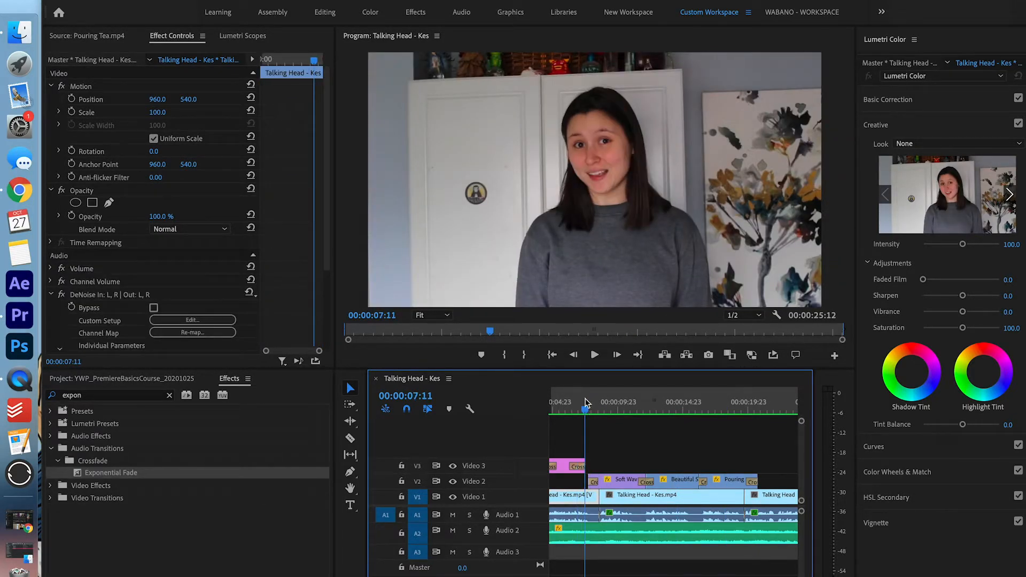
left_click(174, 379)
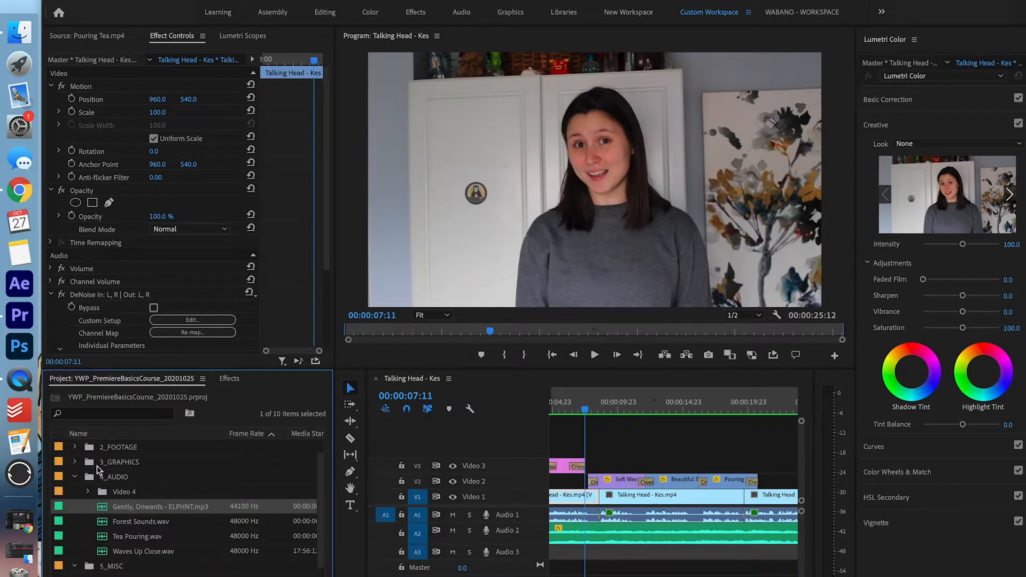
Place Waves Up Close.wav on Audio 3 under the beach shot, cut at 00:00:12:03 and delete the tail
double_click(157, 550)
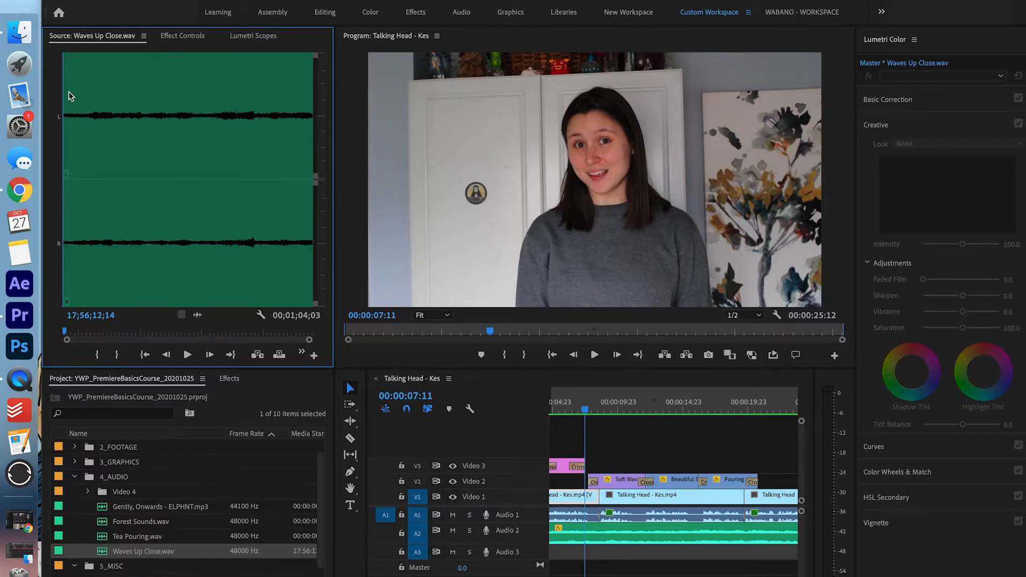
left_click_drag(198, 319, 589, 553)
key("=")
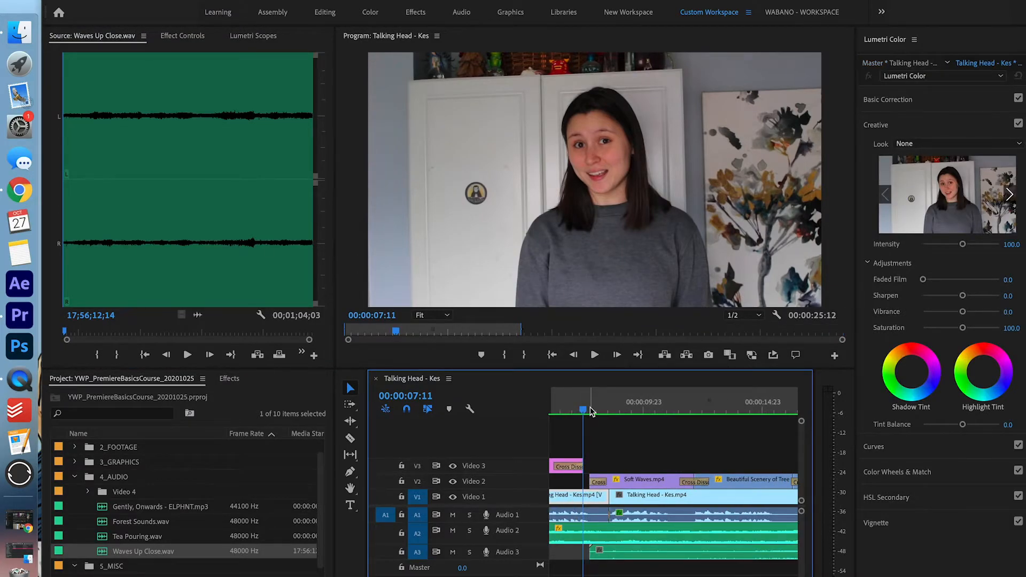
key("space")
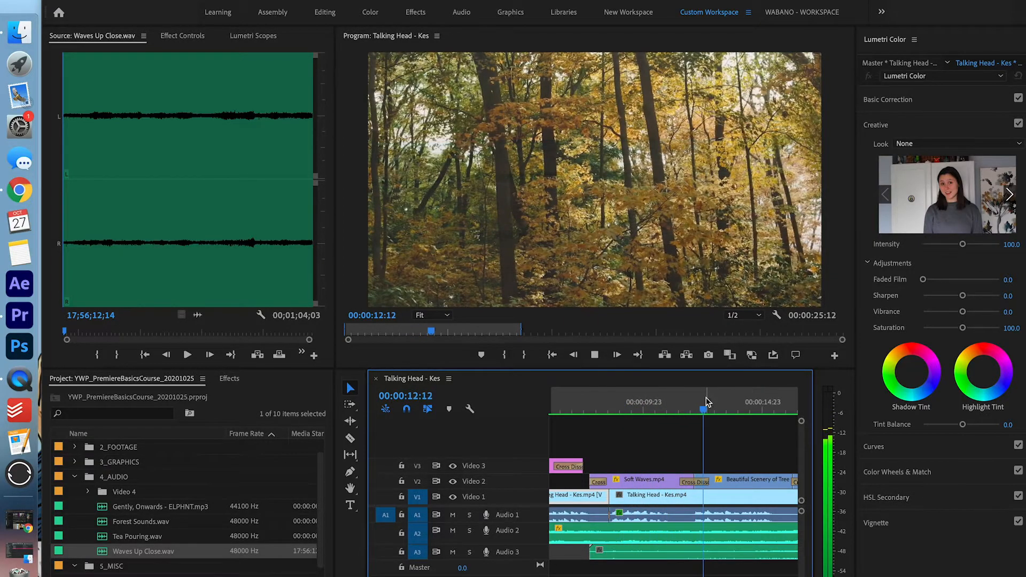
left_click(694, 409)
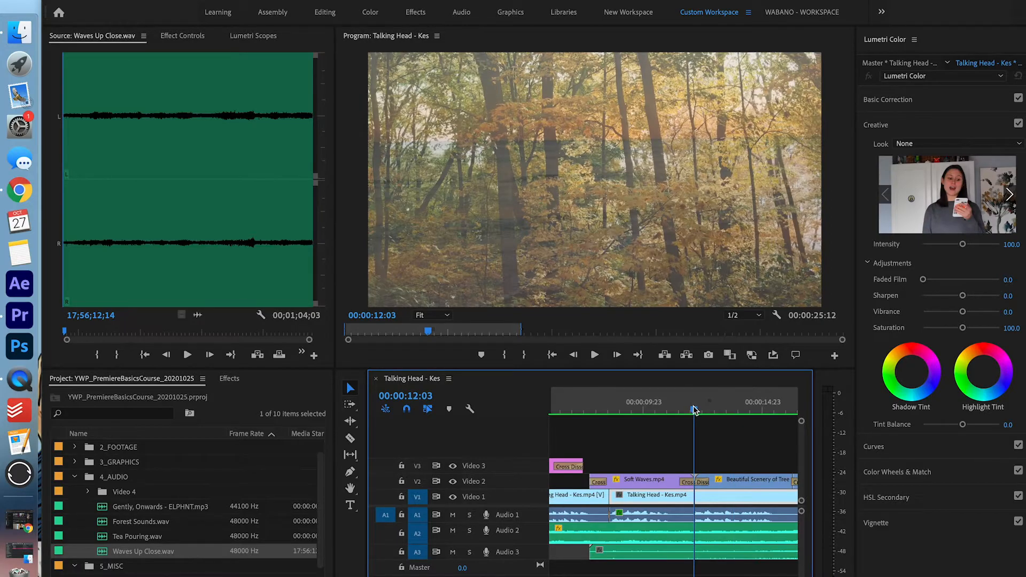
left_click(710, 553)
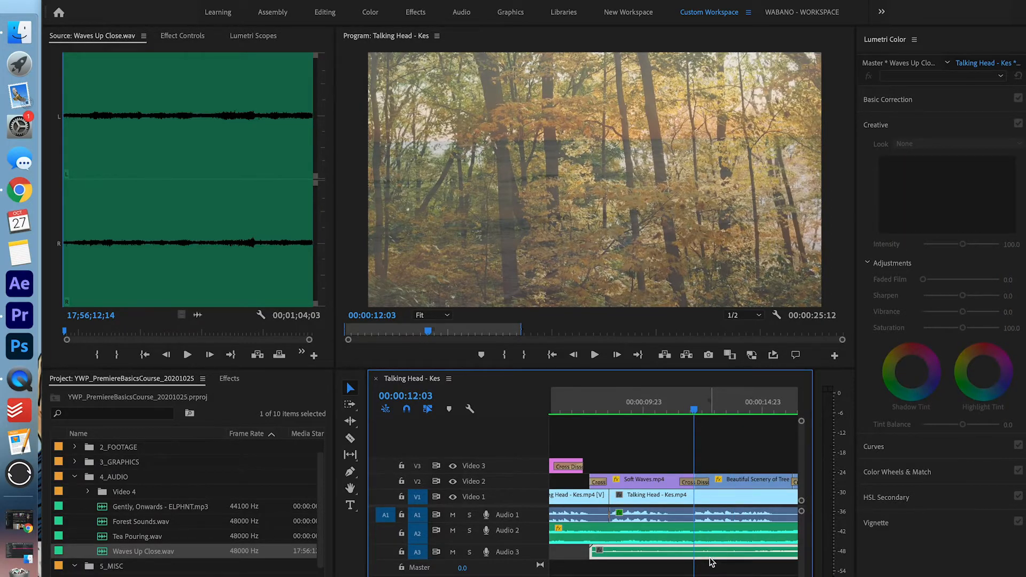
key("super+k")
left_click(723, 556)
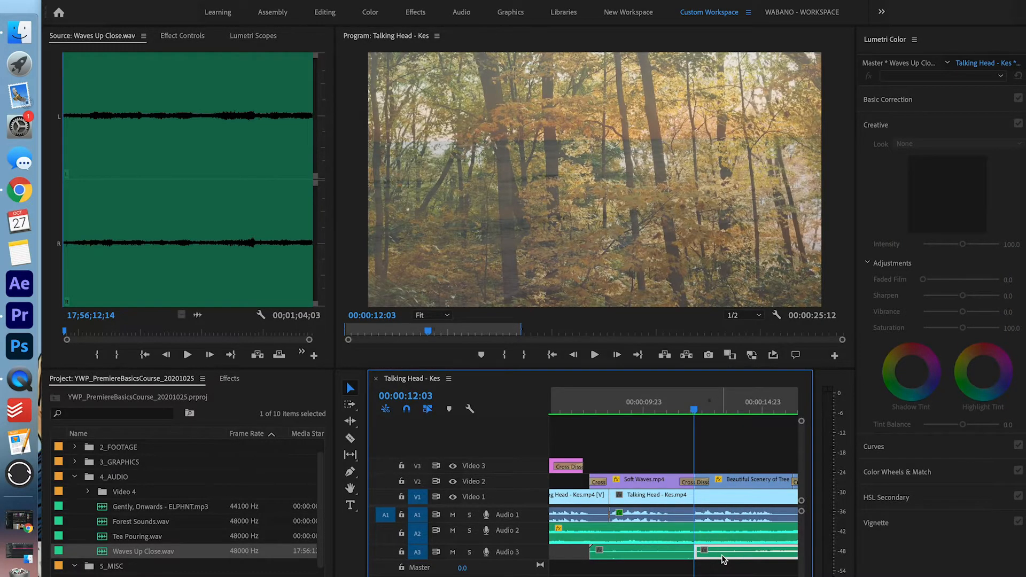
key("Delete")
Add an Exponential Fade to the start of the waves clip
key("shift+7")
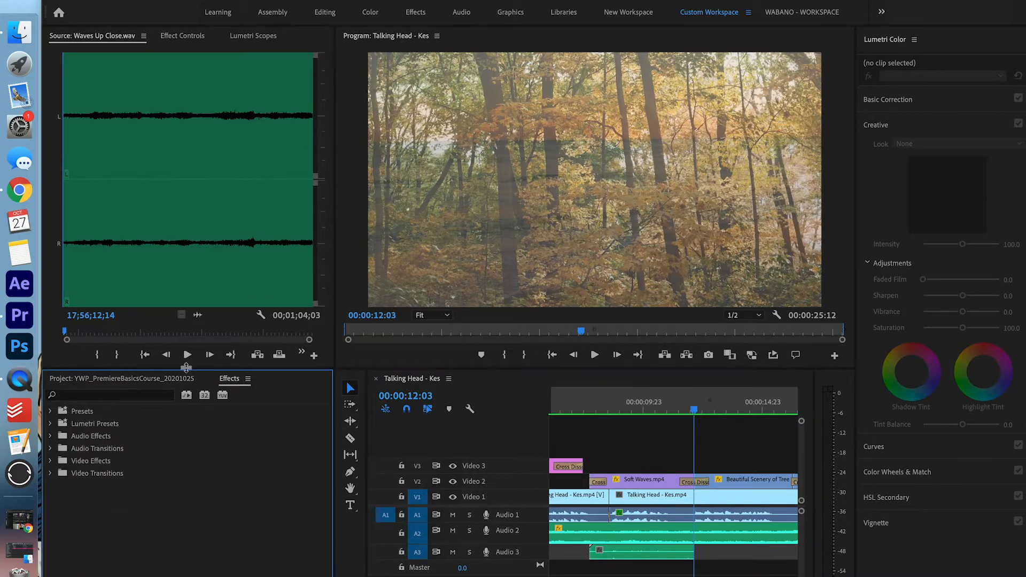
left_click(124, 400)
type("expon")
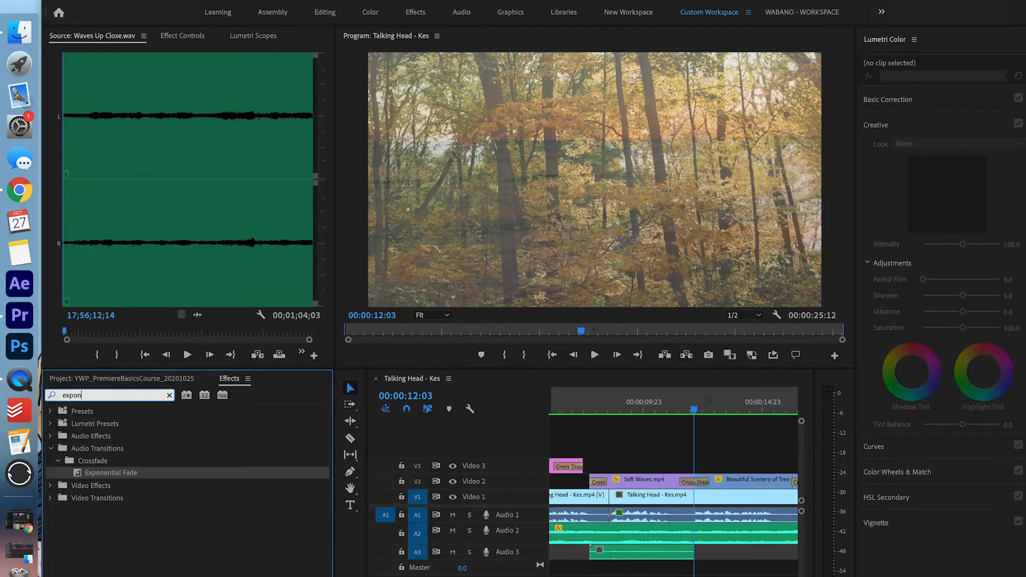
left_click_drag(113, 473, 603, 553)
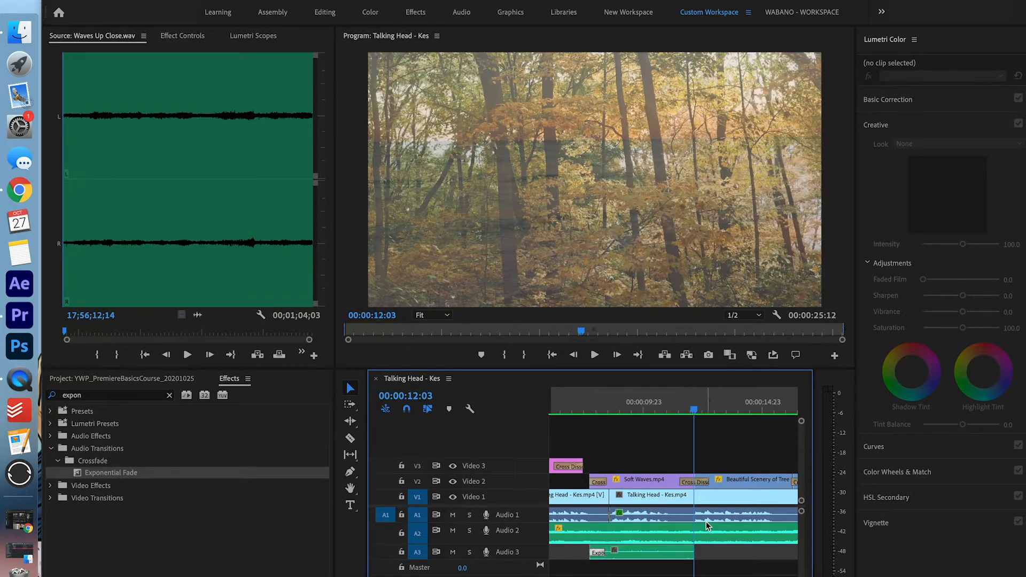
left_click(610, 411)
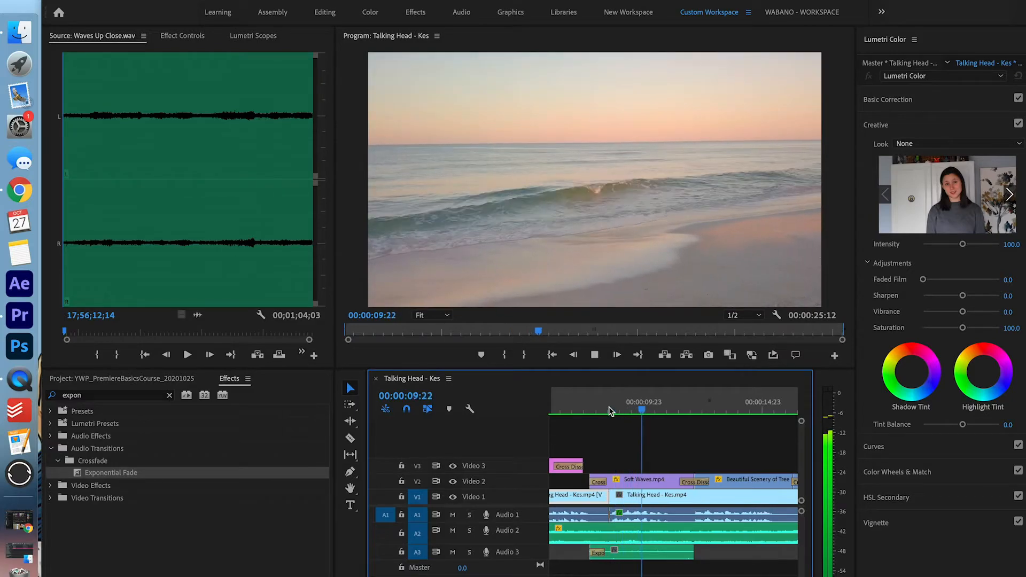
left_click(608, 408)
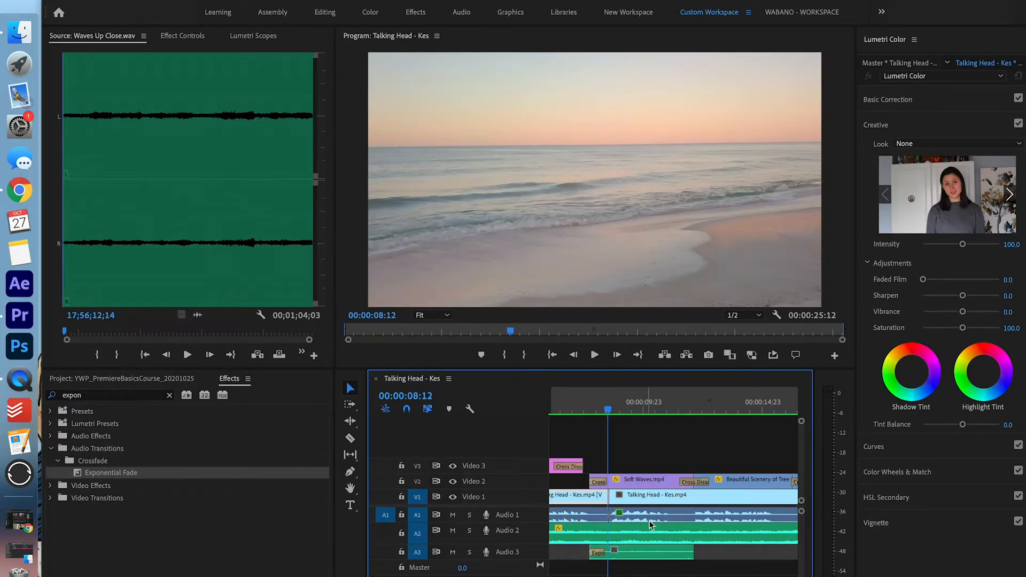
Set the waves clip's audio gain to -5 dB and play back to check it
left_click(648, 558)
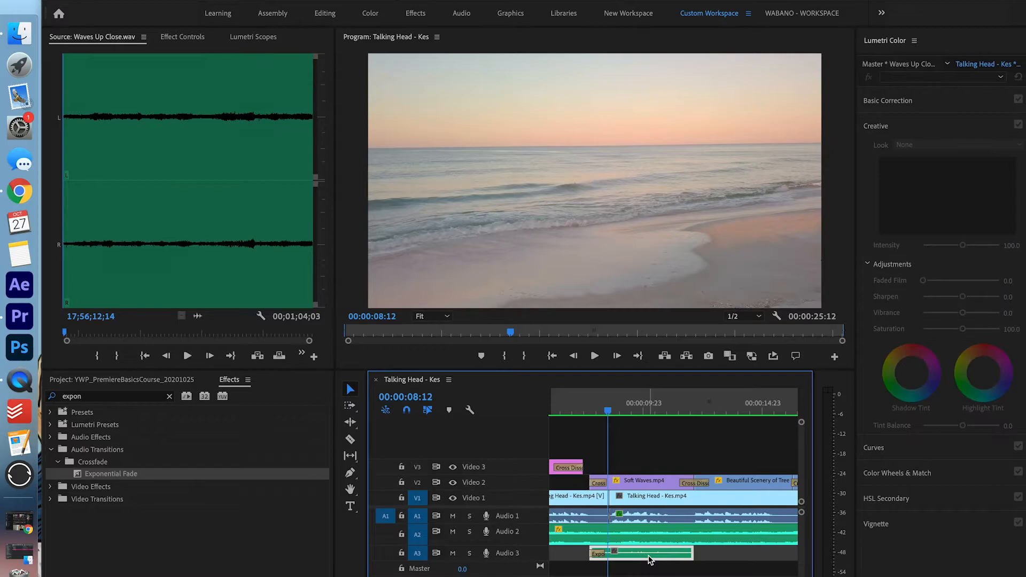
right_click(646, 556)
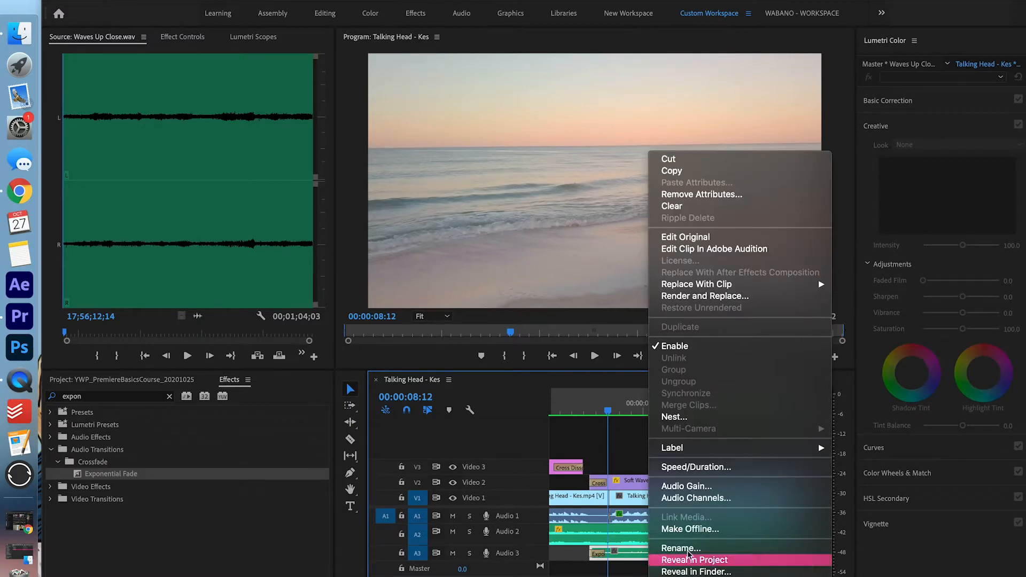
left_click(752, 487)
type("-5")
key("Return")
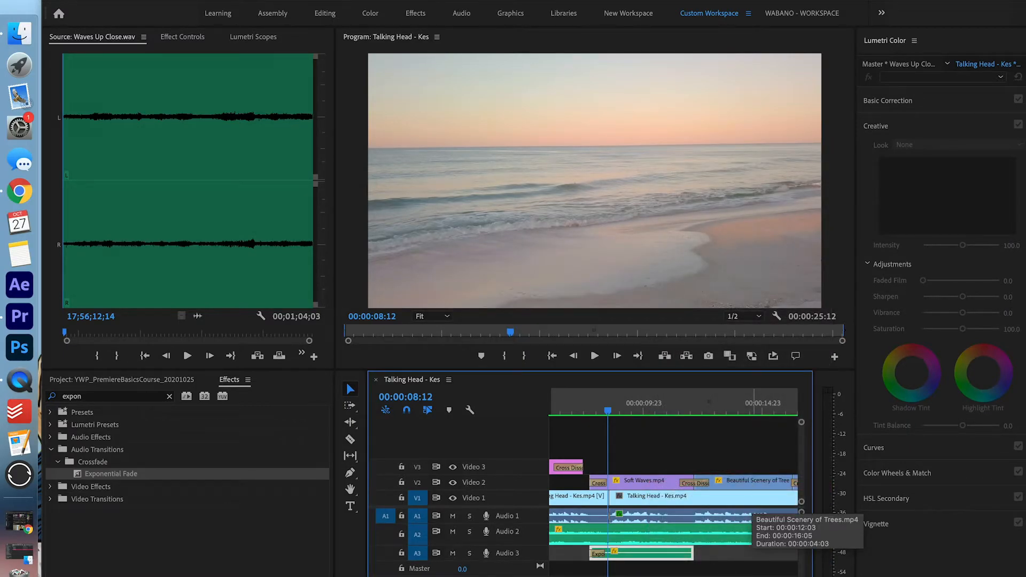
key("space")
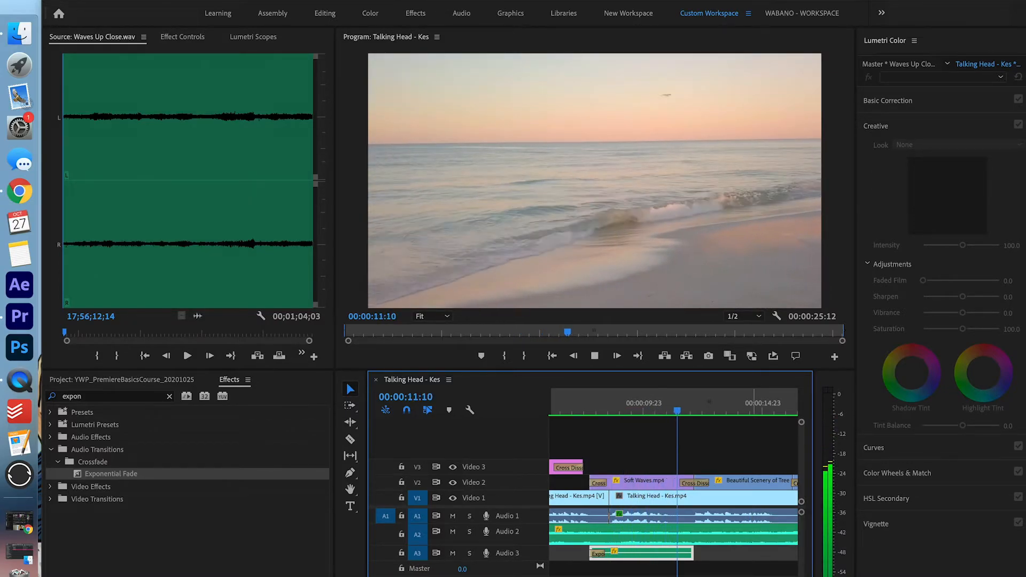
key("space")
Place Forest Sounds.wav, starting from 00;00;02;22, on Audio 3 after the waves clip
left_click(170, 397)
left_click(160, 379)
left_click_drag(716, 404, 730, 404)
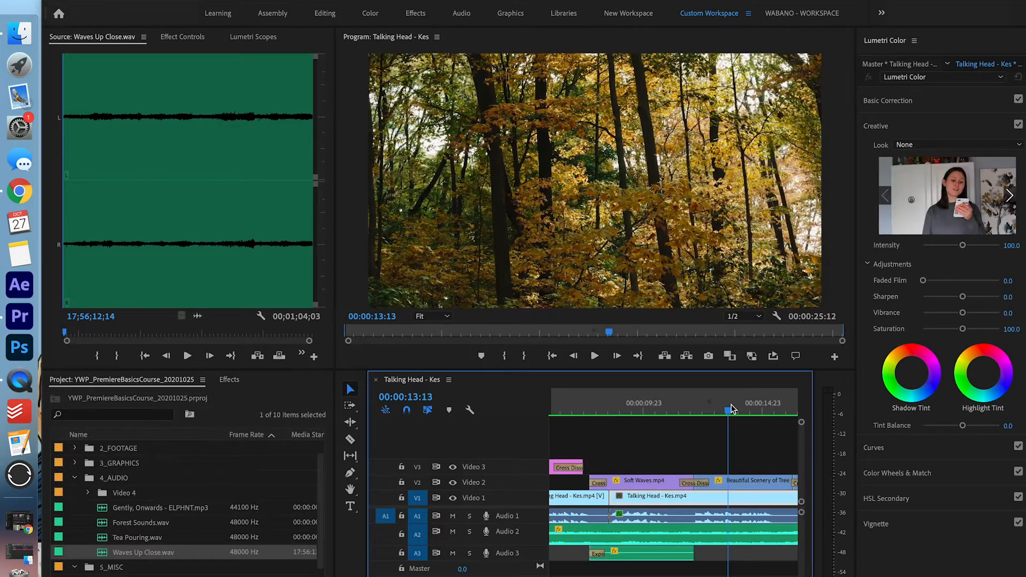
double_click(152, 523)
left_click_drag(60, 248, 73, 246)
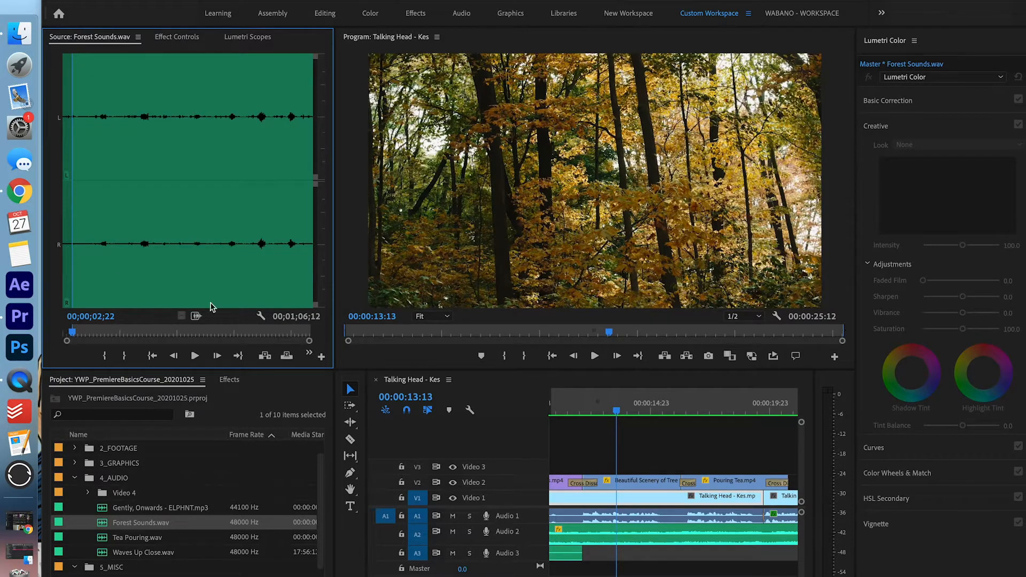
left_click_drag(194, 320, 585, 552)
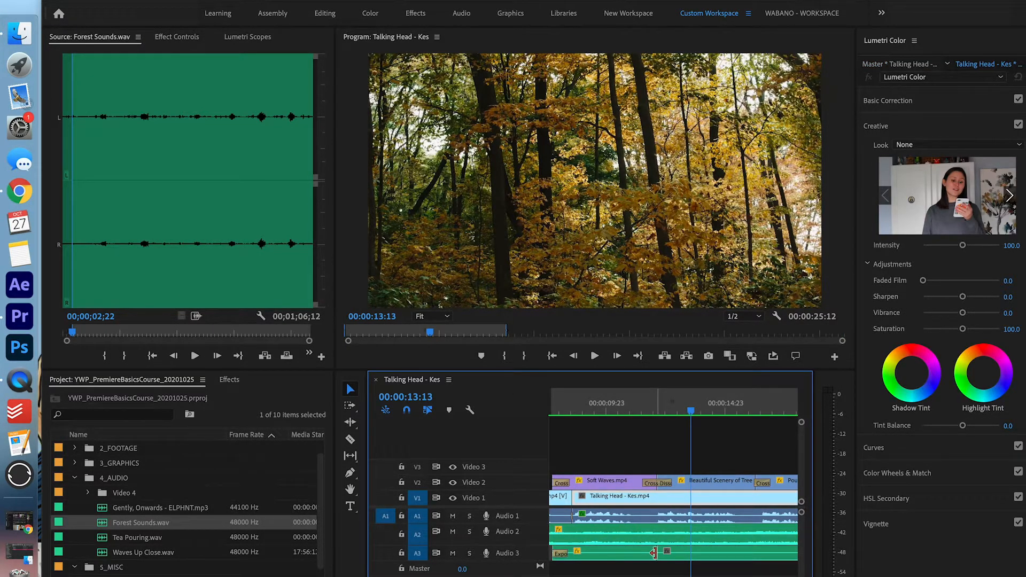
Apply a Constant Power crossfade between the waves and Forest Sounds clips and play it back
left_click(653, 553)
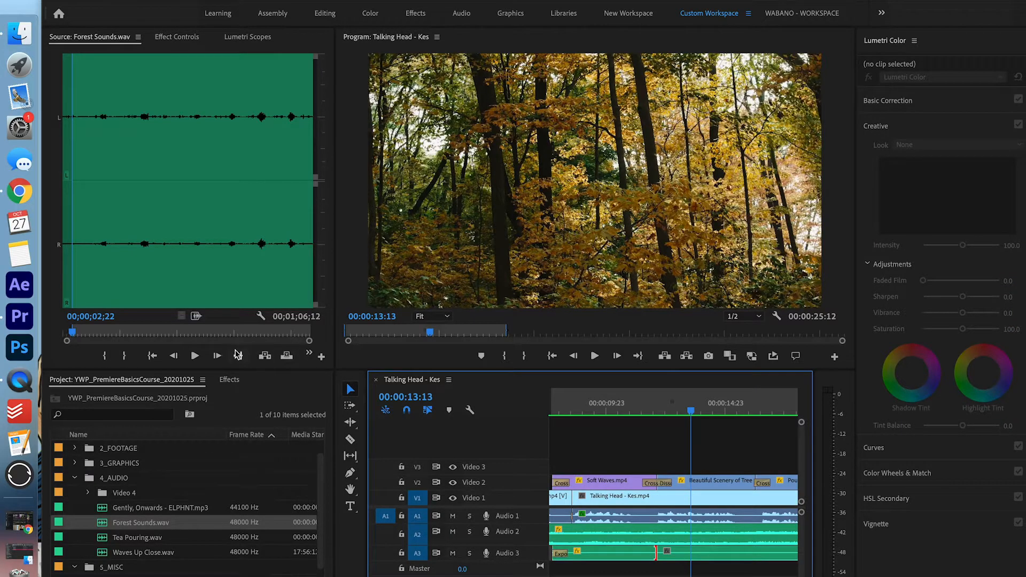
left_click(230, 381)
left_click(132, 395)
type("const")
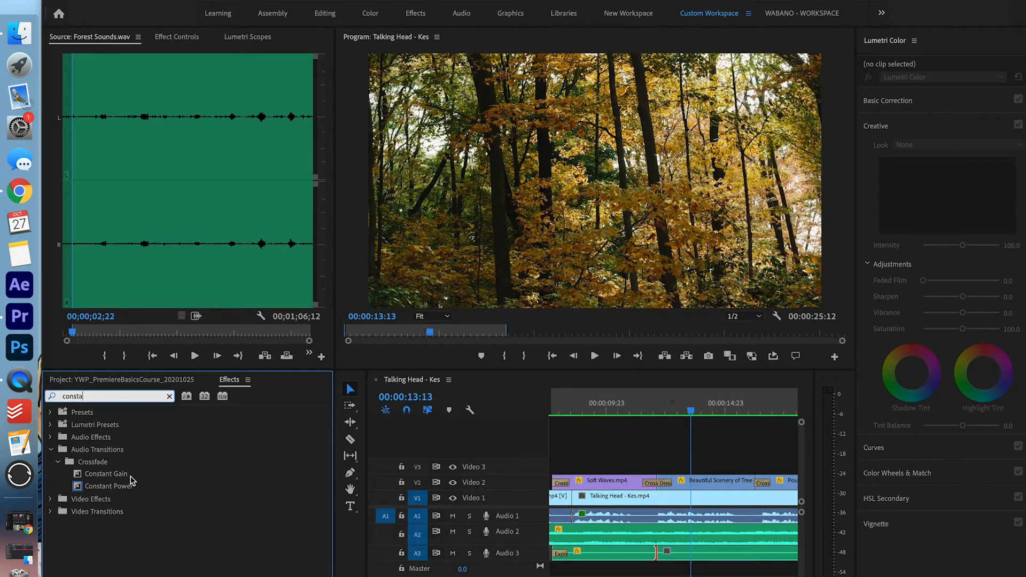
left_click_drag(132, 484, 678, 553)
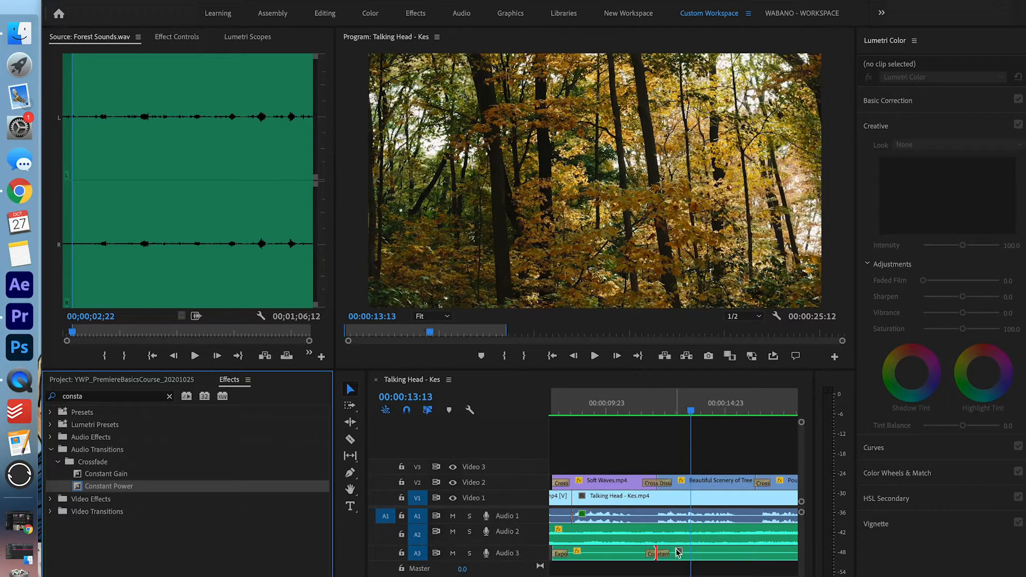
left_click(640, 403)
key("space")
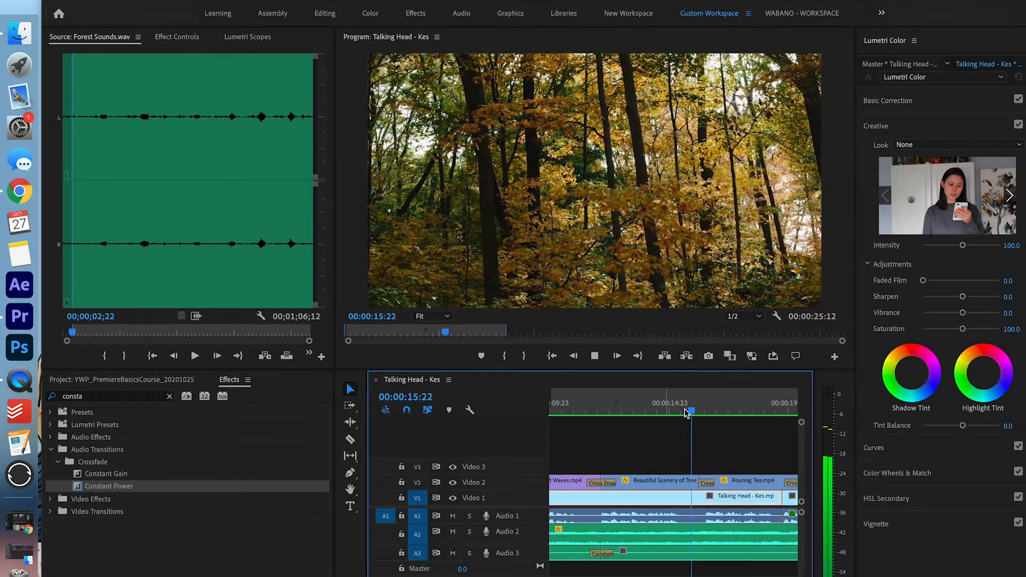
Split Forest Sounds at 00:00:16:06 and delete its tail
left_click(595, 357)
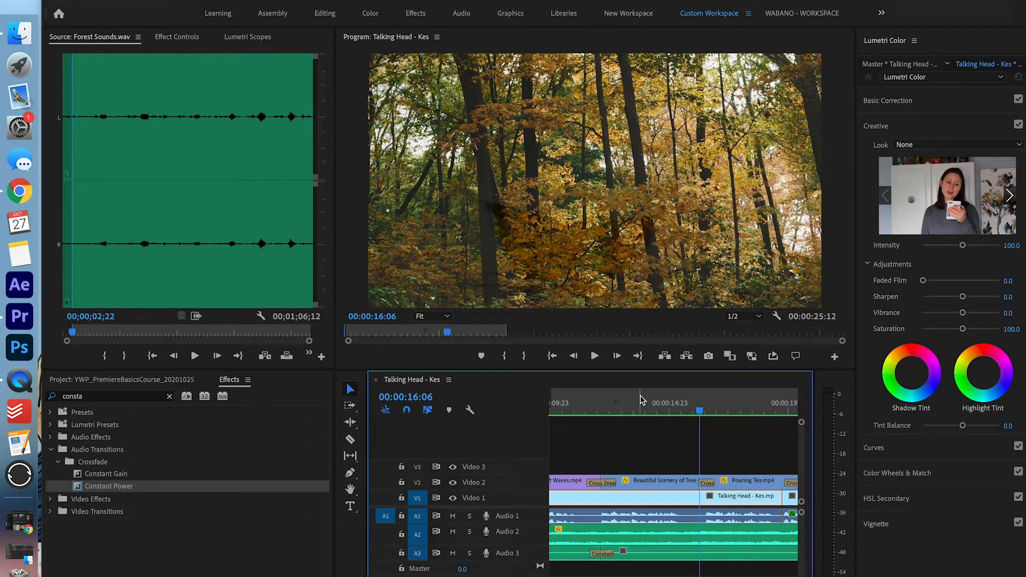
left_click(724, 558)
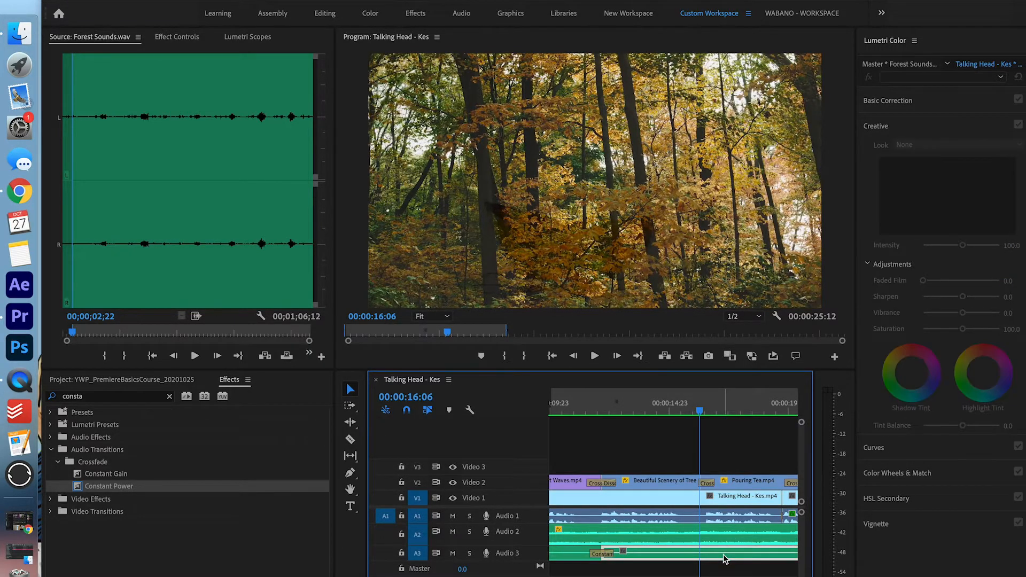
key("super+k")
left_click(724, 557)
key("Delete")
scroll(724, 557, "down", 1)
Mark an In point at 00;00;00;10 on Tea Pouring.wav and place its audio on Audio 3
scroll(723, 556, "right", 3)
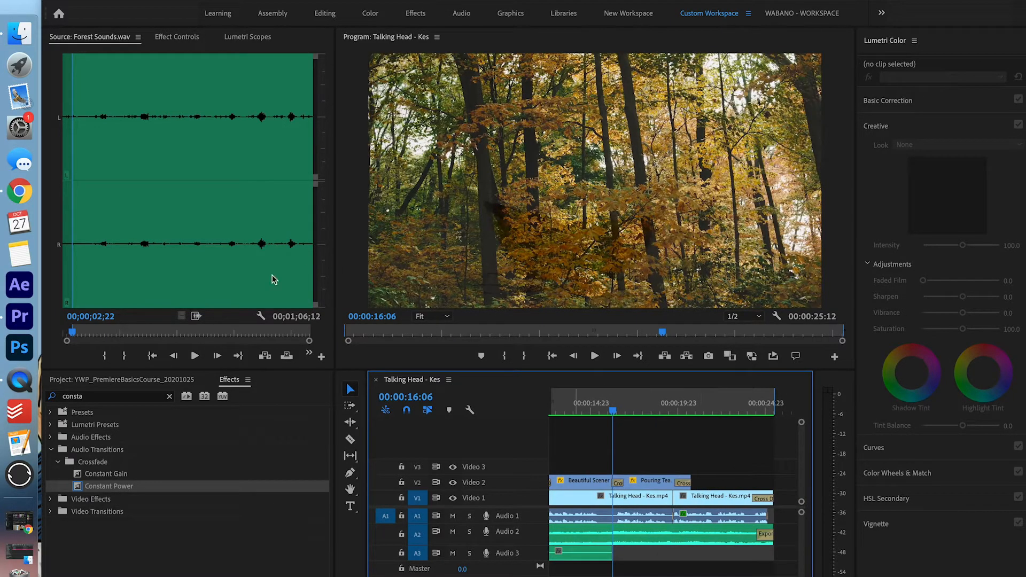
left_click(160, 380)
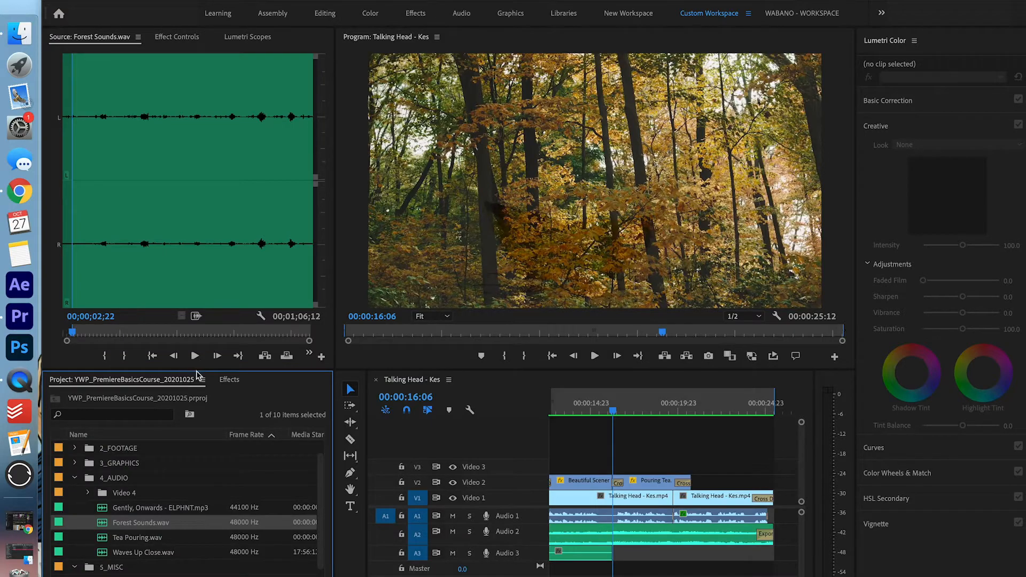
double_click(139, 537)
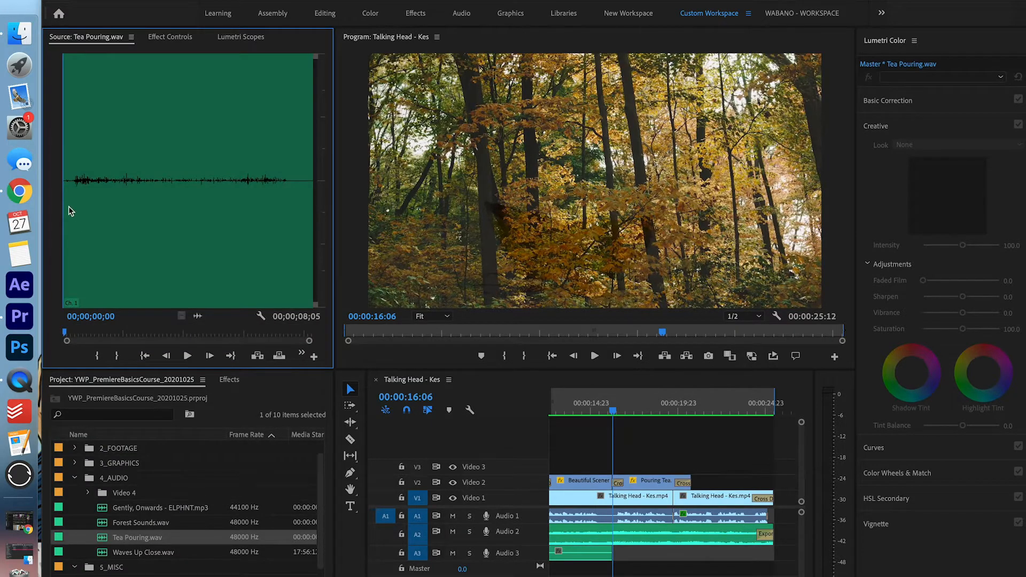
left_click_drag(69, 182, 73, 186)
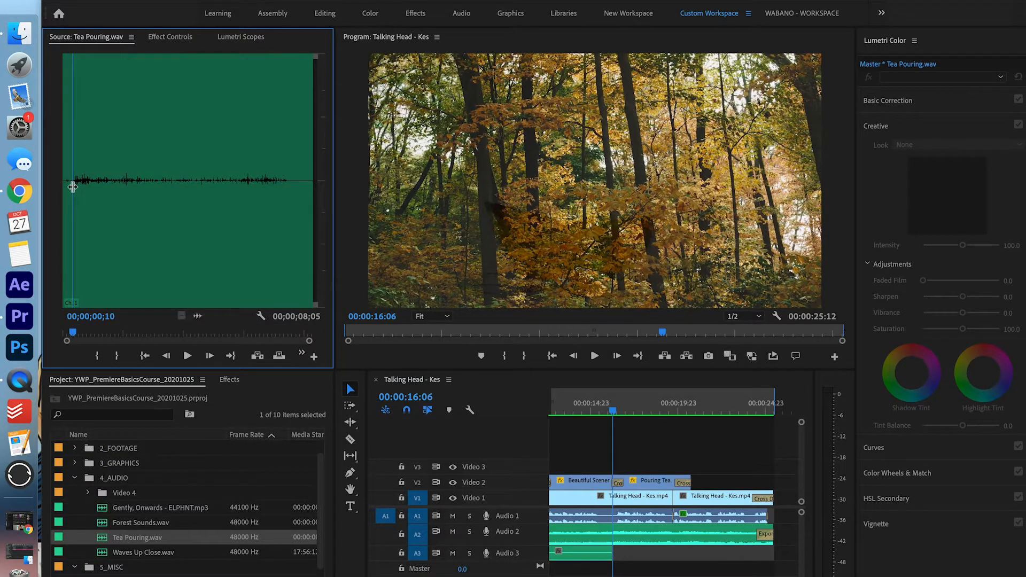
key("i")
left_click_drag(196, 318, 614, 554)
Add a Constant Power crossfade to the Tea Pouring clip and play it back
scroll(613, 551, "up", 3)
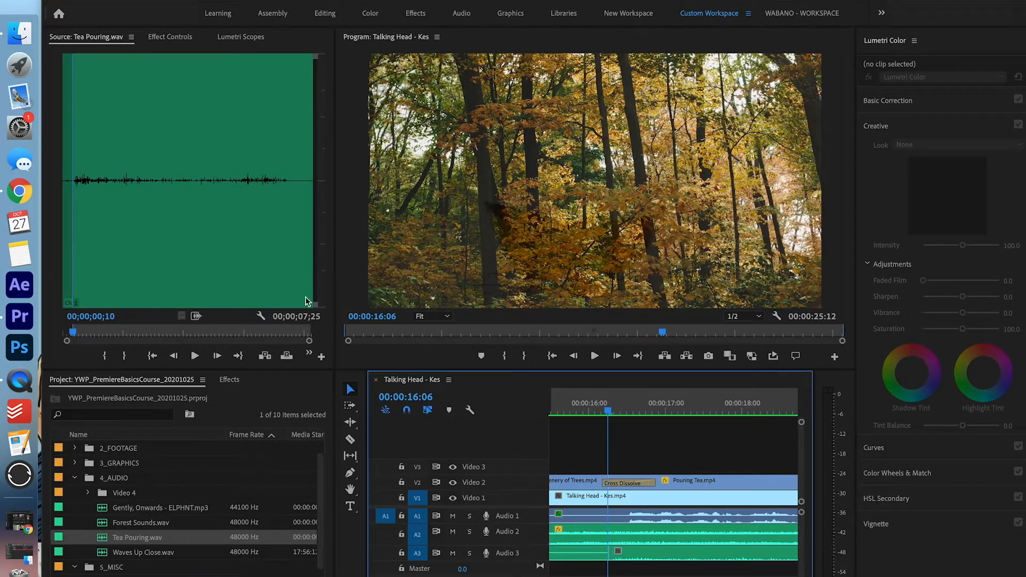
left_click(234, 383)
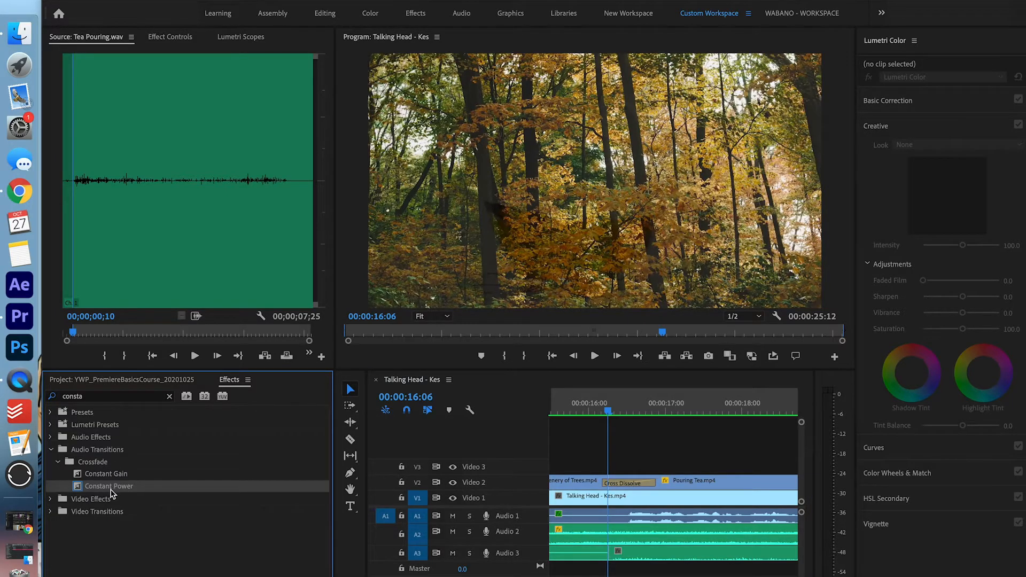
left_click_drag(111, 492, 613, 557)
left_click(570, 409)
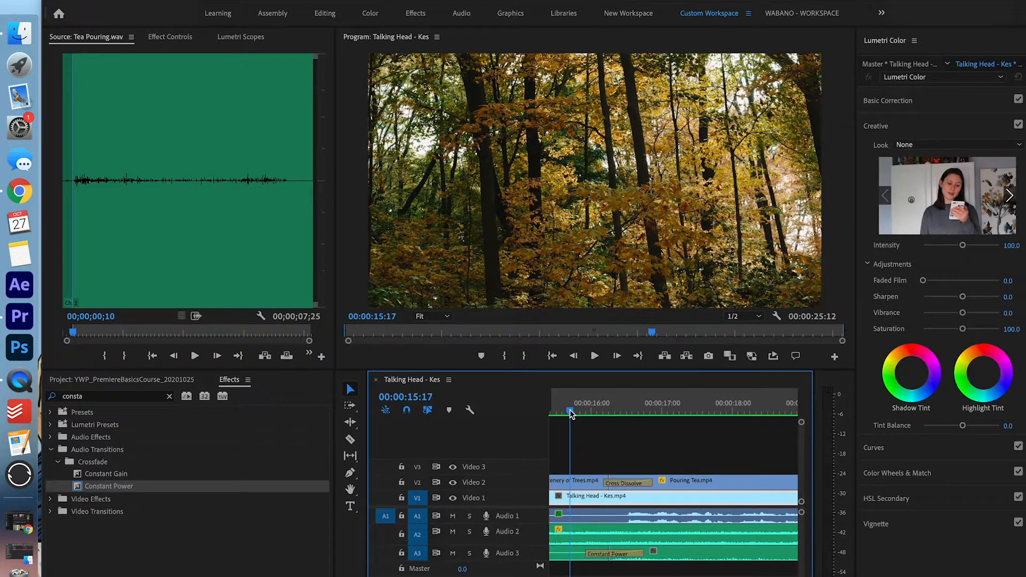
key("space")
scroll(572, 500, "down", 5)
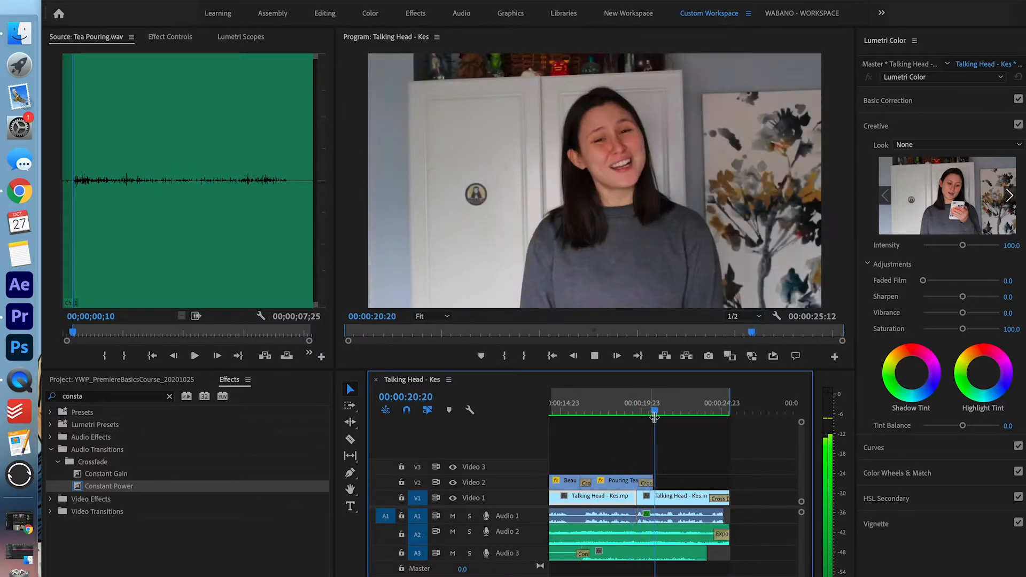
Trim the Tea Pouring clip on Audio 3 to end at 00:00:20:18, where the talking head returns
left_click(654, 413)
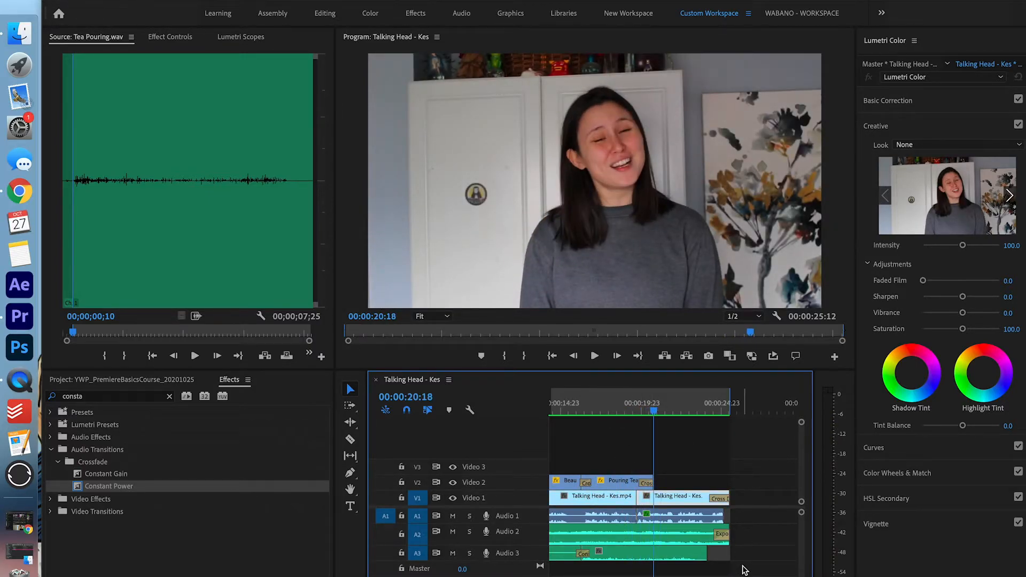
left_click_drag(704, 552, 651, 547)
key("equal")
key("equal")
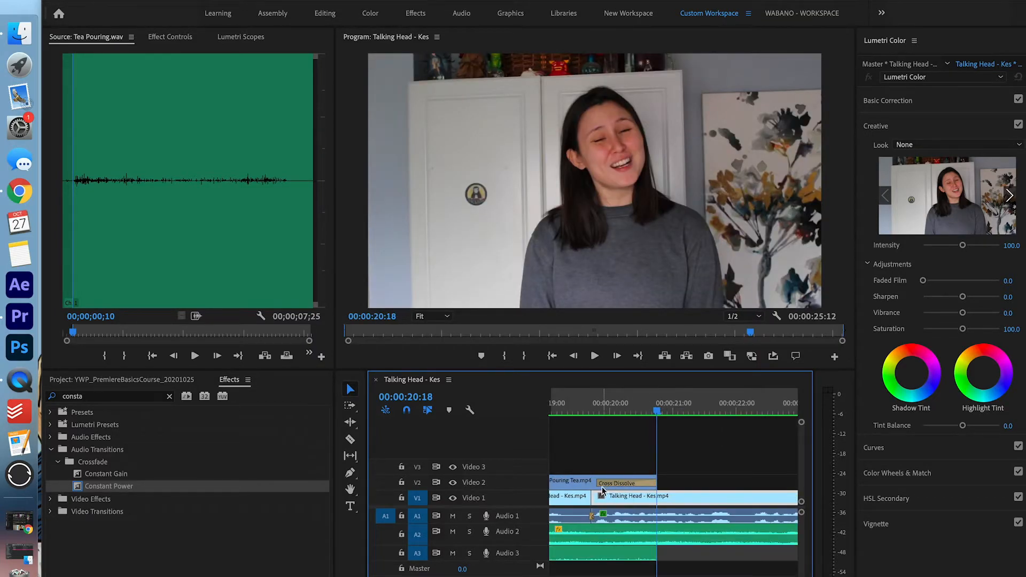
left_click(170, 397)
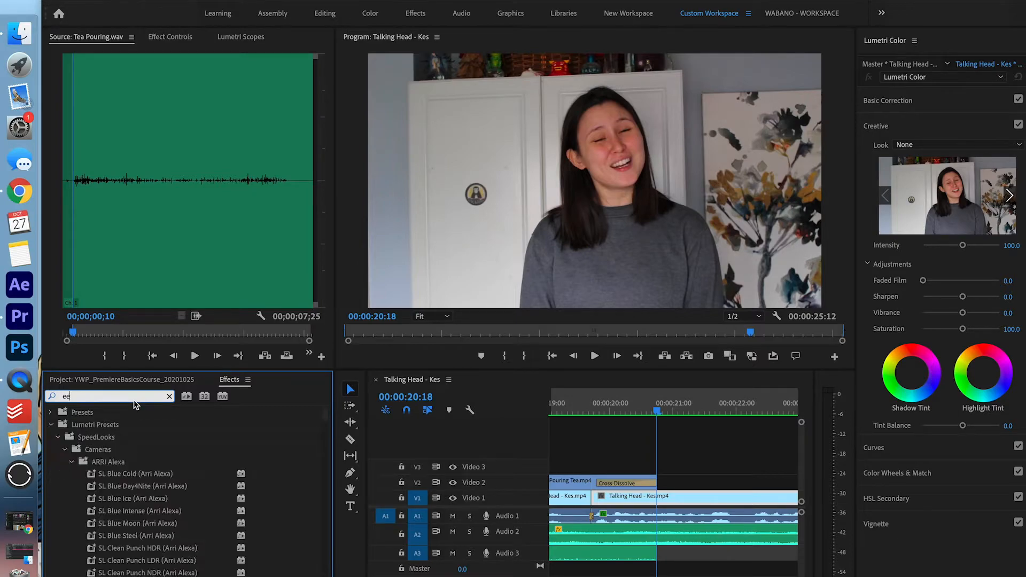
Add an Exponential Fade to the end of the Tea Pouring clip on Audio 3
key("BackSpace")
key("BackSpace")
type("xpo")
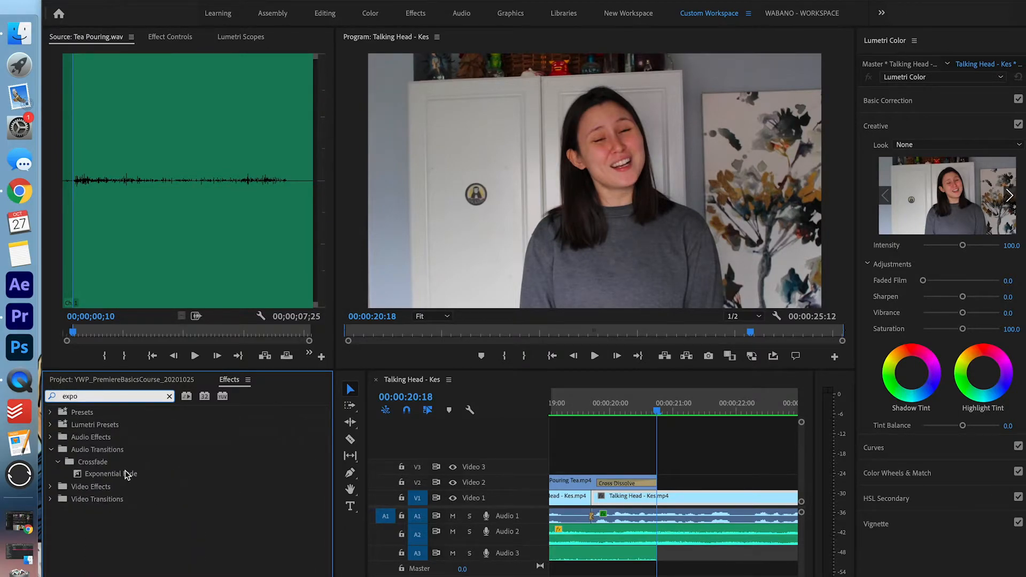
left_click_drag(125, 472, 648, 556)
Play the sequence from near the start to review the ambient sound edits
scroll(649, 557, "down", 4)
scroll(650, 557, "left", 2)
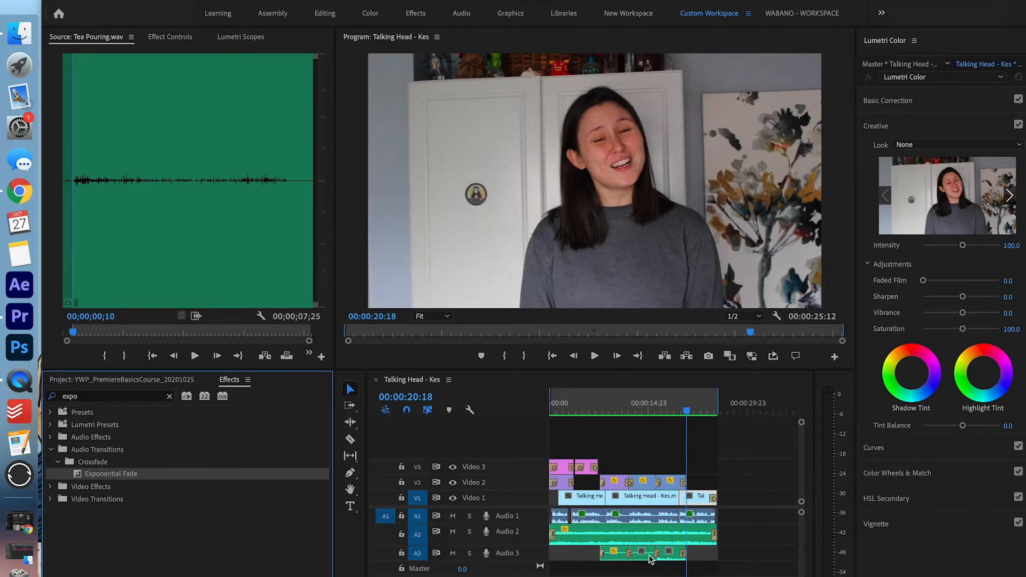
left_click(598, 411)
key("space")
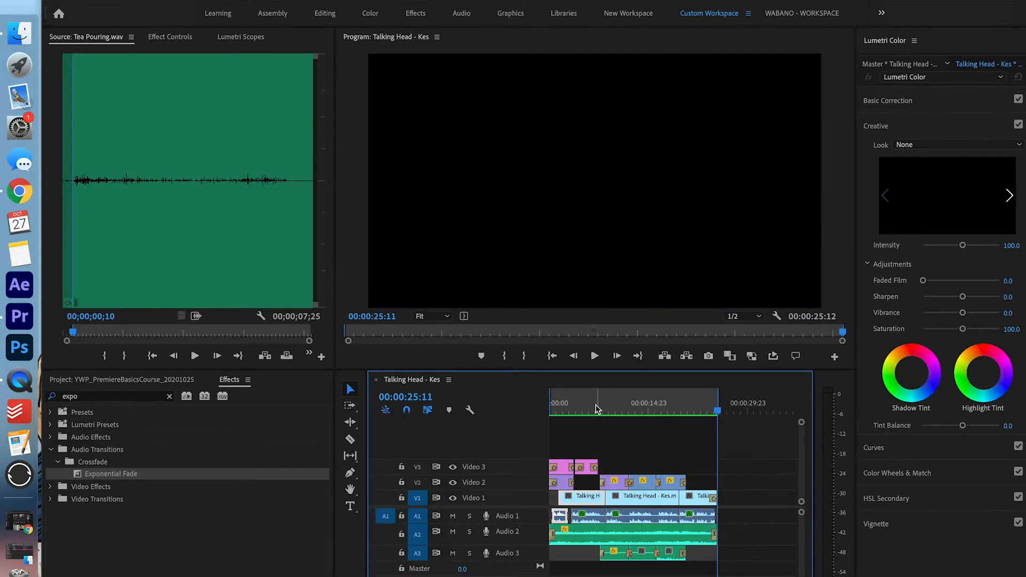
mouse_move(581, 404)
left_mouse_down()
mouse_move(556, 403)
mouse_move(588, 402)
mouse_move(579, 396)
left_mouse_up()
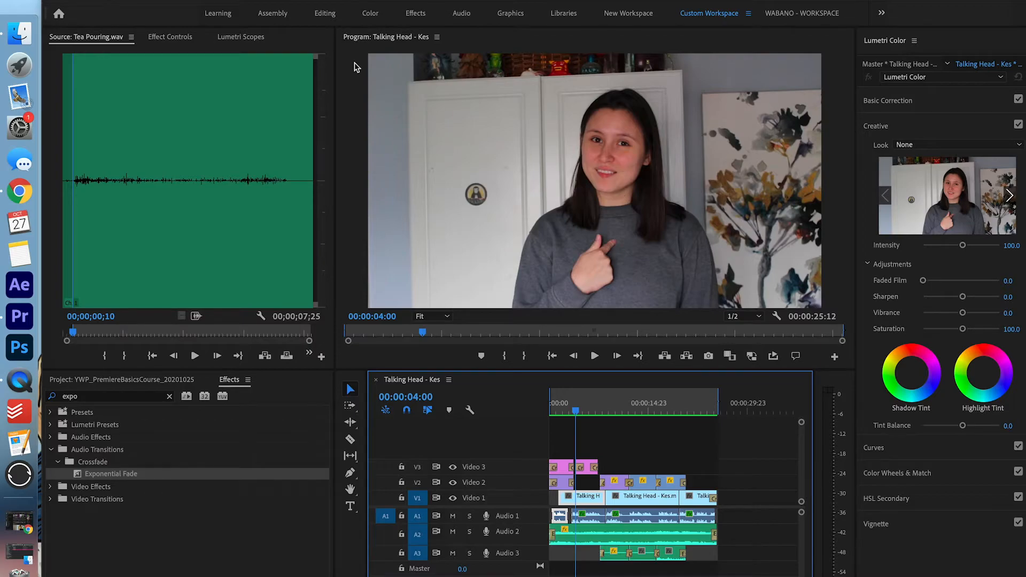
Scale the opening talking-head clip to 127 in Effect Controls and adjust its vertical position
left_click(181, 37)
left_click_drag(167, 113, 181, 113)
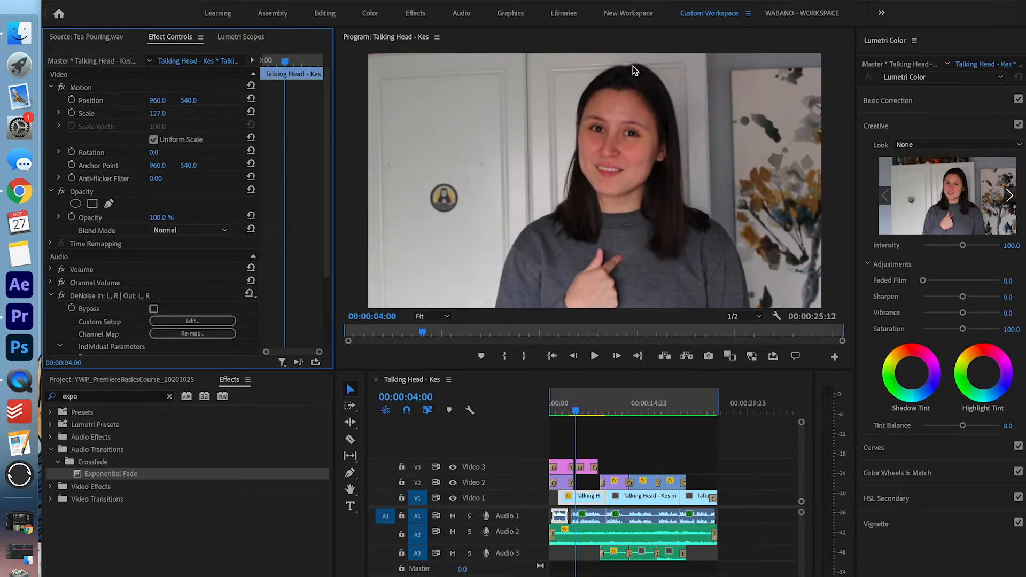
left_click_drag(188, 100, 188, 100)
Open Lumetri RGB Curves and steepen the master curve by pulling the white point left
left_click(240, 36)
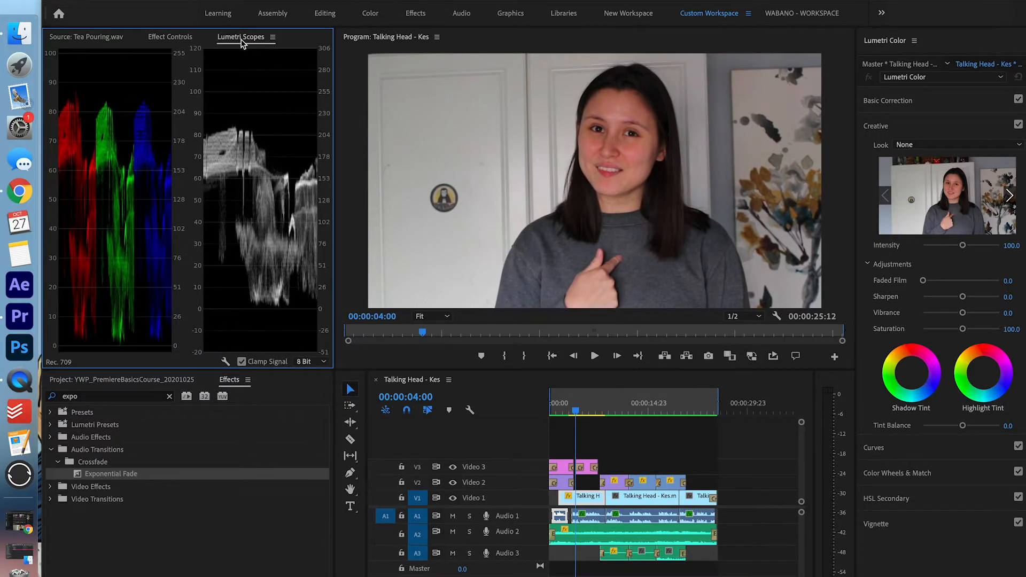
left_click(957, 122)
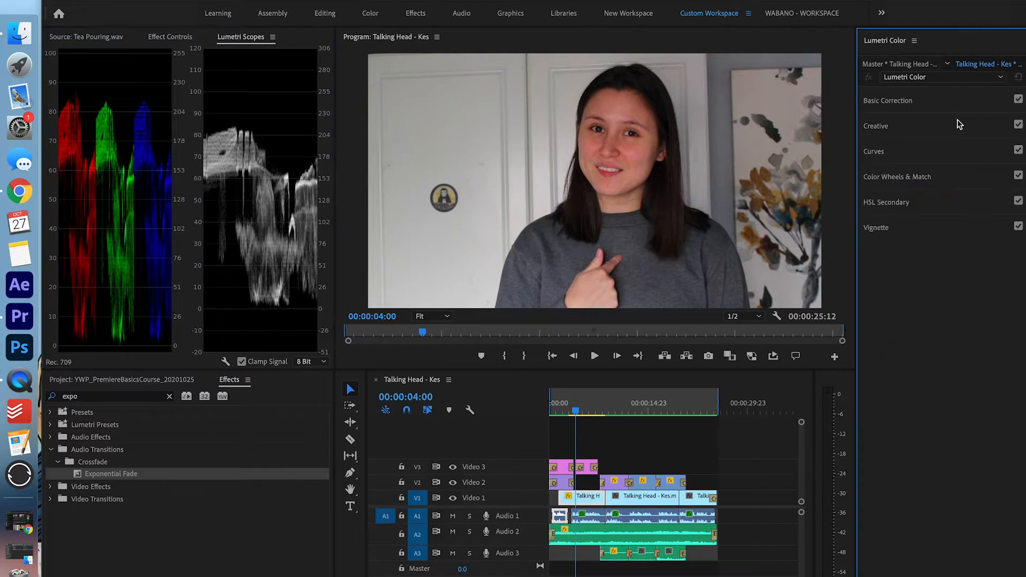
left_click(981, 155)
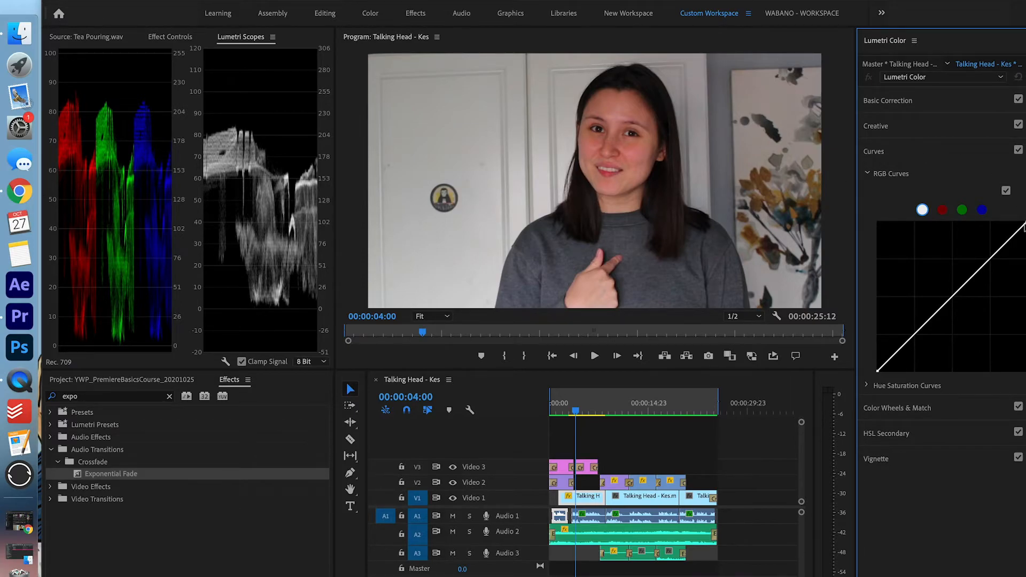
left_click_drag(1022, 224, 1007, 222)
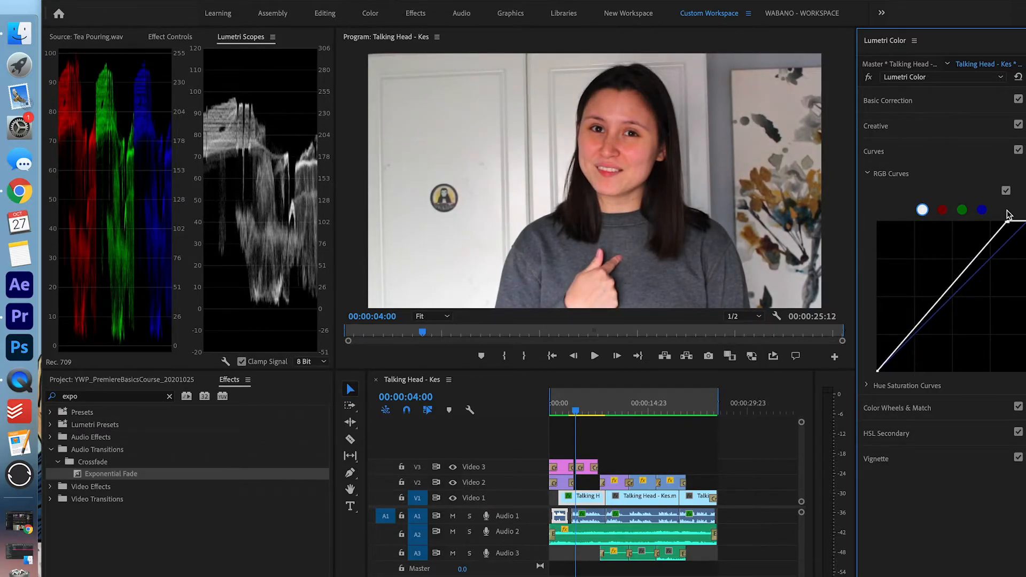
left_click_drag(878, 374, 880, 376)
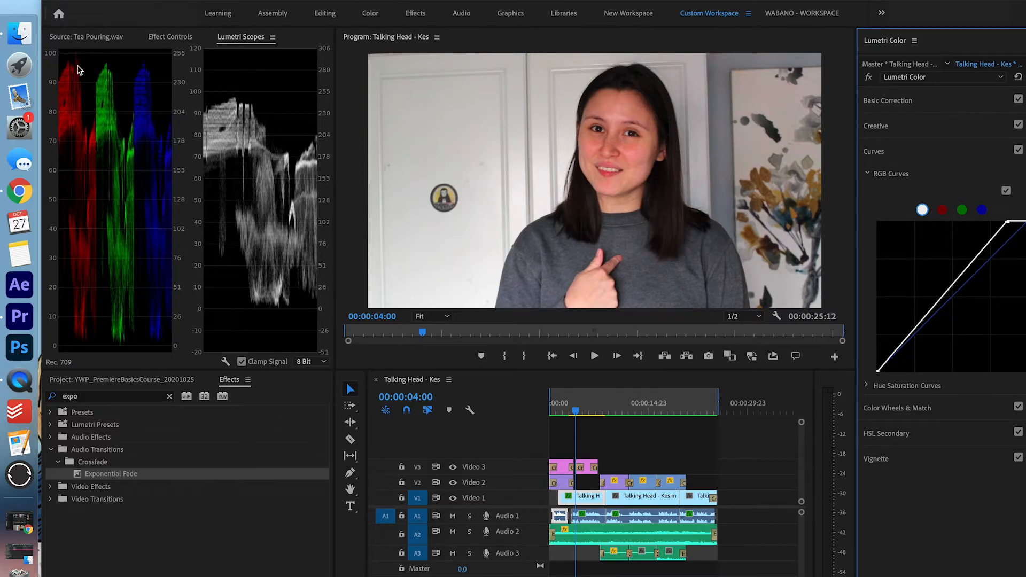
left_click(941, 211)
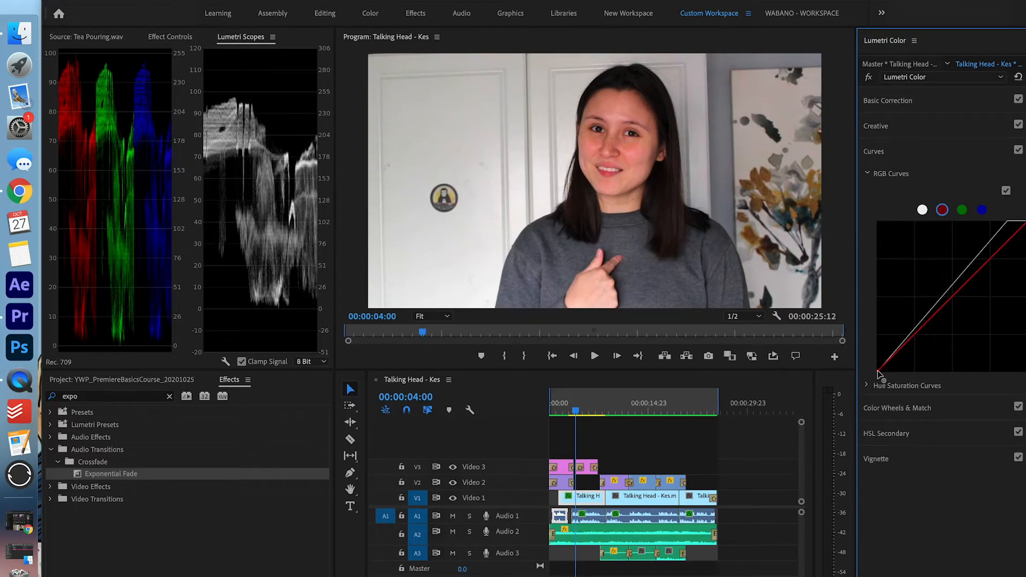
Nudge the red, green and blue curve endpoints to balance the talking head's colour
left_click_drag(877, 373, 879, 373)
left_click(962, 211)
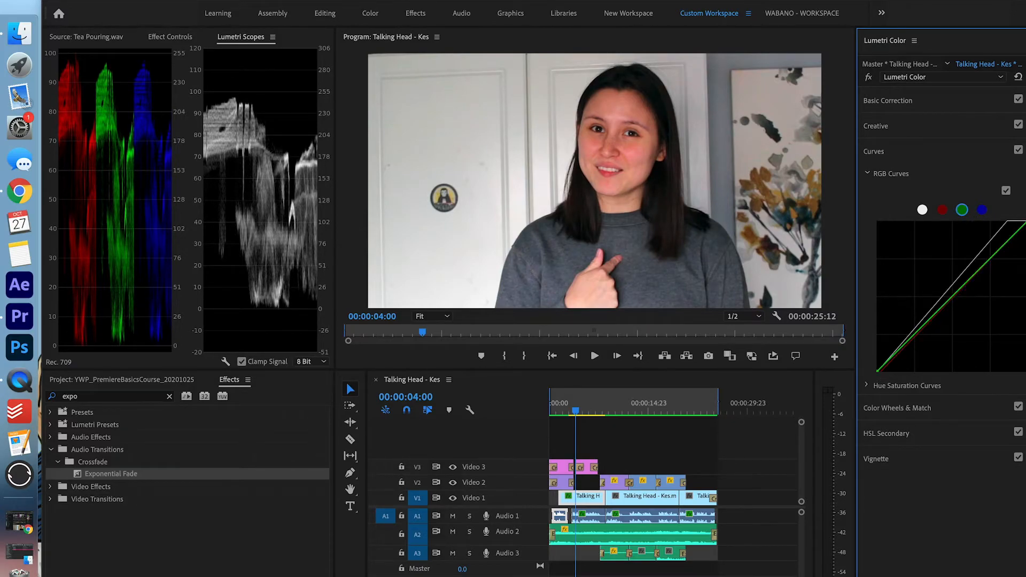
left_click_drag(1024, 223, 1023, 225)
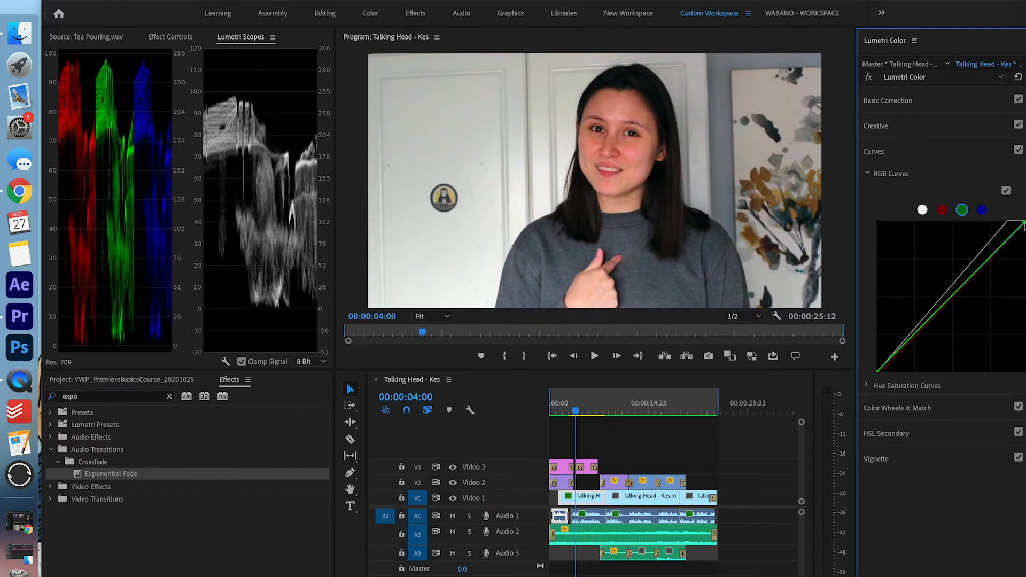
left_click_drag(877, 373, 879, 372)
left_click(982, 211)
left_click_drag(1024, 226, 1024, 225)
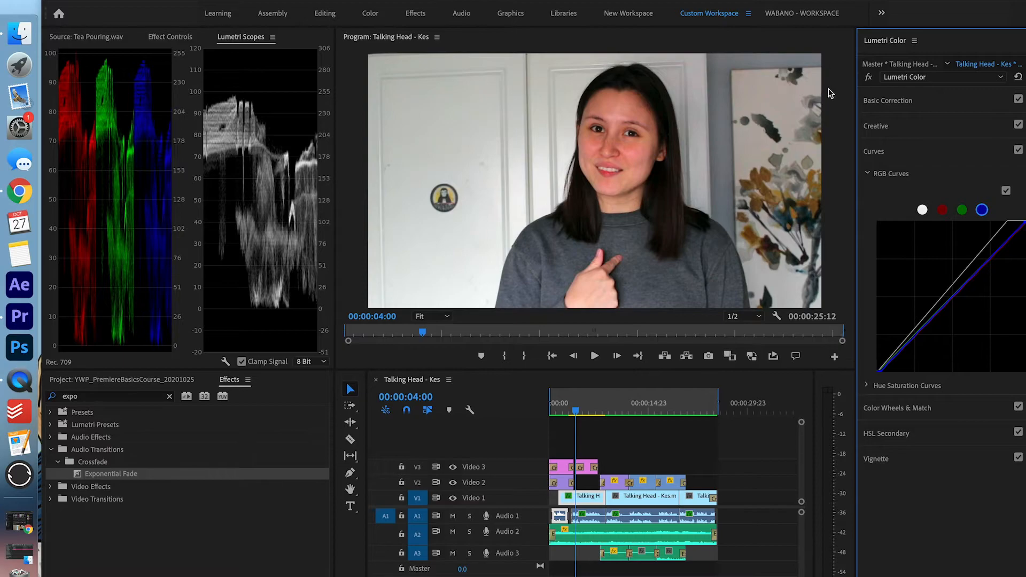
Refine the green and blue highlight ends and deepen the master curve's black point
left_click(961, 210)
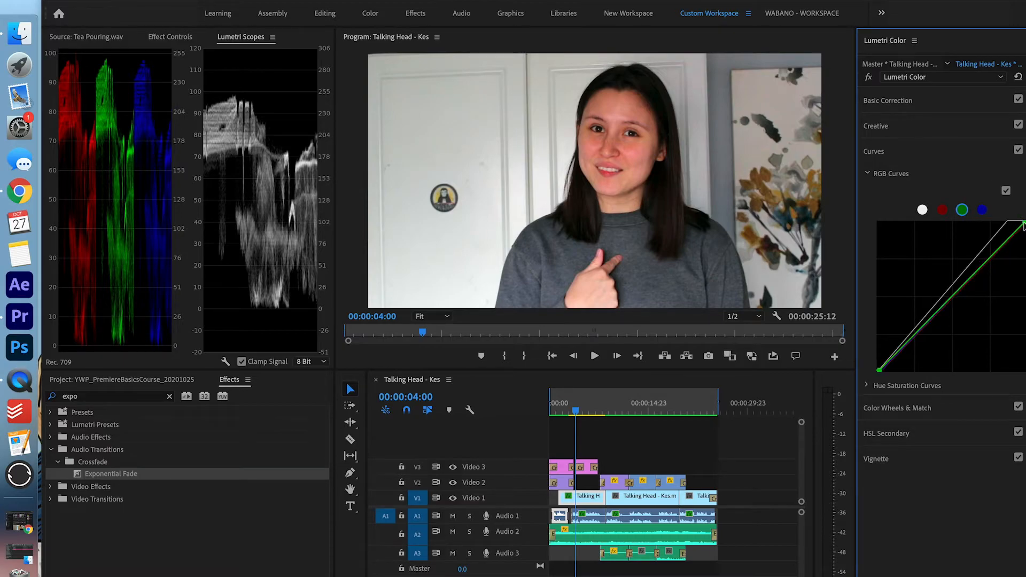
left_click_drag(1023, 226, 1021, 222)
left_click(981, 210)
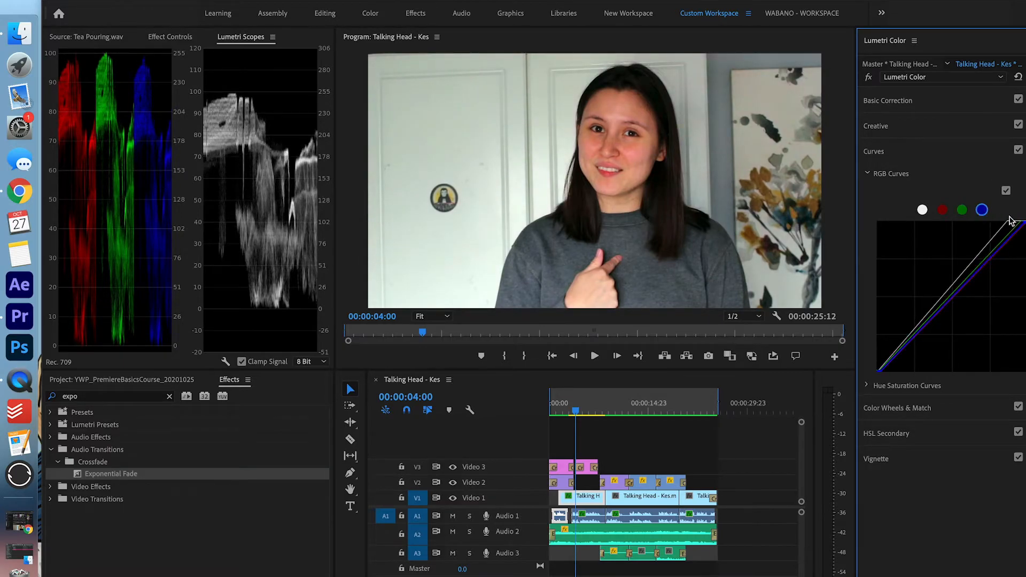
left_click_drag(1023, 223, 1020, 220)
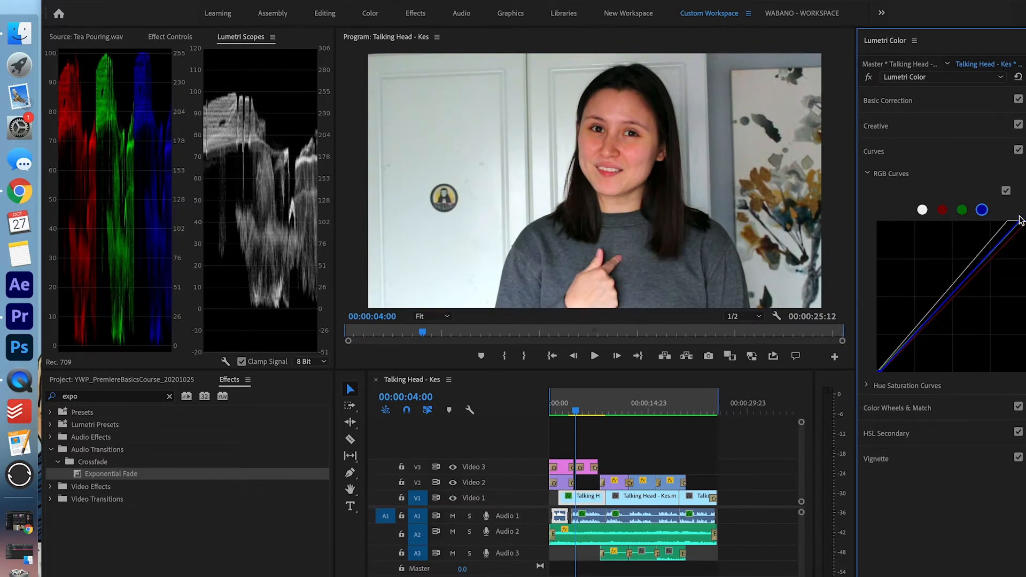
left_click(923, 210)
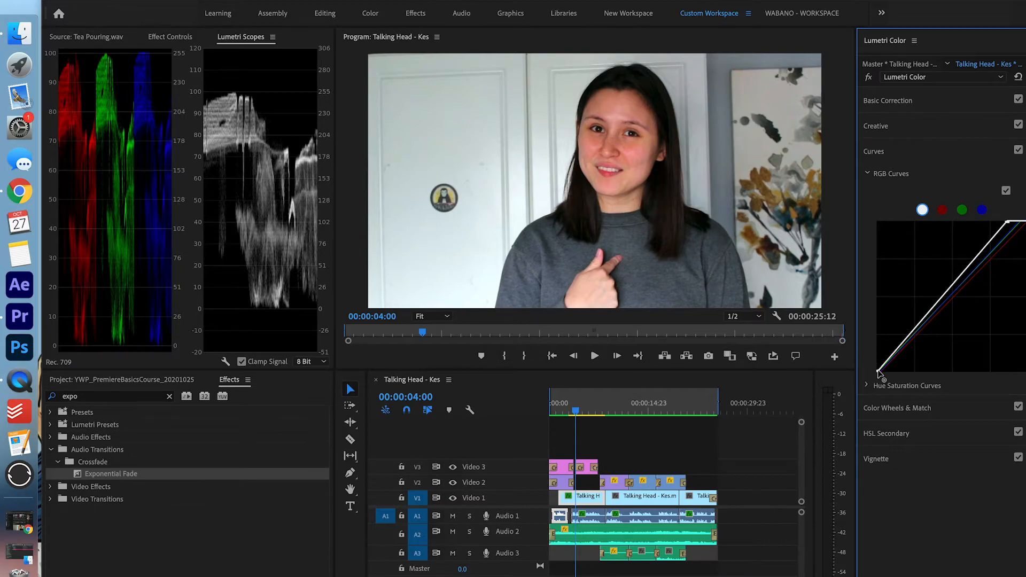
left_click_drag(878, 372, 871, 368)
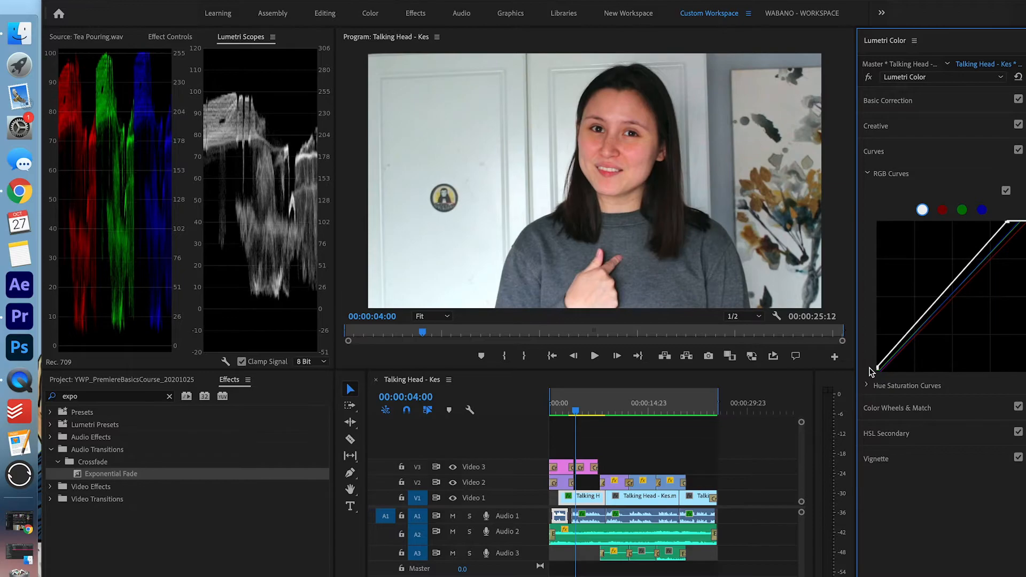
left_click(945, 151)
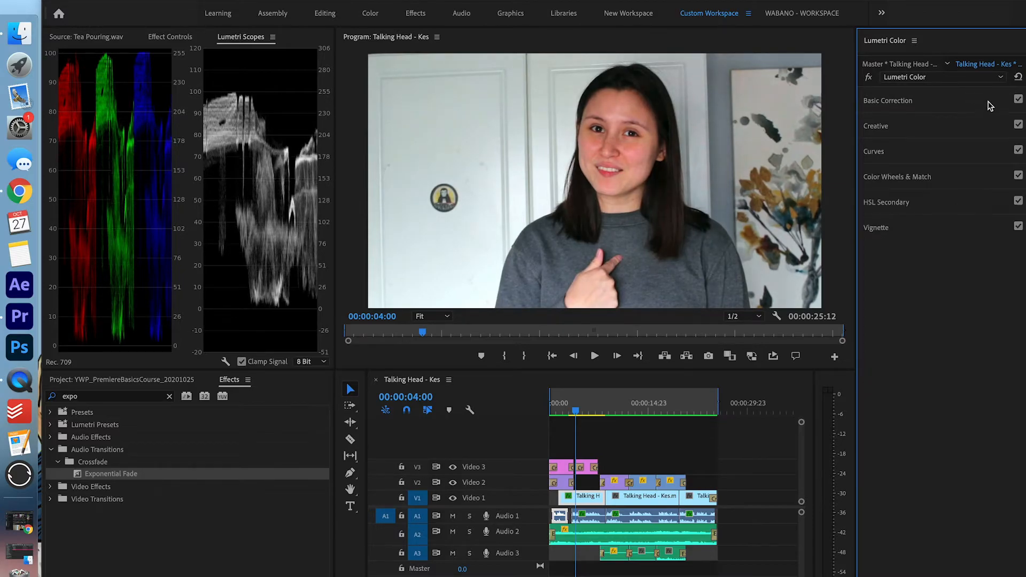
Set Creative Sharpen to 15 and Vibrance to 21 on the talking-head grade
left_click(992, 129)
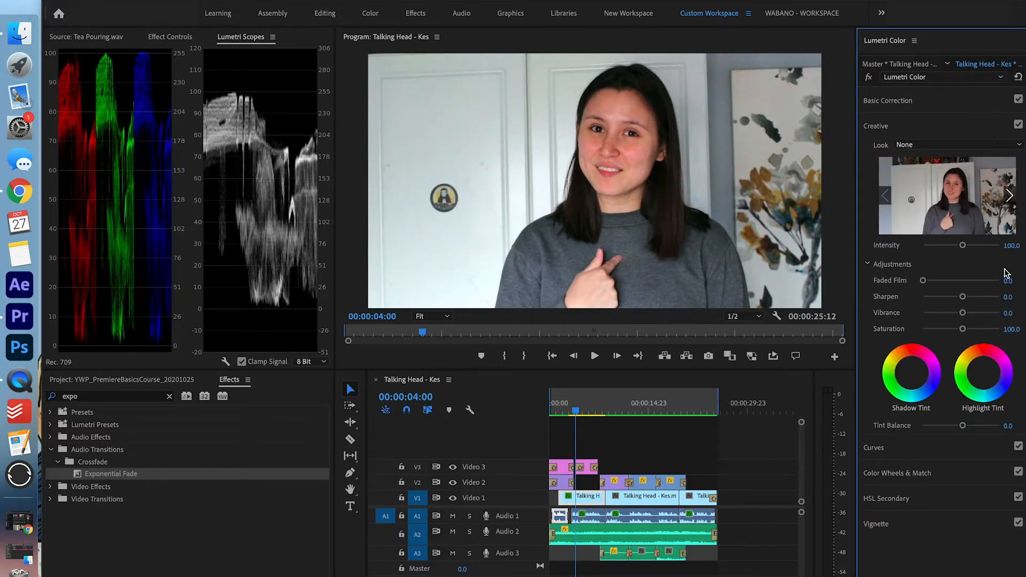
left_click(1011, 296)
type("15")
key("Return")
left_click_drag(961, 315, 970, 318)
Toggle Lumetri Color off and on in Effect Controls to compare the grade
left_click(182, 37)
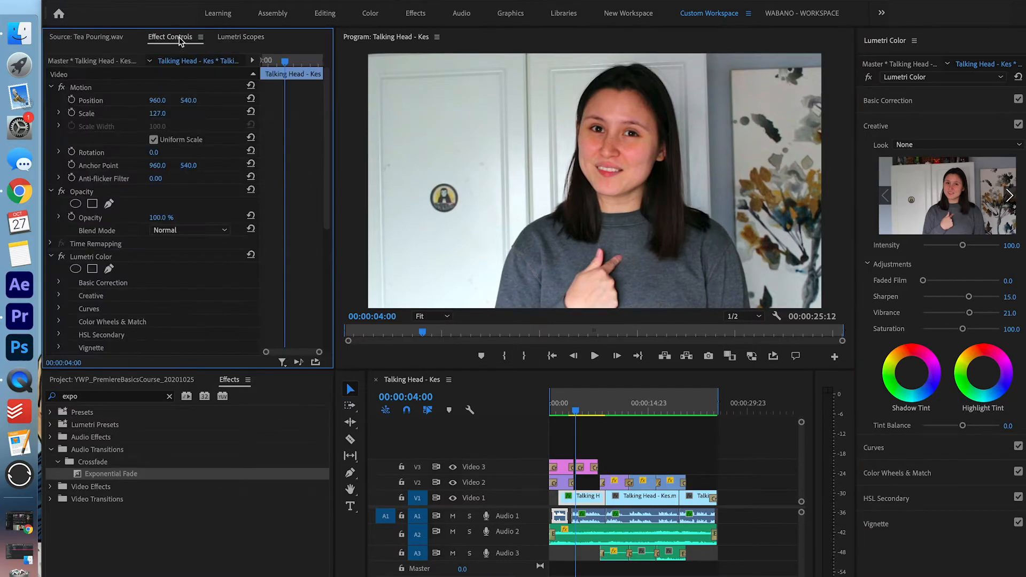
left_click(61, 257)
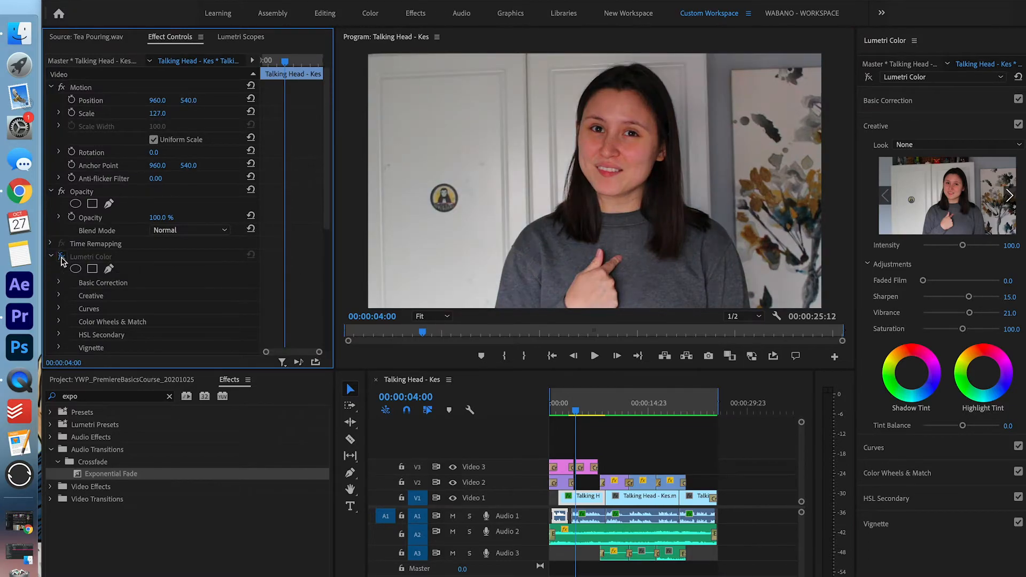
left_click(62, 256)
left_click(62, 257)
left_click(62, 257)
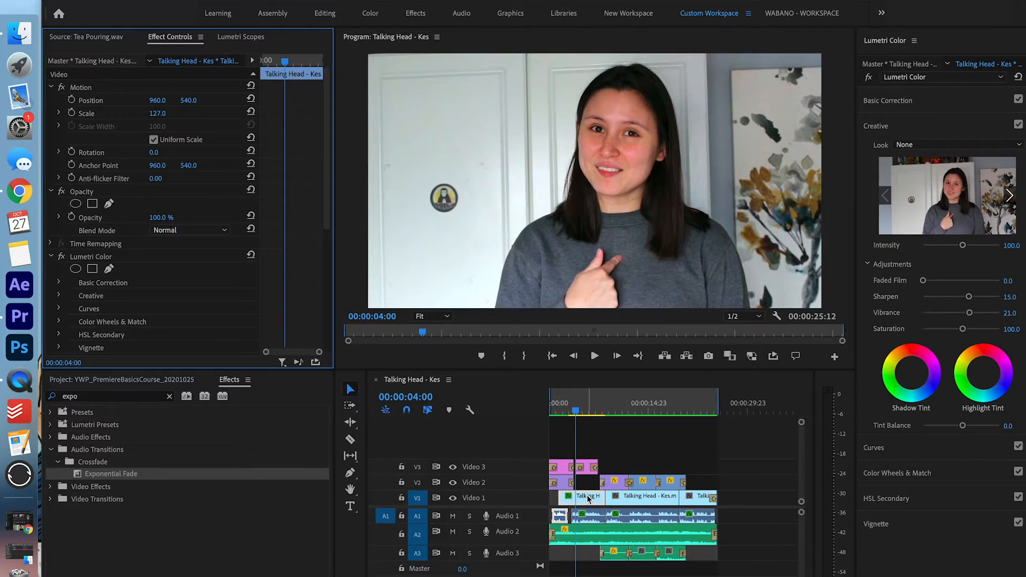
left_click(659, 500)
left_click(706, 498)
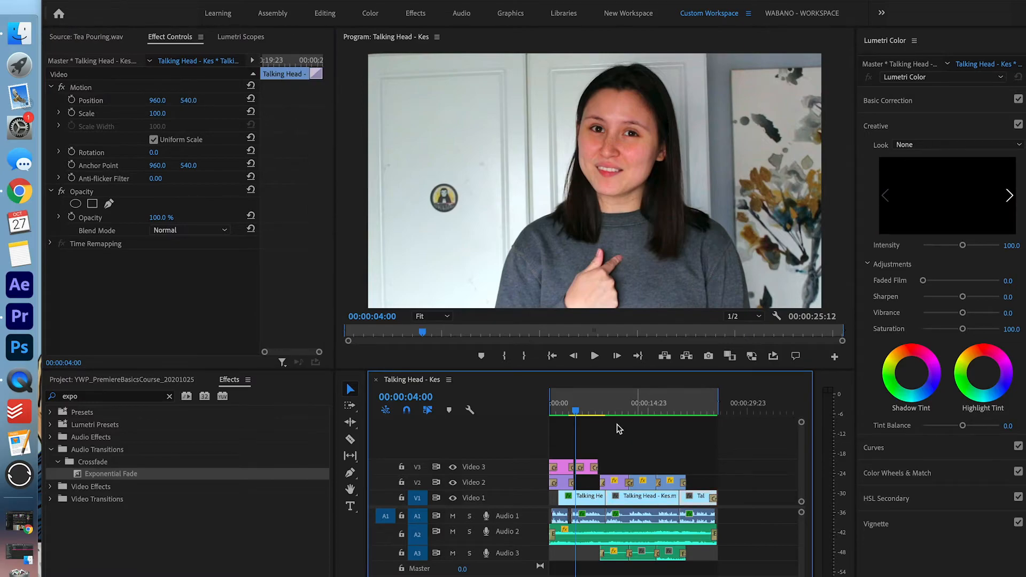
Copy the graded first Talking Head clip and select all the Video 1 clips
right_click(585, 499)
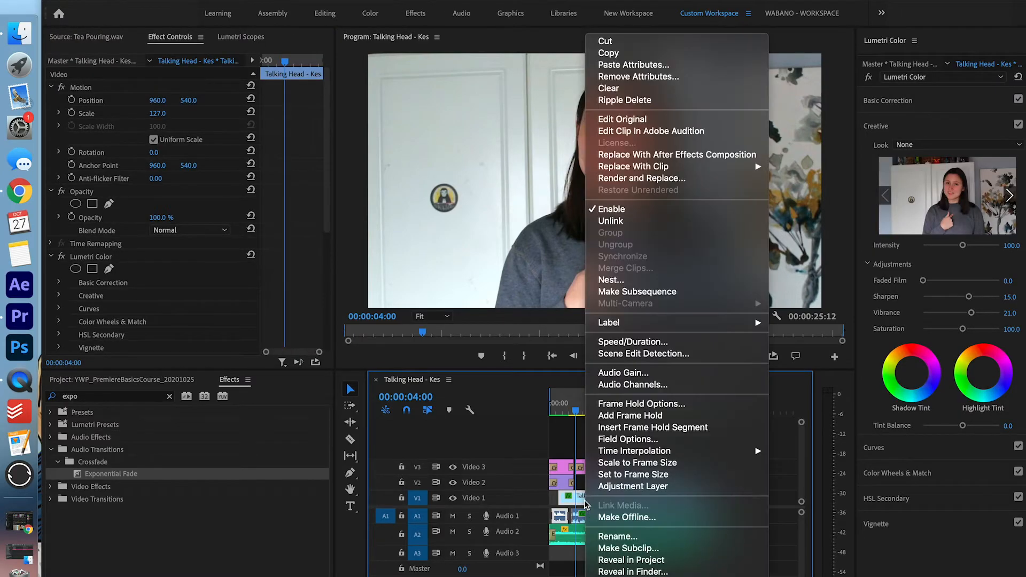
left_click(679, 54)
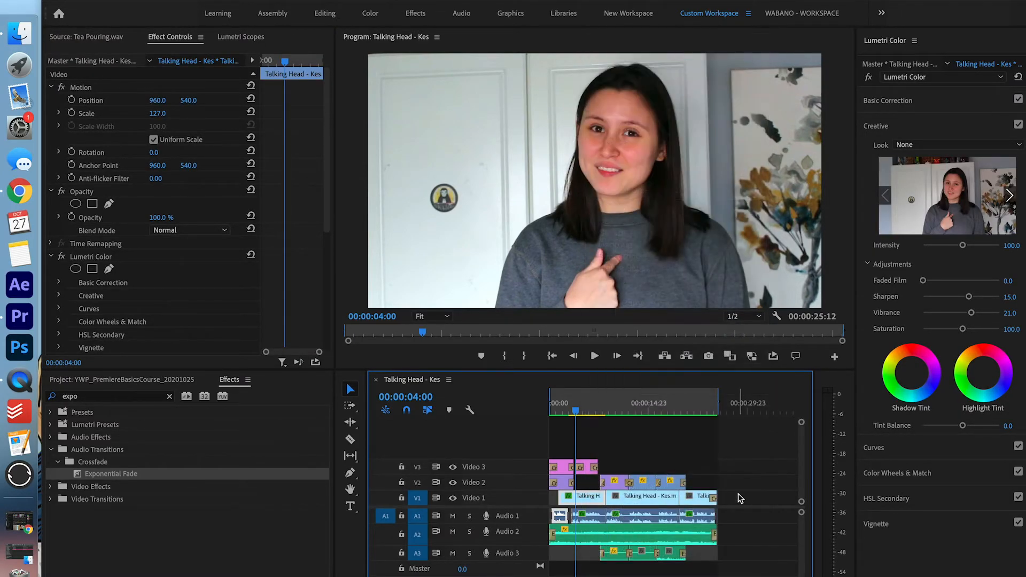
left_click_drag(740, 498, 645, 504)
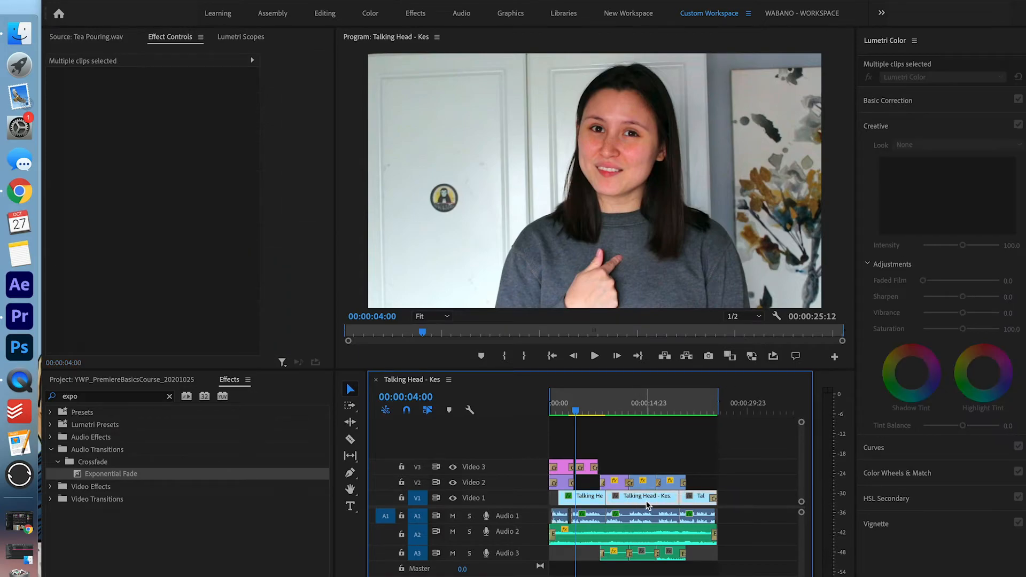
right_click(649, 498)
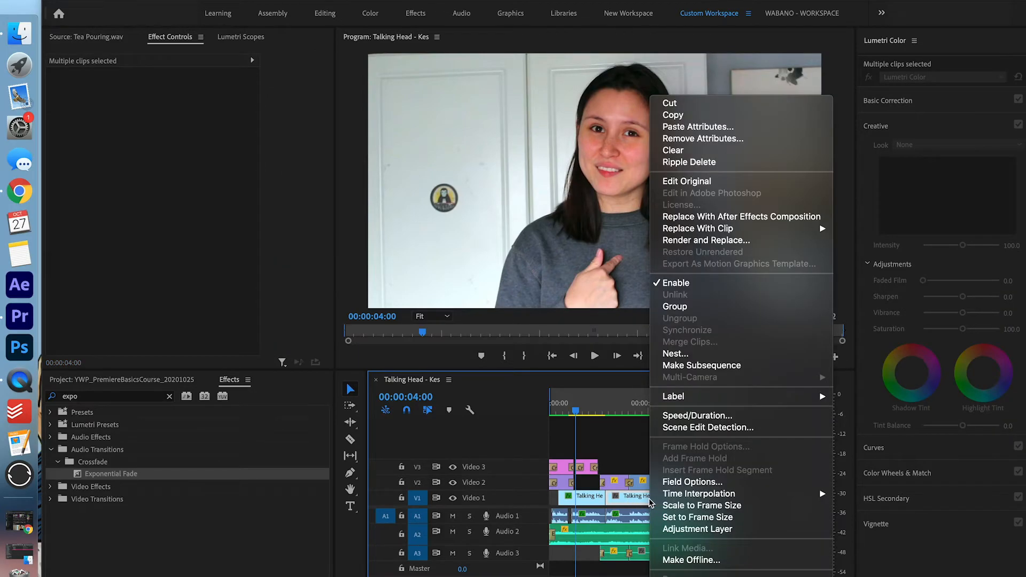
Paste the Motion, Opacity and Time Remapping attributes onto the selected Video 1 clips
left_click(755, 130)
left_click(435, 110)
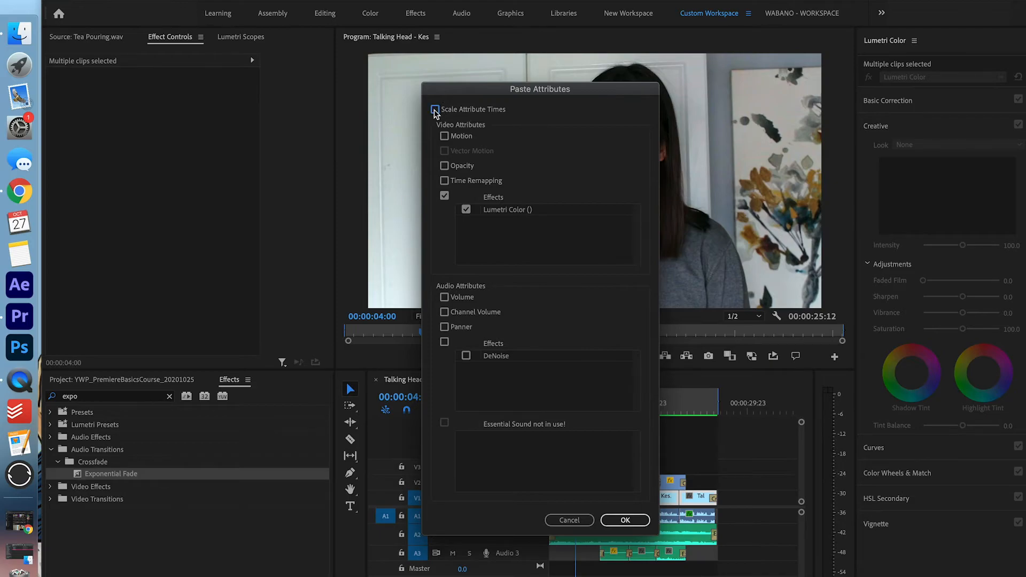
left_click(443, 135)
left_click(444, 165)
left_click(443, 180)
left_click(646, 524)
left_click(561, 395)
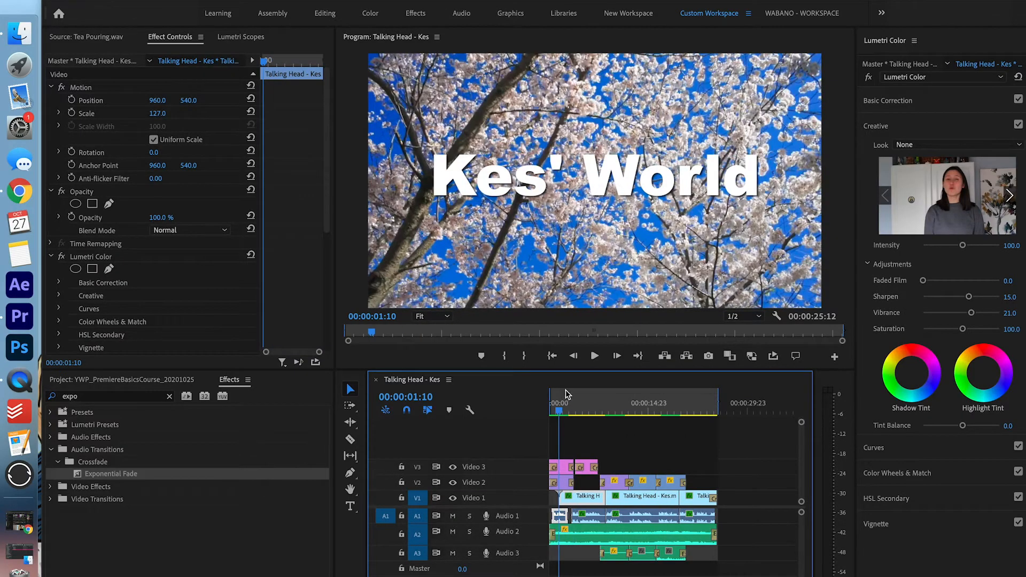
Drag the Lumetri RGB curve's black point right to deepen the B-roll shadows
left_click_drag(565, 390, 584, 392)
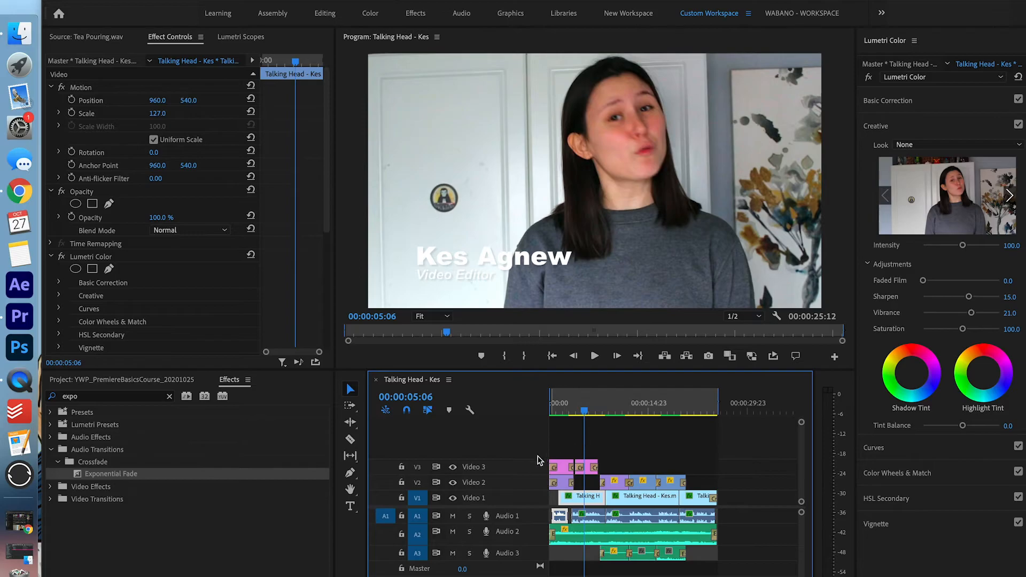
key("=")
key("=")
key("=")
key("=")
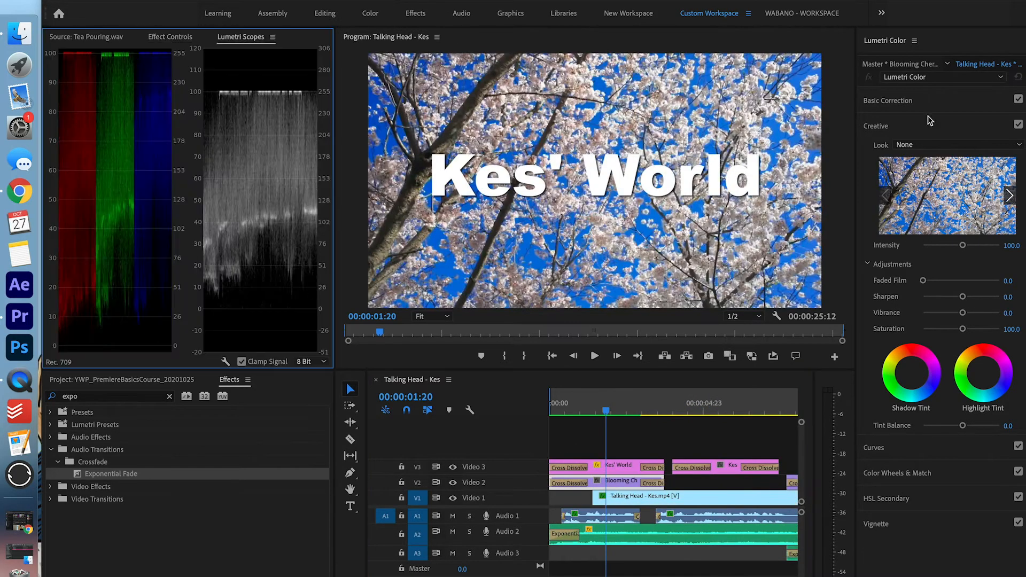
left_click(882, 447)
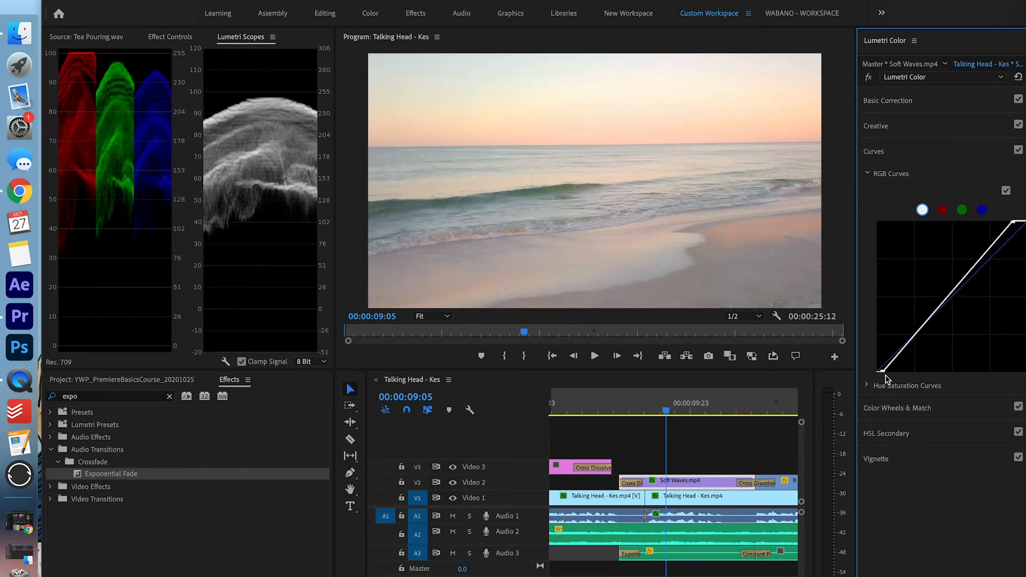
left_click_drag(882, 373, 923, 371)
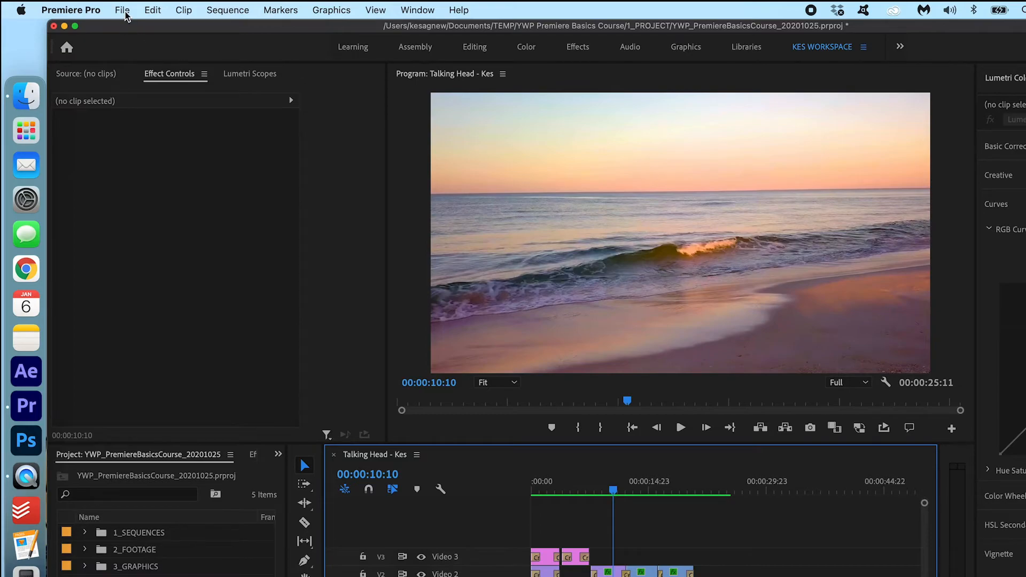
Open the Export Media settings for the sequence from the File menu
left_click(125, 12)
mouse_move(231, 449)
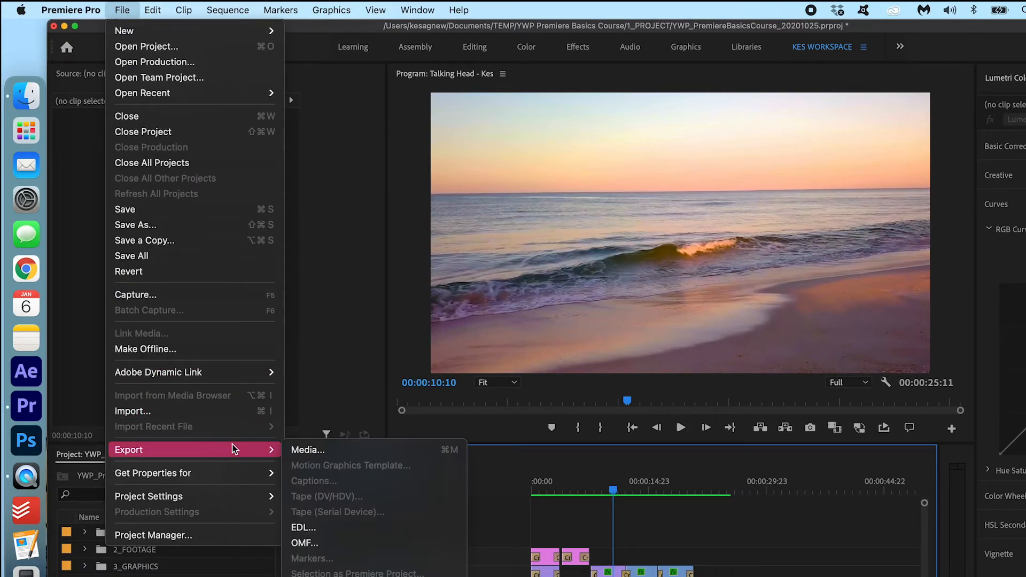
left_click(338, 452)
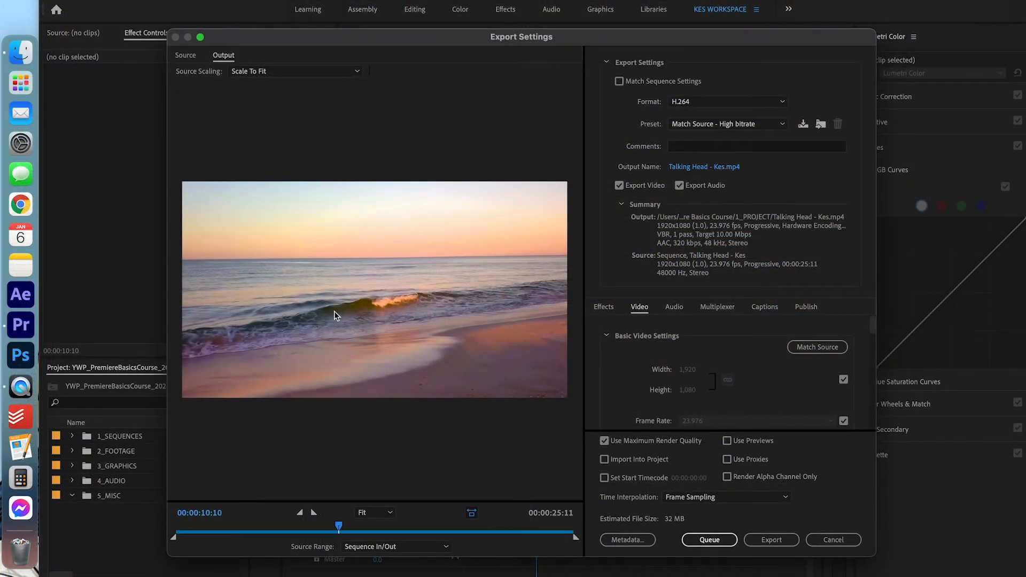
Keep H.264 format and the Match Source - High bitrate preset, then open the output name
left_click(696, 101)
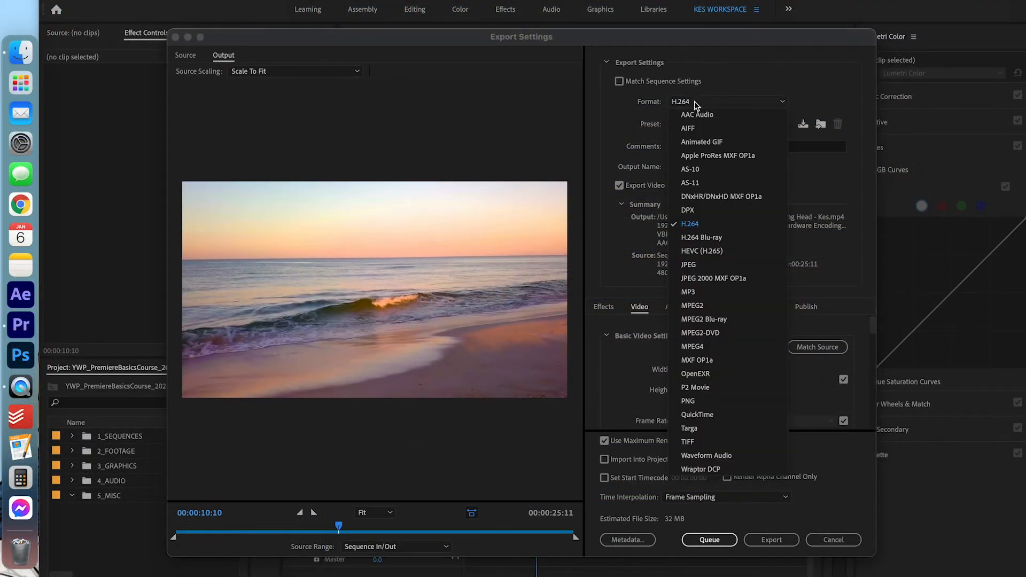
left_click(734, 101)
left_click(735, 125)
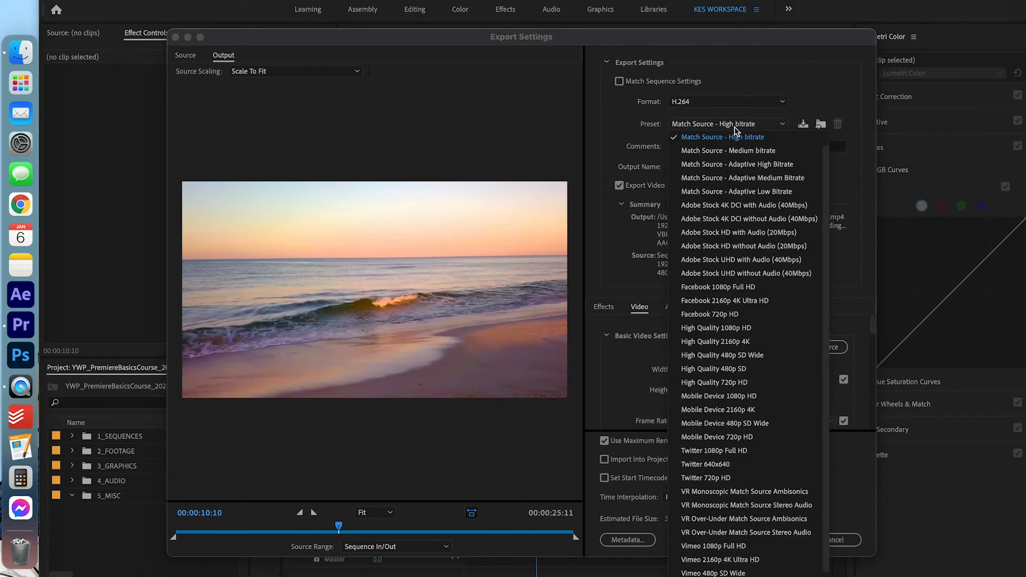
left_click(736, 137)
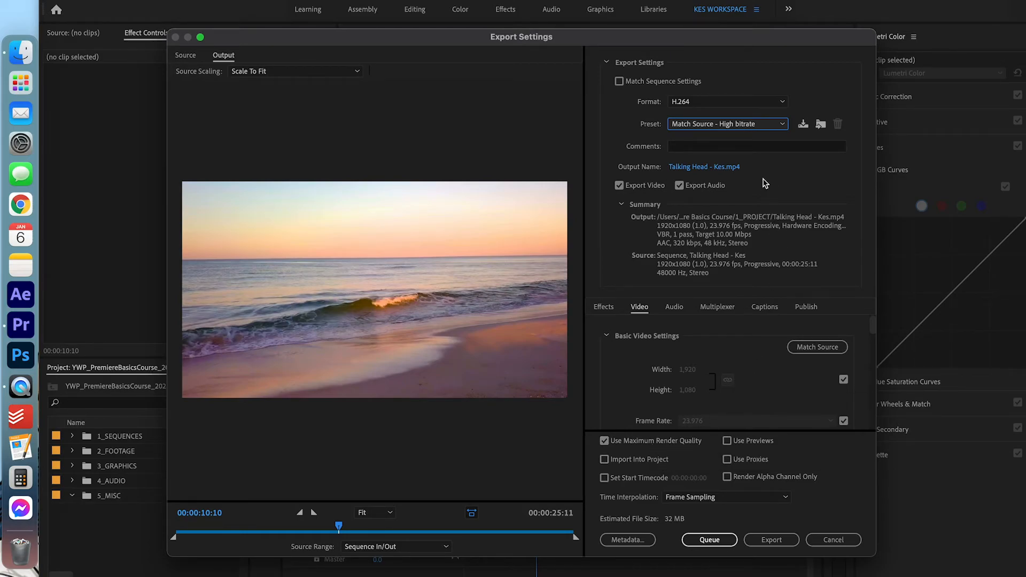
left_click(730, 167)
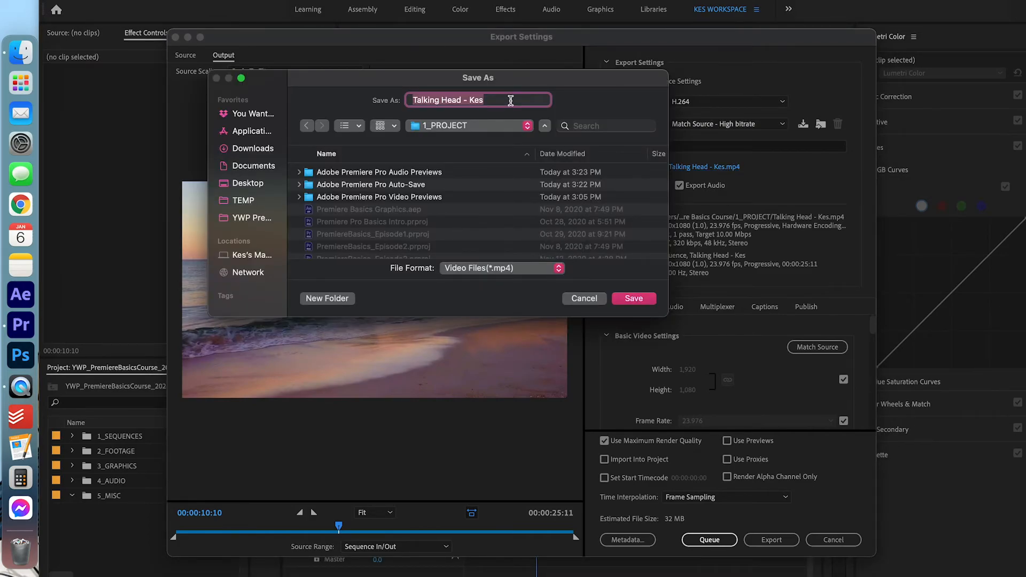
Save the export to the Desktop as Kes' World - V1
left_click(265, 184)
type("Kes' World - V1")
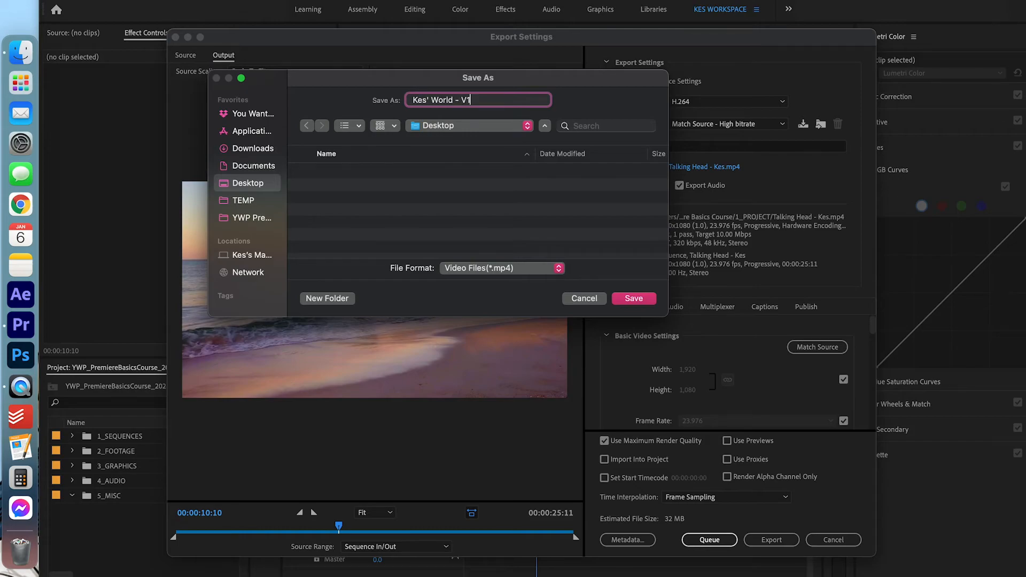
left_click(647, 299)
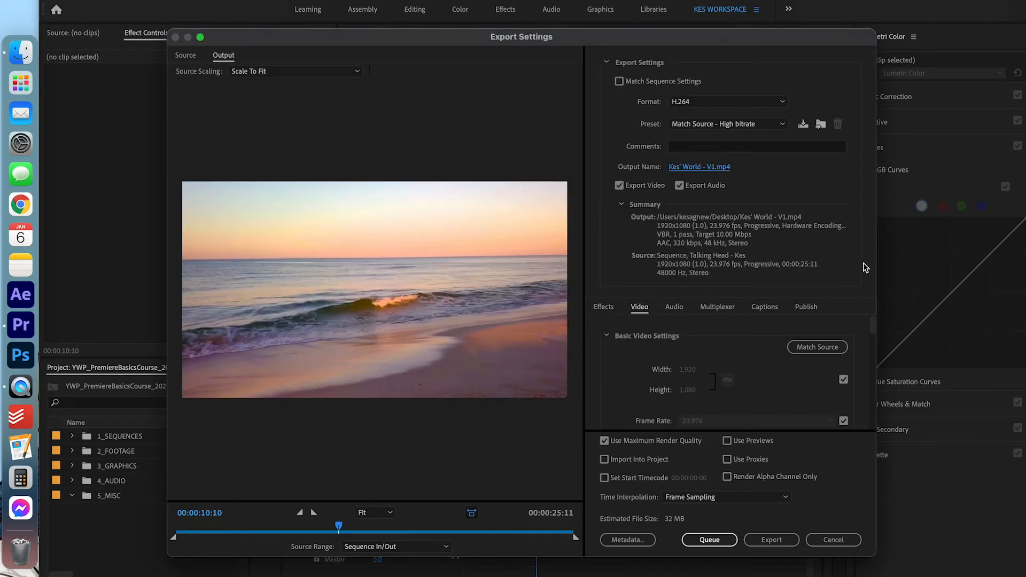
Turn the Timecode Overlay effect on and back off, then start encoding the export
left_click(609, 311)
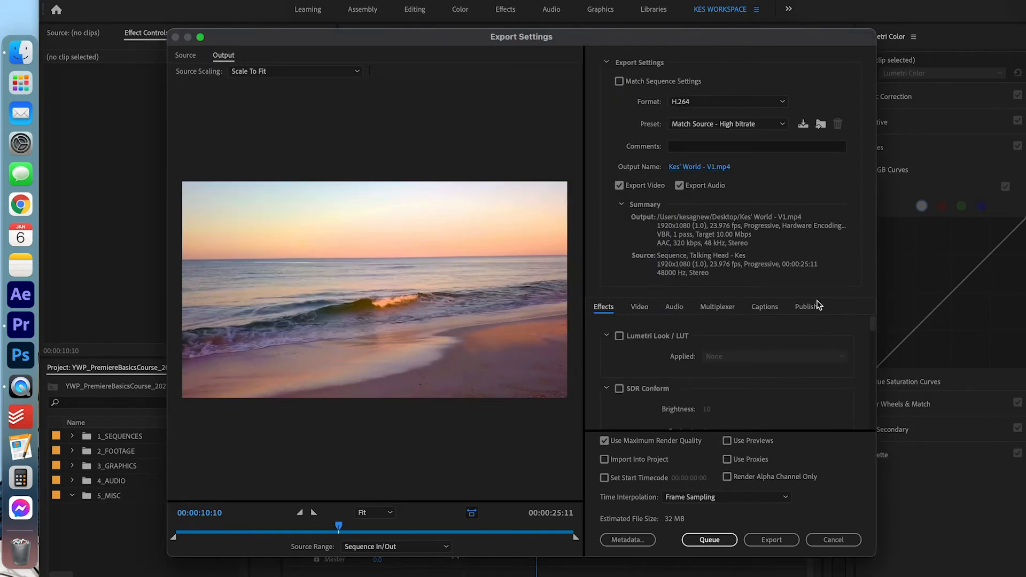
scroll(871, 328, "down", 5)
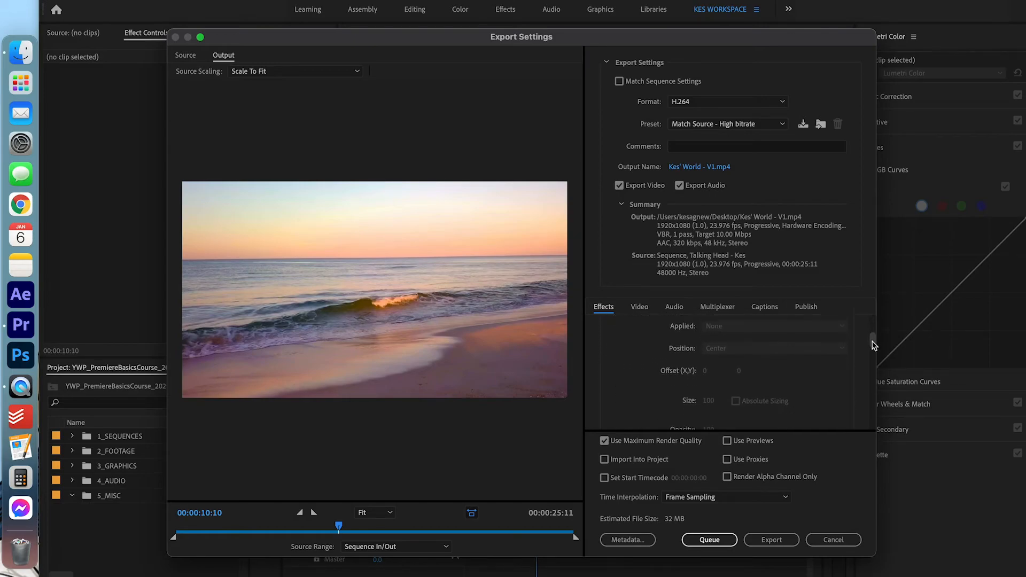
scroll(874, 350, "down", 5)
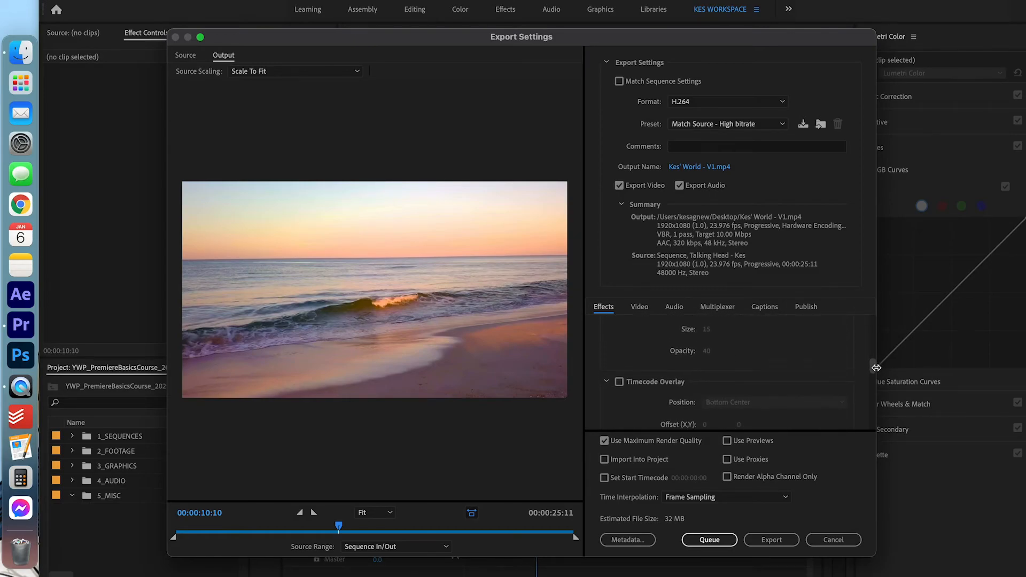
left_click(619, 346)
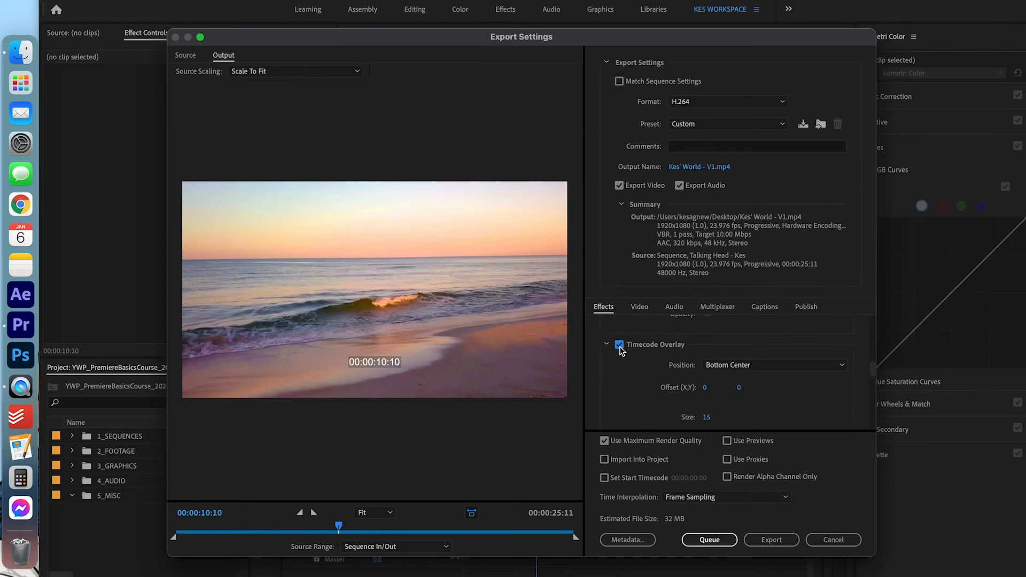
left_click(619, 344)
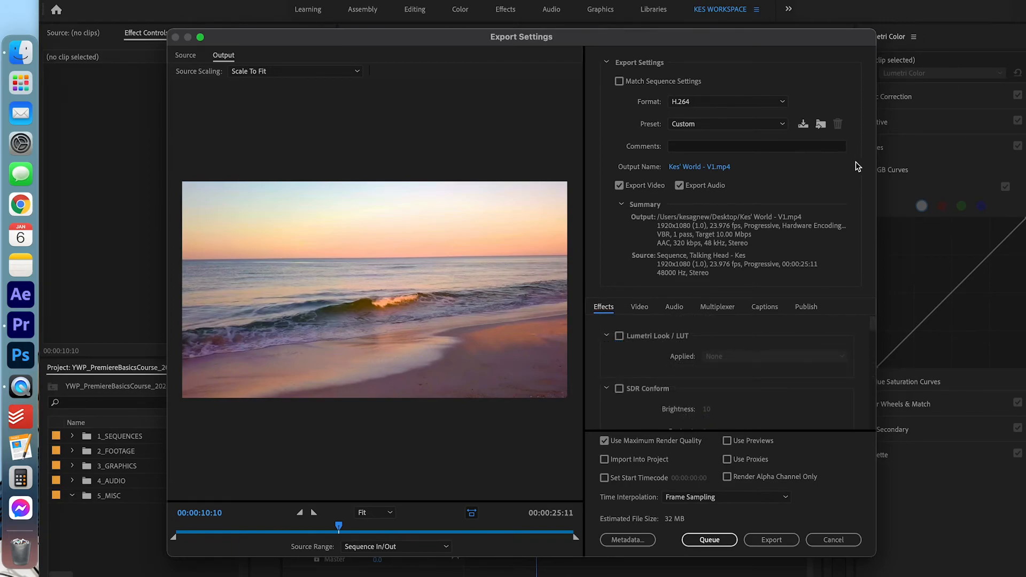
left_click(772, 539)
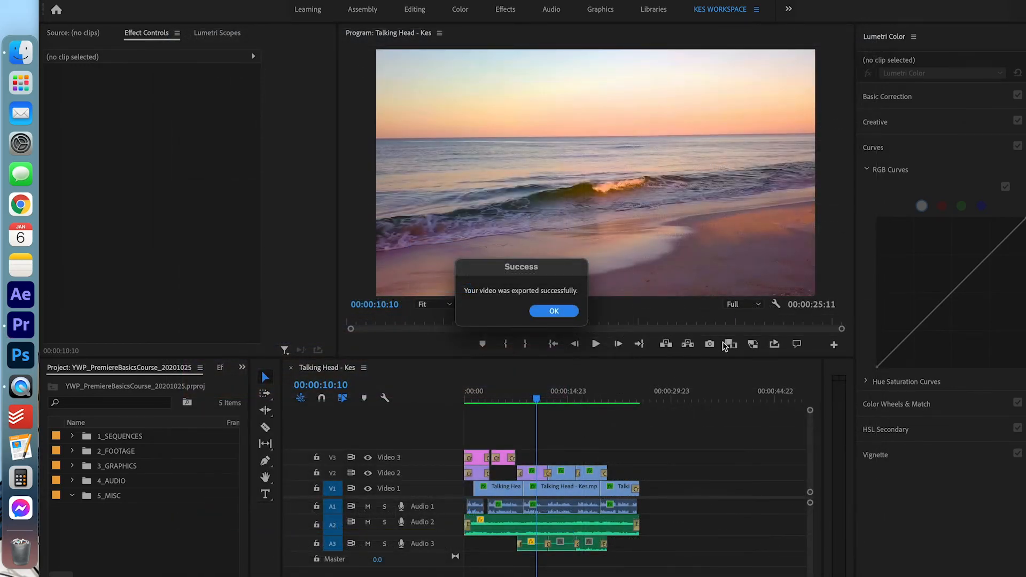
Dismiss the export success message, save the project, and Quick Look Kes' World - V1.mp4 on the Desktop
left_click(553, 310)
key("super+s")
key("super+m")
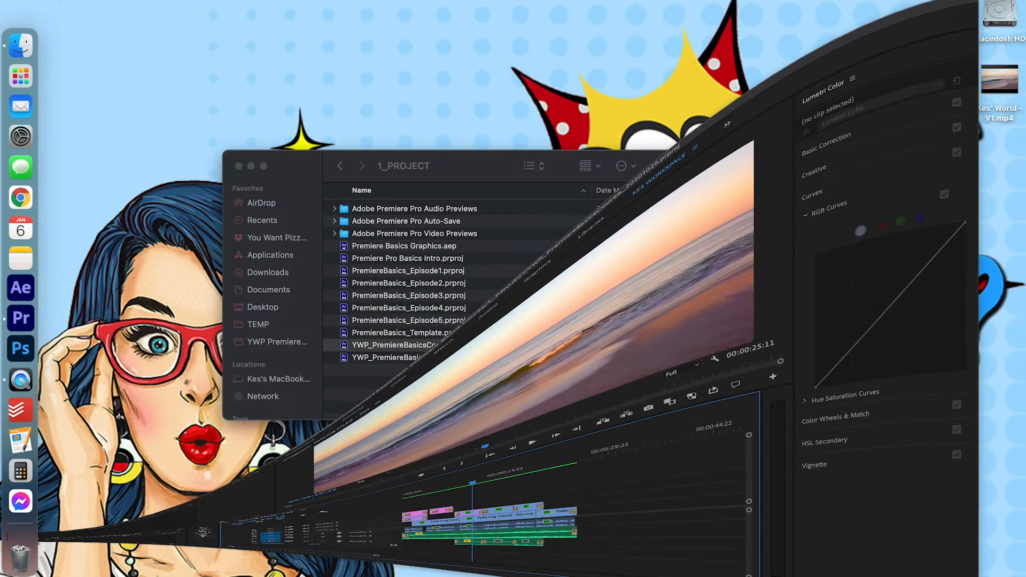
left_click(999, 80)
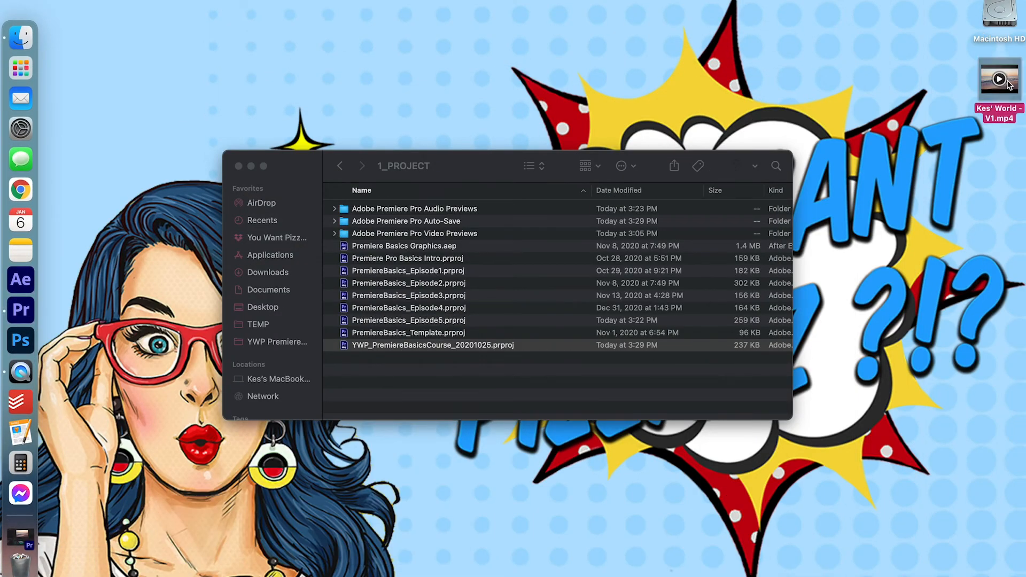
key("space")
key("space")
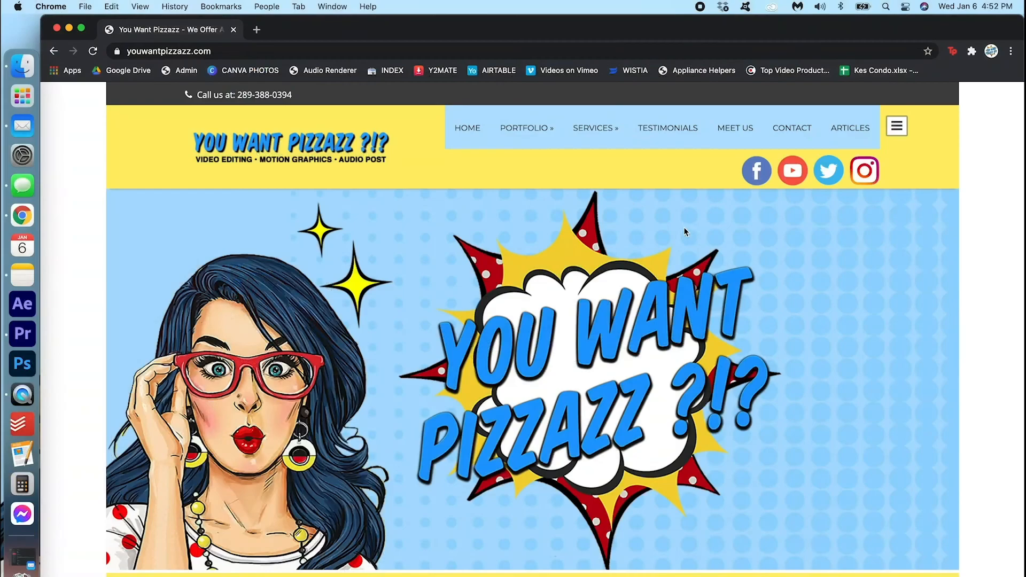
Open the youwantpizzazz.com Premiere Pro Virtual Tutoring page and scroll through it
mouse_move(611, 128)
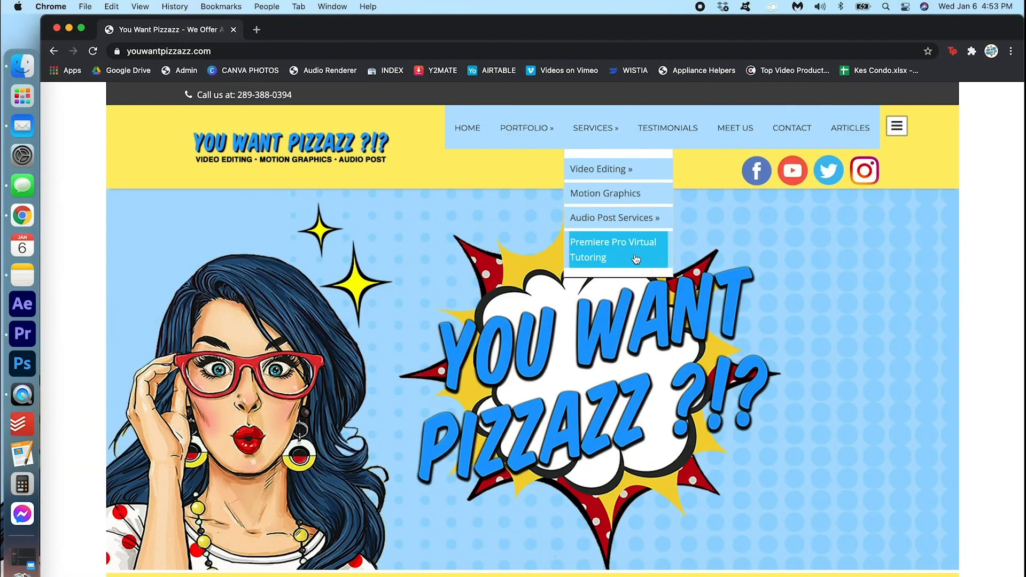
left_click(612, 250)
scroll(665, 284, "down", 1)
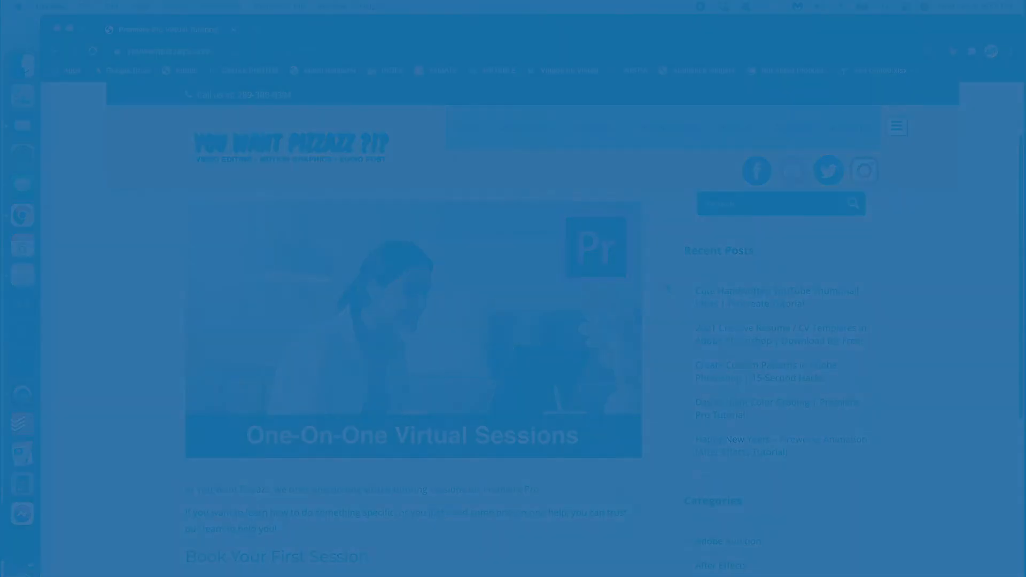